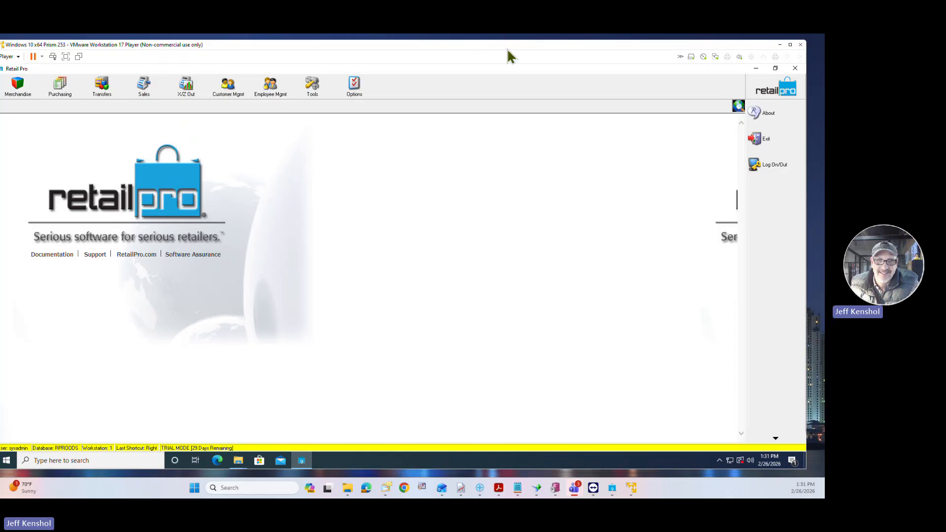
Open the merchandise inventory list.
drag(511, 47, 523, 47)
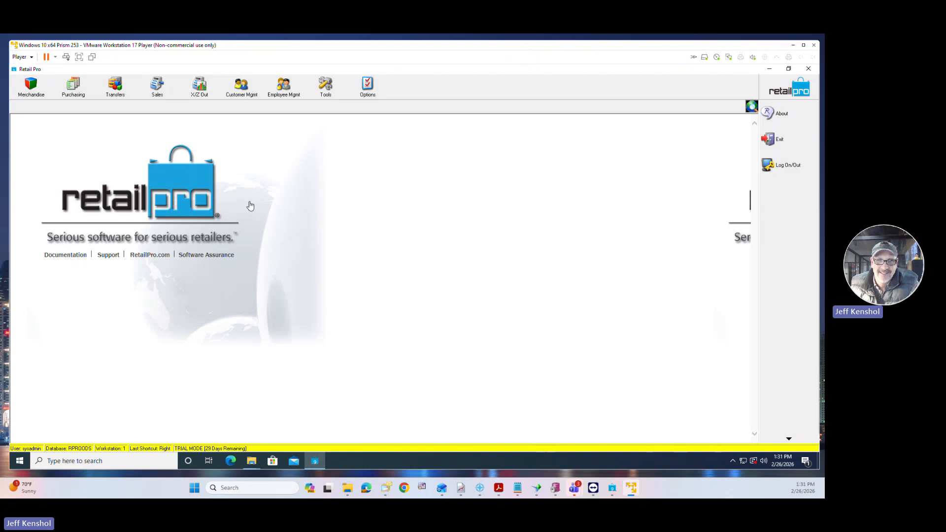
click(38, 95)
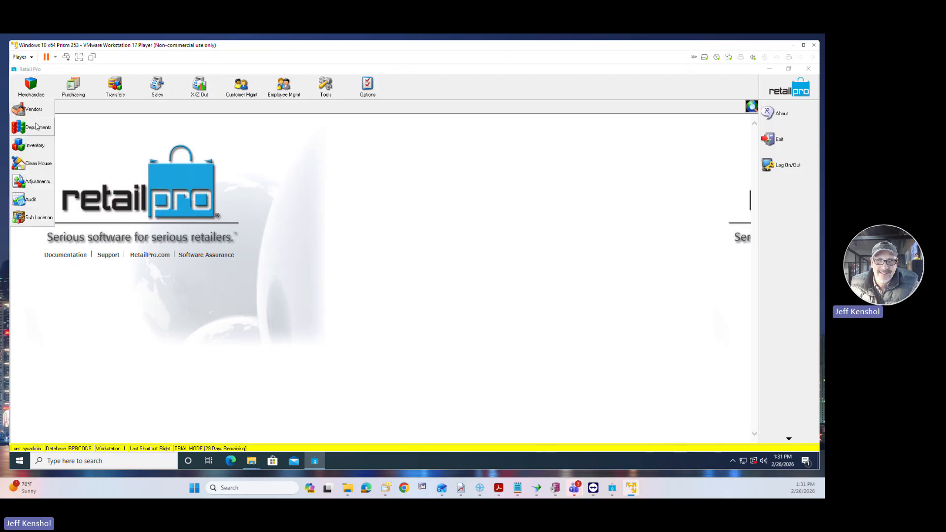
click(37, 147)
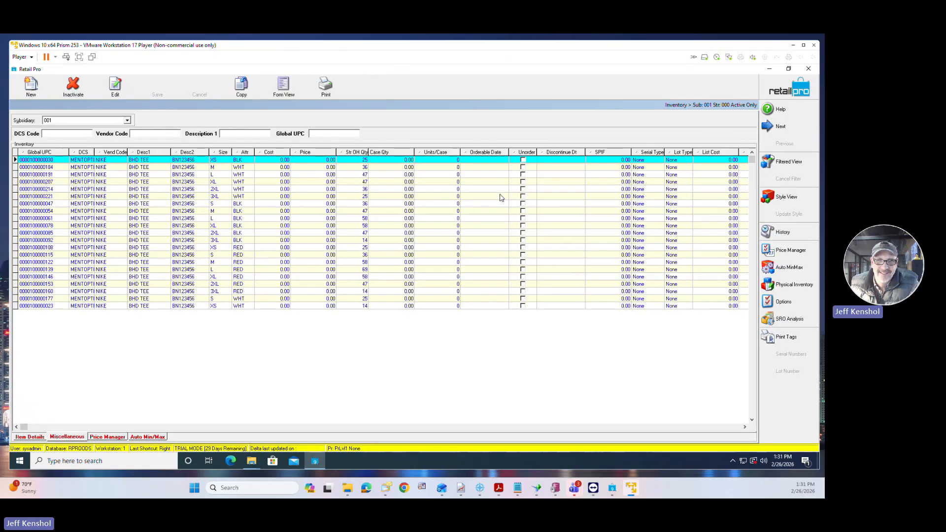
click(362, 196)
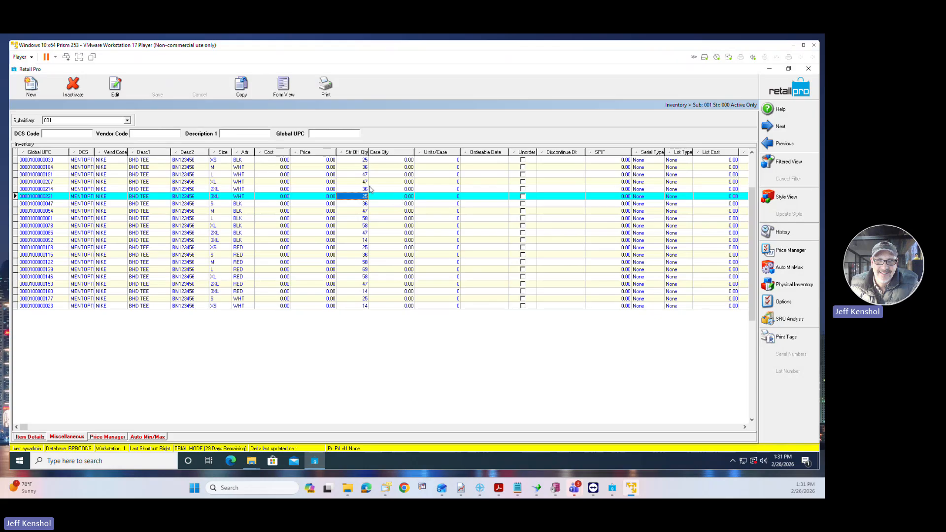
drag(352, 153, 344, 155)
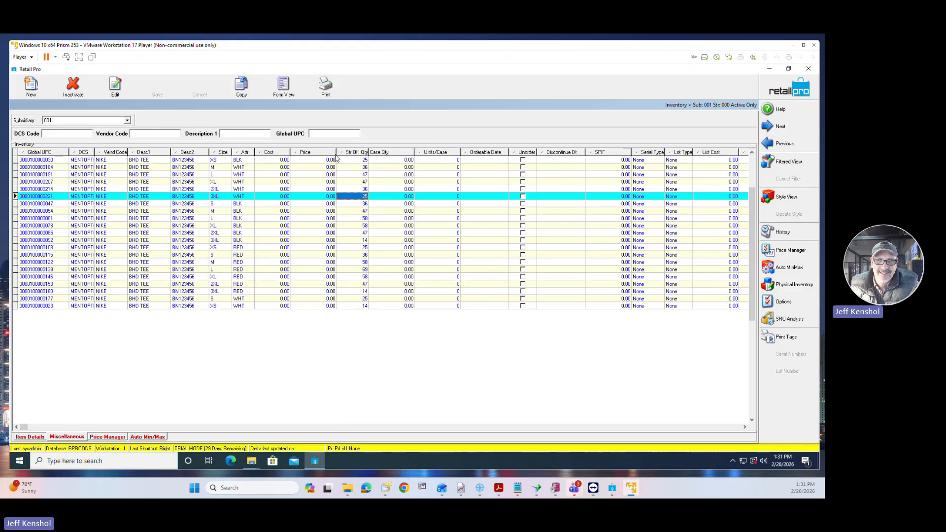
Add the ALU column right after Global UPC in the Miscellaneous layout and move the Str OH Qty column directly beside it.
right_click(151, 158)
mouse_move(179, 192)
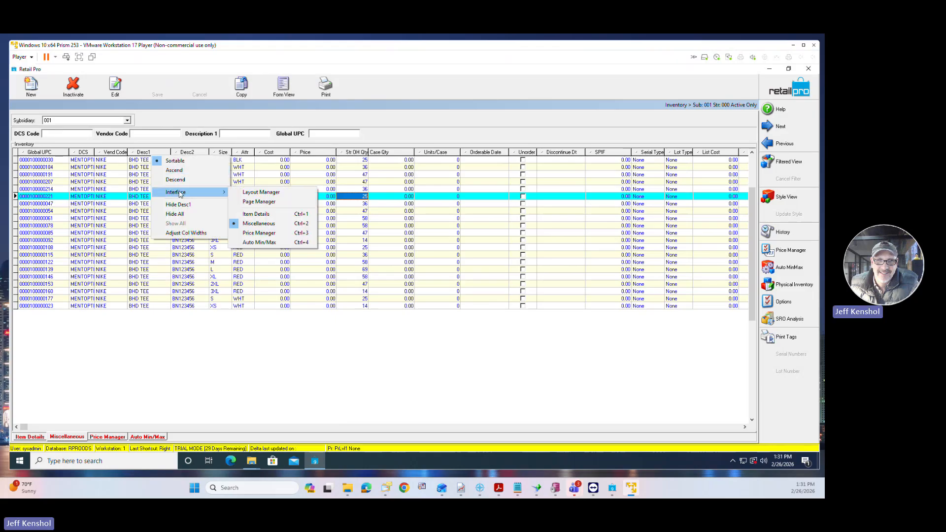
click(271, 202)
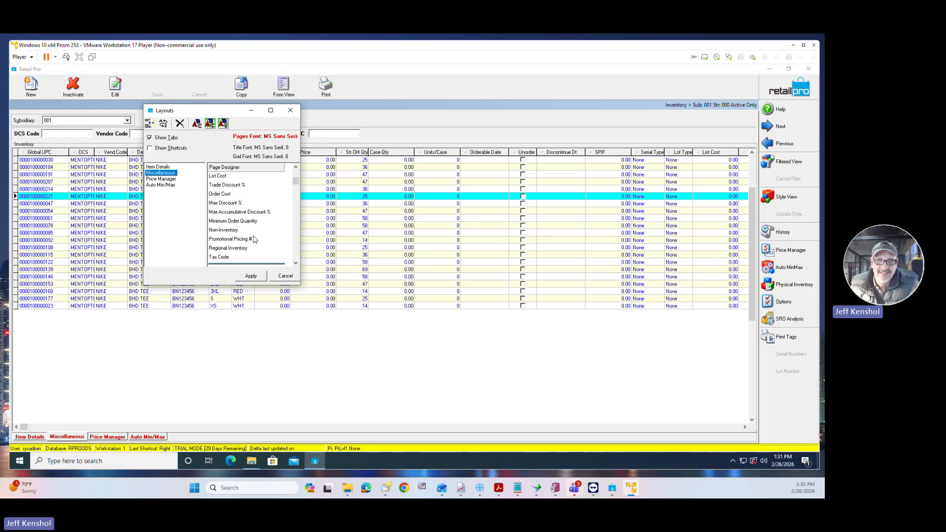
click(295, 262)
click(295, 262)
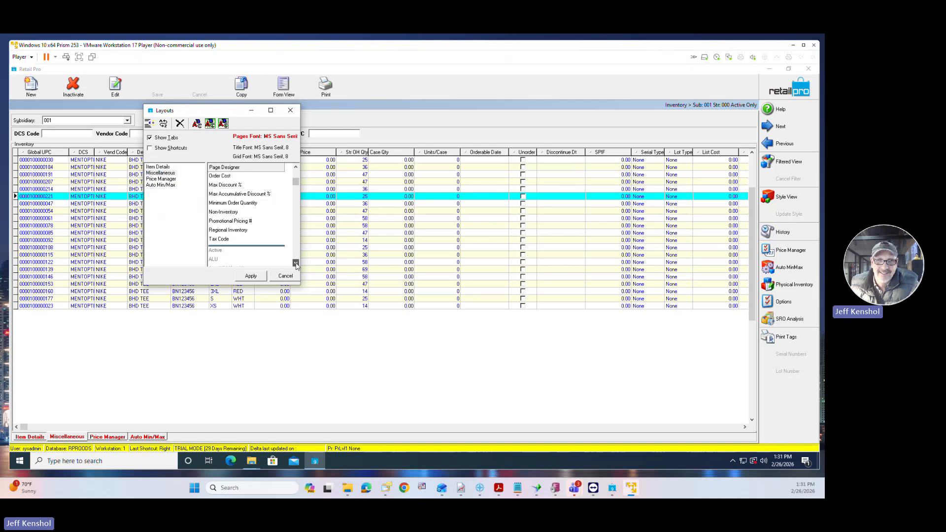
click(296, 263)
click(221, 253)
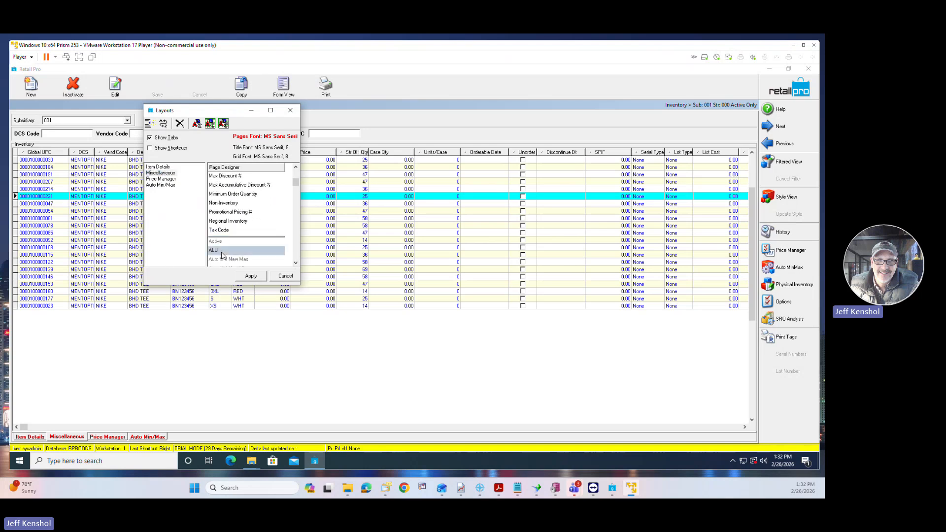
drag(222, 252, 226, 186)
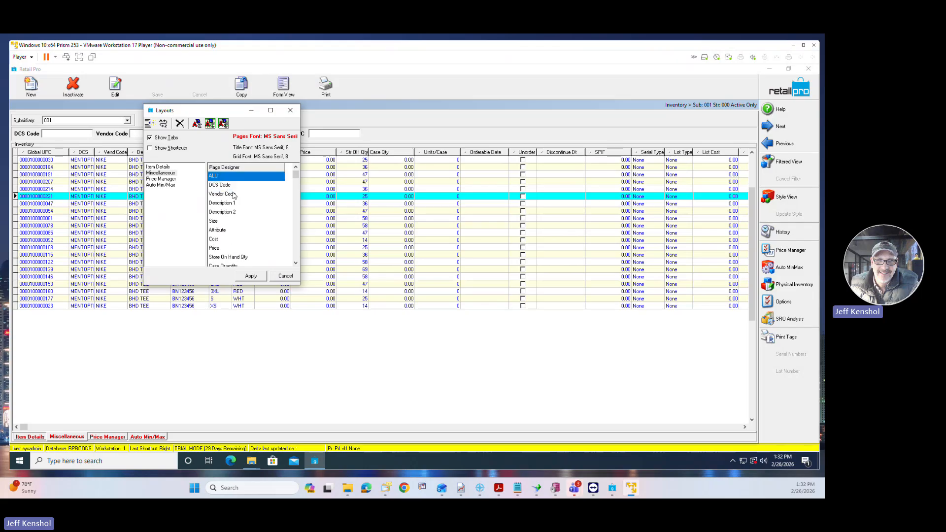
click(250, 276)
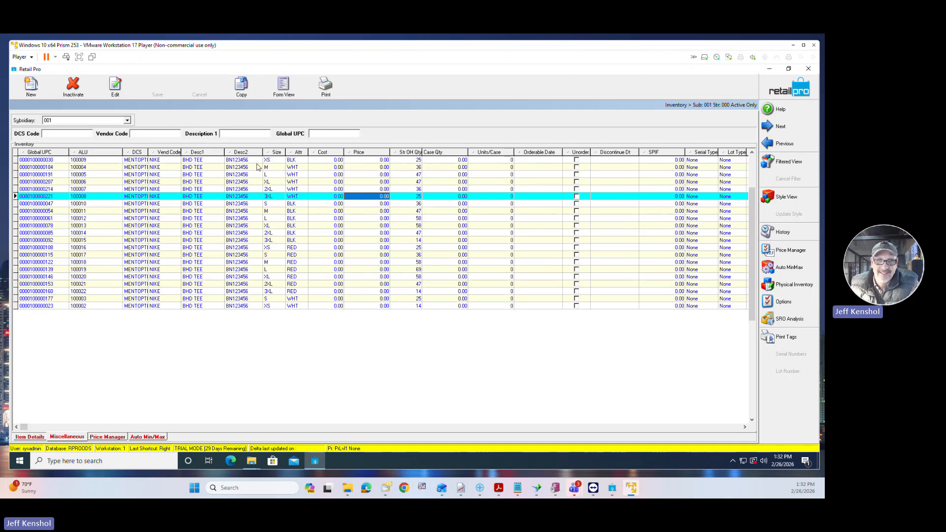
drag(407, 152, 119, 170)
Select the ALU and Str OH Qty values of all inventory rows and export them to Notepad.
click(100, 162)
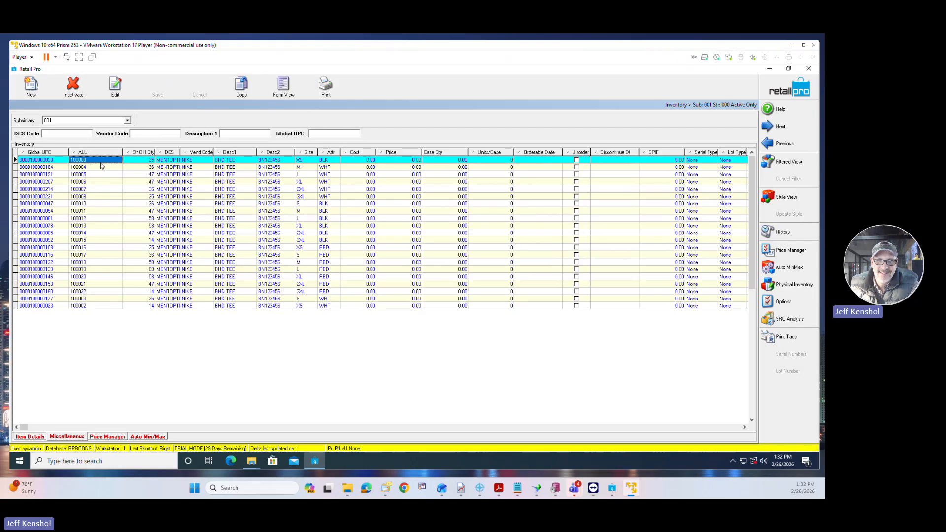
key(Right)
key(shift+Down)
key(shift+Down)
key(shift+Down)
key(shift+Down)
key(shift+Down)
key(shift+Down)
key(shift+Down)
key(shift+Down)
key(shift+Down)
key(shift+Down)
key(shift+Down)
key(shift+Down)
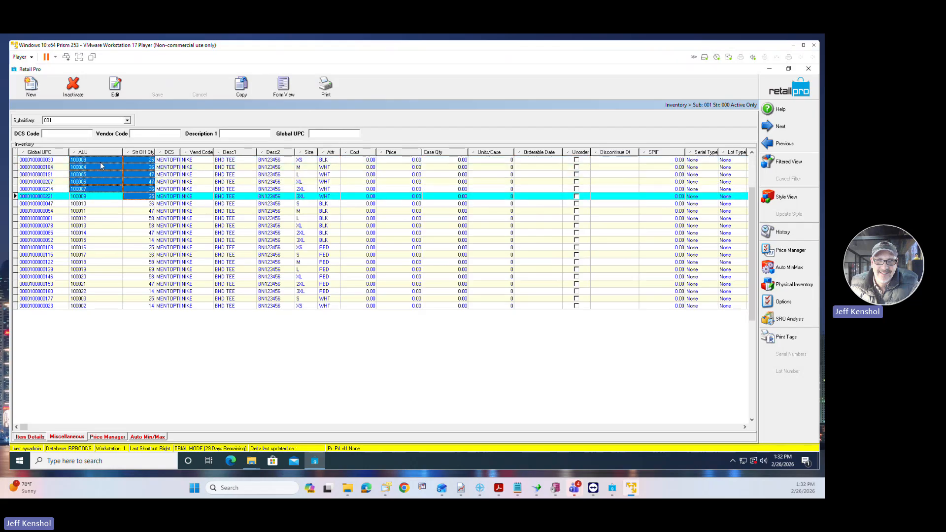
key(shift+Down)
key(shift+Down)
key(shift+Down)
key(shift+Down)
key(shift+Down)
key(shift+Down)
key(shift+Down)
key(shift+Down)
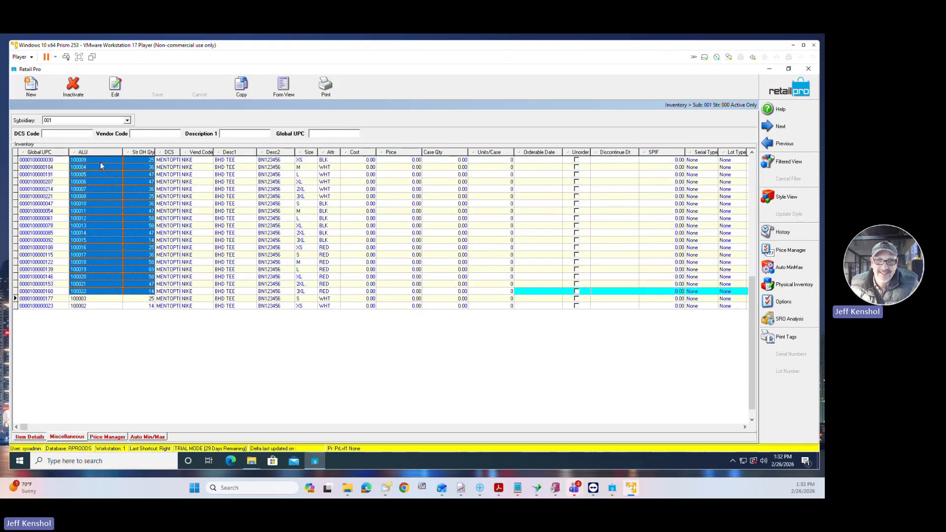
right_click(101, 165)
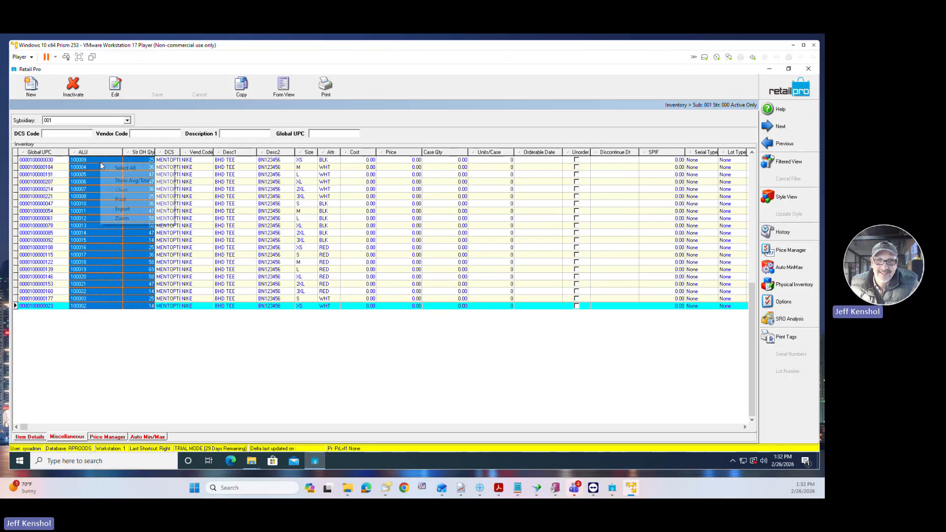
mouse_move(126, 210)
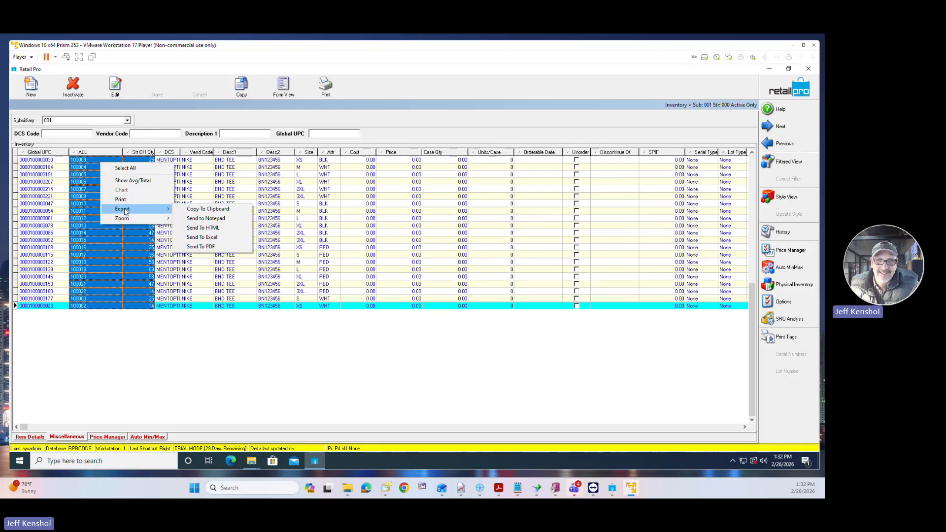
click(216, 219)
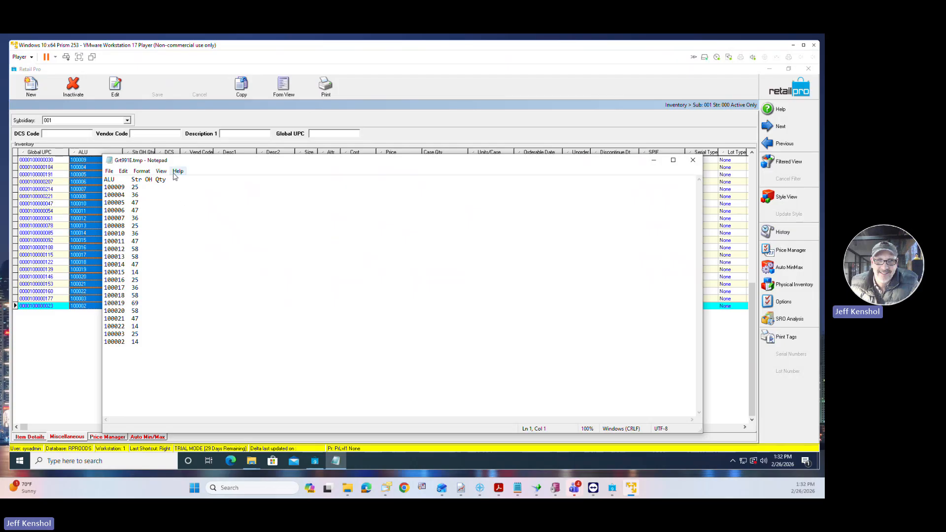
Delete the column header line from the exported text so that it starts with the first item row.
drag(167, 179, 58, 180)
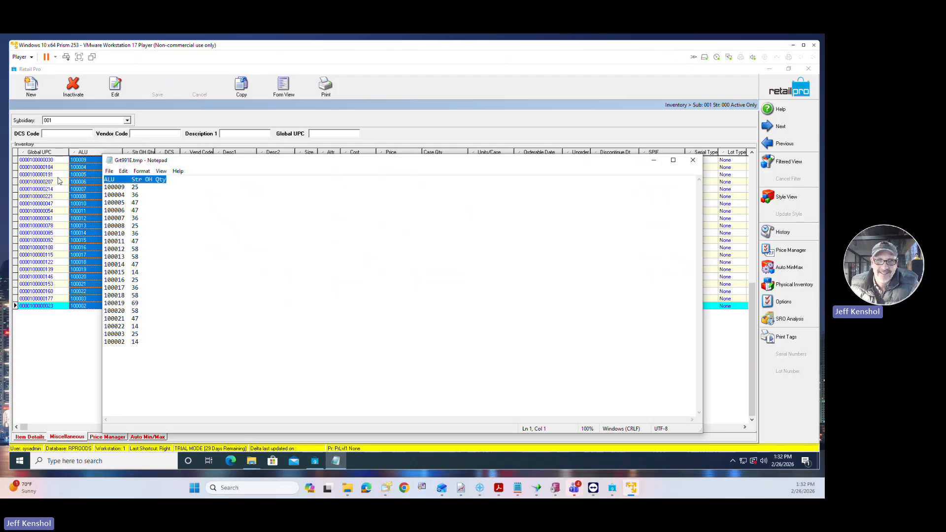
key(Delete)
key(Delete)
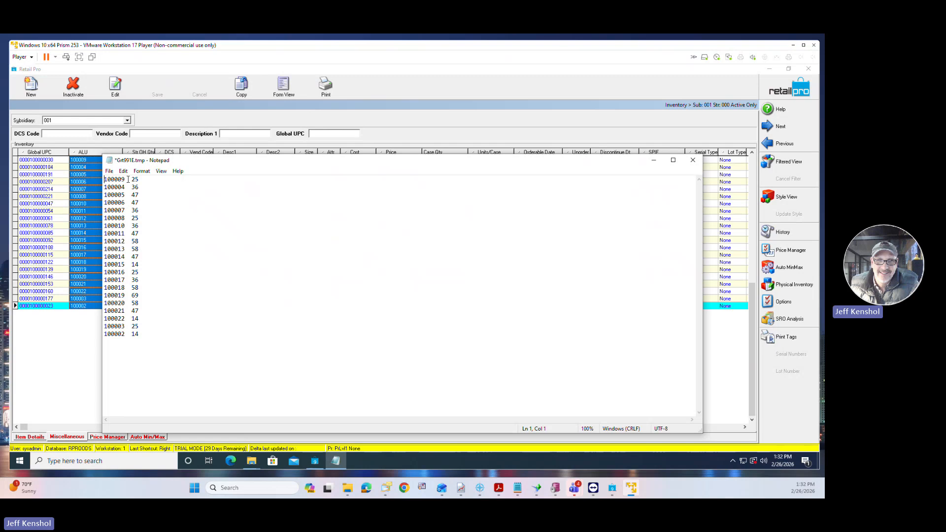
Replace every gap between ALU and quantity with a comma throughout the text file.
double_click(128, 179)
key(Left)
key(shift+Right)
click(124, 171)
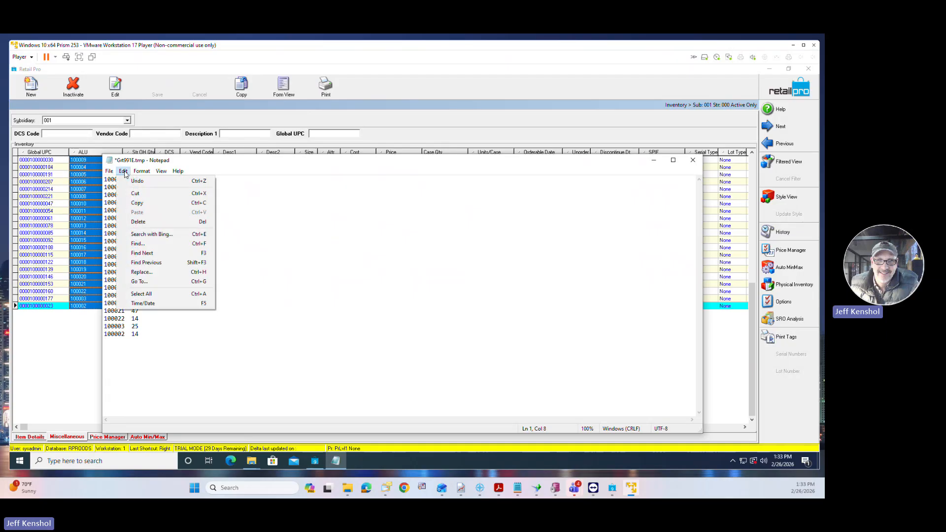
click(162, 272)
click(194, 241)
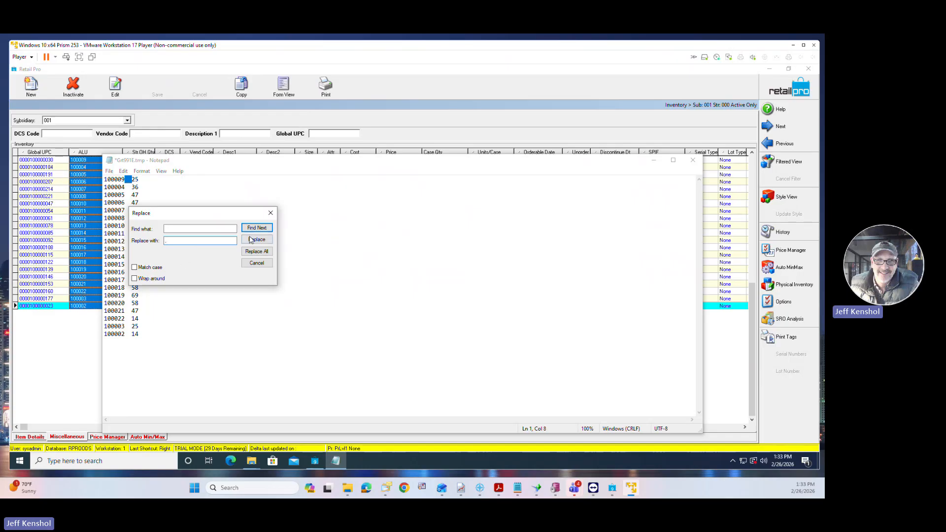
click(256, 251)
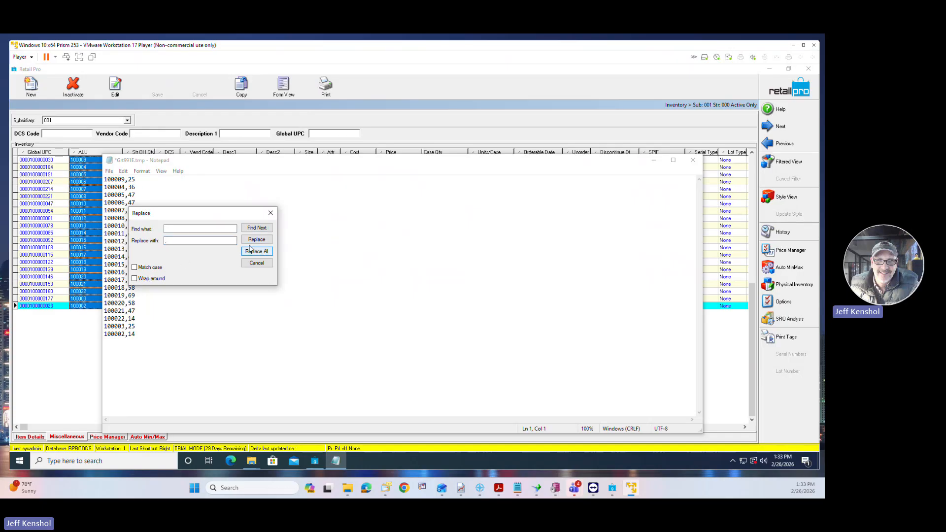
click(270, 213)
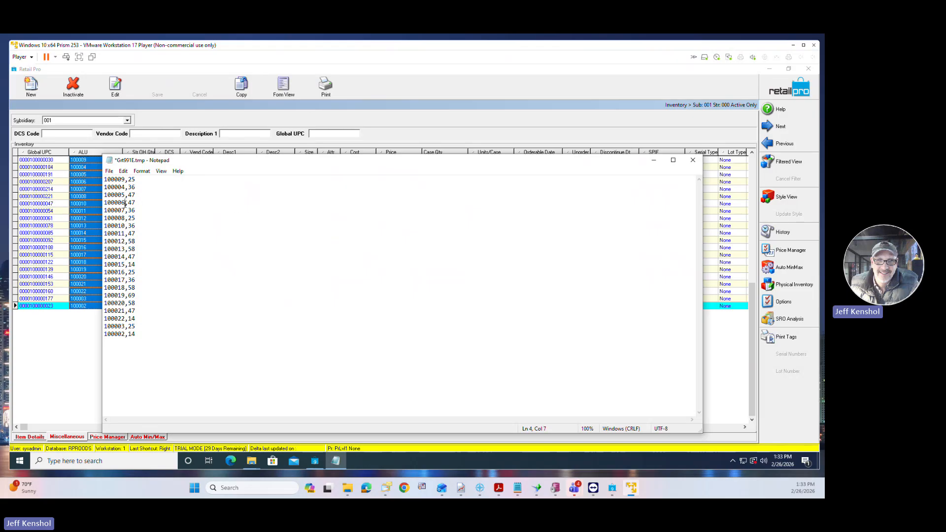
Insert the line 999999,1 below the 100012,58 entry and save the file.
mouse_move(125, 203)
mouse_down()
mouse_move(97, 203)
mouse_move(129, 202)
mouse_up()
click(144, 242)
key(Return)
text(999)
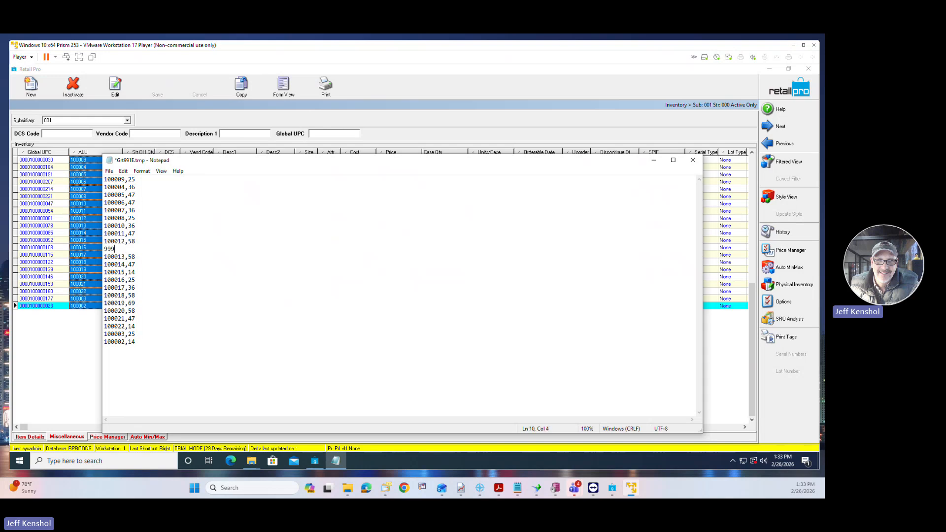
text(999,1)
click(109, 171)
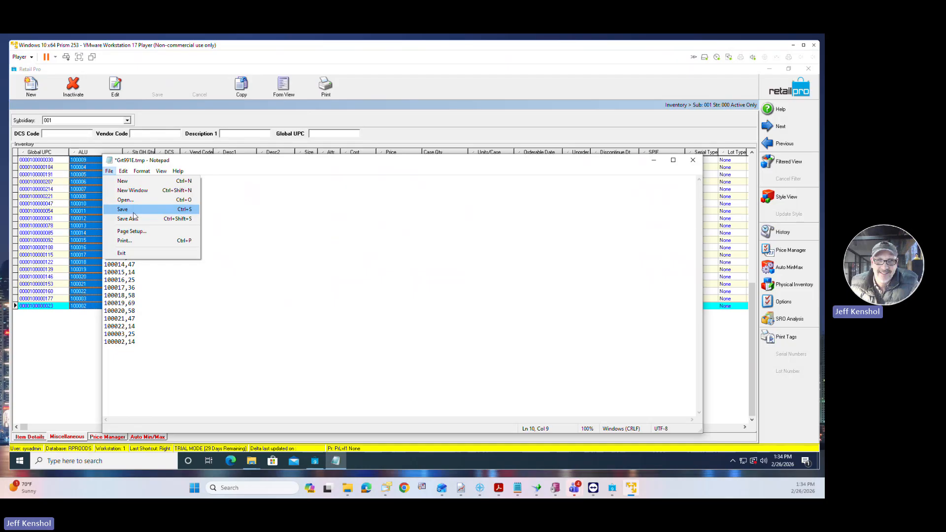
click(134, 209)
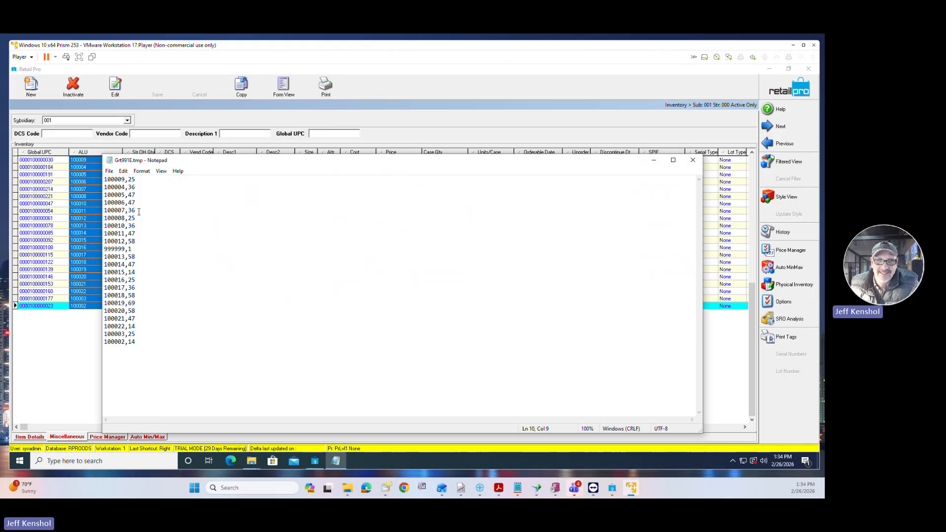
Save the text file to the Desktop under the name Zone1.
click(109, 171)
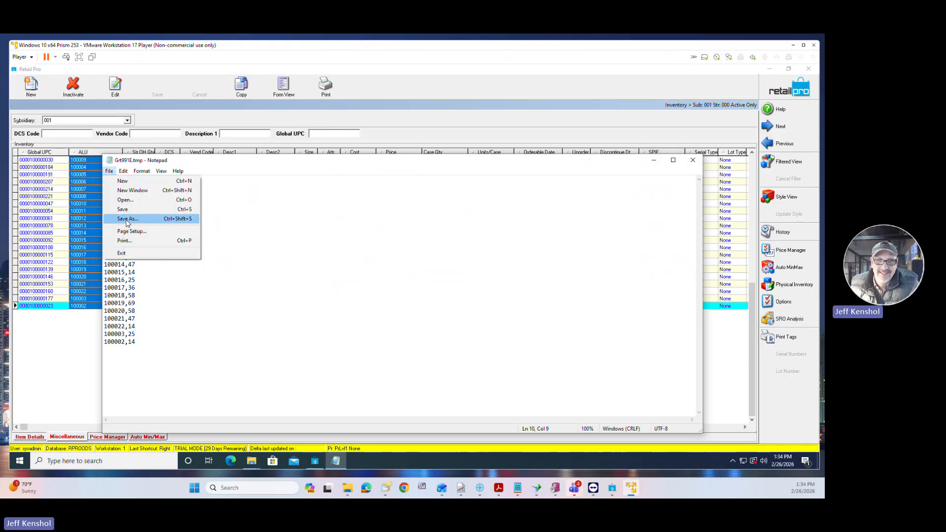
click(127, 220)
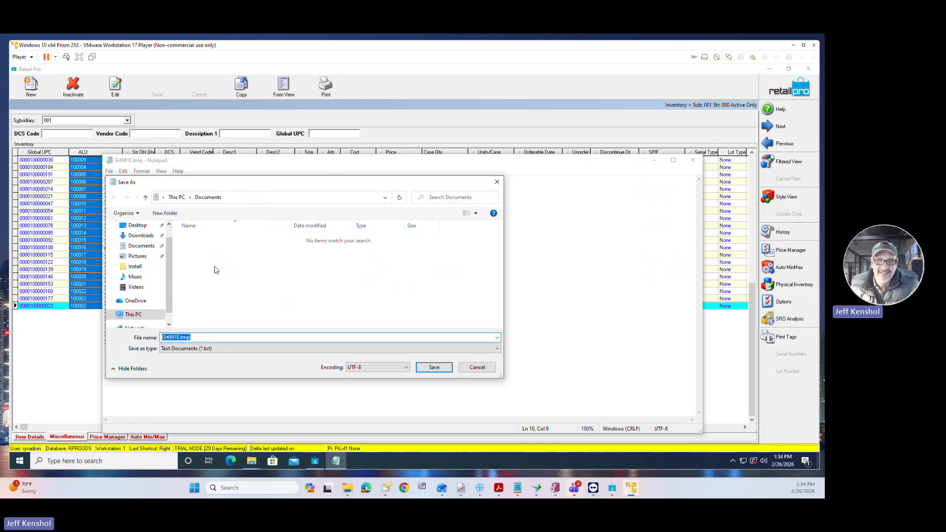
click(137, 225)
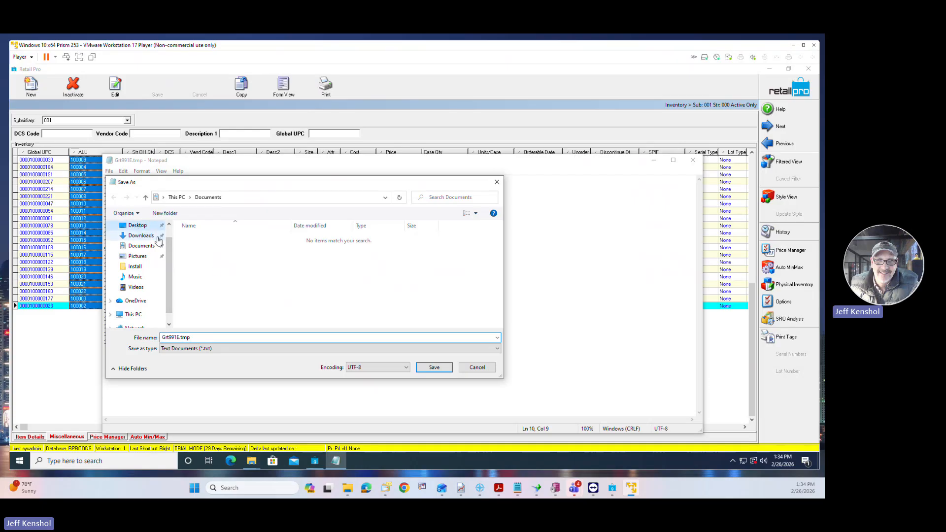
click(193, 337)
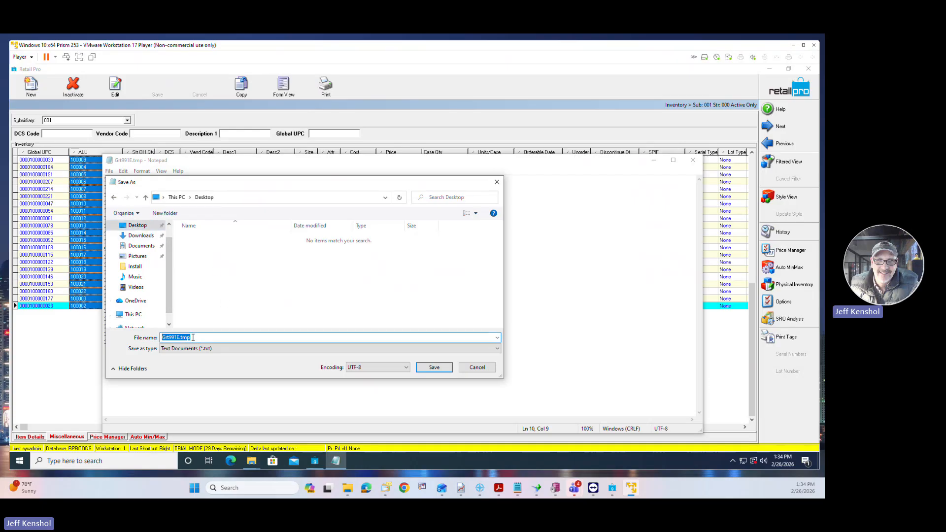
text(Zone1)
click(433, 367)
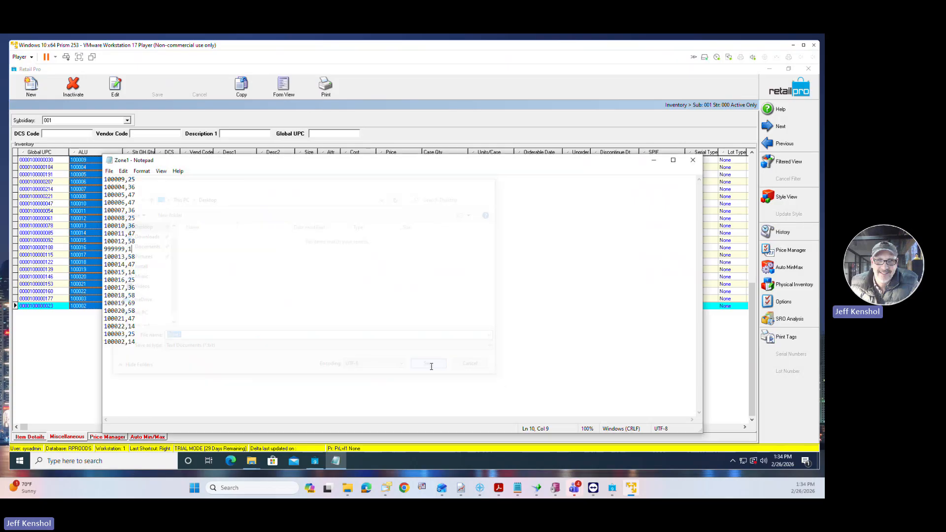
Save a second copy of the text file to the Desktop as Zone2.
click(109, 171)
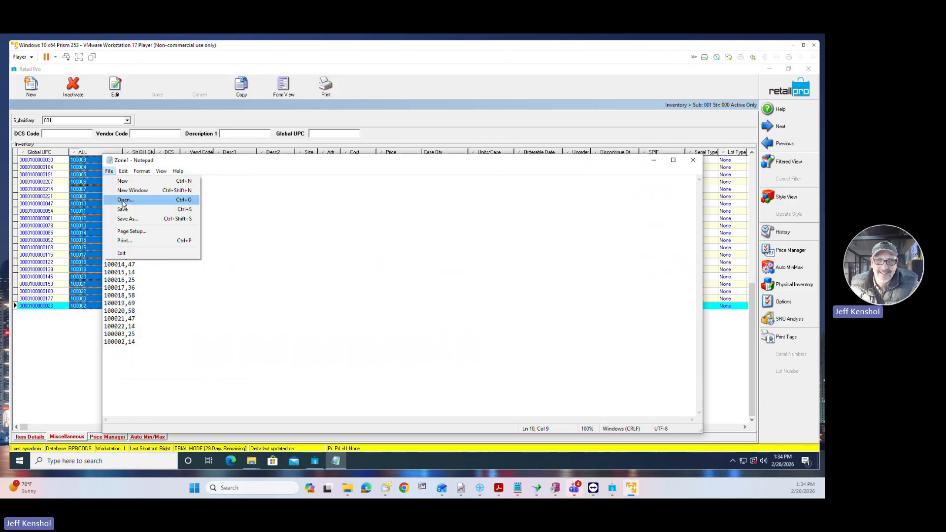
click(128, 219)
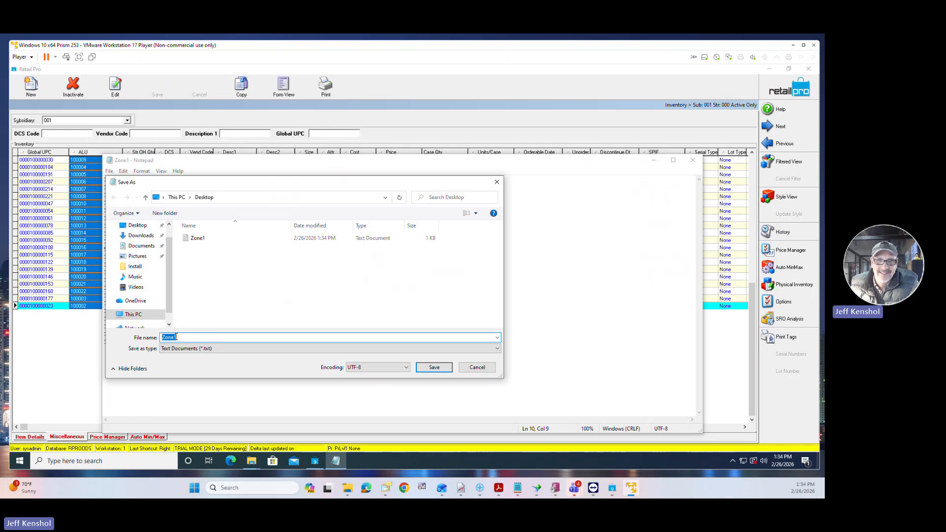
click(177, 337)
key(BackSpace)
text(2)
click(434, 367)
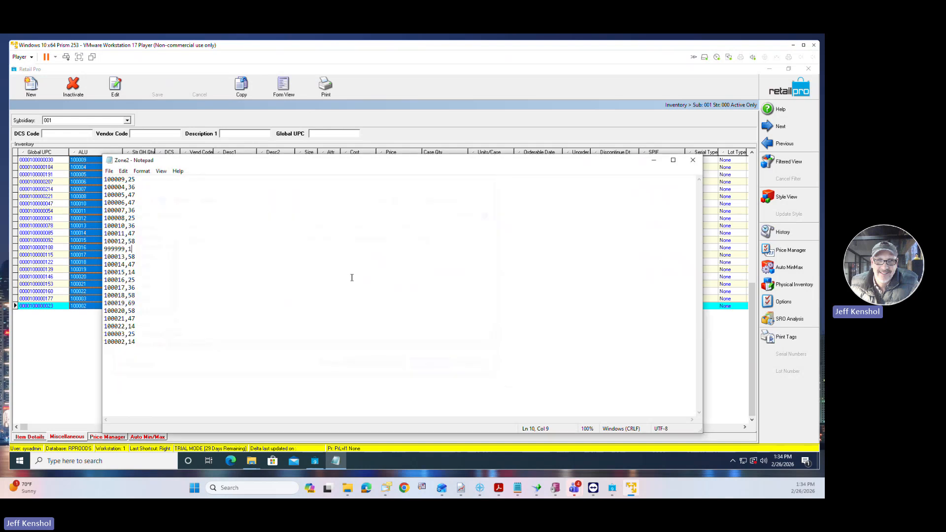
Save a third copy of the text file to the Desktop as Zone3 and close the file.
click(109, 172)
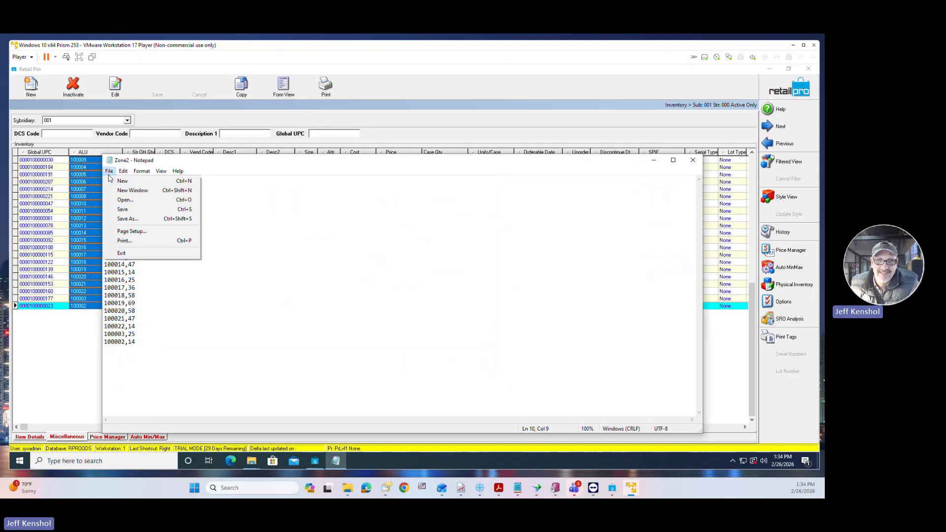
click(125, 218)
click(192, 335)
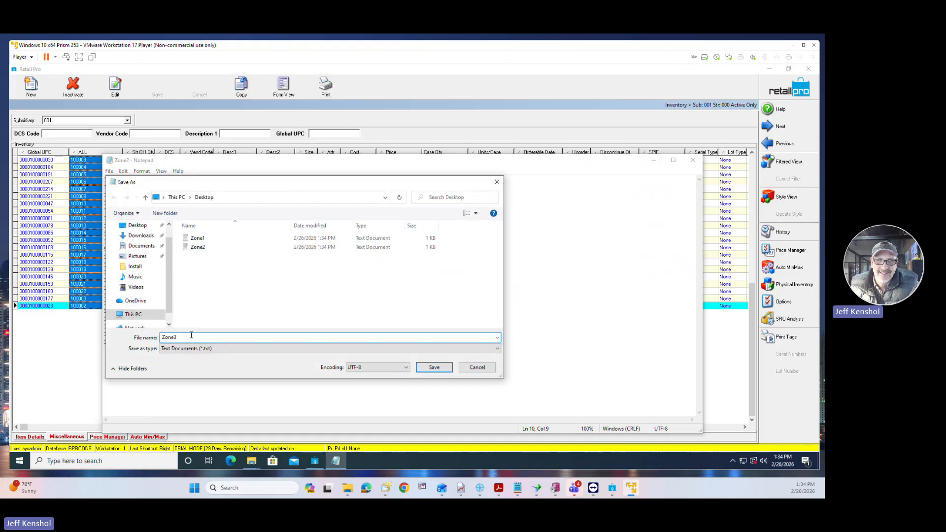
text(3)
click(425, 367)
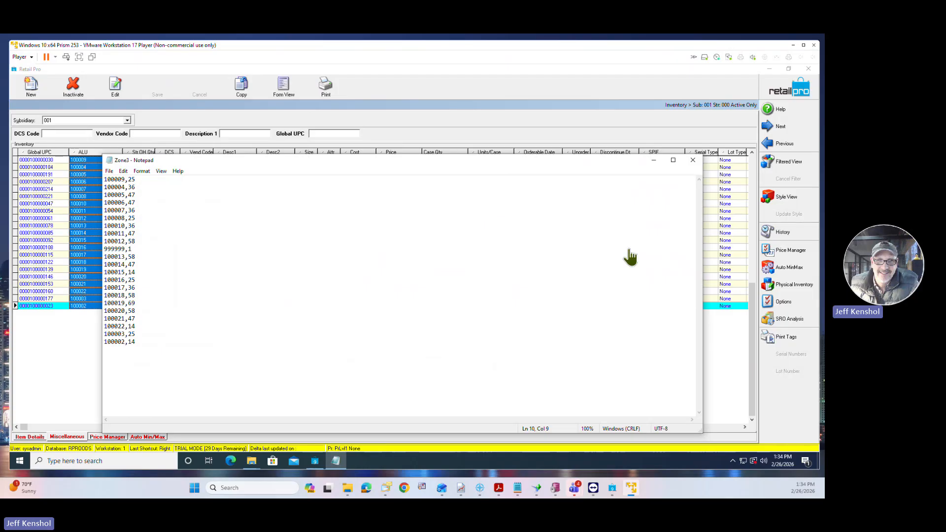
click(692, 160)
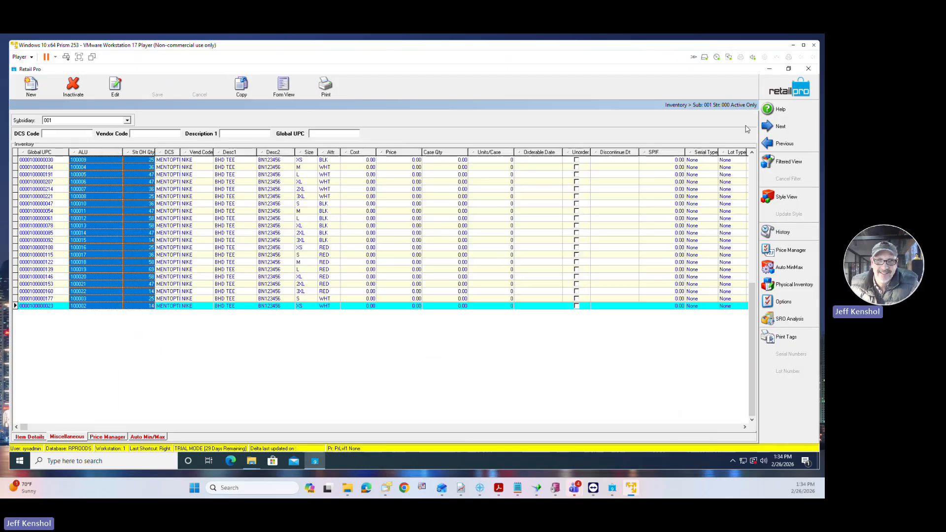
Leave the inventory list and open the PI Tool options in the local Merchandise section of System Preferences.
click(782, 96)
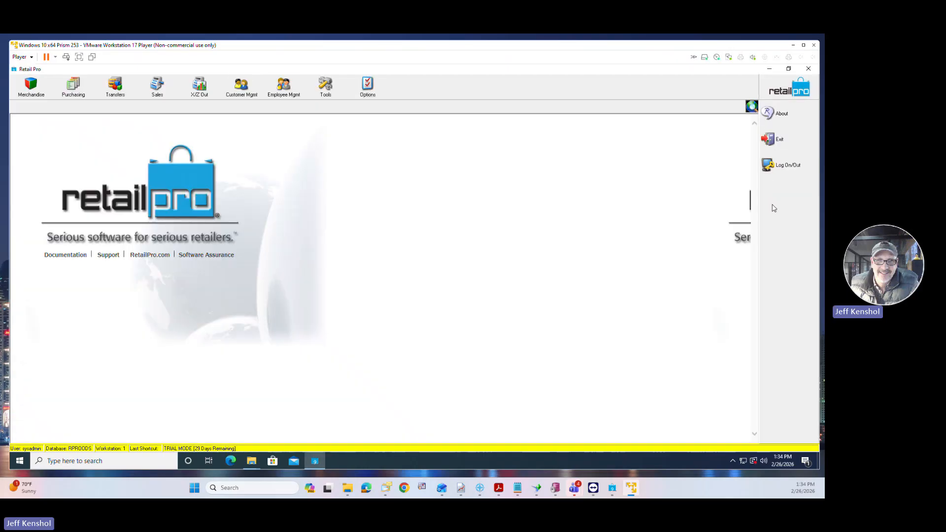
click(368, 88)
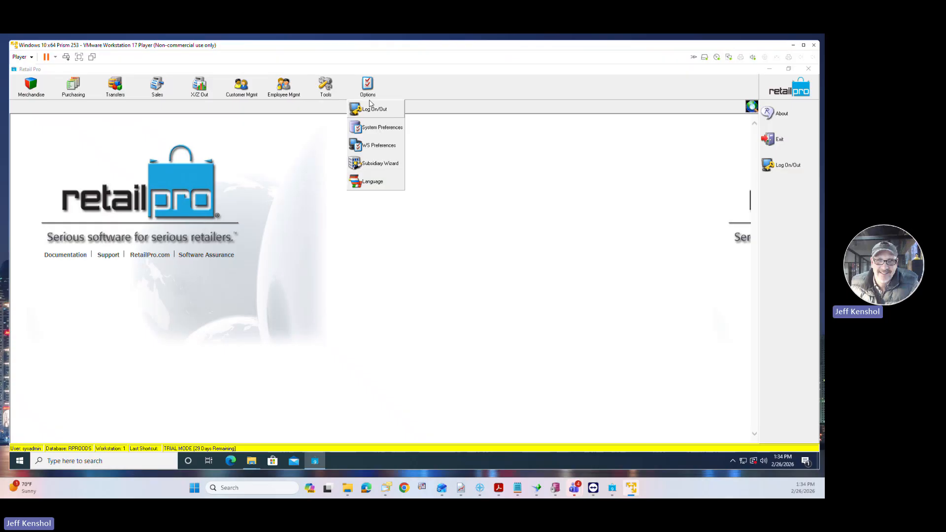
click(382, 127)
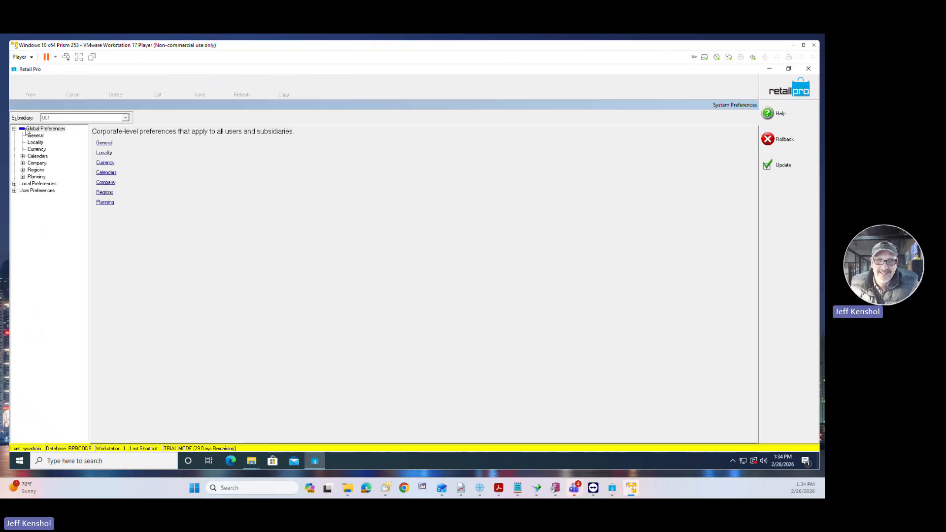
click(15, 129)
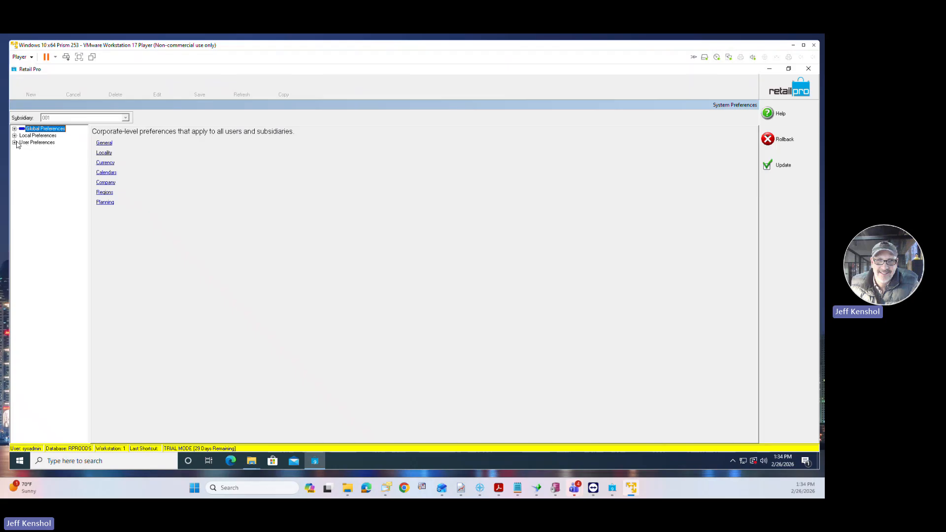
click(14, 136)
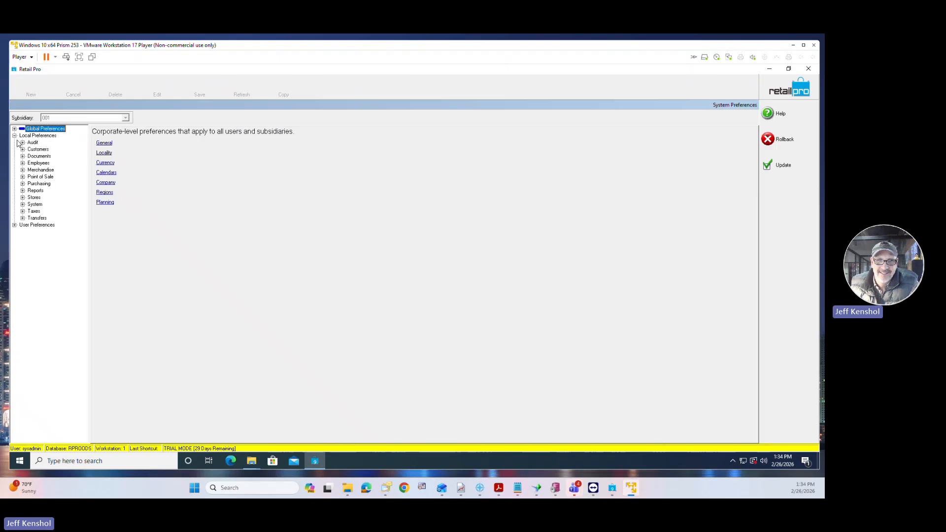
click(22, 170)
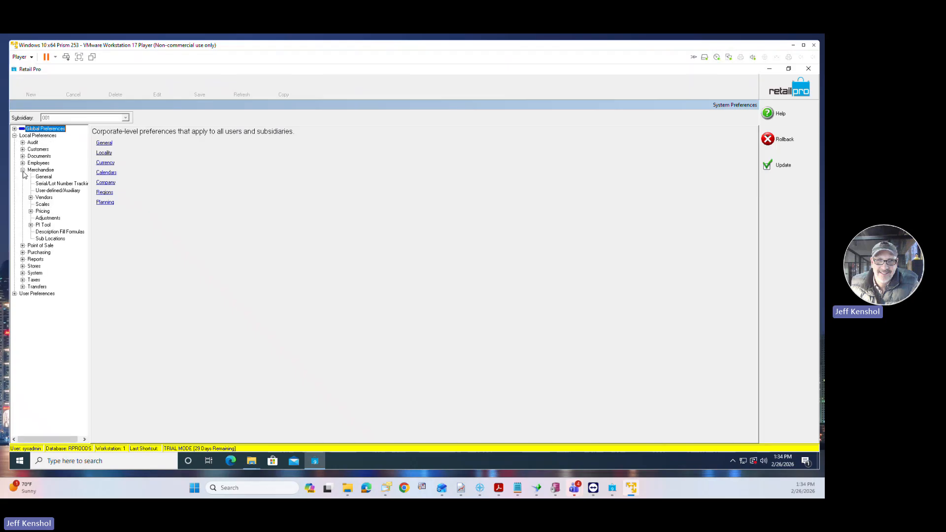
click(46, 225)
click(31, 225)
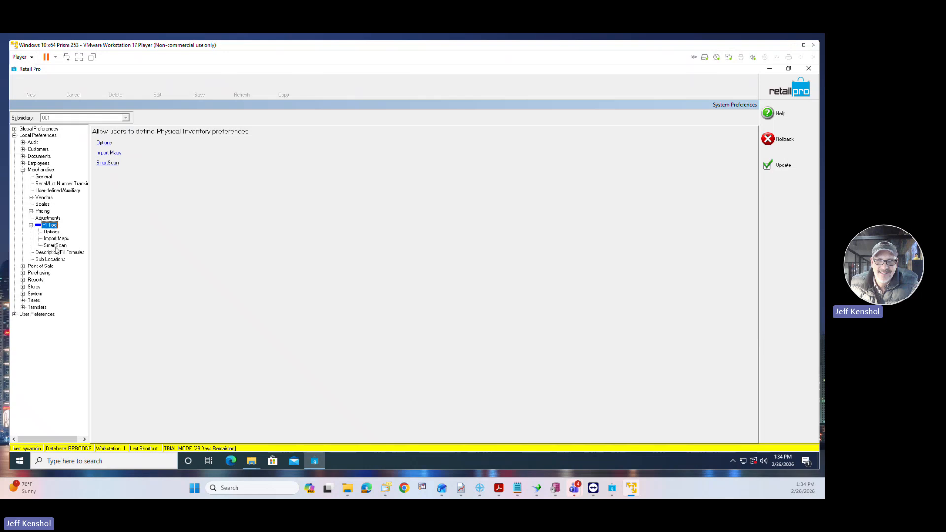
click(52, 232)
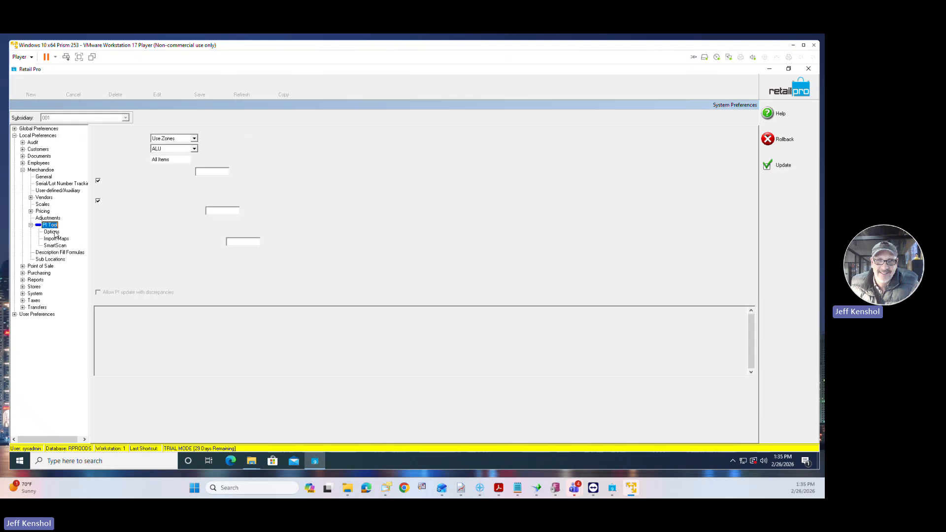
Examine the available physical inventory types and the Use Filter for Start option, keeping Use Zones as the type.
click(176, 140)
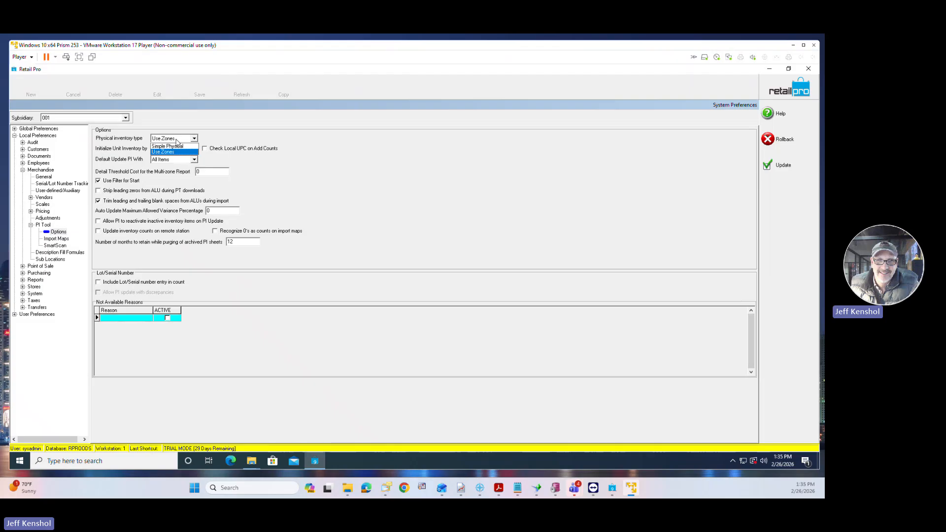
click(177, 142)
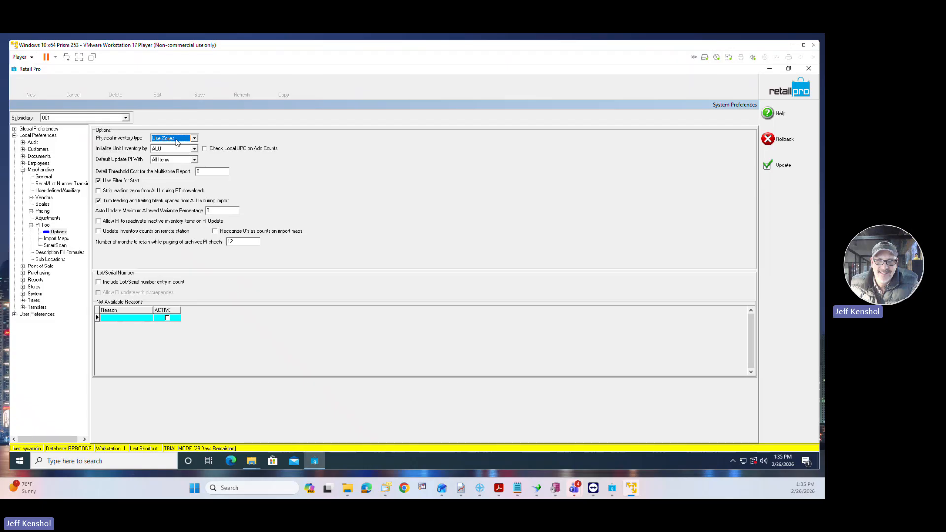
click(194, 139)
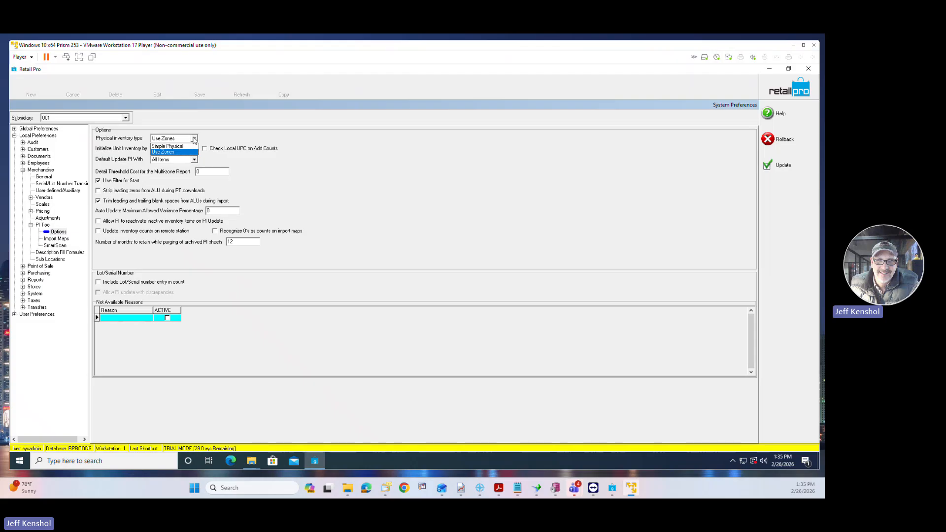
click(194, 138)
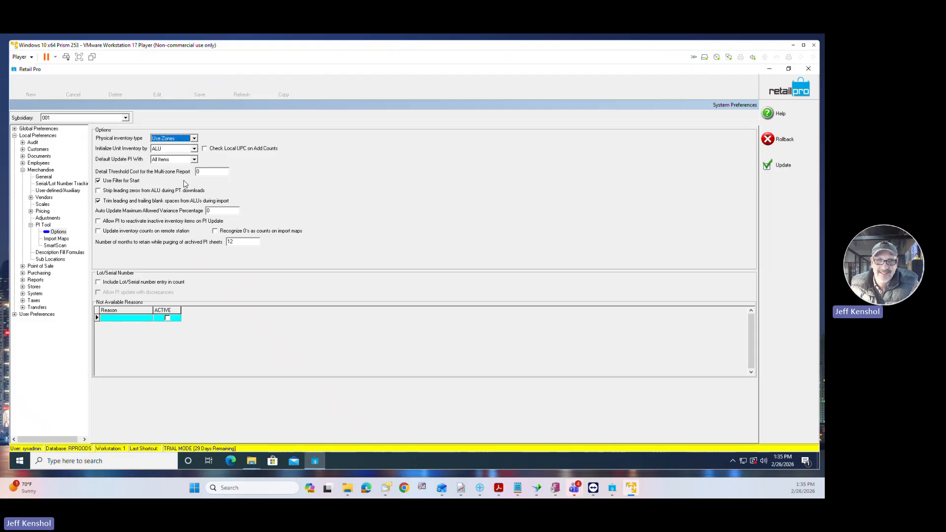
click(105, 182)
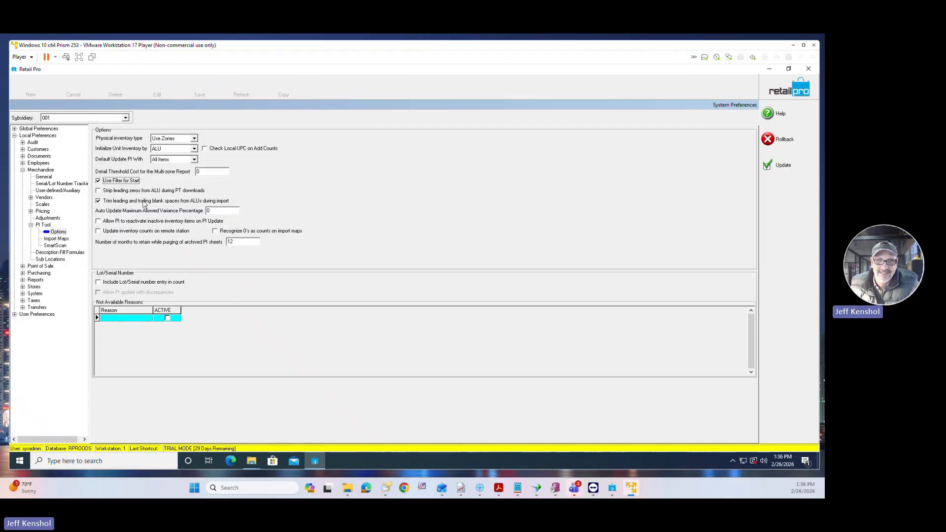
Create a PI Tool import map named ALU6 with the item field beginning at 1, ending at 6 and length 6.
click(56, 239)
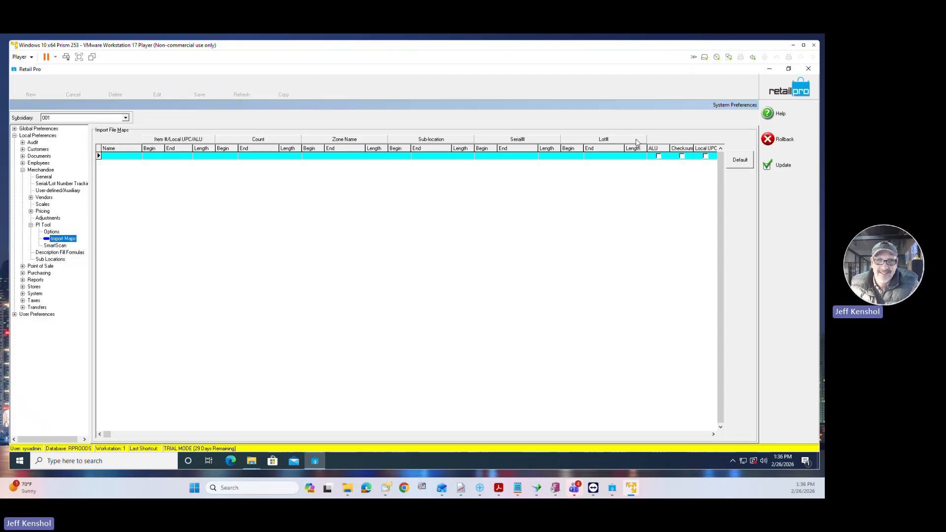
click(112, 156)
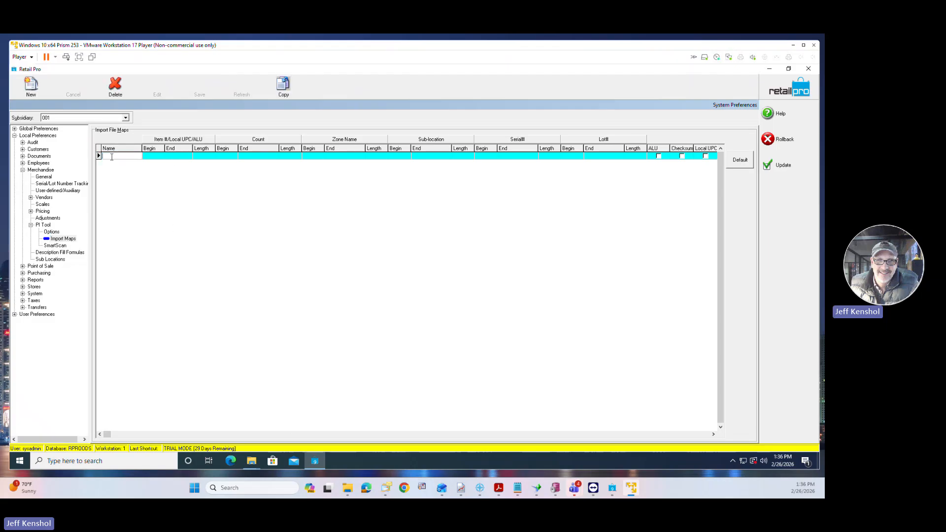
text(ALU6)
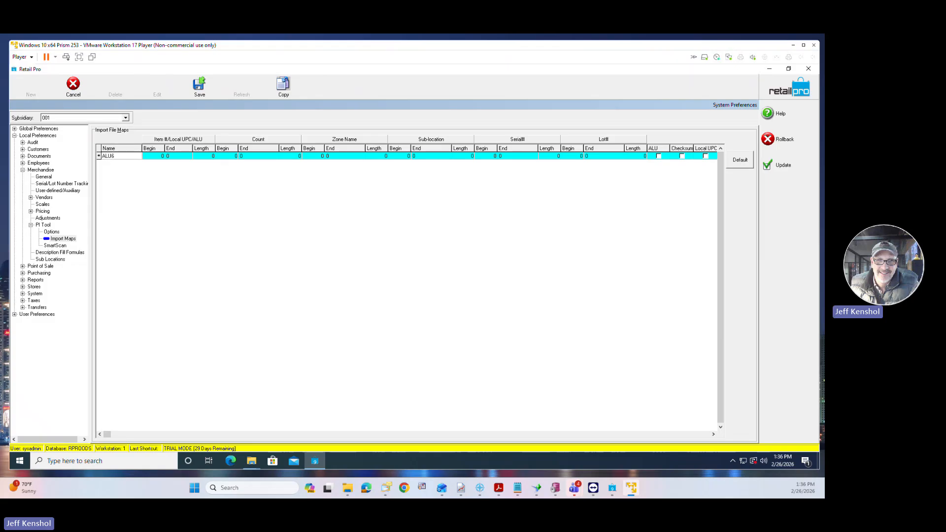
click(160, 161)
text(1)
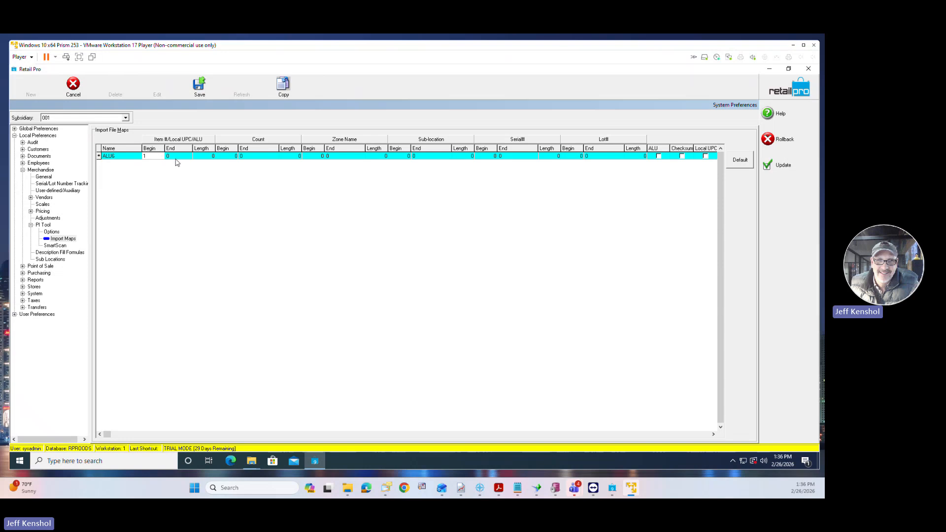
click(177, 163)
text(6)
click(203, 156)
text(6)
Set the ALU6 map's count field to begin at 8, end at 12 and have length 5.
click(237, 156)
text(8)
key(Tab)
text(12)
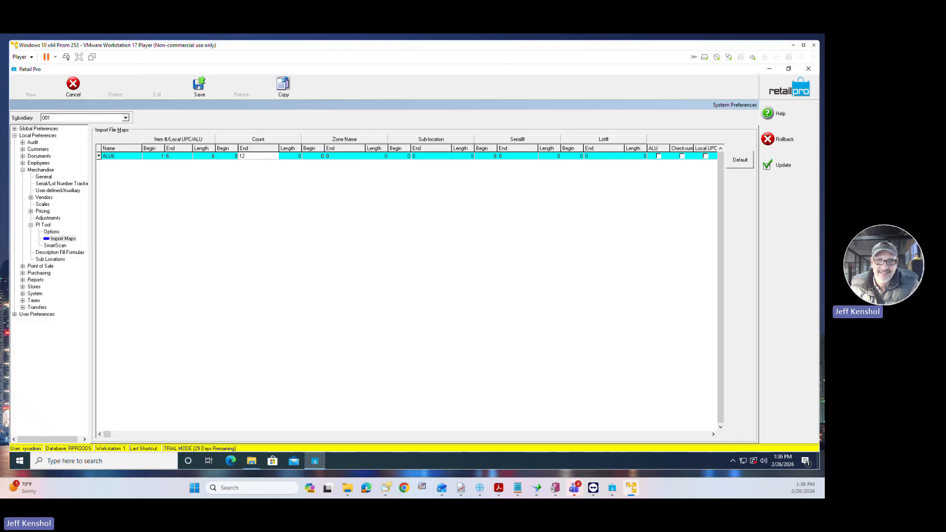
key(Tab)
text(5)
key(Tab)
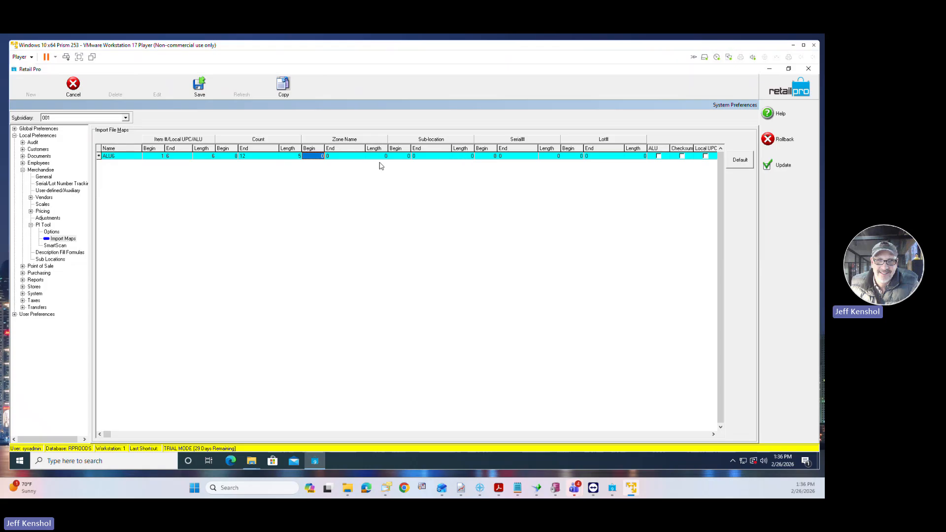
Flag the ALU6 import map as ALU only, save the map and update the system preferences.
click(660, 158)
click(704, 158)
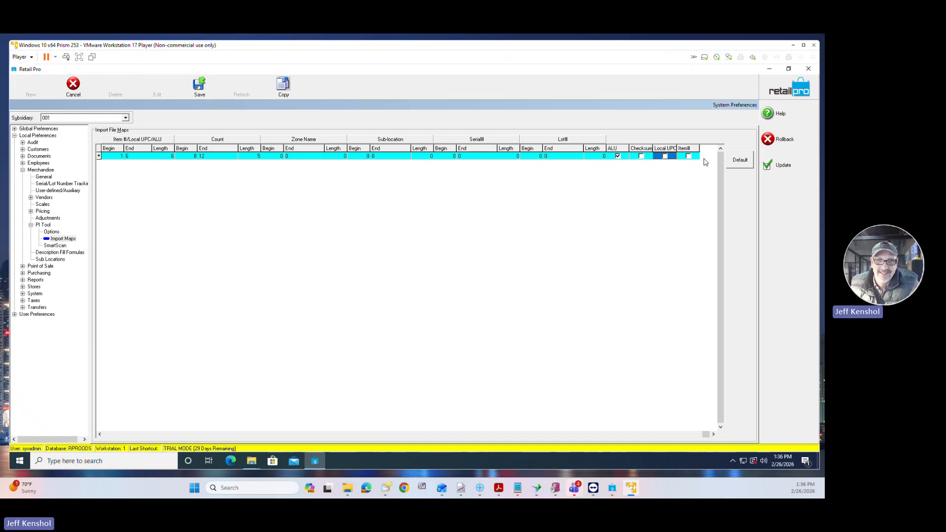
click(688, 158)
click(642, 159)
click(195, 91)
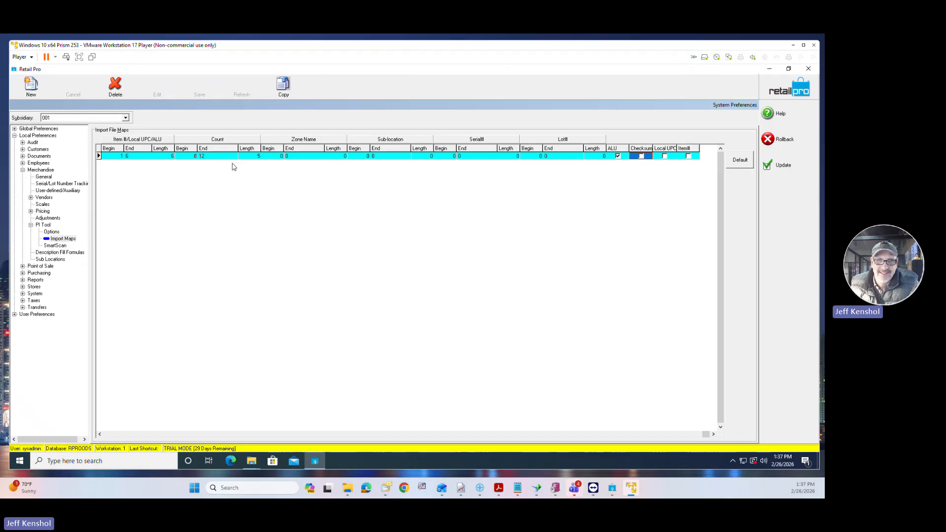
click(783, 165)
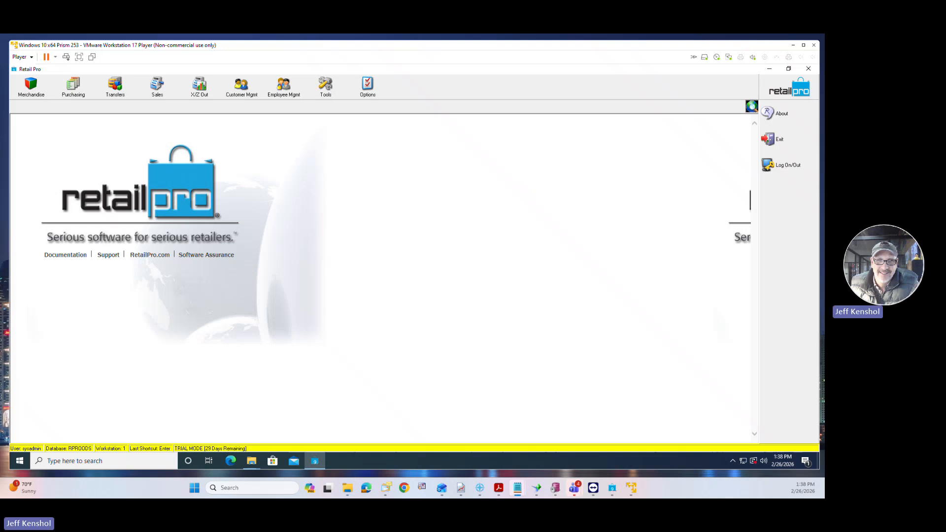
Position the PI Steps9.txt notes in Notepad over the Retail Pro screen and size the window to fit within the display.
drag(0, 163, 292, 89)
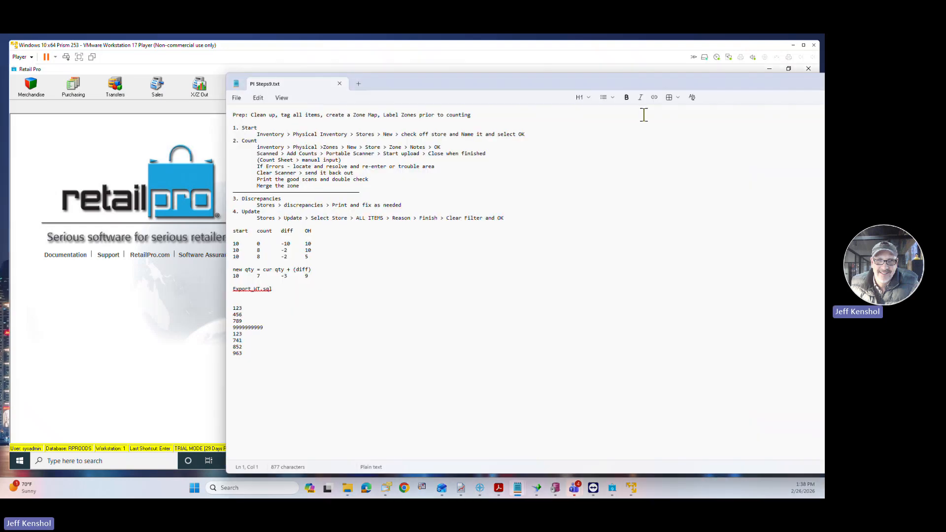
drag(823, 162, 589, 163)
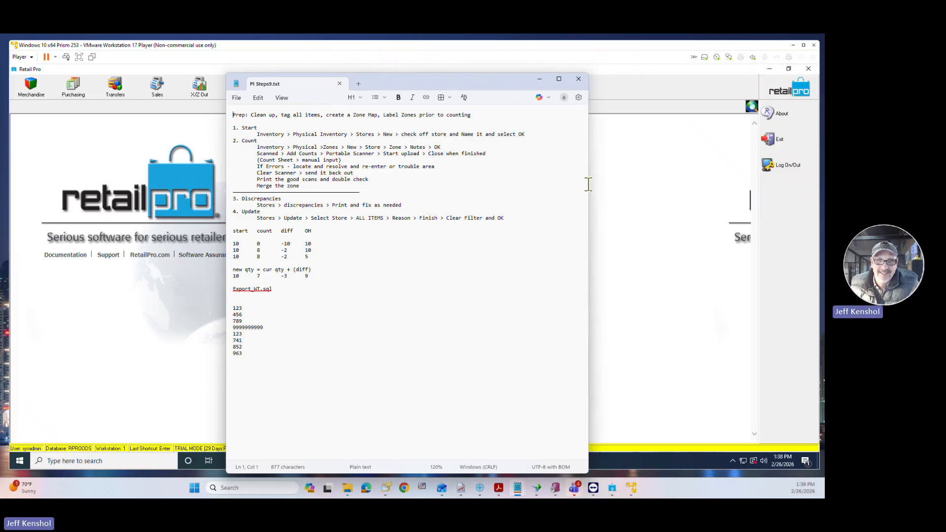
drag(589, 184, 788, 182)
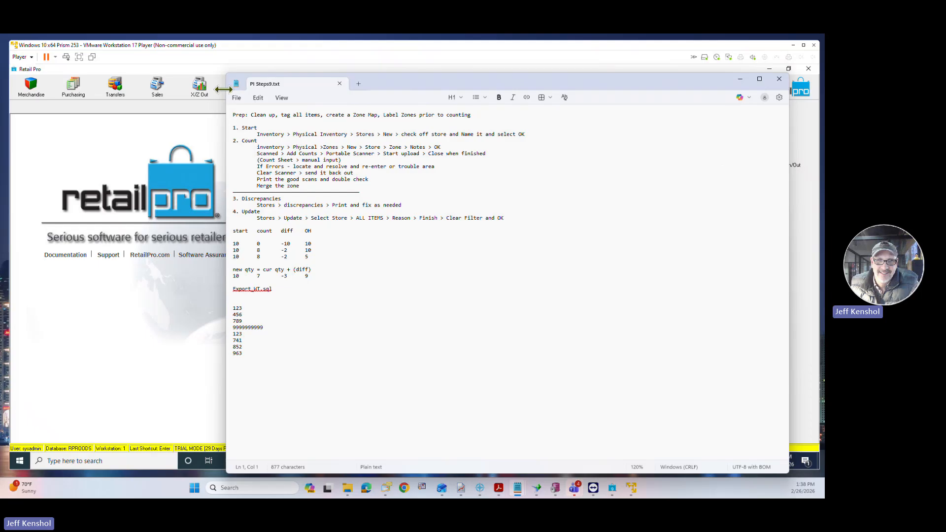
Set the Notepad font size to 14 and return to the PI Steps9.txt notes.
click(237, 97)
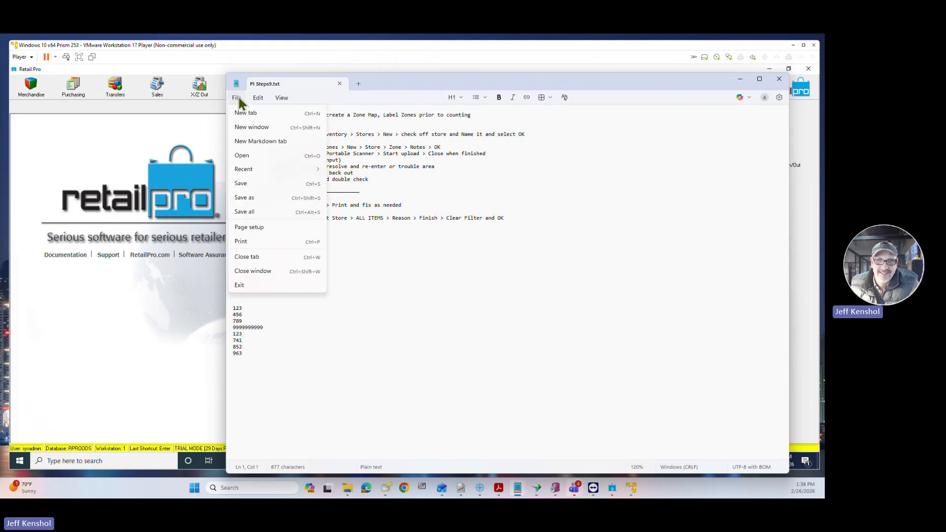
mouse_move(260, 98)
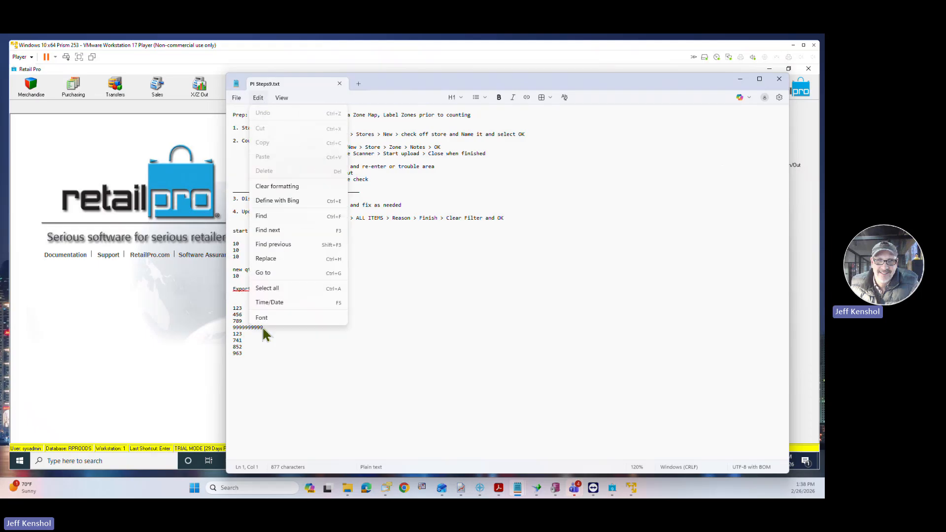
click(270, 320)
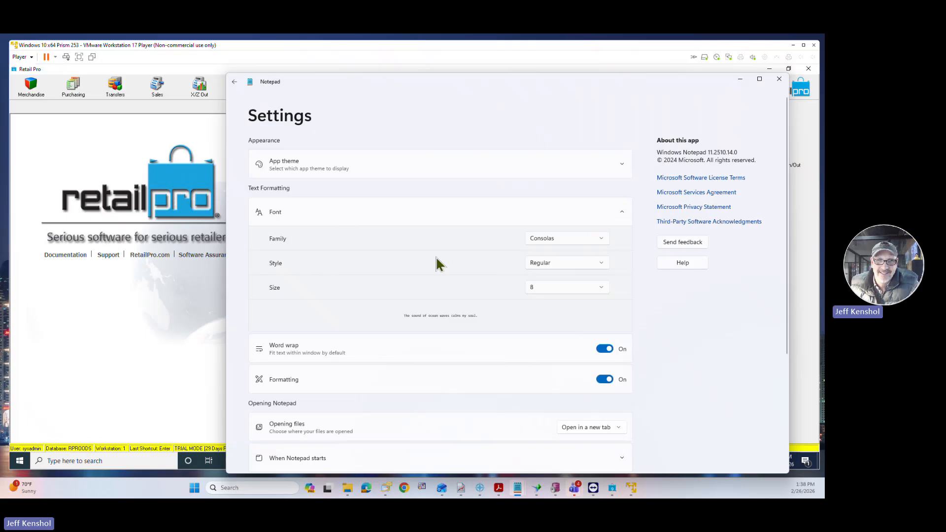
click(600, 287)
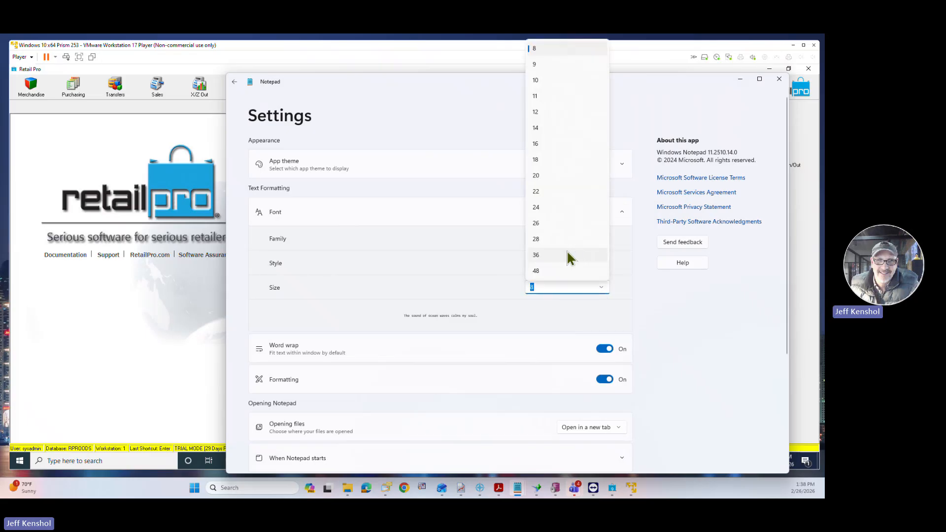
click(551, 127)
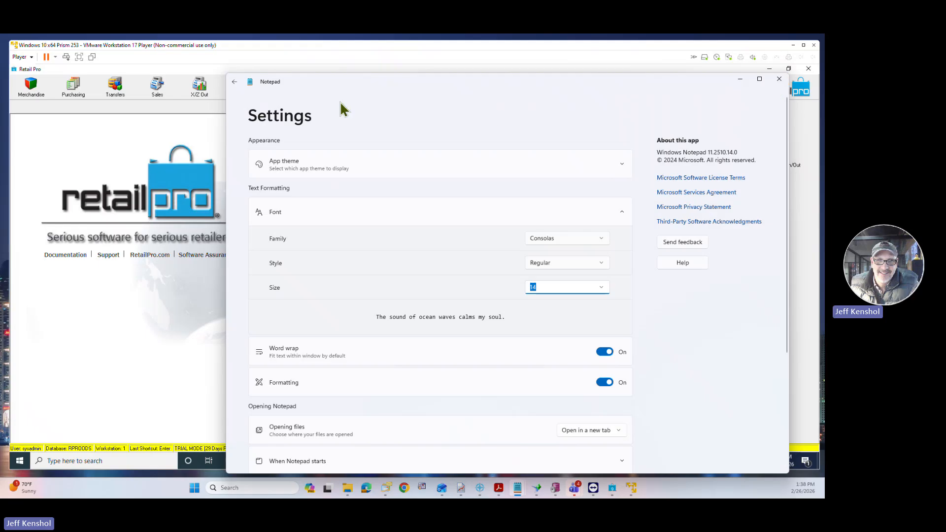
click(237, 81)
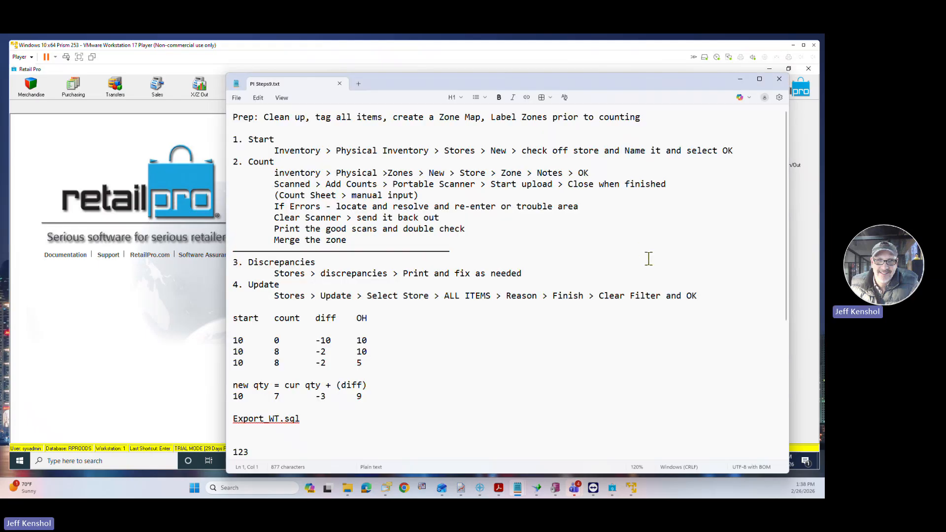
Reposition the PI Steps9.txt notes and review the Prep line and the Start, Count, Discrepancies and Update headings.
drag(494, 77, 475, 60)
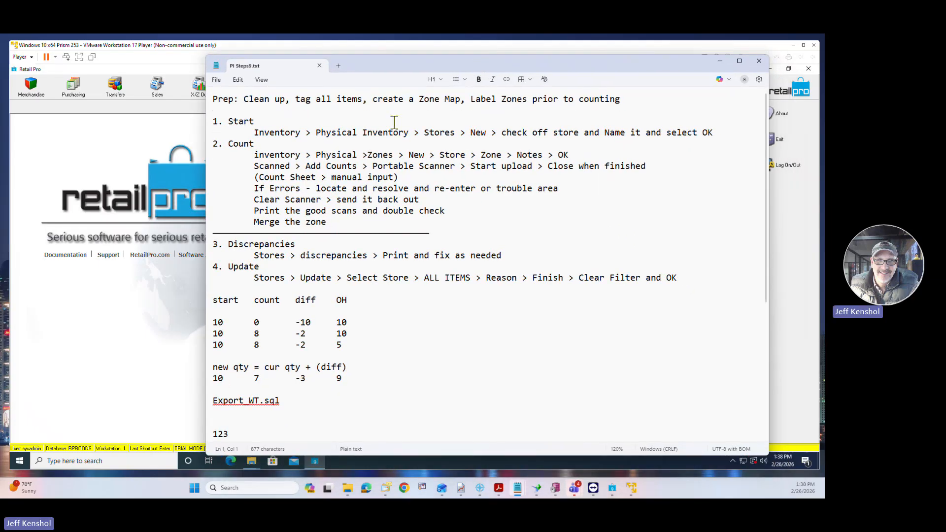
drag(239, 99, 623, 102)
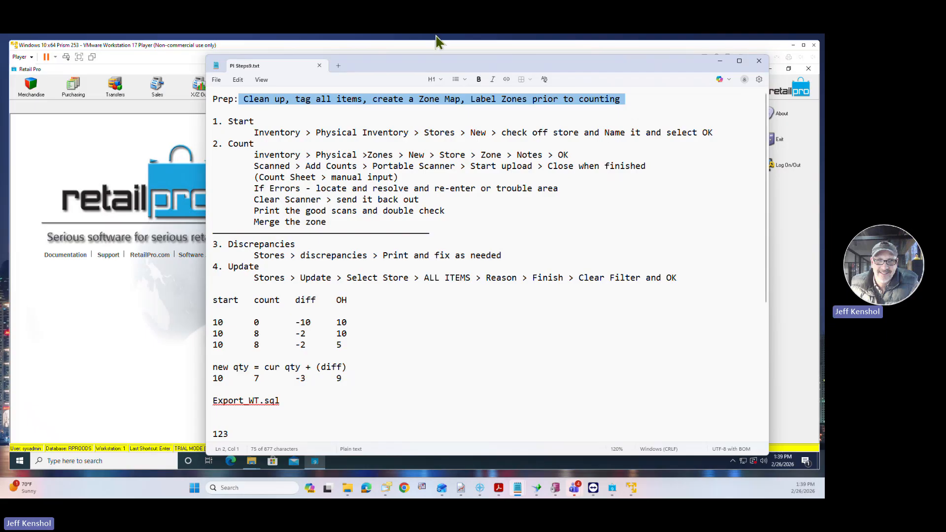
drag(251, 121, 224, 144)
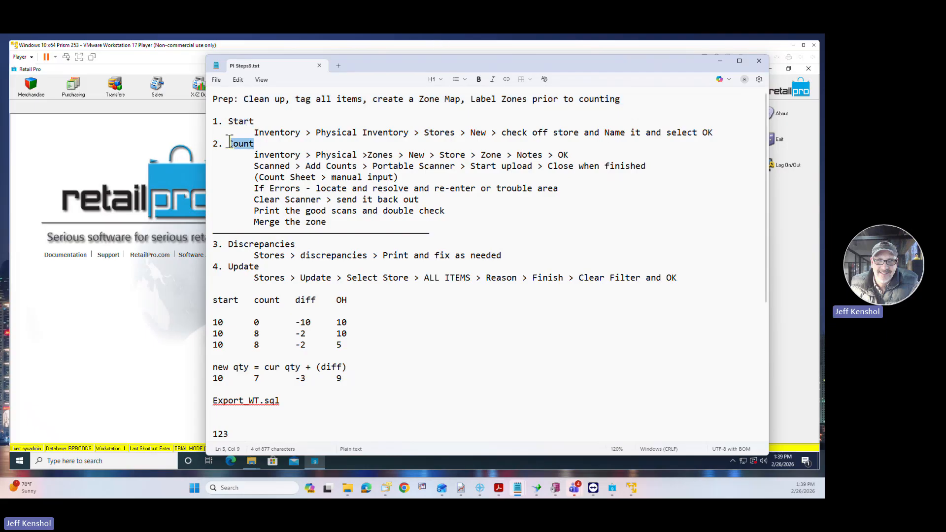
drag(295, 245, 221, 267)
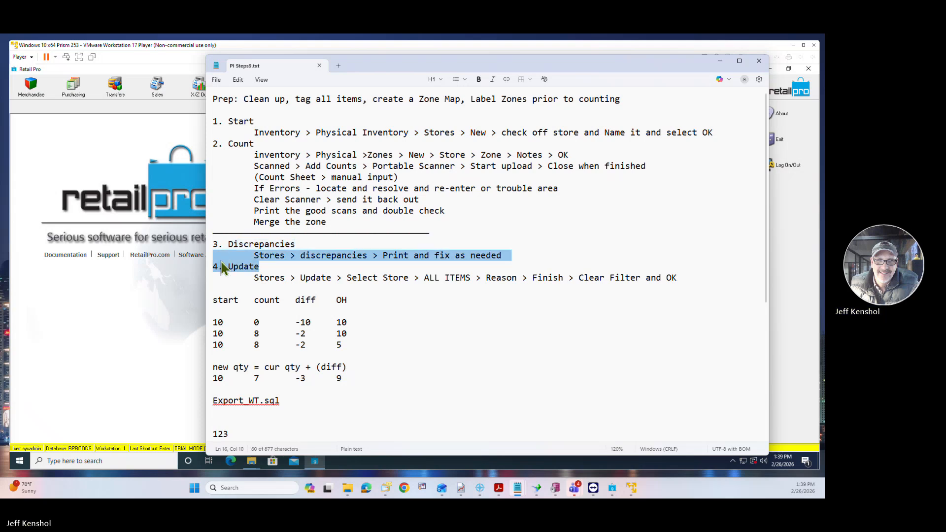
click(245, 121)
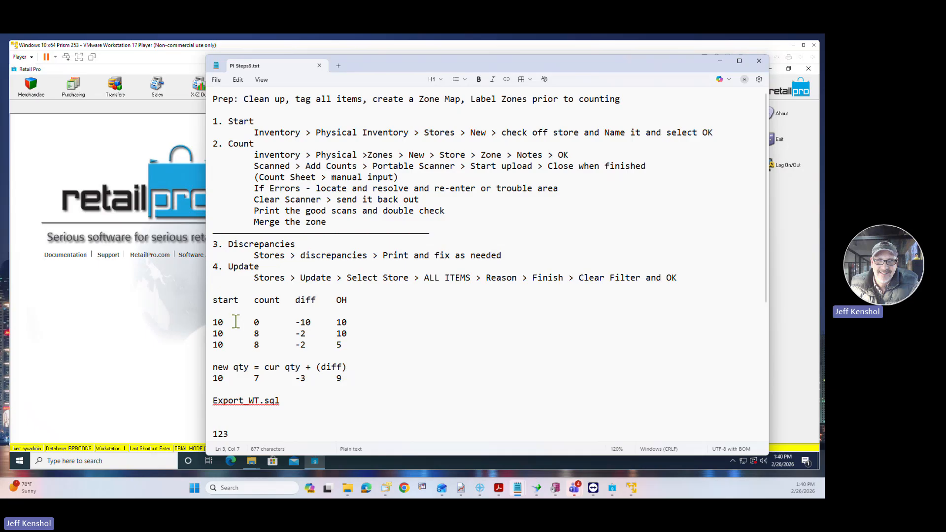
Examine how start, count, diff and OH relate in the first two example rows of the notes.
double_click(331, 321)
double_click(209, 322)
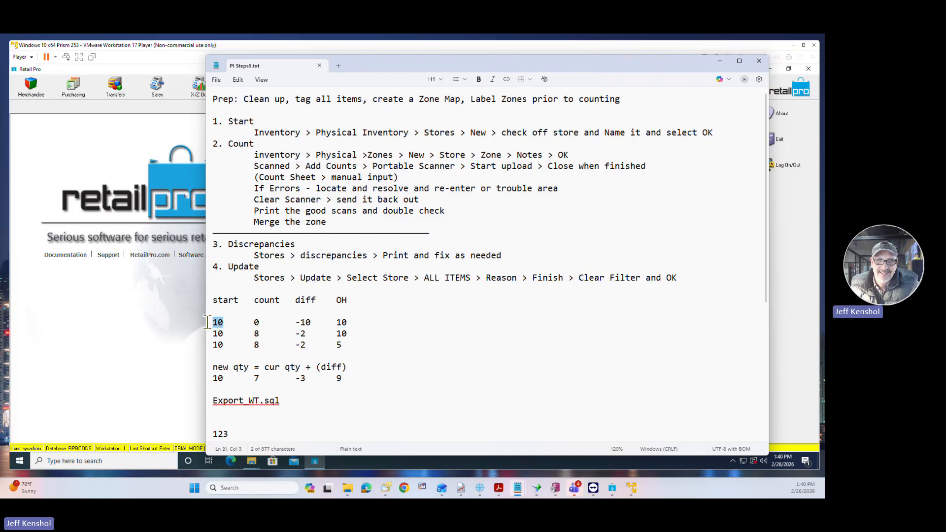
click(263, 320)
double_click(344, 322)
double_click(219, 323)
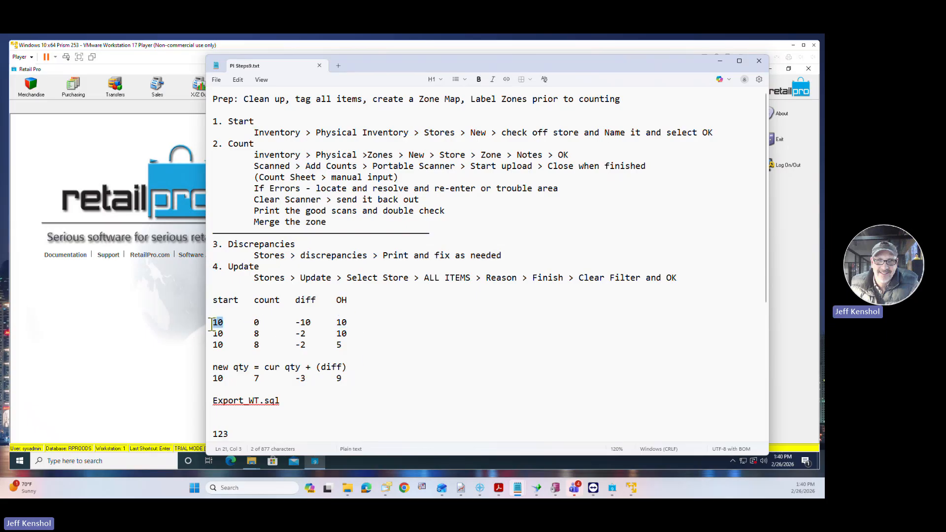
double_click(257, 322)
double_click(303, 323)
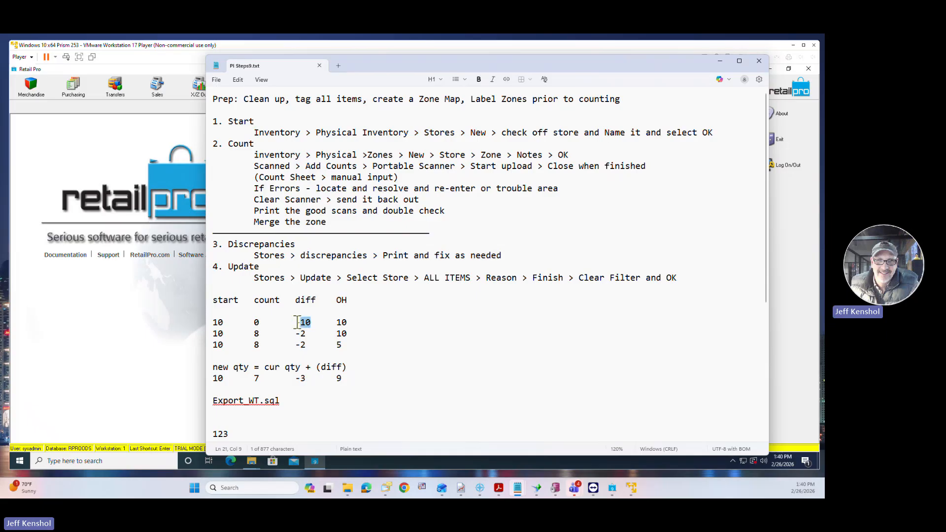
double_click(256, 334)
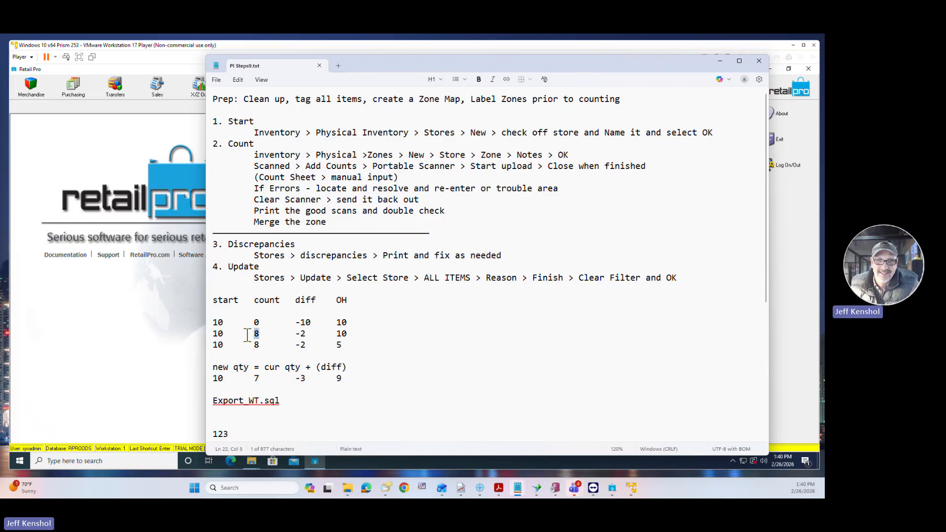
double_click(295, 335)
Examine the new quantity formula and compare it with the two example rows that have a count of 8.
double_click(212, 378)
drag(249, 367, 212, 367)
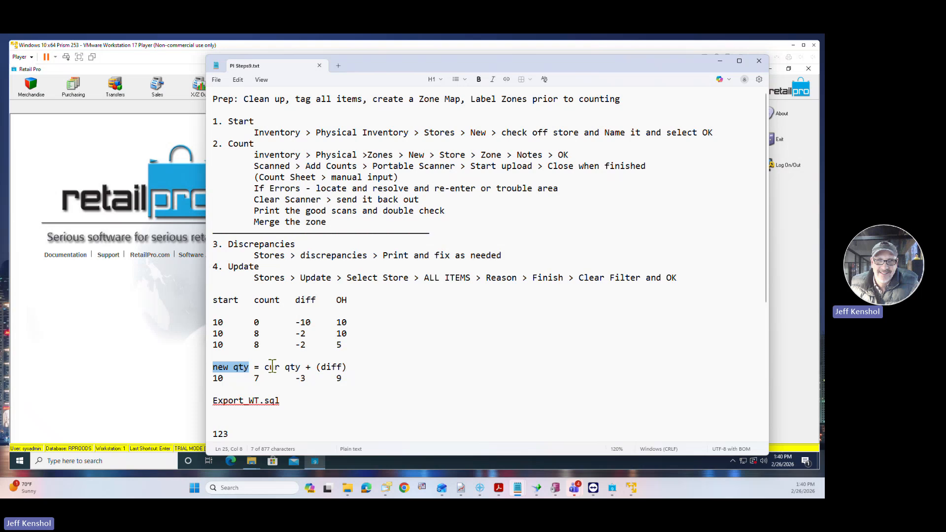
drag(300, 367, 269, 368)
click(338, 368)
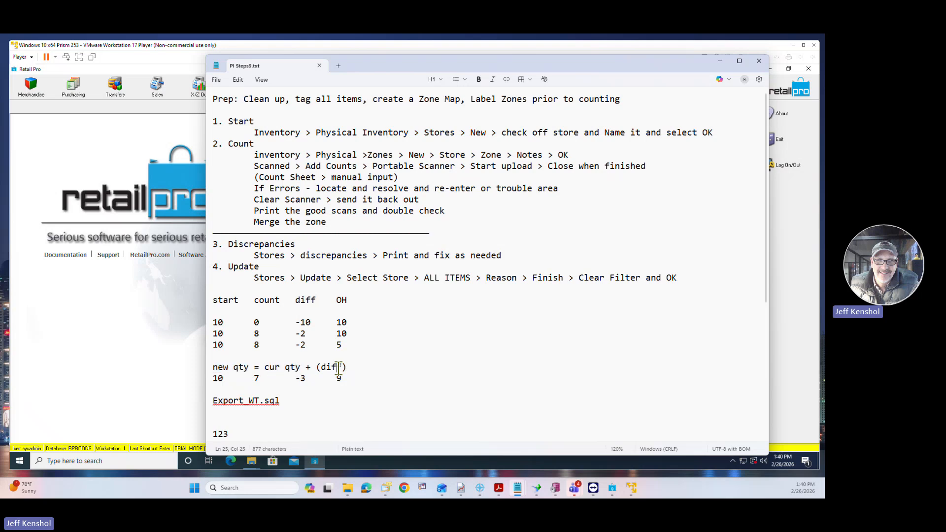
double_click(255, 334)
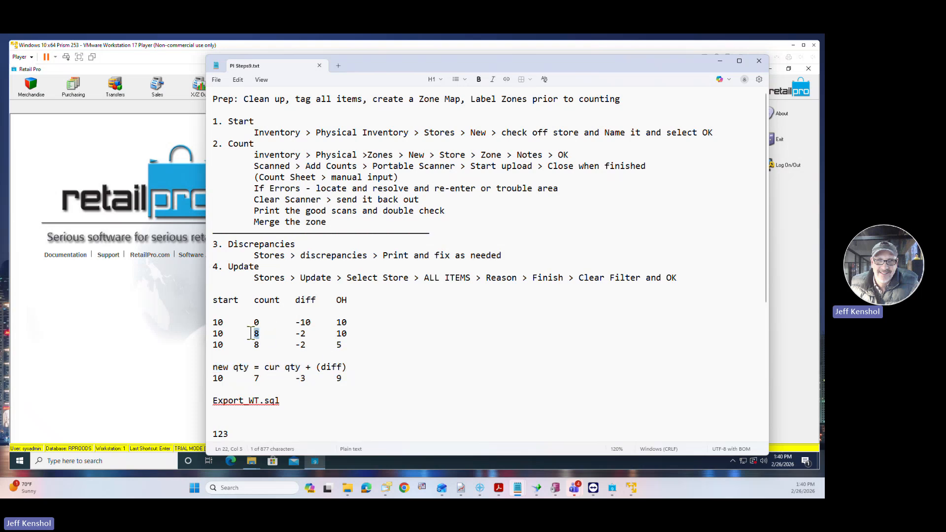
mouse_move(307, 334)
mouse_down()
mouse_move(291, 334)
mouse_move(345, 333)
mouse_move(295, 334)
mouse_up()
click(307, 330)
drag(347, 345, 294, 346)
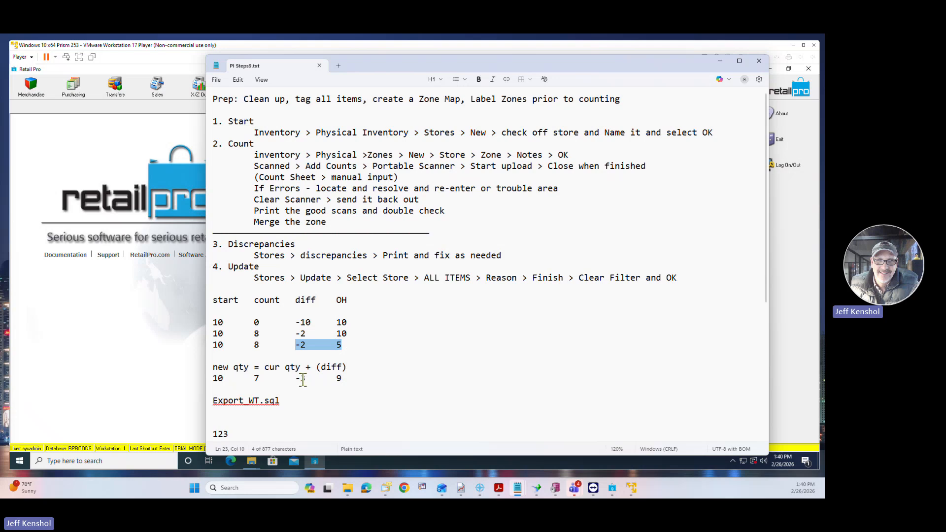
Review the count, diff and OH values in the example row below the formula and return to the Start heading.
double_click(256, 377)
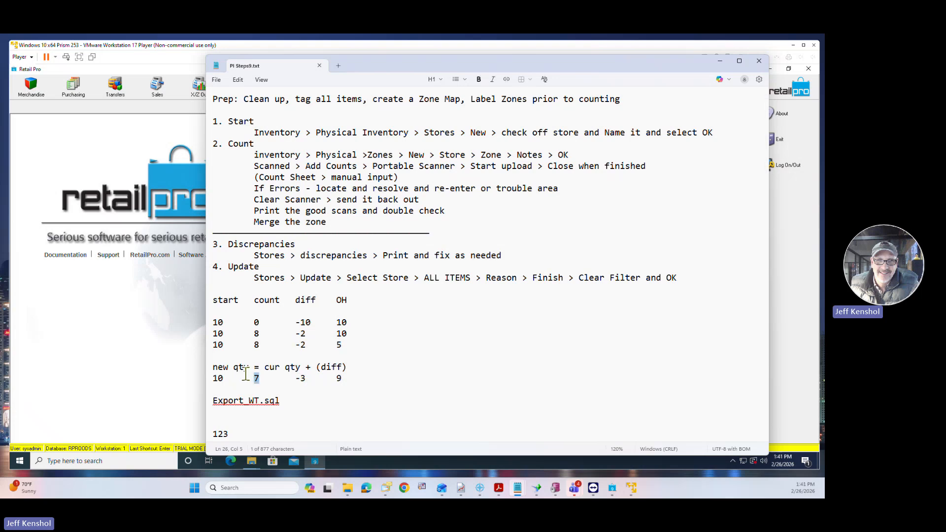
double_click(301, 377)
double_click(339, 378)
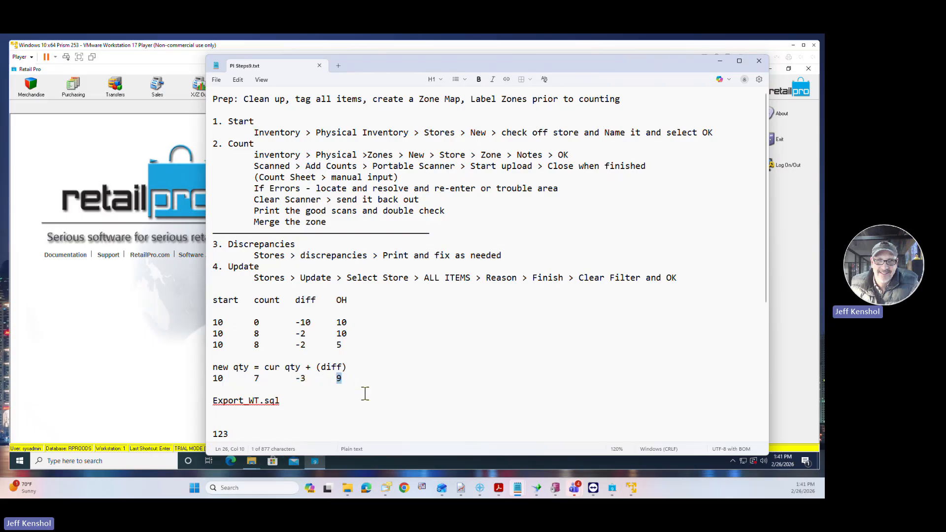
drag(344, 382, 293, 378)
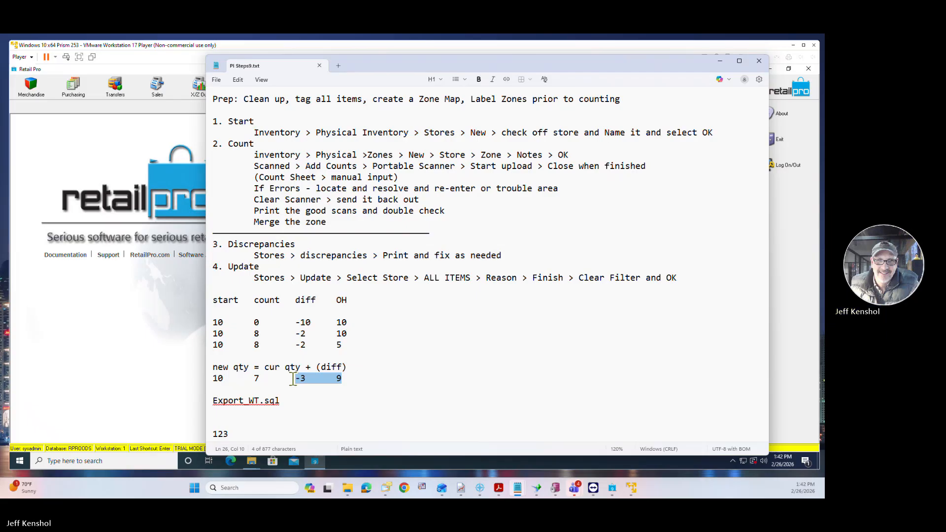
click(252, 121)
double_click(246, 121)
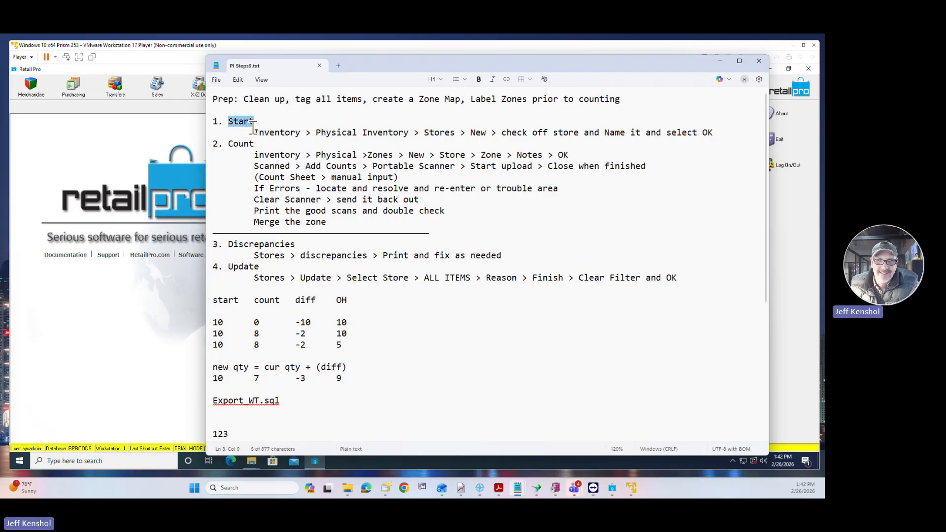
Switch from the notes to Retail Pro and open the physical inventory stores list from the merchandise inventory.
click(718, 61)
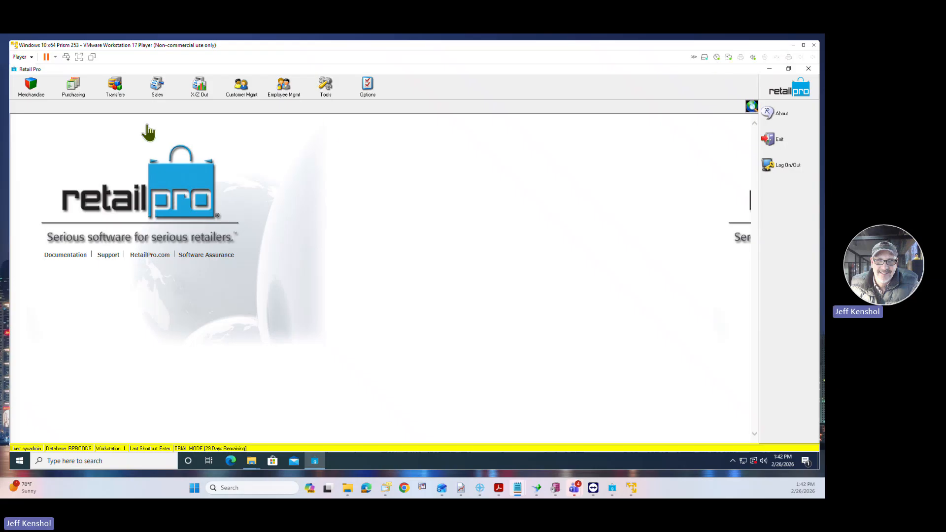
click(37, 91)
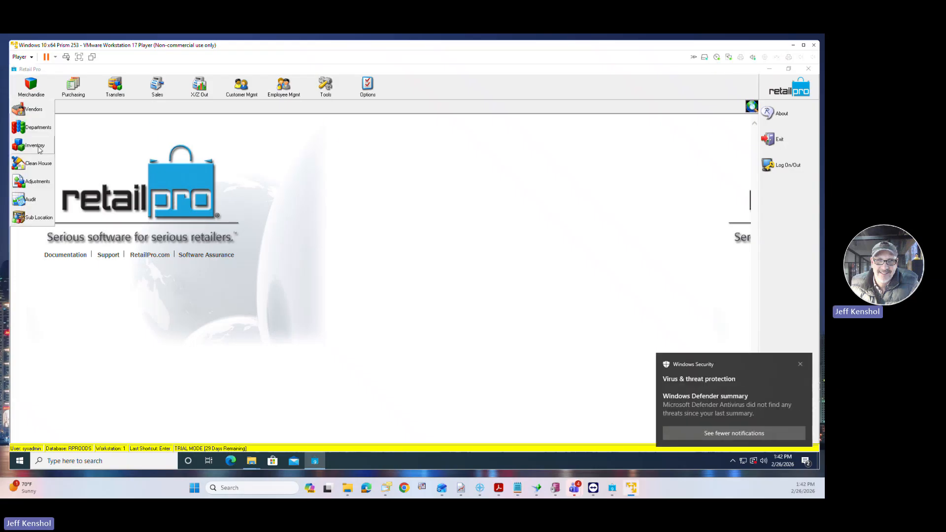
click(801, 364)
click(35, 145)
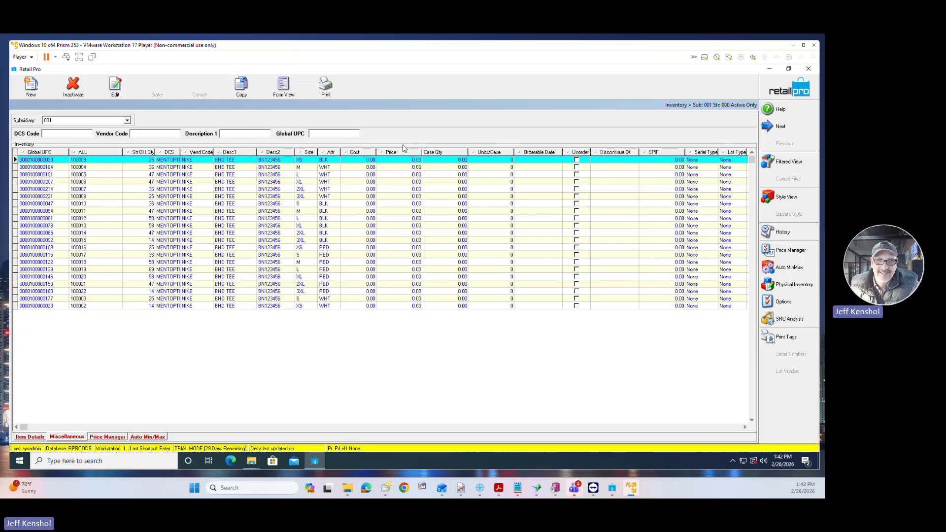
click(784, 286)
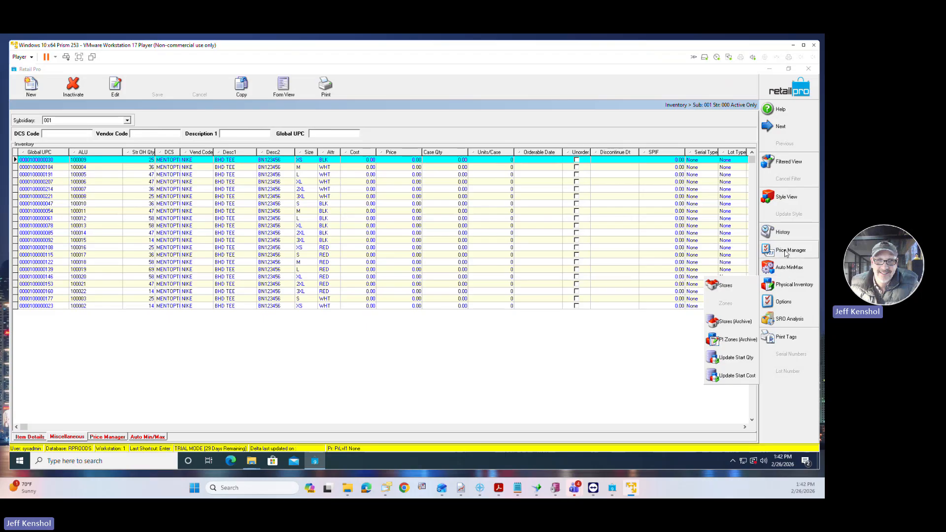
click(725, 287)
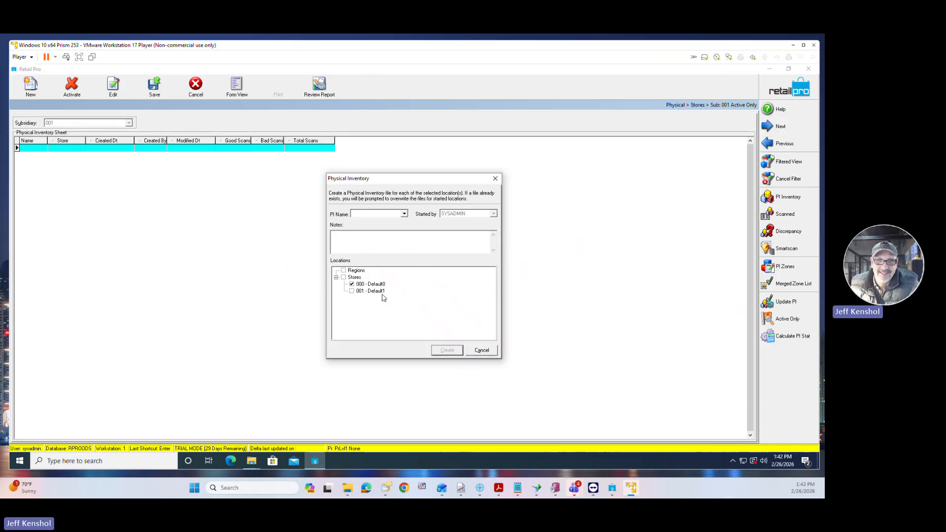
Create a physical inventory named Training for store 001 - Default1 only.
click(352, 291)
click(352, 284)
click(388, 215)
text(P)
text(I Str1 Feb2026)
drag(390, 212, 289, 210)
text(Training)
click(447, 350)
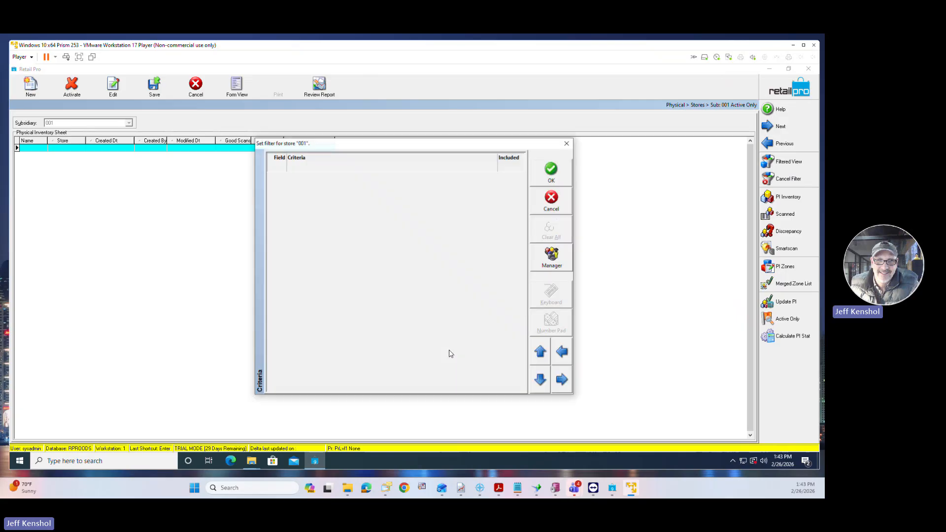
Look through the filter elements available for store 001 and accept the filter without any criteria.
right_click(407, 224)
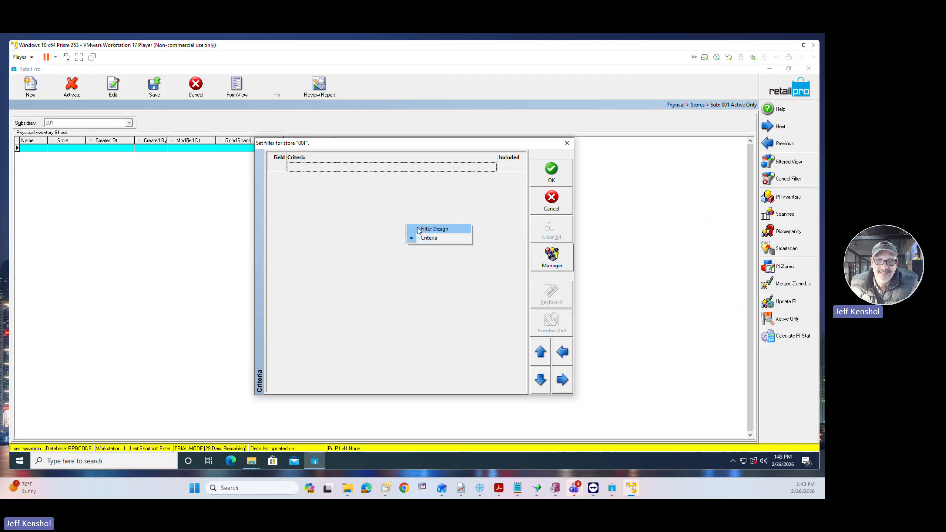
click(420, 228)
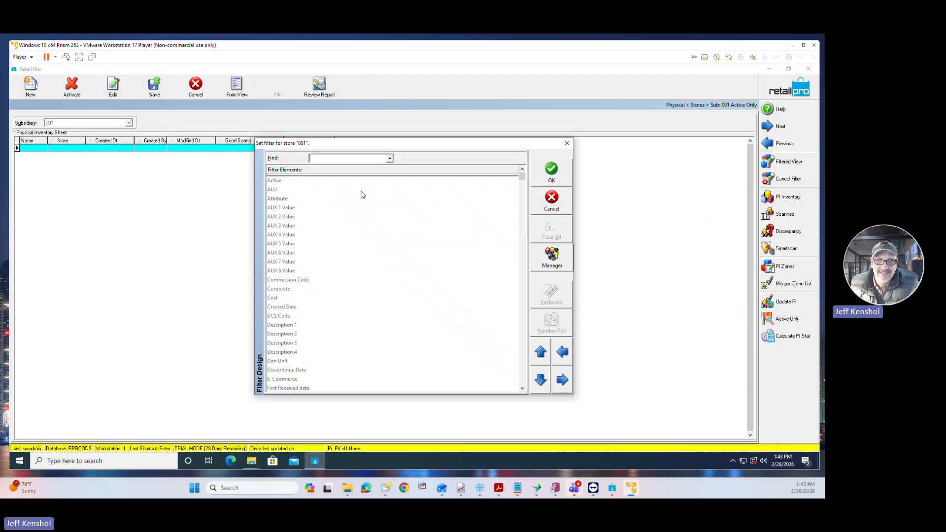
right_click(372, 195)
click(404, 214)
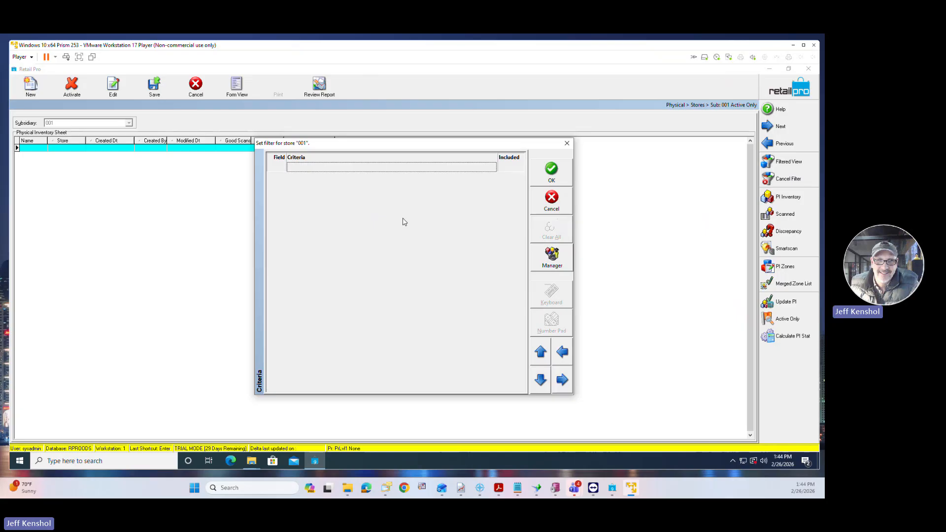
click(552, 173)
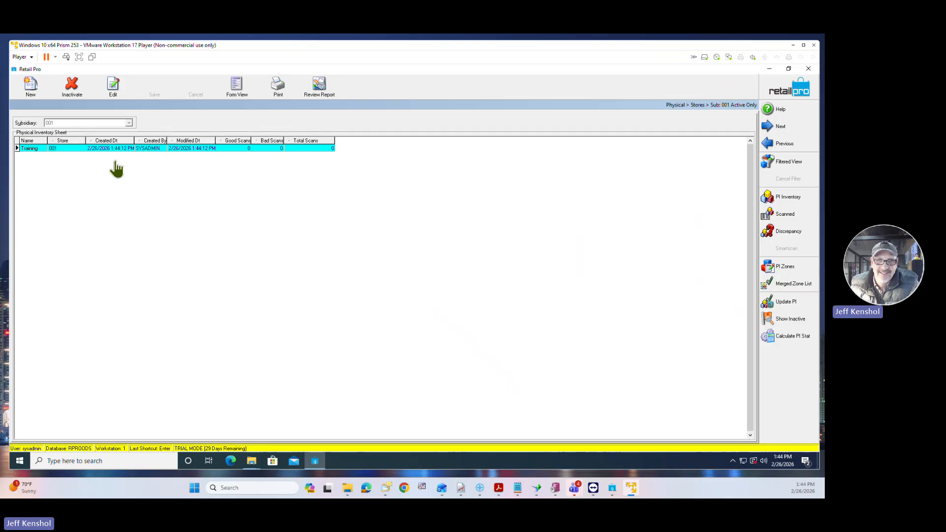
Add the On Hand Qty column to the Training inventory's item list and return to the physical inventory sheets.
click(787, 199)
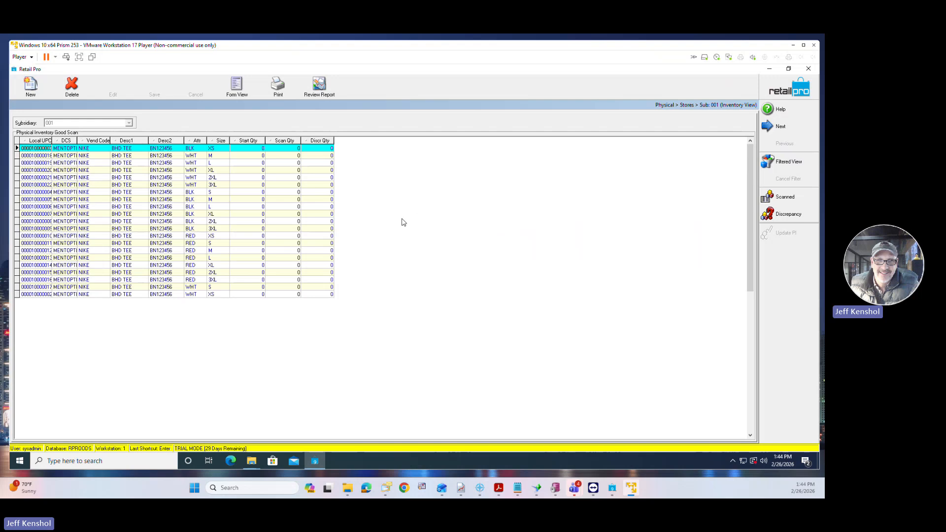
right_click(242, 141)
mouse_move(276, 178)
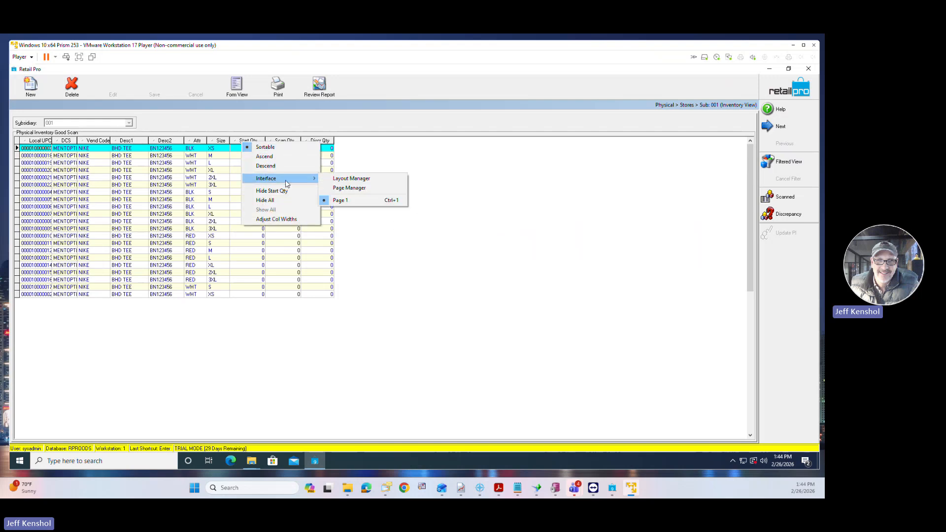
click(362, 188)
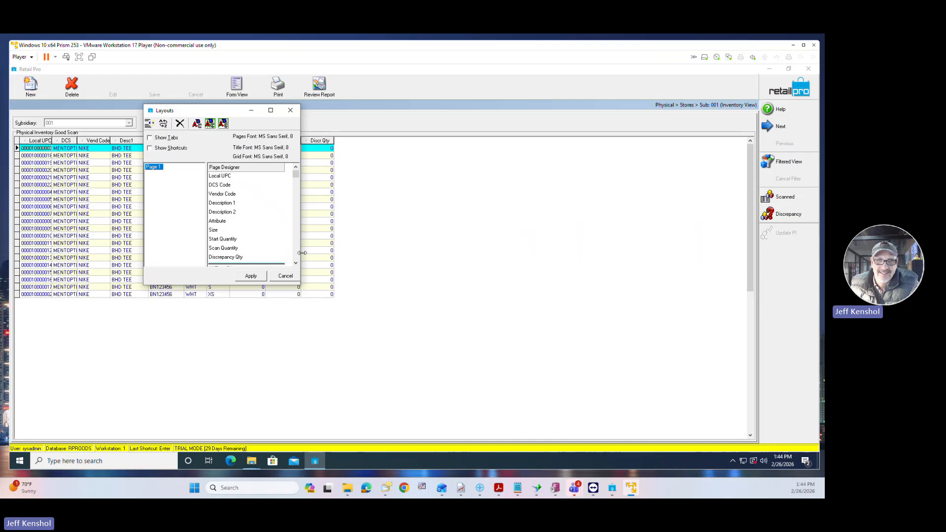
click(296, 256)
click(296, 256)
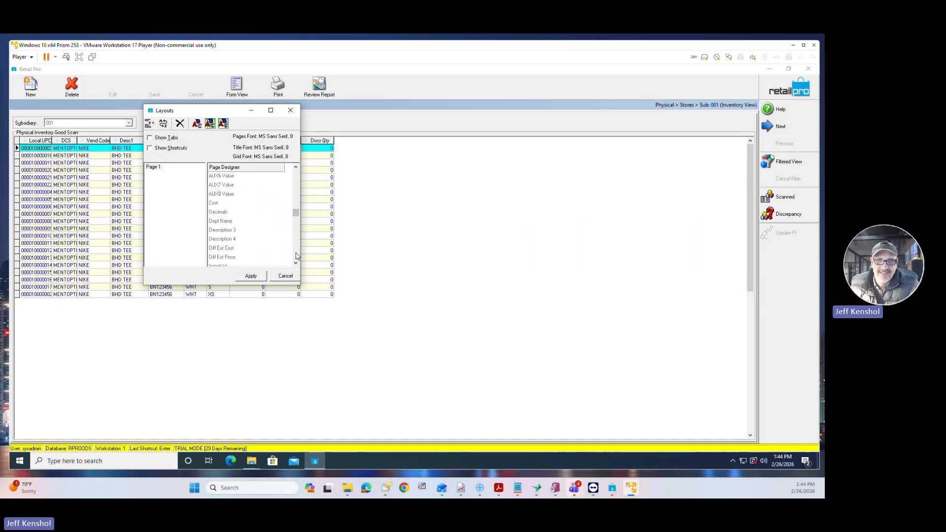
click(297, 256)
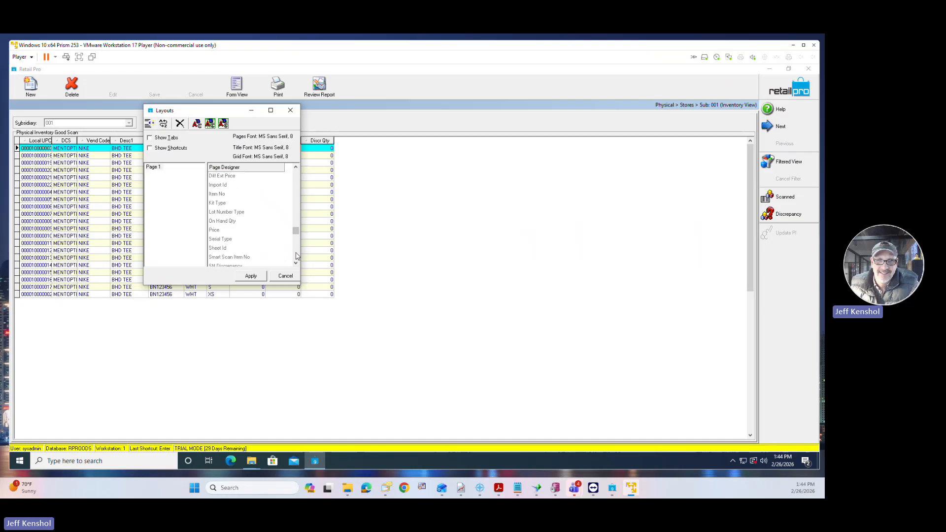
click(227, 221)
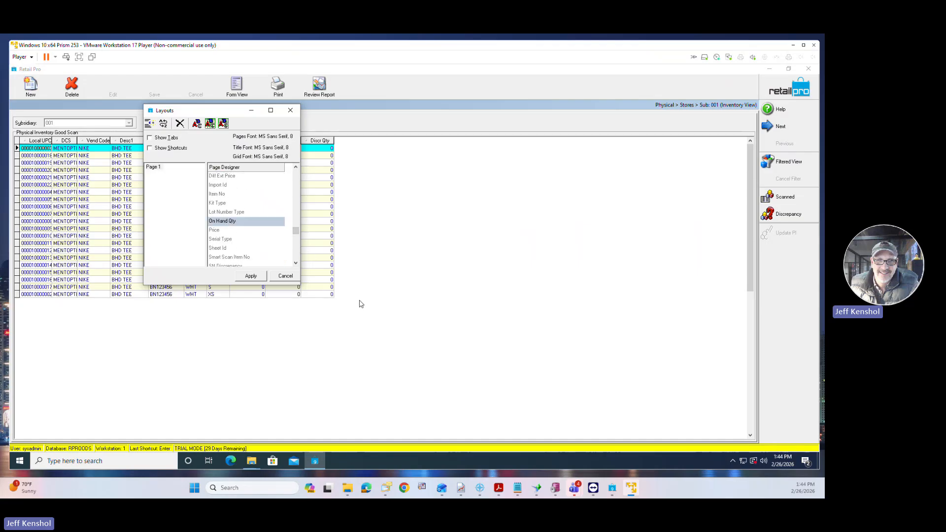
double_click(241, 223)
click(251, 276)
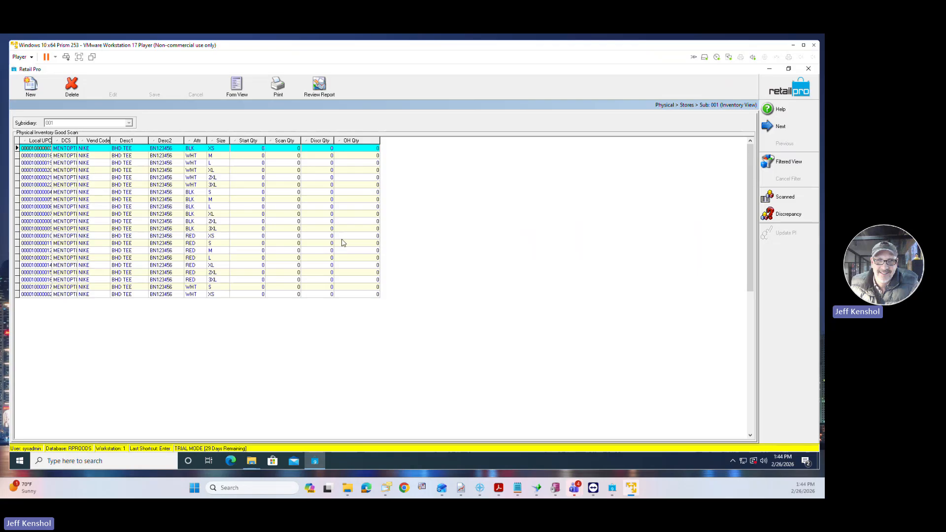
click(779, 100)
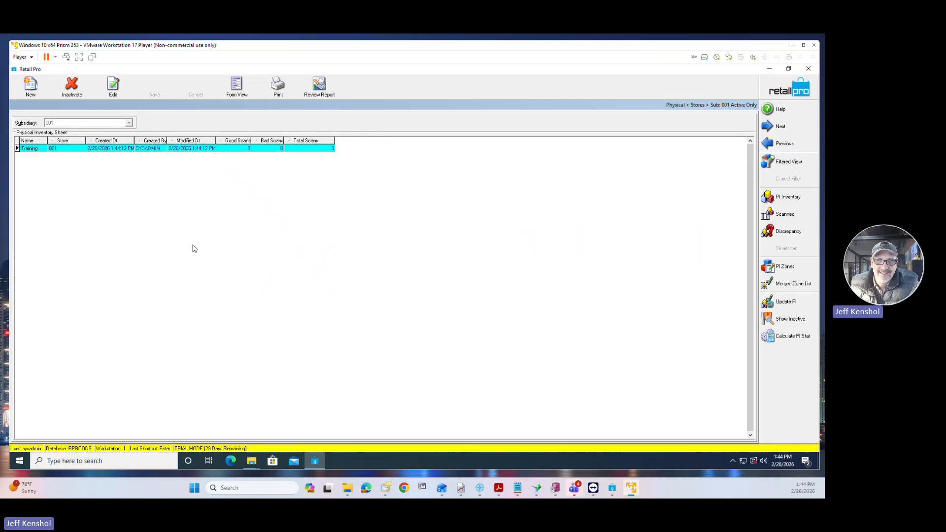
Inactivate store 001's Training sheet and create a Training physical inventory for store 000 - Default0 without filter criteria.
click(77, 95)
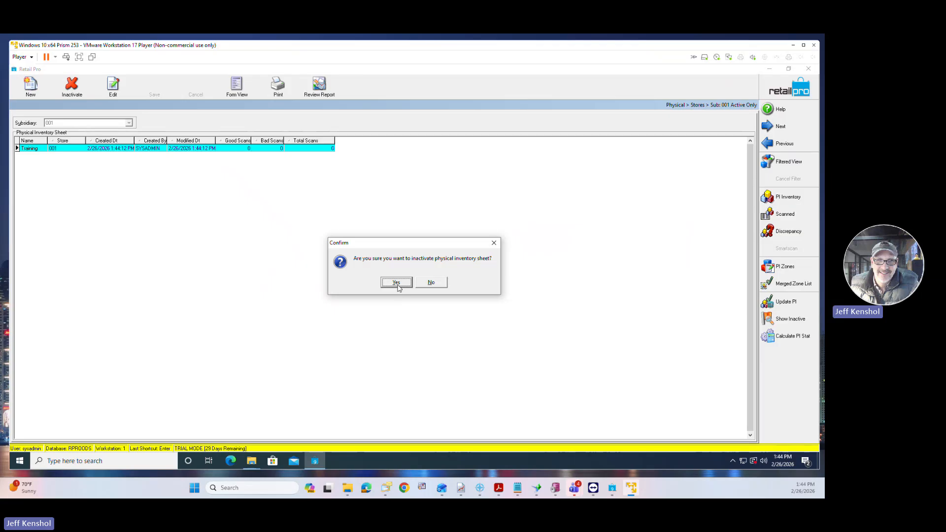
click(398, 284)
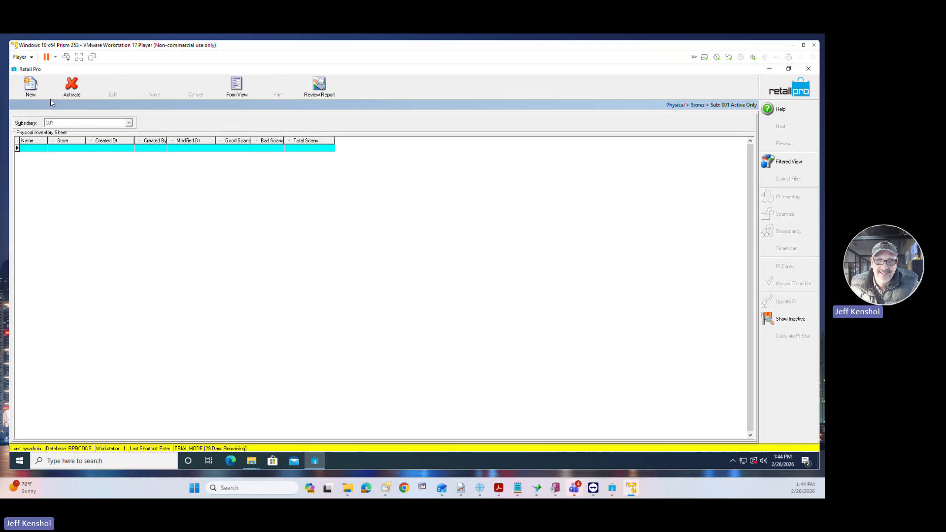
click(33, 87)
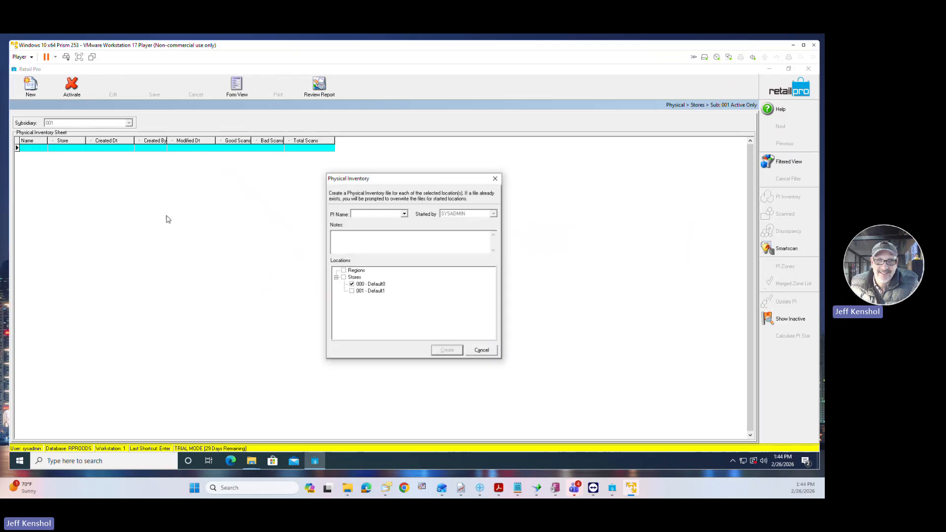
click(352, 284)
click(404, 213)
click(387, 225)
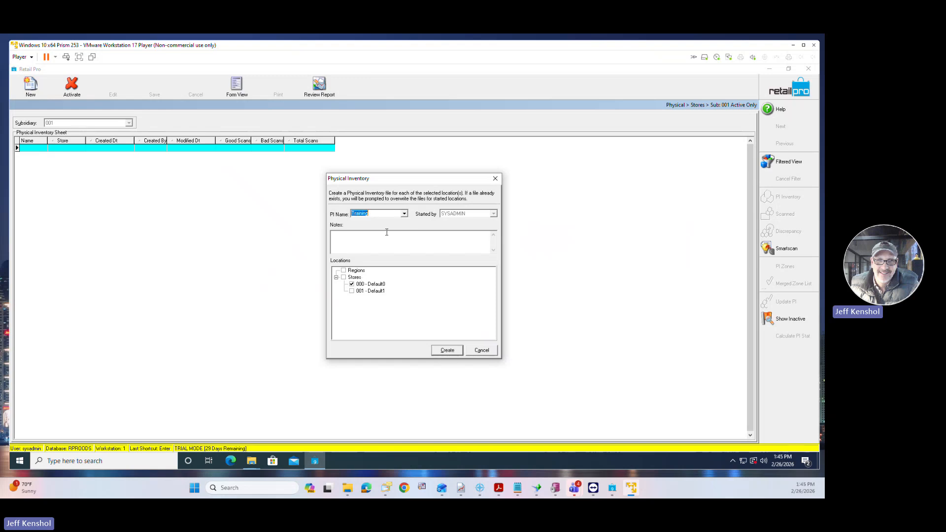
click(448, 350)
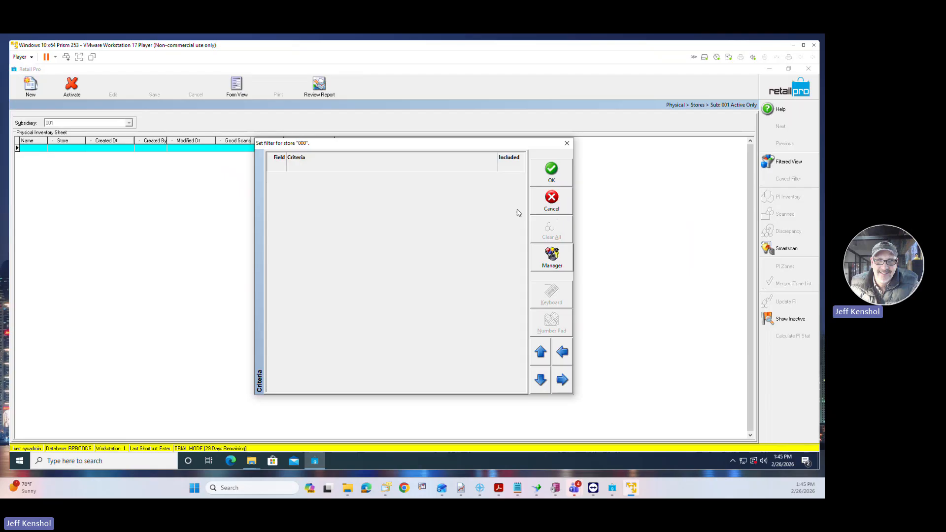
click(551, 172)
key(Return)
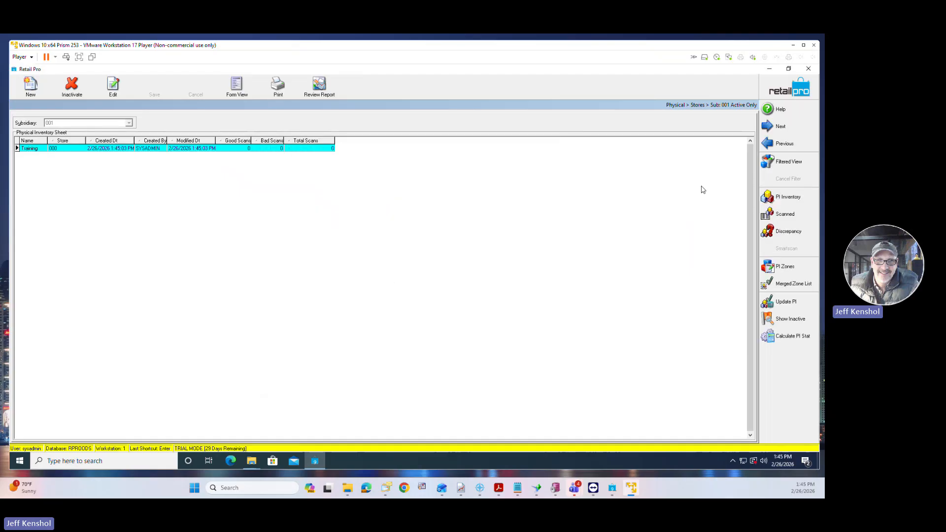
Open the Training inventory's item list and compare the start, discrepancy and on-hand quantities of the items.
click(780, 199)
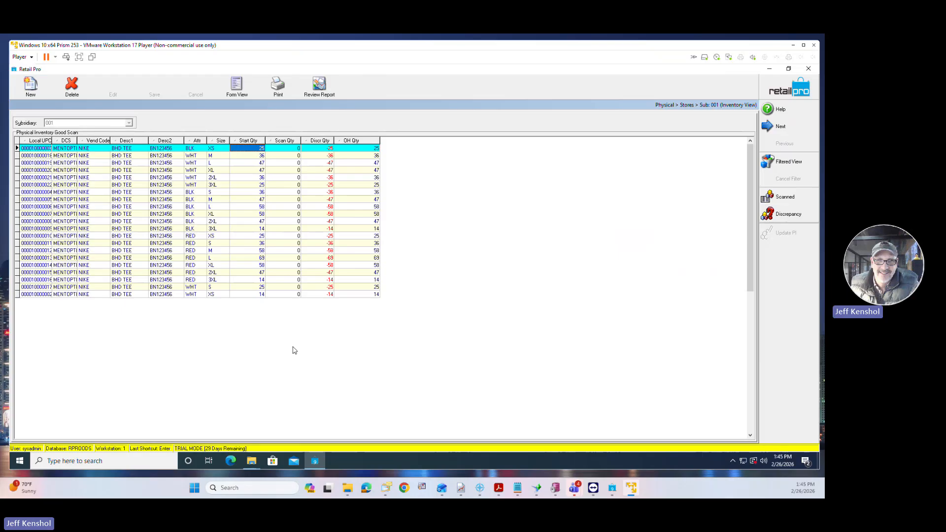
click(373, 151)
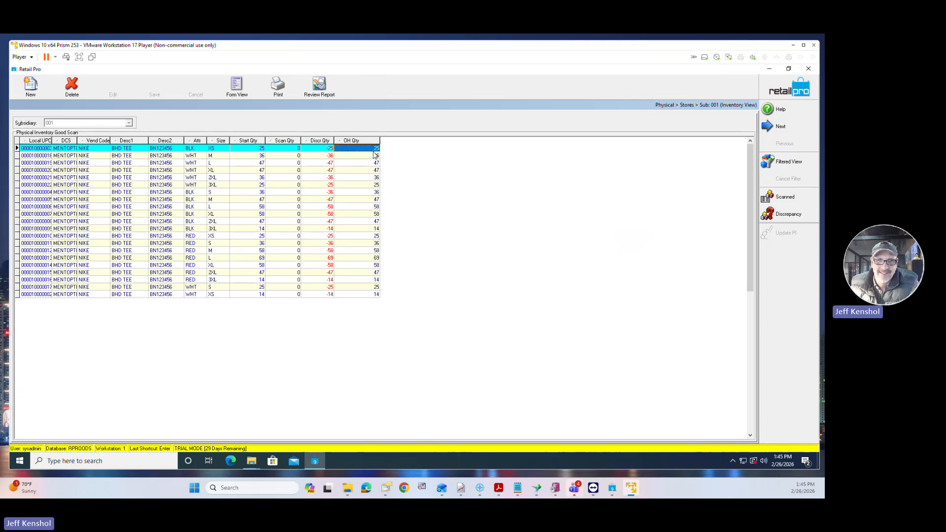
click(261, 151)
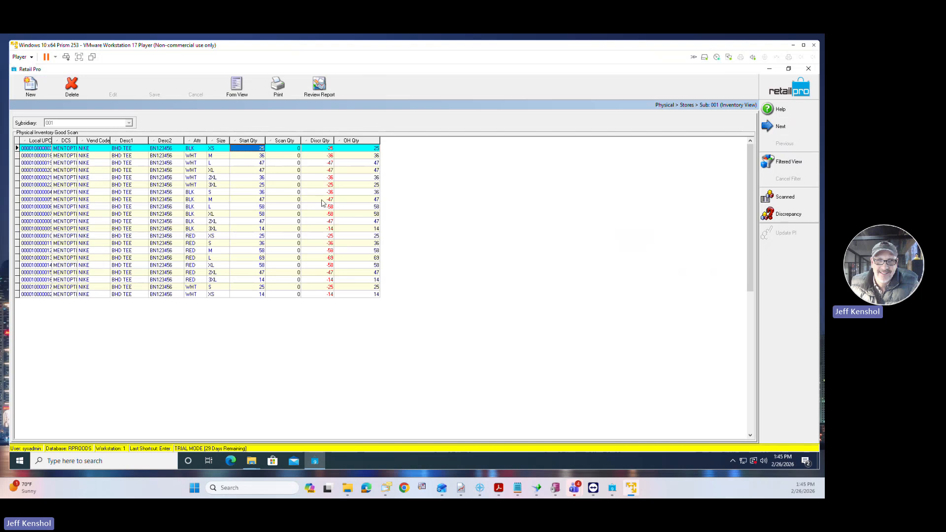
click(329, 152)
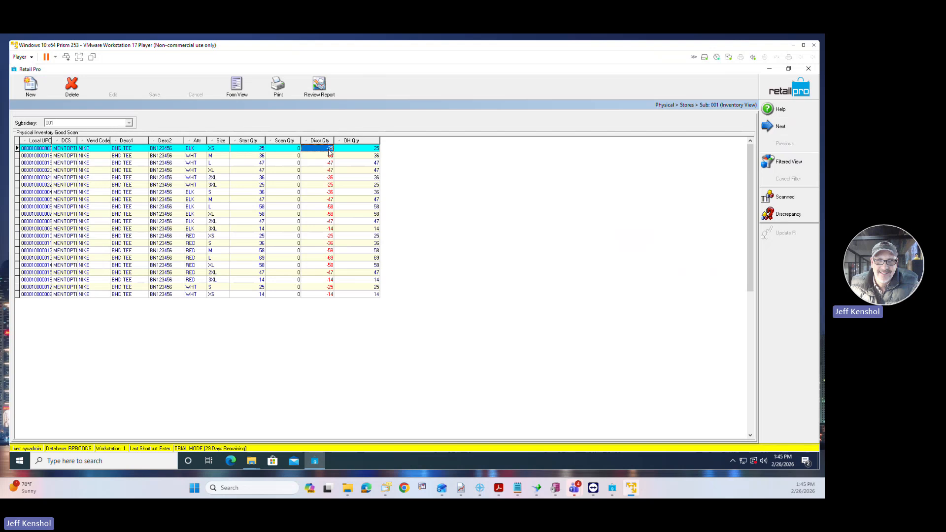
click(329, 184)
click(330, 222)
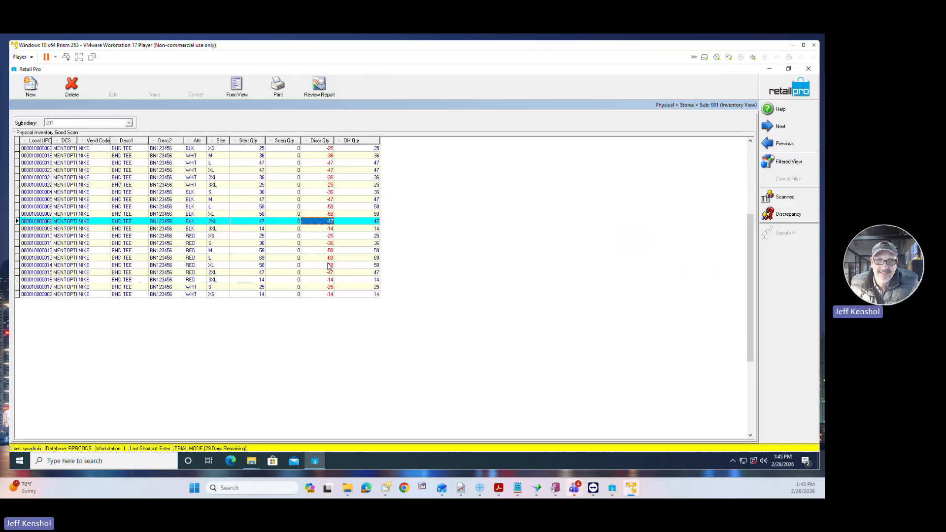
click(330, 265)
click(329, 287)
click(329, 295)
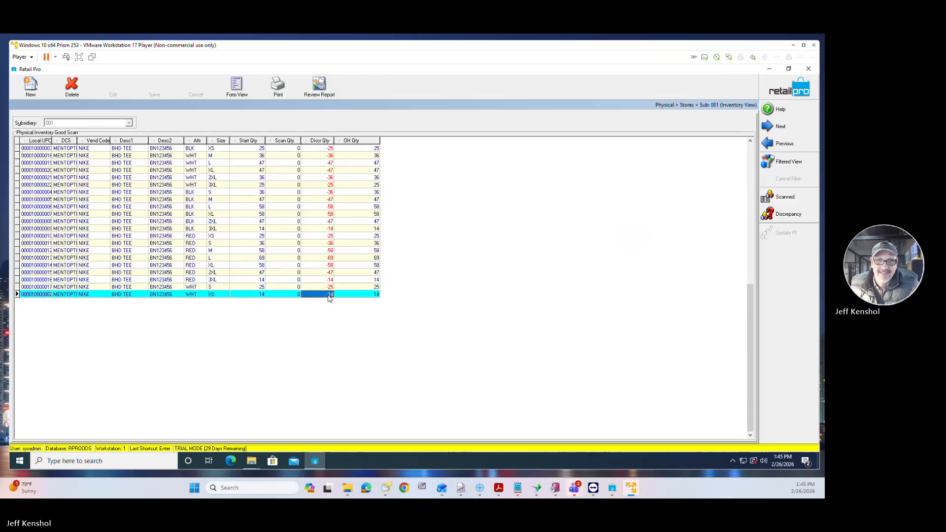
click(320, 214)
click(321, 155)
click(366, 149)
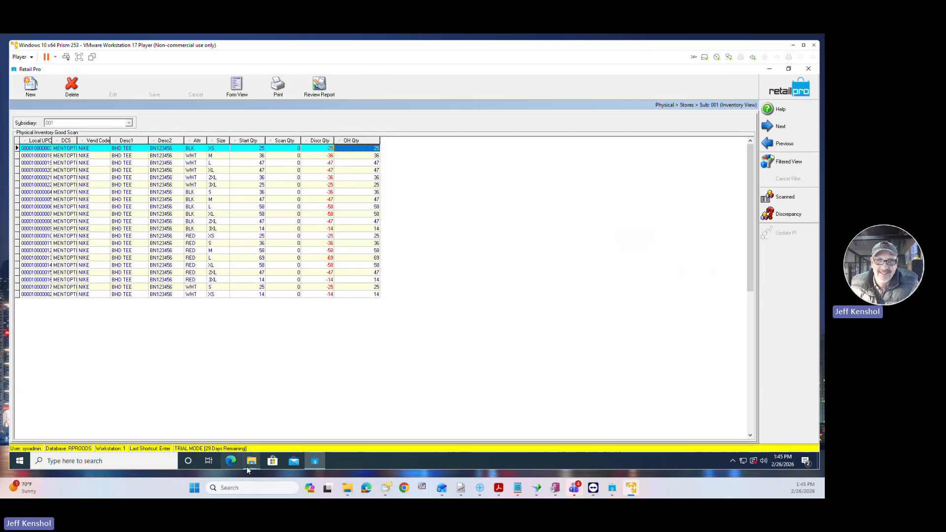
Switch to Paint and sketch a rectangular store outline with an entrance gap in its left wall.
click(153, 459)
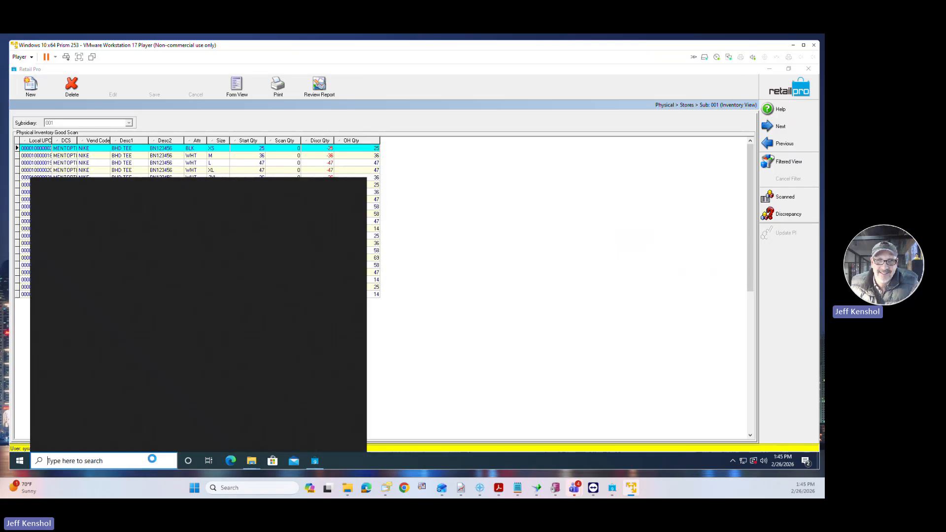
text(paint)
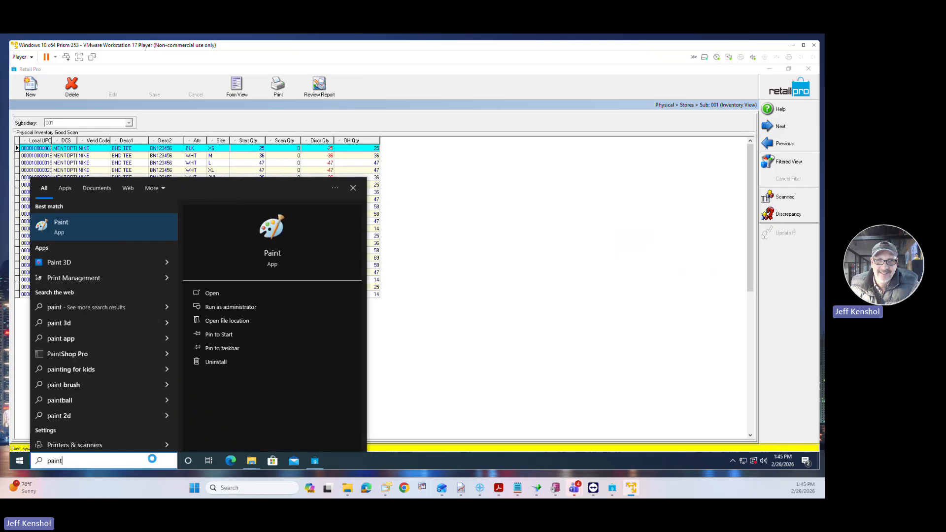
key(Return)
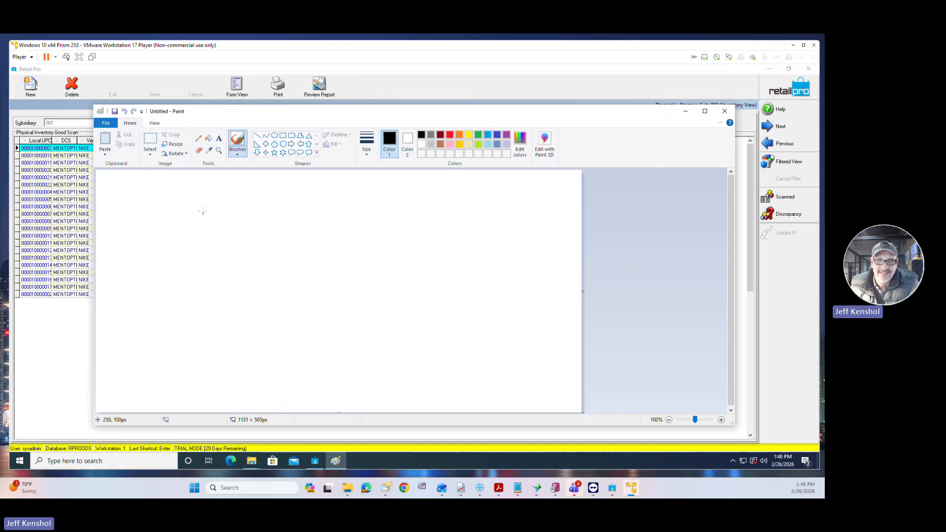
drag(194, 197, 182, 324)
mouse_move(199, 187)
mouse_down()
mouse_move(478, 196)
mouse_move(464, 367)
mouse_move(197, 367)
mouse_move(188, 366)
mouse_move(185, 341)
mouse_up()
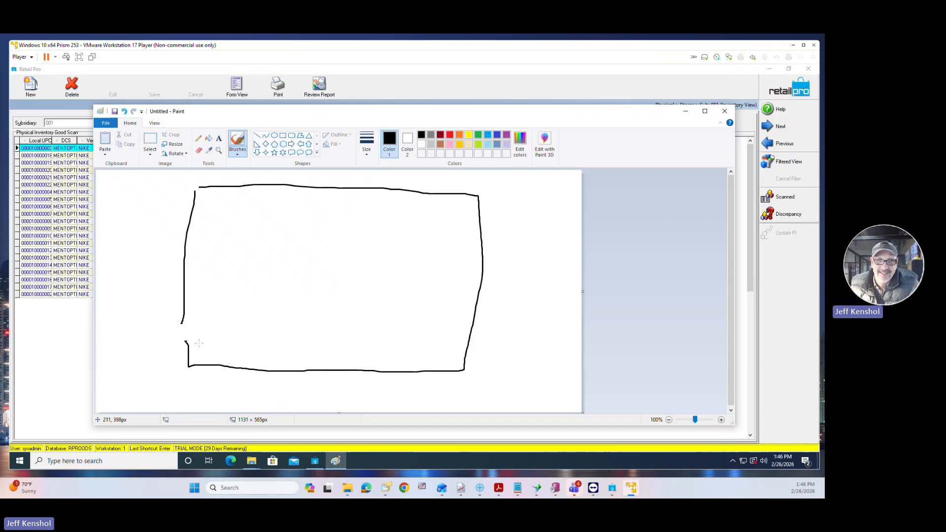
Sketch a round table, a wall shelf and a long rack inside the store outline and mark off the counting areas.
mouse_move(434, 319)
mouse_down()
mouse_move(397, 345)
mouse_move(401, 312)
mouse_up()
click(435, 305)
mouse_move(461, 227)
mouse_down()
mouse_move(460, 315)
mouse_move(481, 310)
mouse_move(471, 225)
mouse_move(338, 228)
mouse_up()
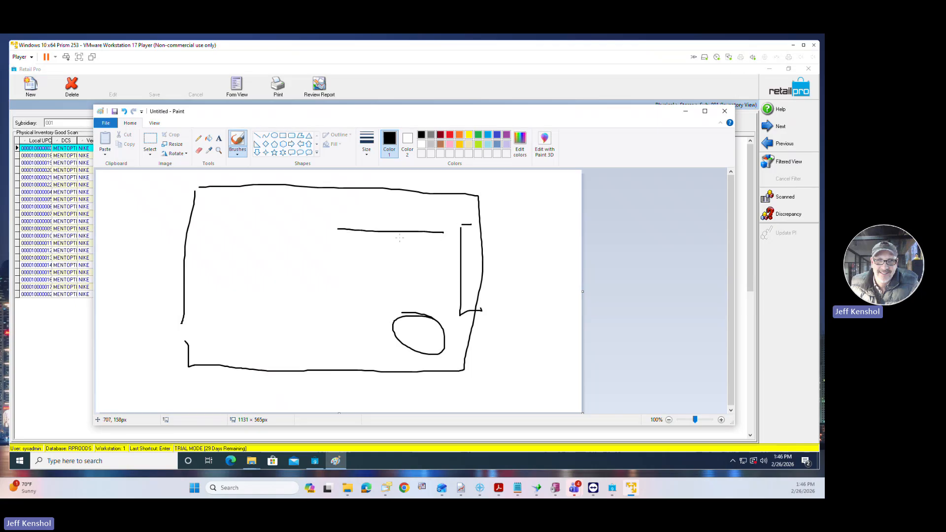
drag(440, 249, 341, 252)
drag(417, 232, 425, 254)
drag(410, 193, 412, 213)
drag(368, 191, 369, 202)
drag(346, 236, 336, 237)
drag(411, 328, 414, 354)
drag(469, 264, 473, 276)
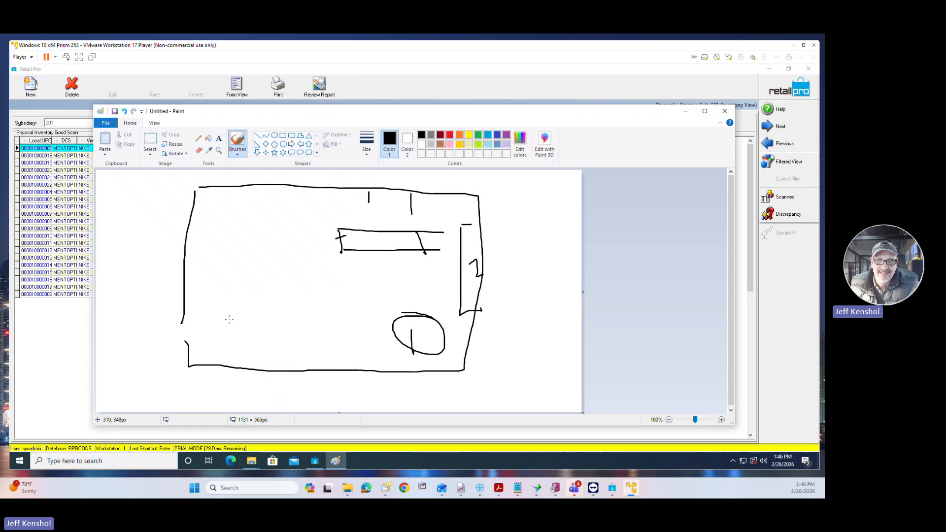
Write the underlined zone code S1M101 inside the store outline and draw a short ticked checklist outside its right wall.
mouse_move(244, 318)
mouse_down()
mouse_move(232, 322)
mouse_move(255, 333)
mouse_move(278, 300)
mouse_move(308, 321)
mouse_move(319, 312)
mouse_move(314, 294)
mouse_move(335, 315)
mouse_up()
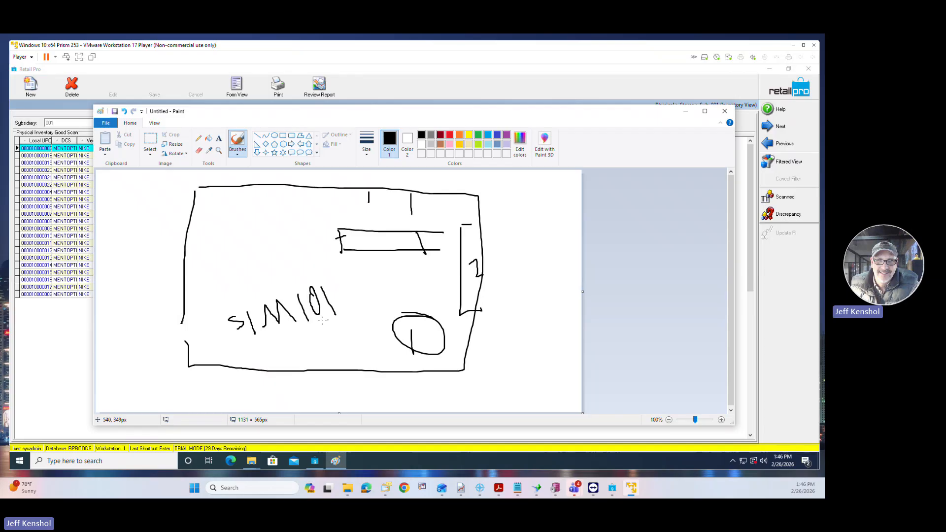
mouse_move(246, 338)
mouse_down()
mouse_move(336, 319)
mouse_move(244, 341)
mouse_move(301, 337)
mouse_move(337, 329)
mouse_move(332, 322)
mouse_up()
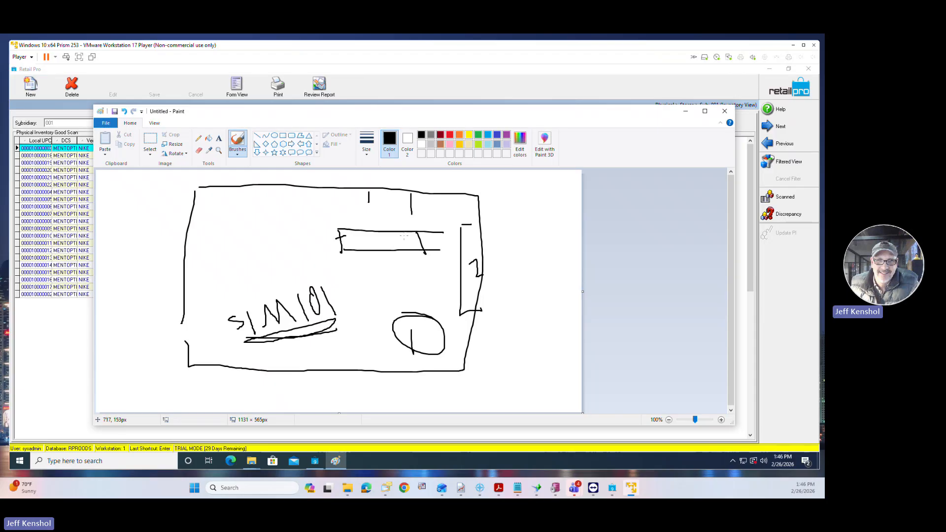
drag(513, 234, 533, 240)
drag(509, 252, 530, 252)
drag(503, 271, 525, 269)
mouse_move(530, 234)
mouse_down()
mouse_move(551, 227)
mouse_move(541, 255)
mouse_move(552, 244)
mouse_move(550, 262)
mouse_up()
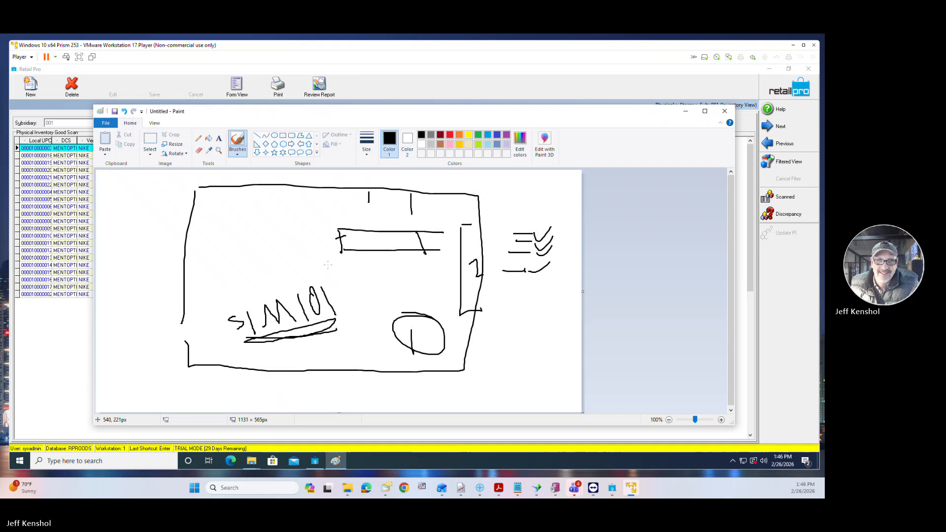
Close Paint without saving the sketch and open the physical inventory zones list in Retail Pro.
click(725, 111)
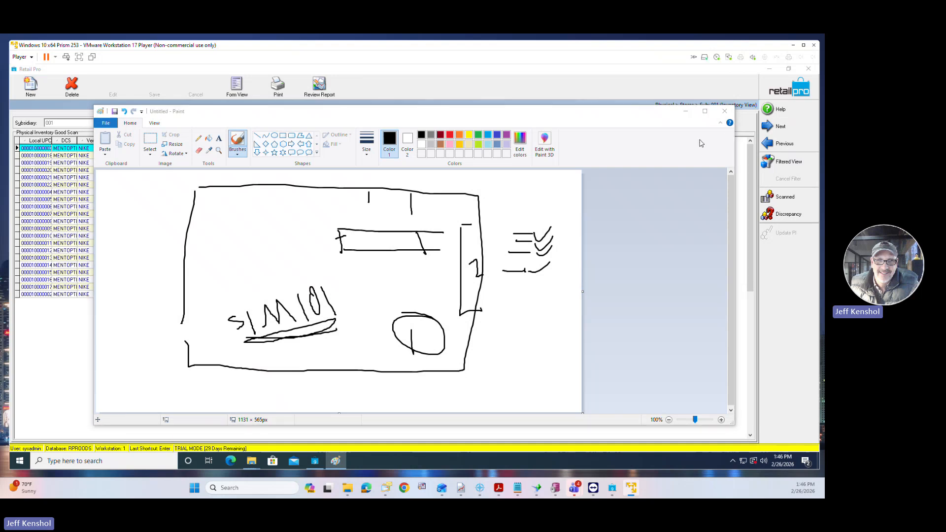
click(428, 274)
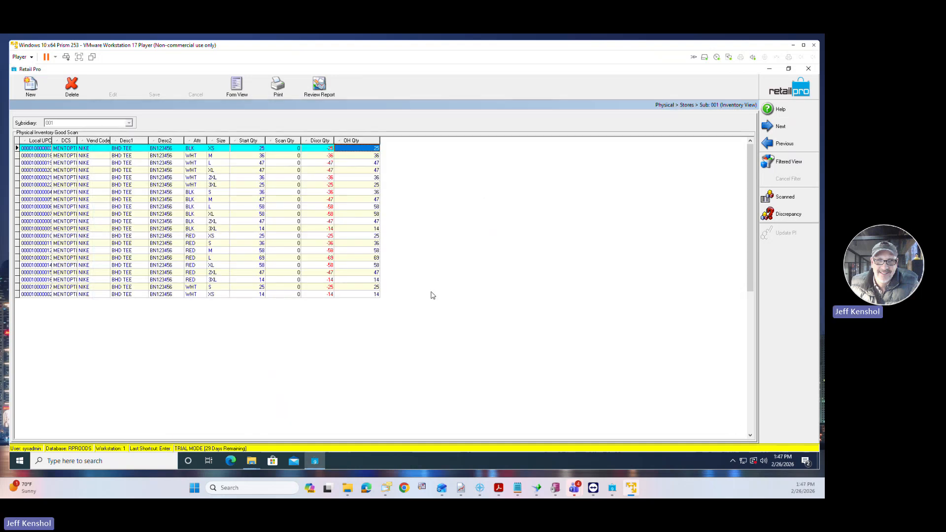
click(780, 95)
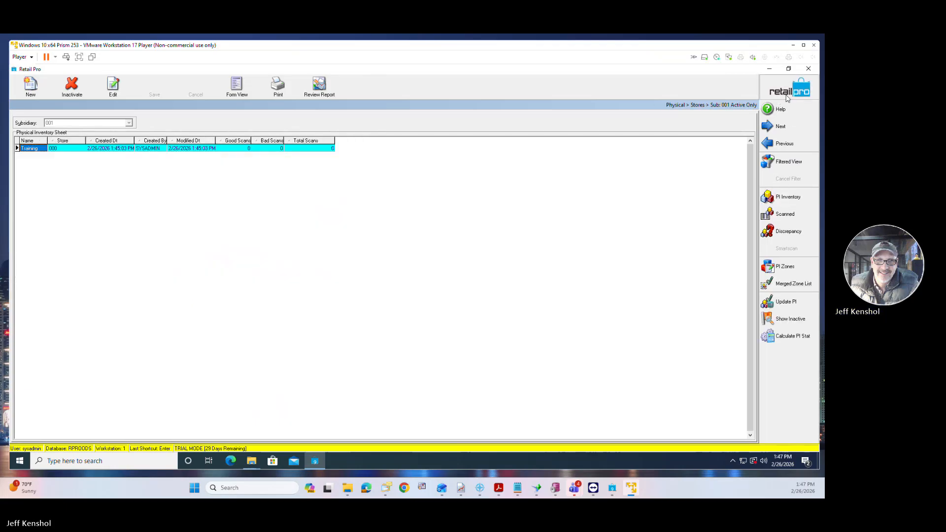
click(786, 97)
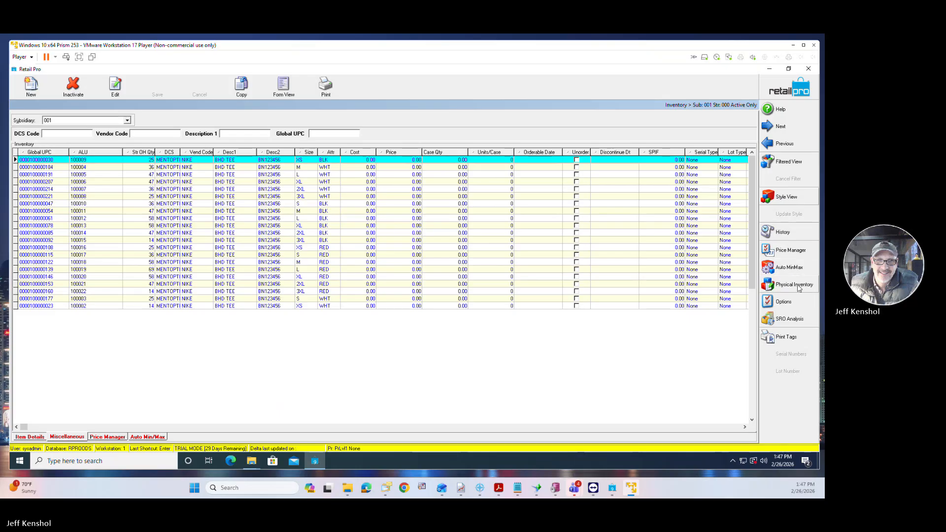
click(793, 284)
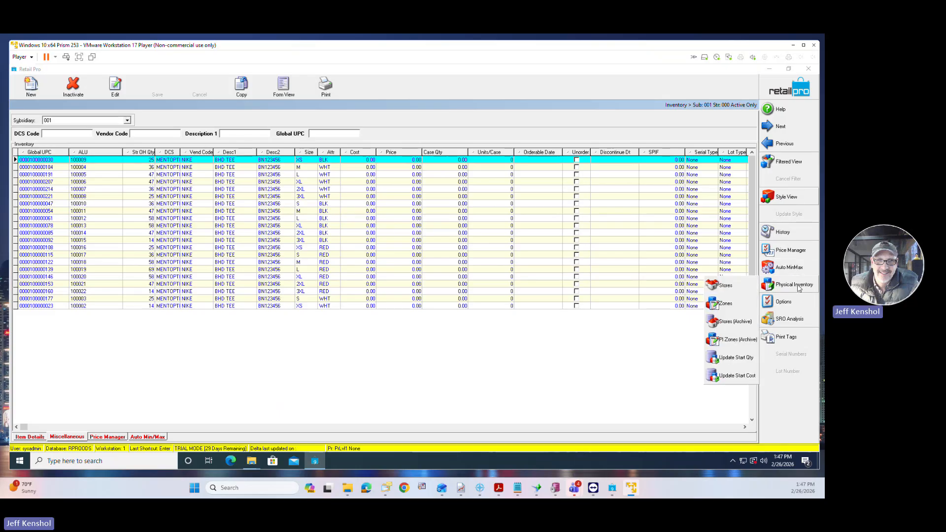
click(723, 309)
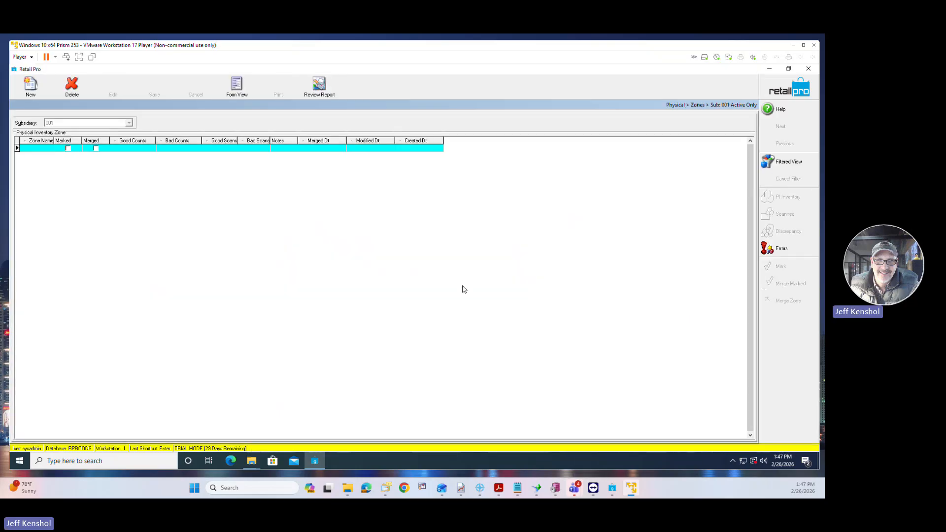
Create a physical inventory zone named S0Men101 for store 000 - Default0.
click(30, 89)
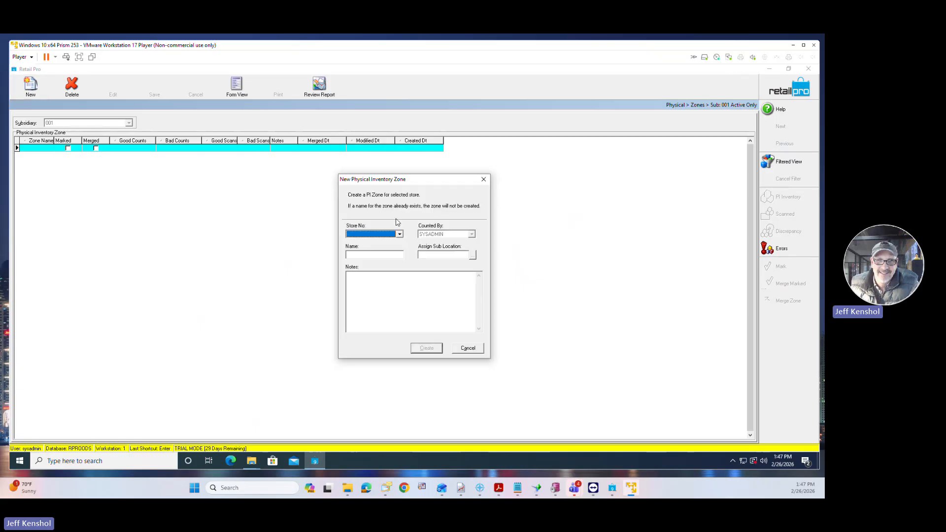
click(399, 234)
click(378, 243)
click(370, 255)
text(SOM)
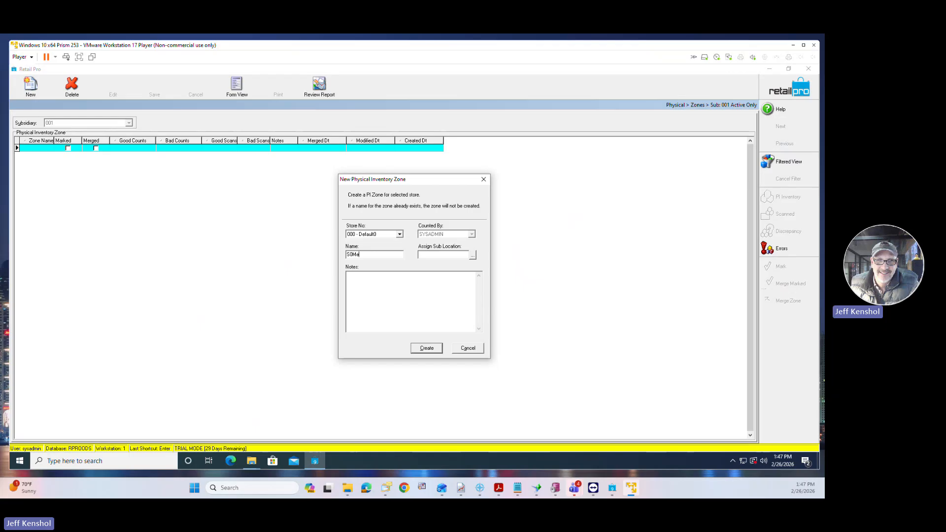
text(en101)
click(426, 349)
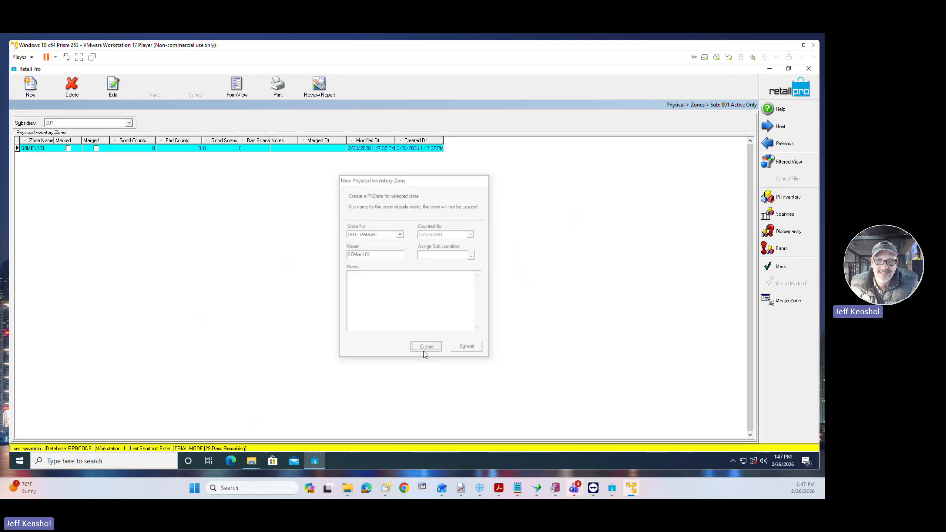
Create a second physical inventory zone named S0Men102 for store 000 - Default0.
click(31, 89)
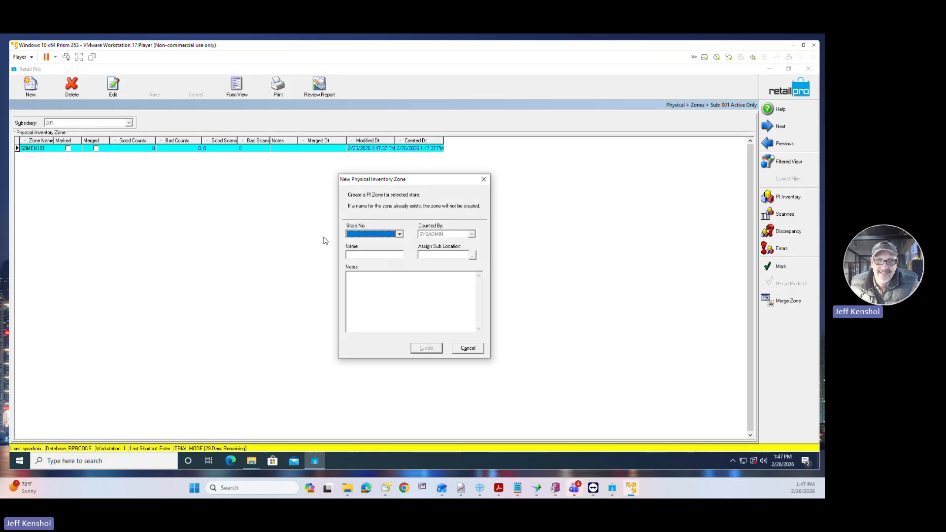
click(384, 235)
click(374, 242)
click(364, 254)
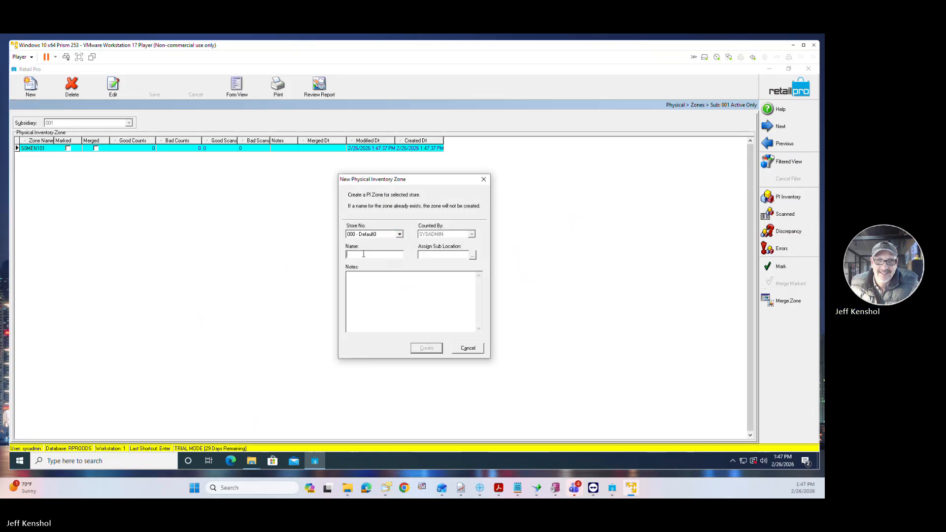
text(SOM)
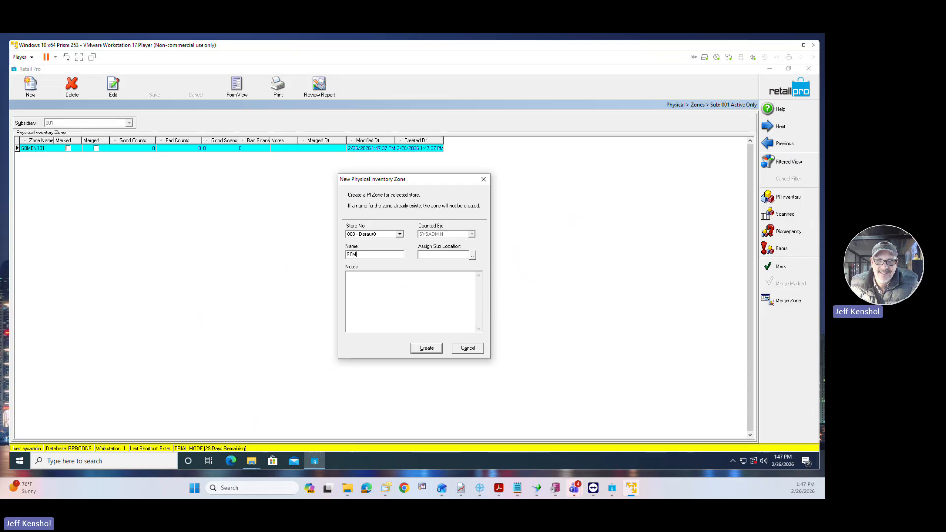
text(en102)
click(428, 349)
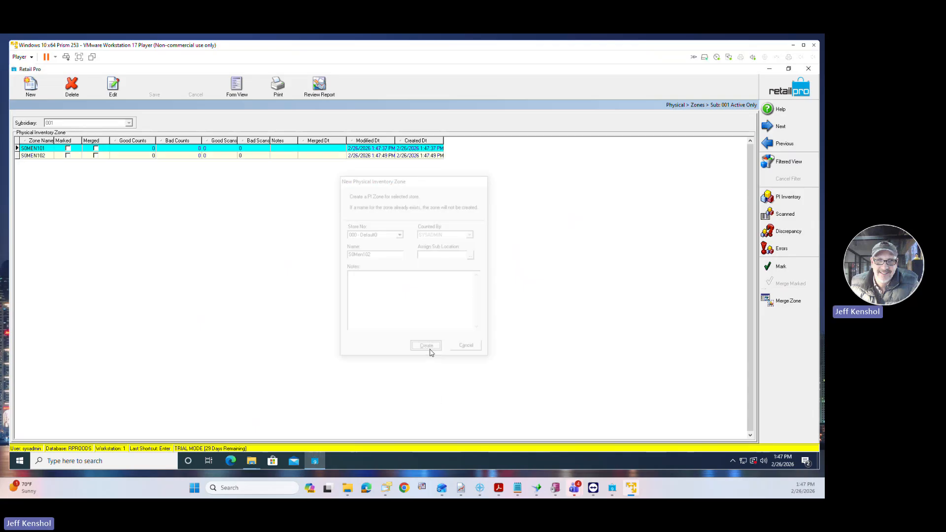
Create a third physical inventory zone named S0Men103 for store 000 - Default0.
click(25, 94)
click(362, 233)
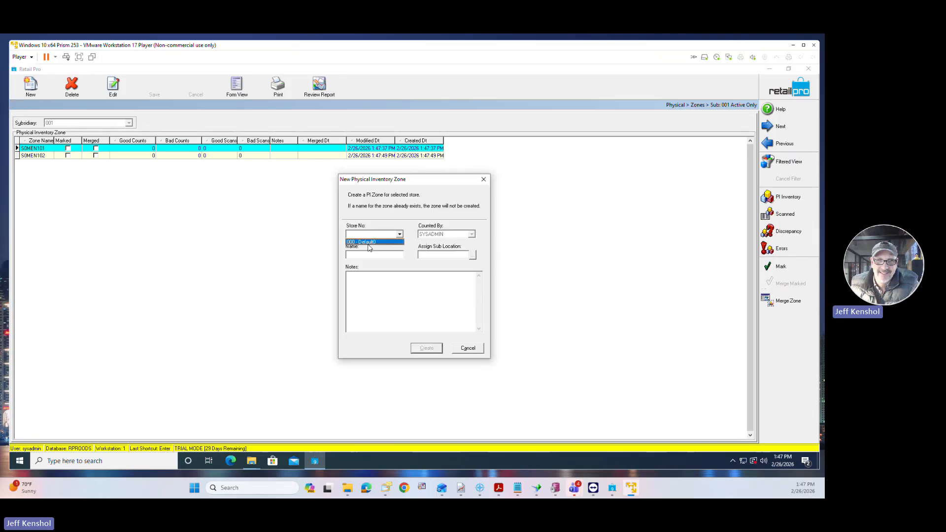
click(368, 242)
click(367, 253)
text(SO)
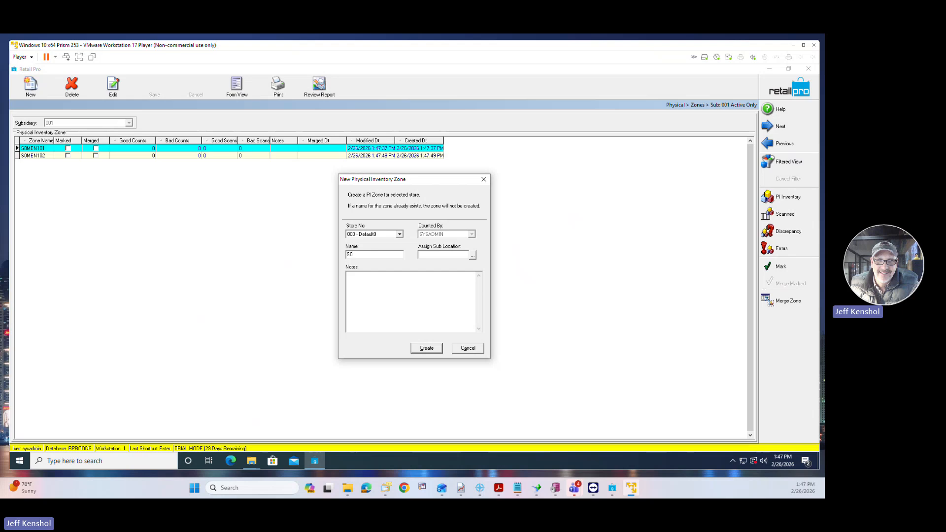
text(Men103)
click(429, 347)
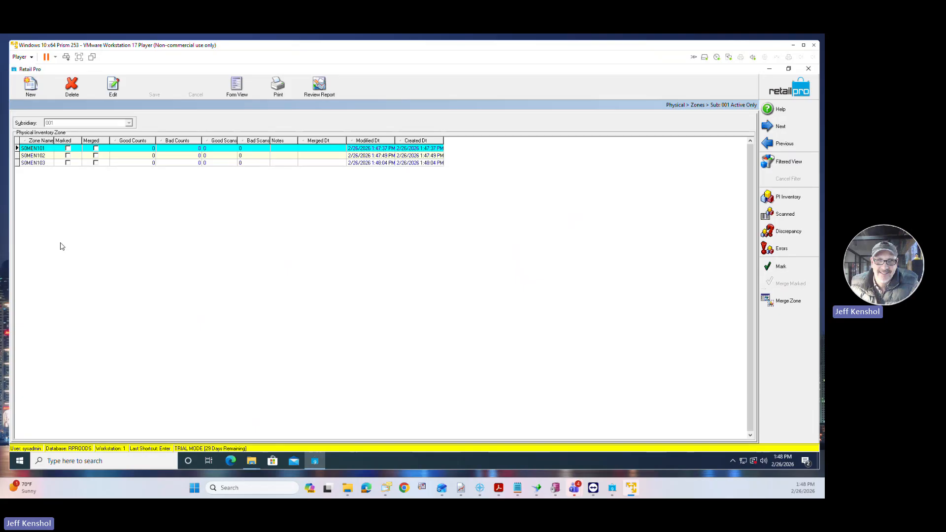
Open the scanned view of zone S0MEN101 and start adding counts by file import.
click(72, 149)
click(45, 147)
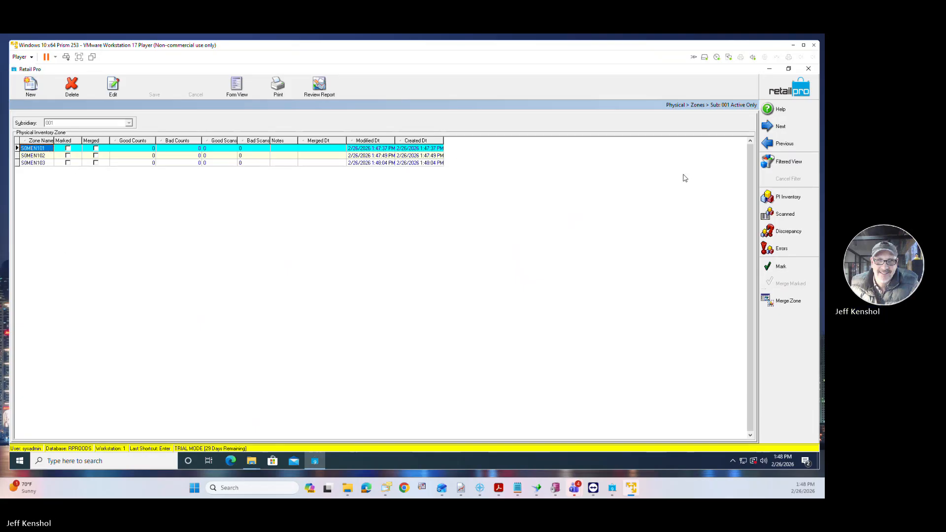
click(783, 214)
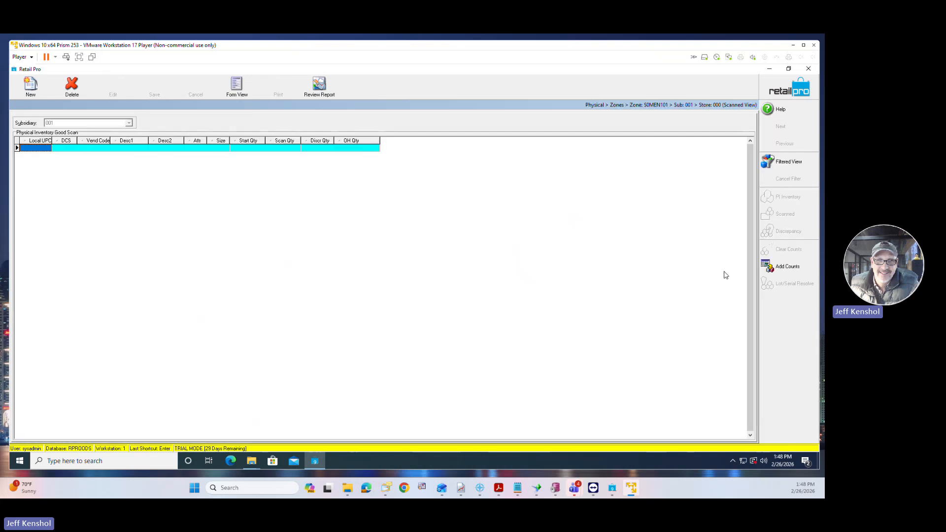
click(786, 270)
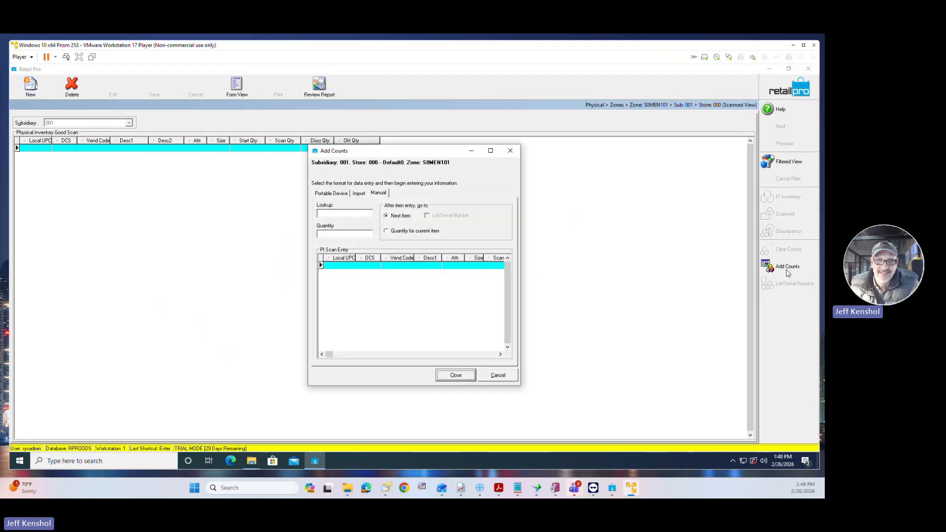
click(378, 195)
click(358, 194)
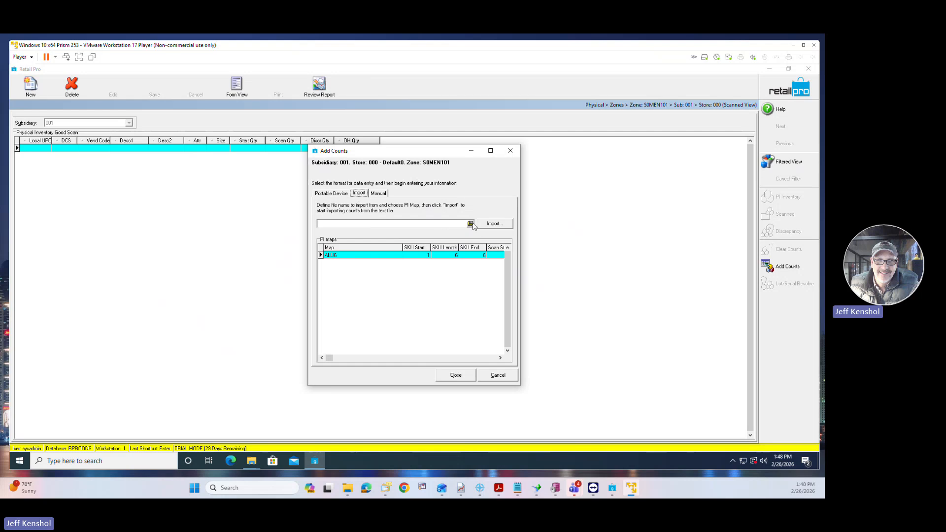
Select the ALU6 PI map and choose the text file Zone1 on the Desktop as the count file.
click(335, 256)
click(470, 223)
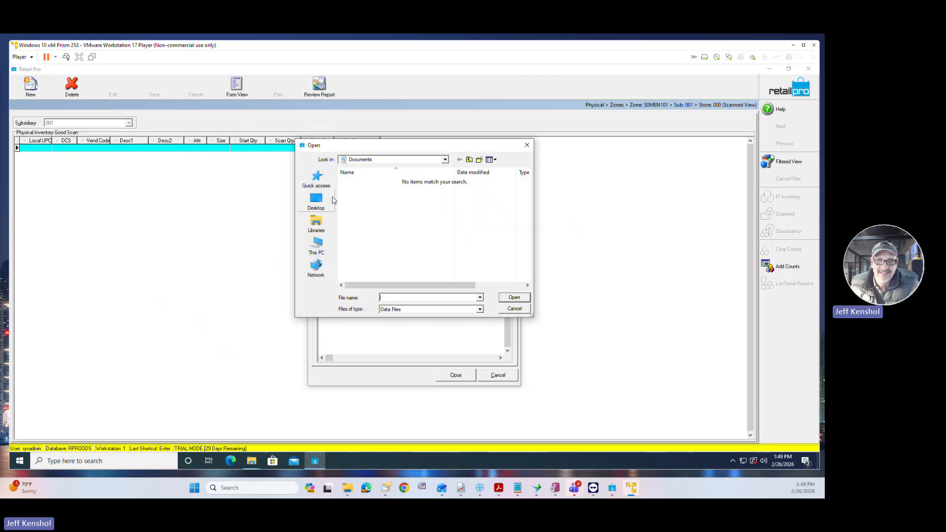
click(316, 202)
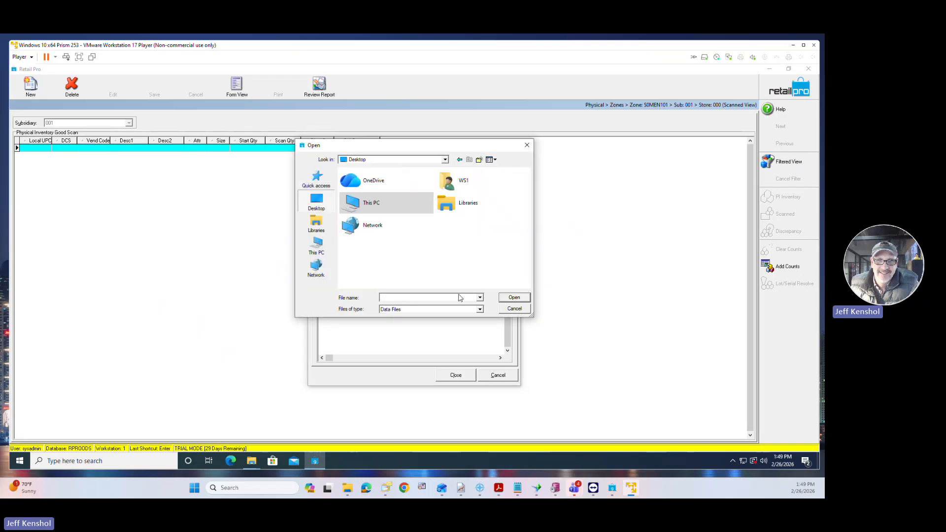
click(392, 312)
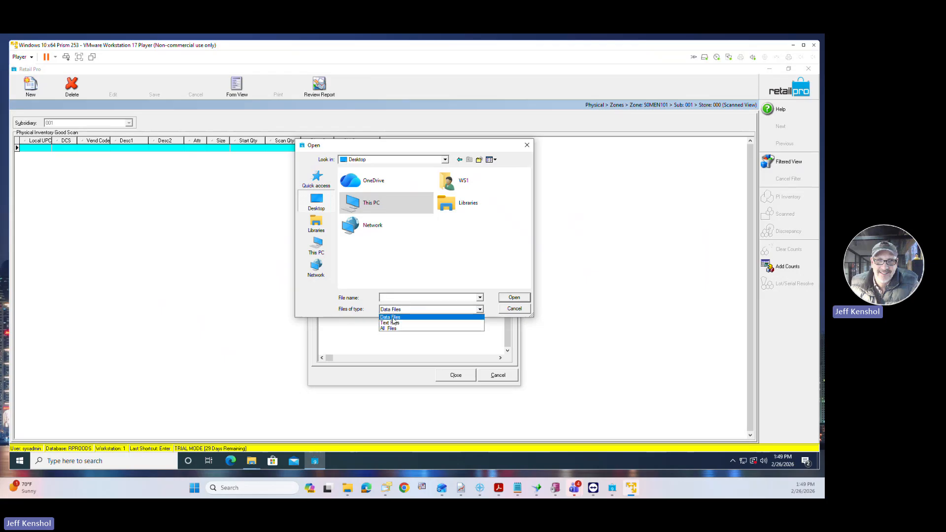
click(393, 323)
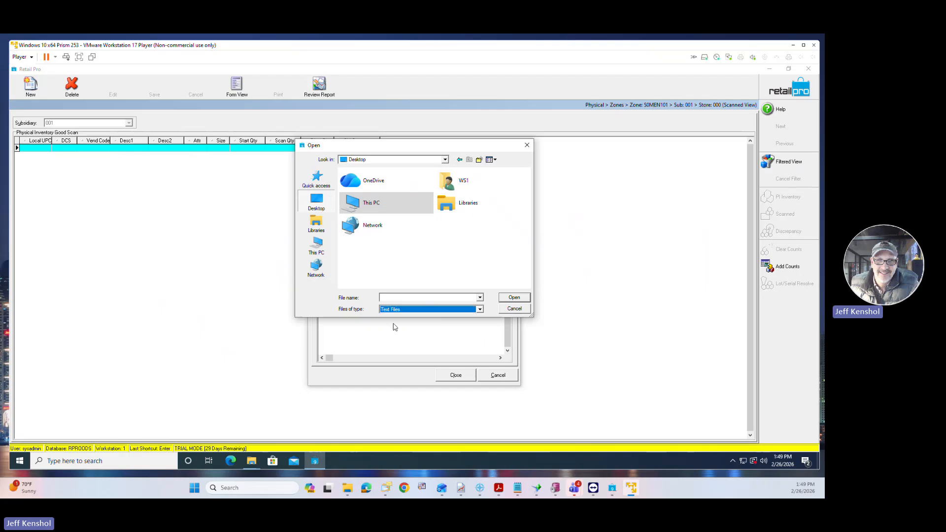
click(465, 224)
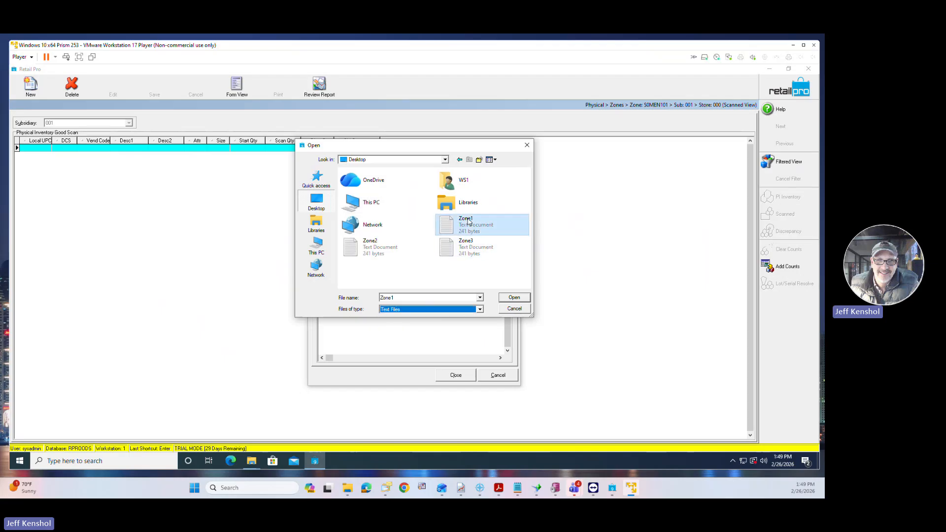
click(512, 299)
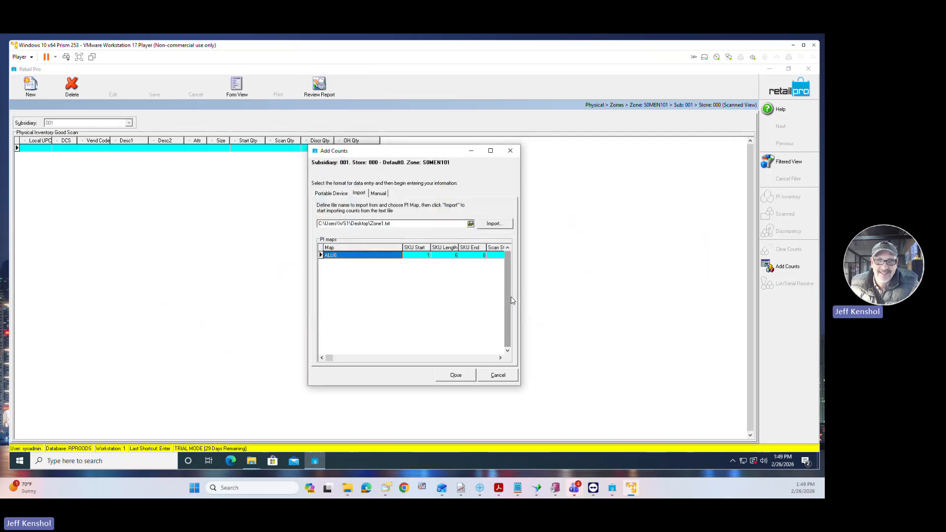
Import the Zone1.txt counts into zone S0MEN101 and close the Add Counts window.
click(499, 227)
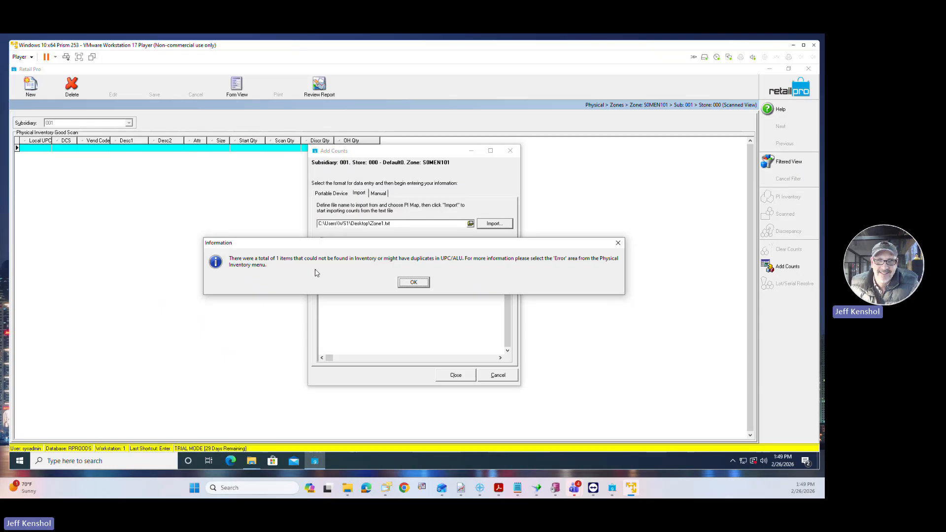
click(418, 283)
click(463, 377)
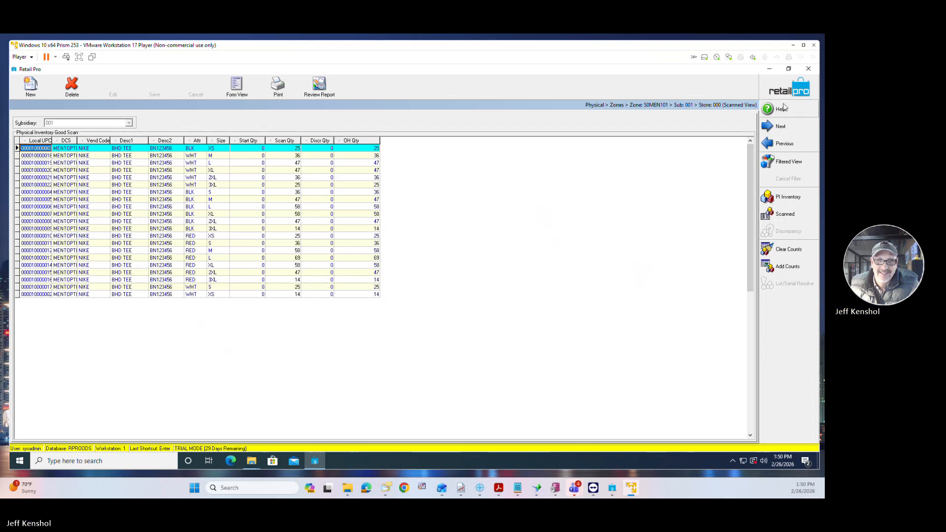
Return to the zones list, check zone S0MEN101's good and bad counts, and open its errors.
click(616, 105)
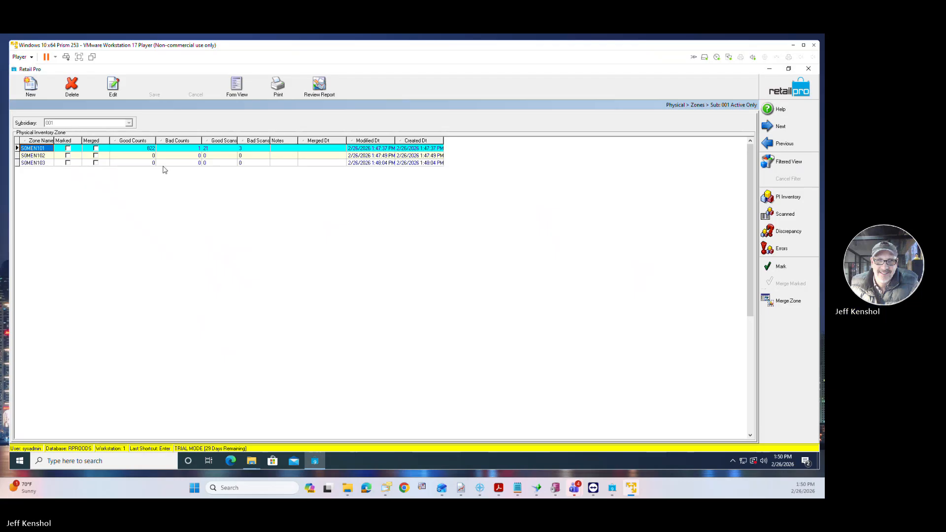
click(148, 149)
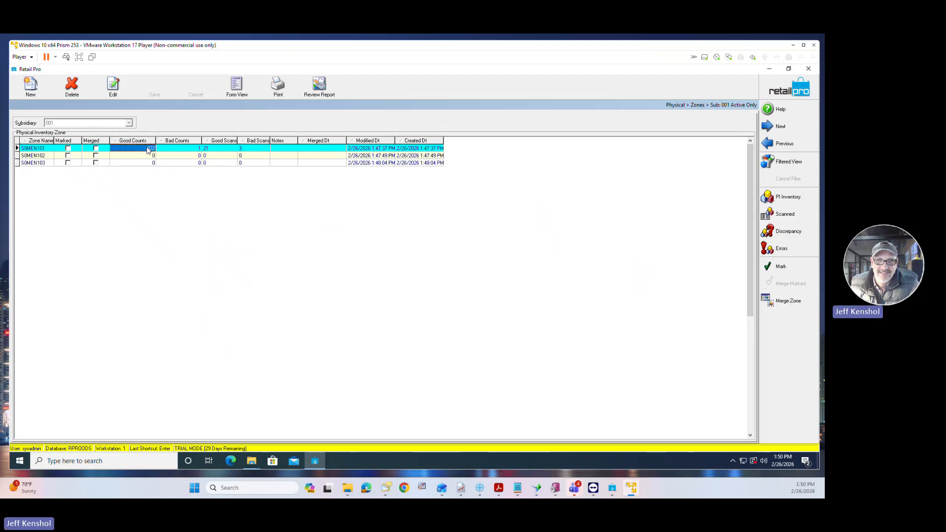
click(198, 150)
text(1)
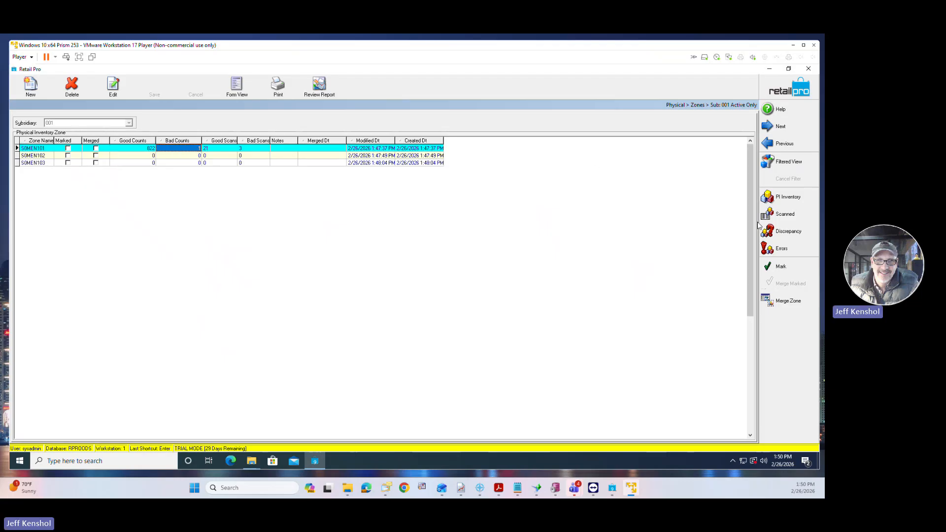
click(799, 254)
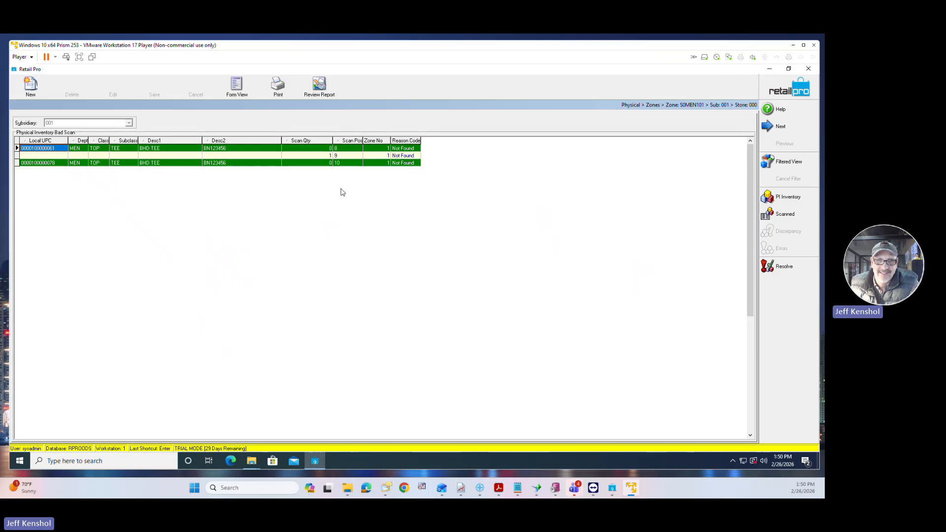
In the bad scan list's page layout, add the ALU column and place Scan Quantity and ALU first.
right_click(257, 144)
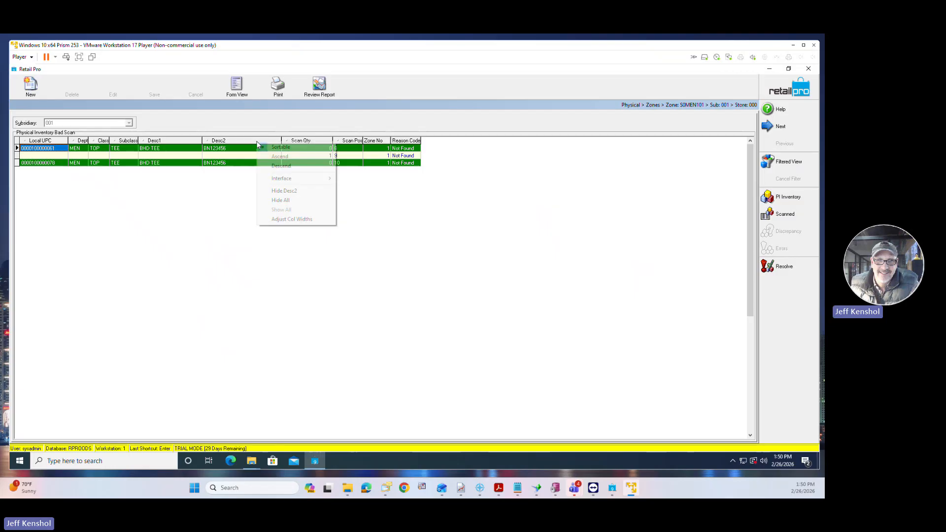
mouse_move(289, 182)
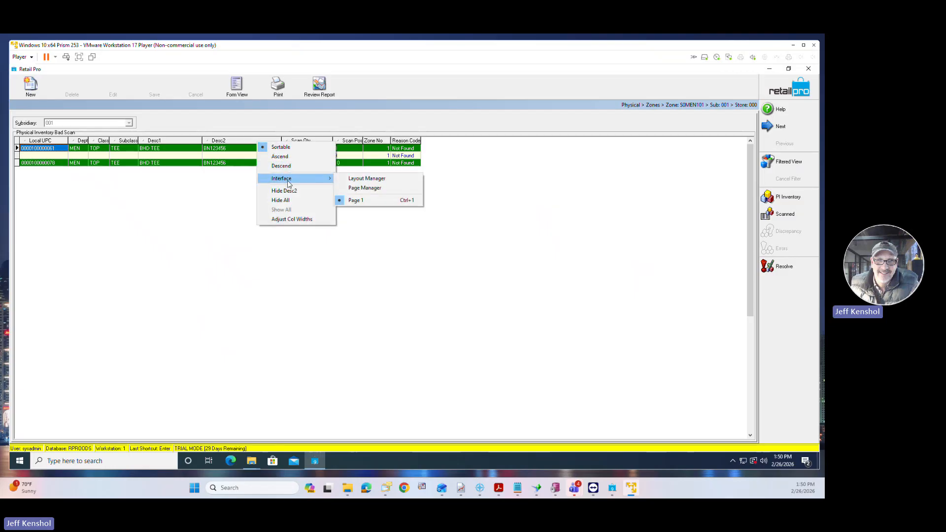
click(377, 188)
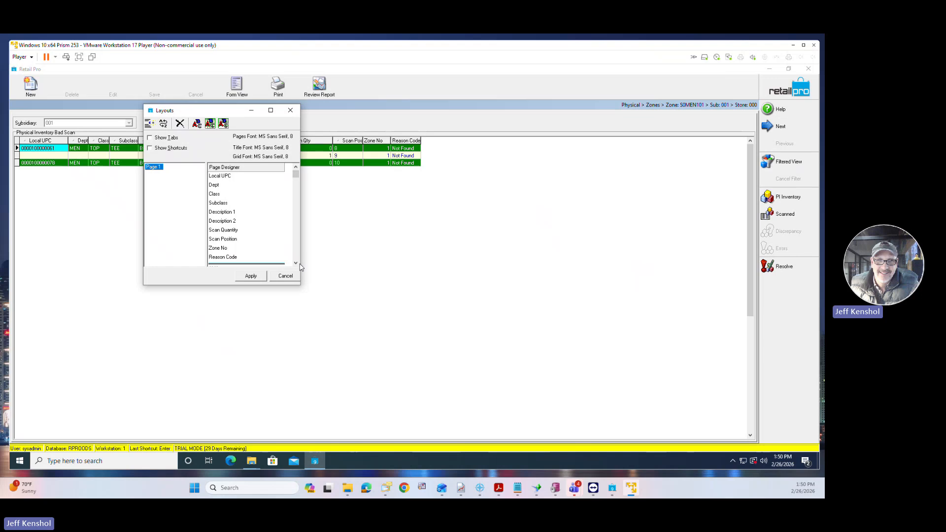
double_click(297, 263)
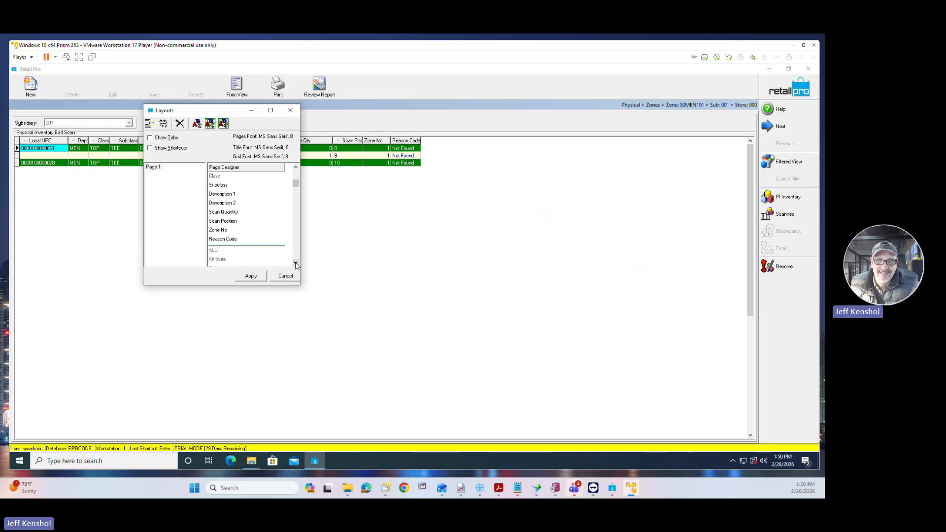
click(251, 240)
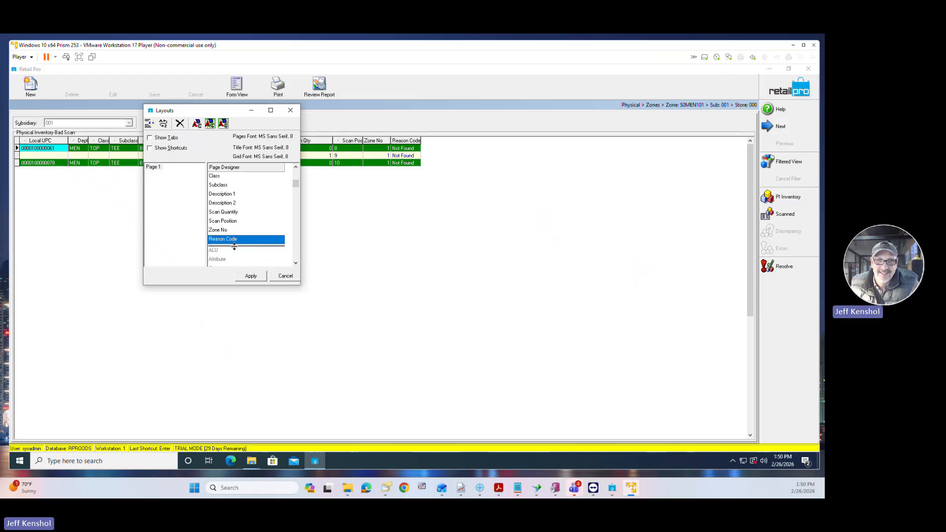
click(230, 252)
drag(230, 237, 242, 179)
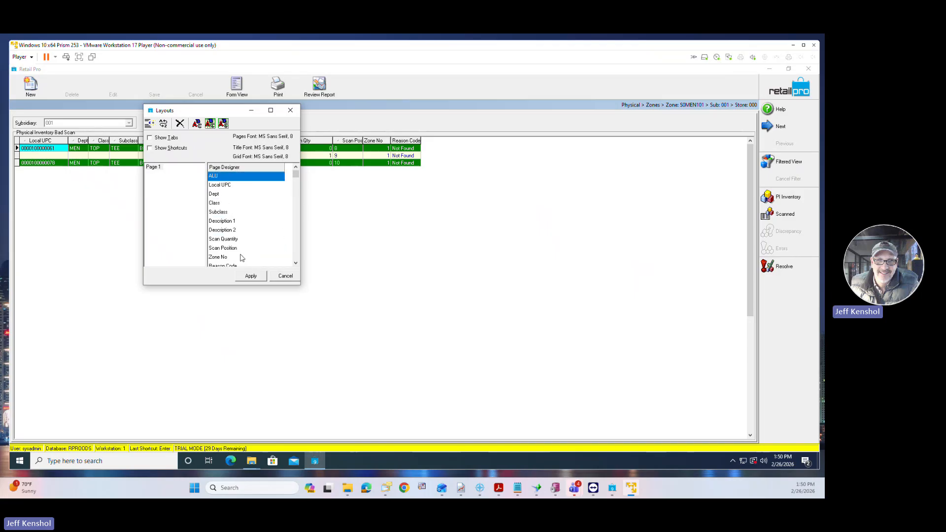
drag(231, 240, 229, 178)
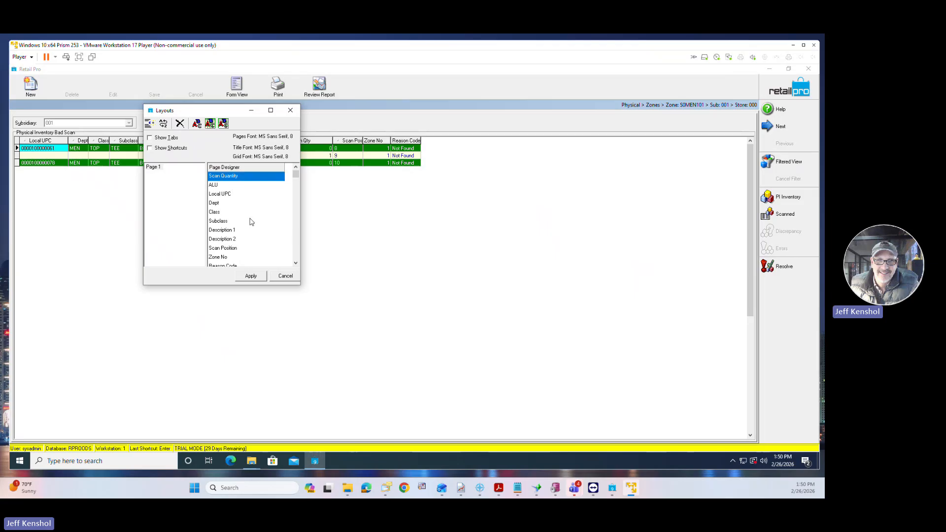
Add the Import Id column to the layout, apply it, and place Import Id directly after ALU in the bad scan list.
click(295, 265)
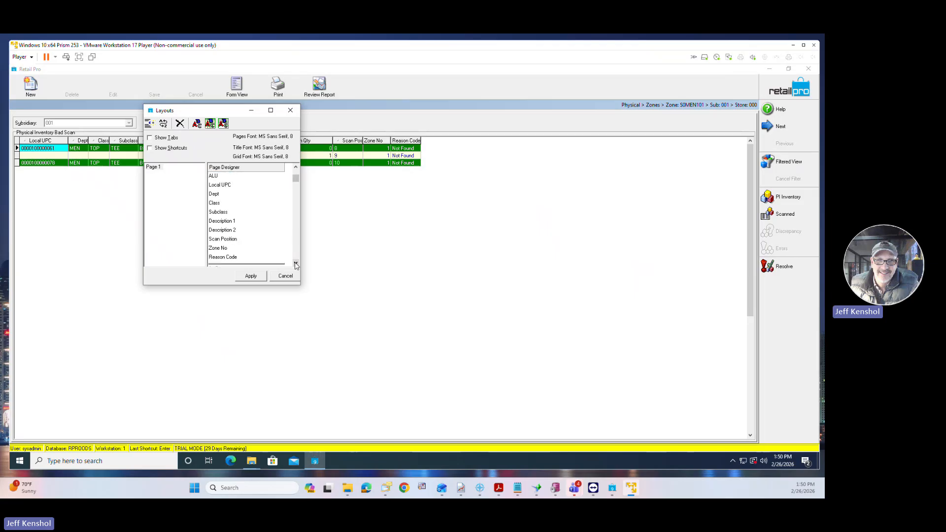
click(296, 264)
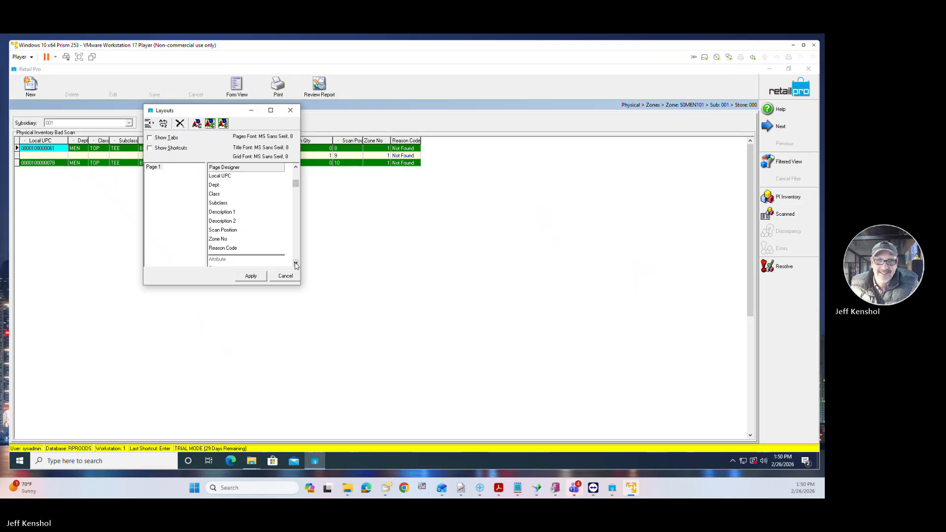
click(295, 264)
click(295, 264)
click(296, 265)
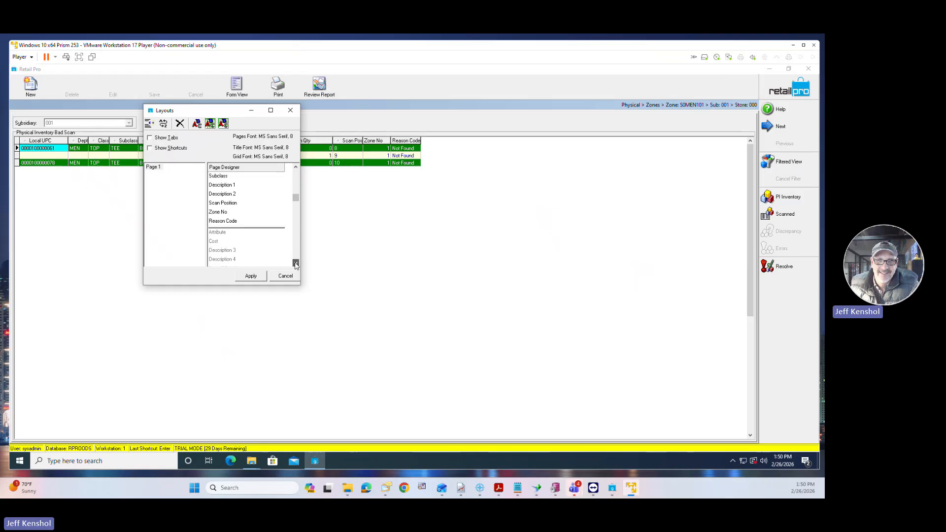
click(295, 264)
click(296, 264)
click(295, 264)
click(296, 265)
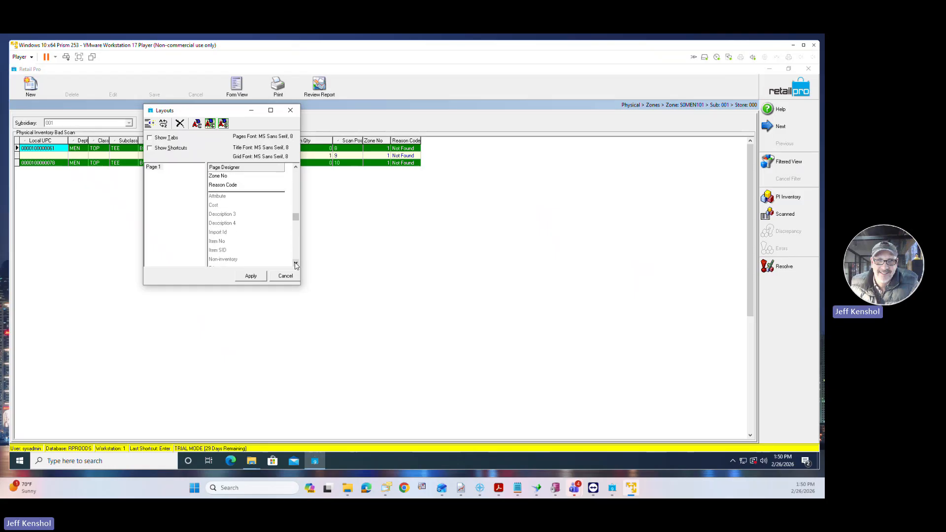
click(215, 235)
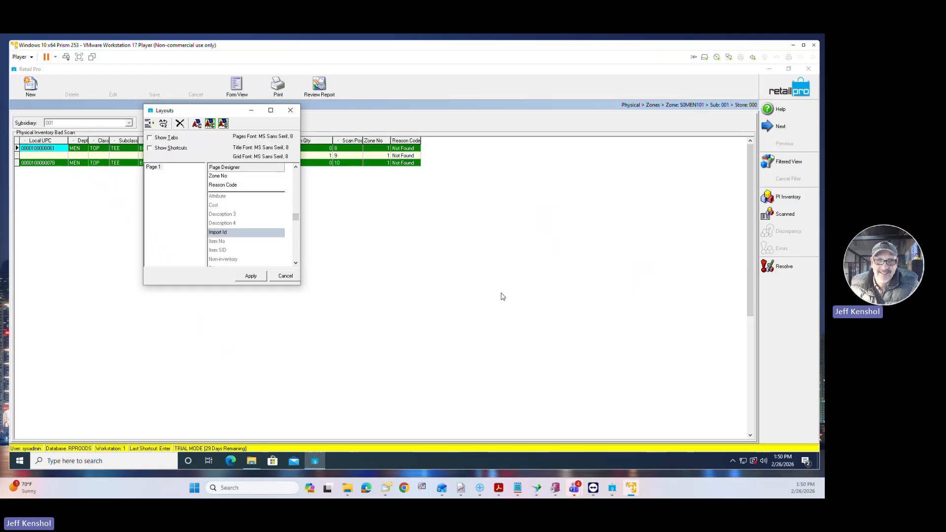
double_click(246, 236)
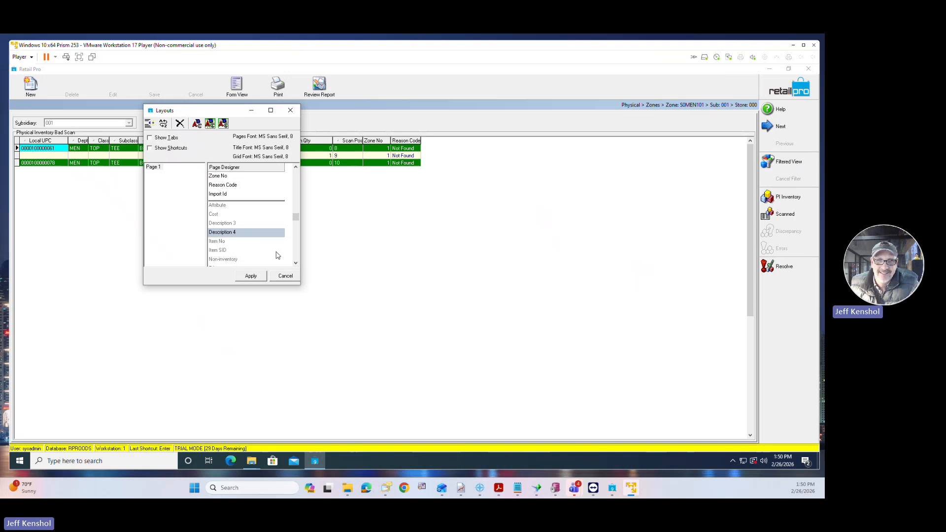
click(256, 278)
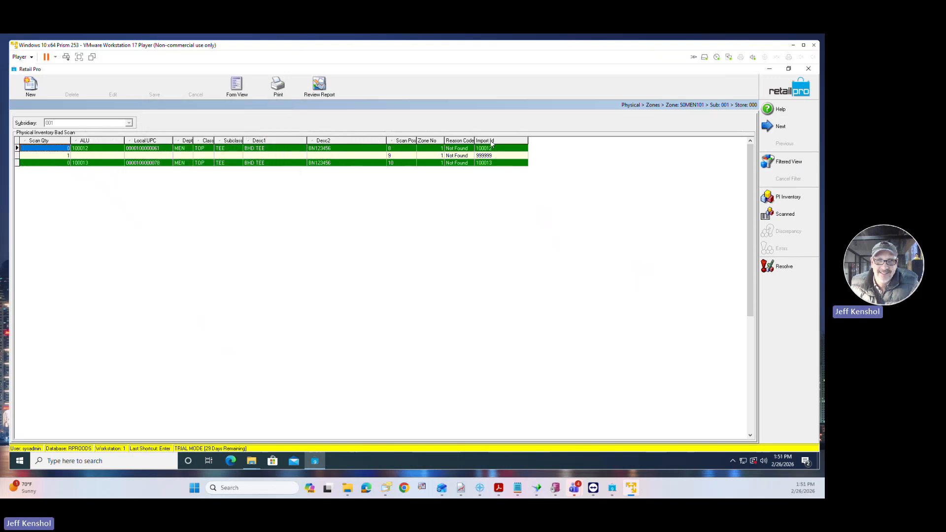
drag(490, 141, 148, 149)
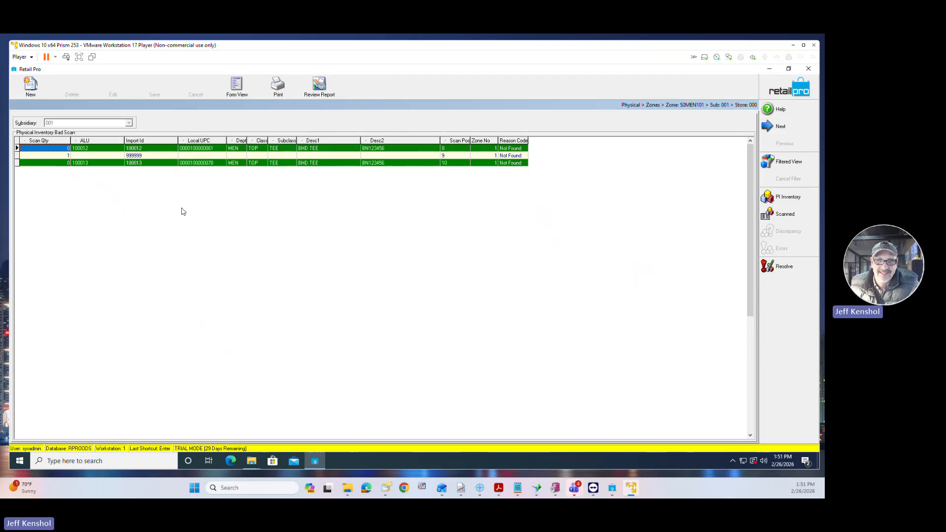
click(142, 149)
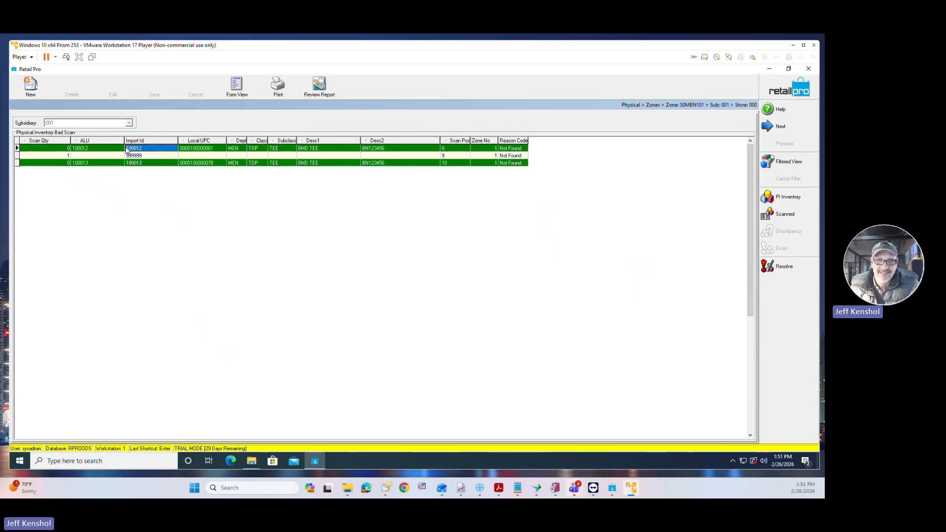
Compare the ALU and Import Id values of the three records in the bad scan list.
click(97, 149)
click(95, 149)
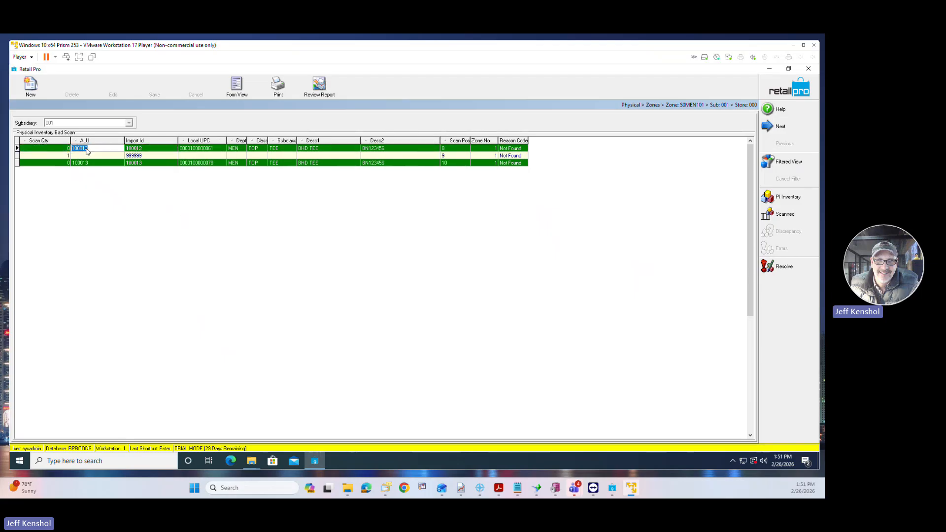
click(135, 157)
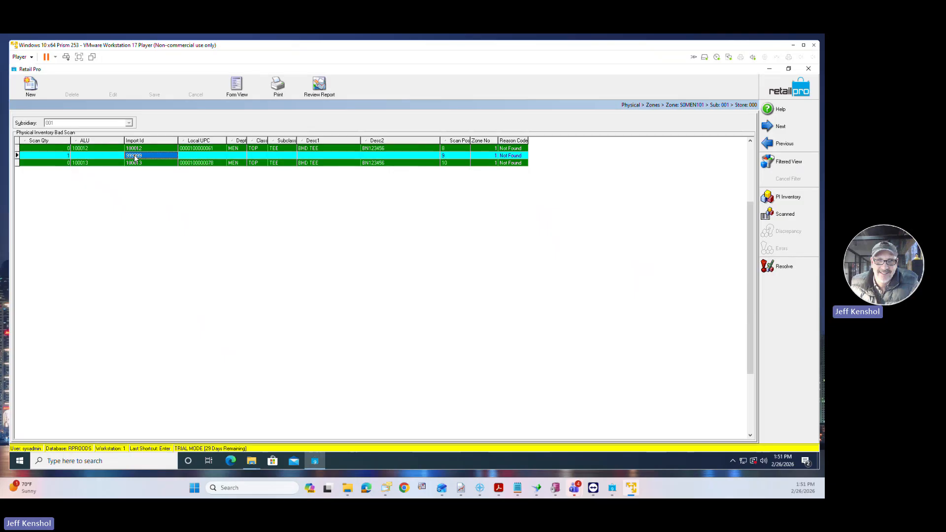
click(95, 157)
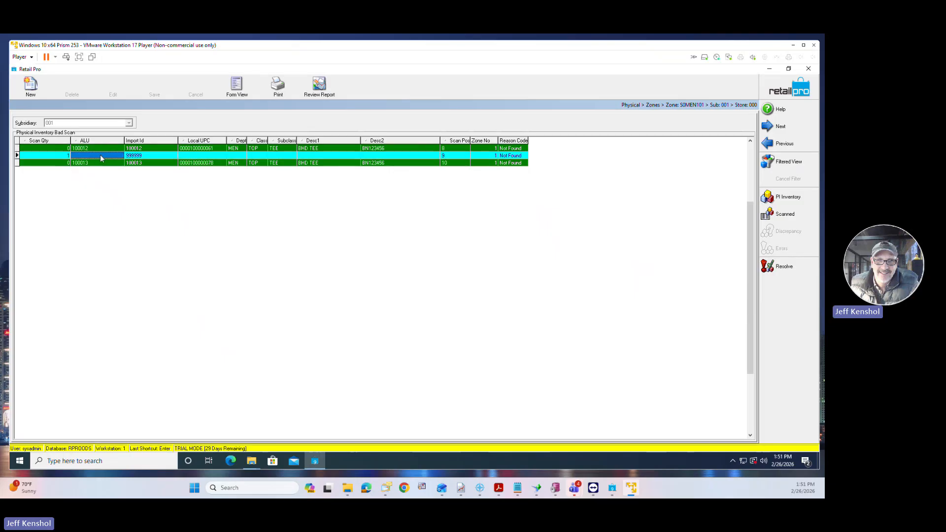
click(140, 156)
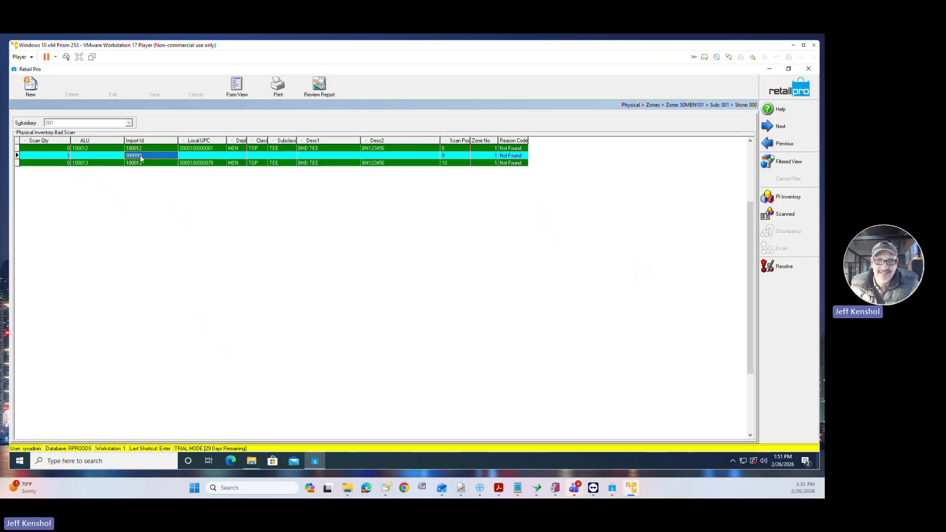
click(142, 149)
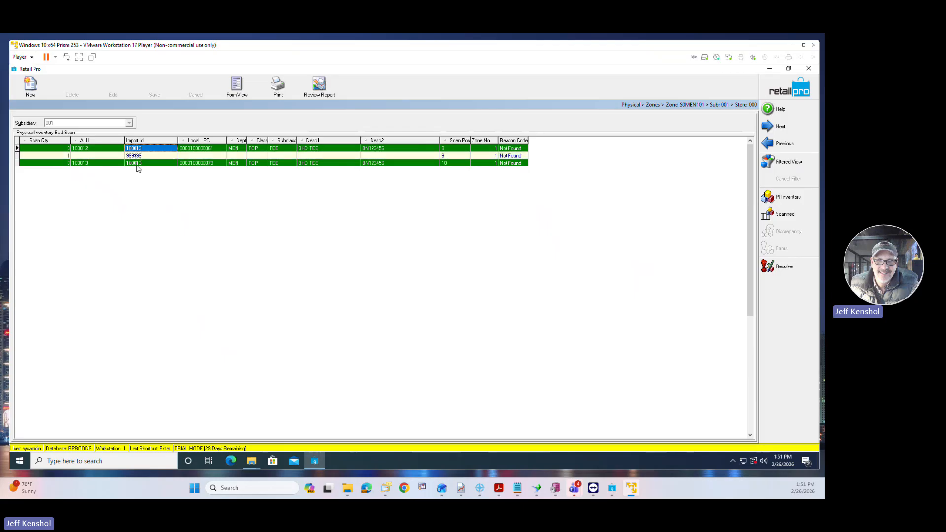
click(139, 163)
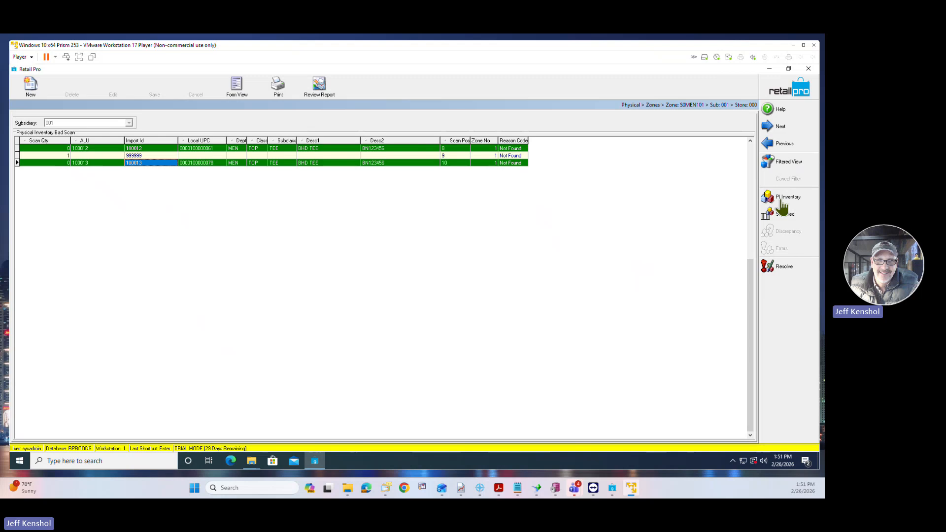
Open the zone's scanned items and add the ALU column as the first column in the page layout.
click(782, 217)
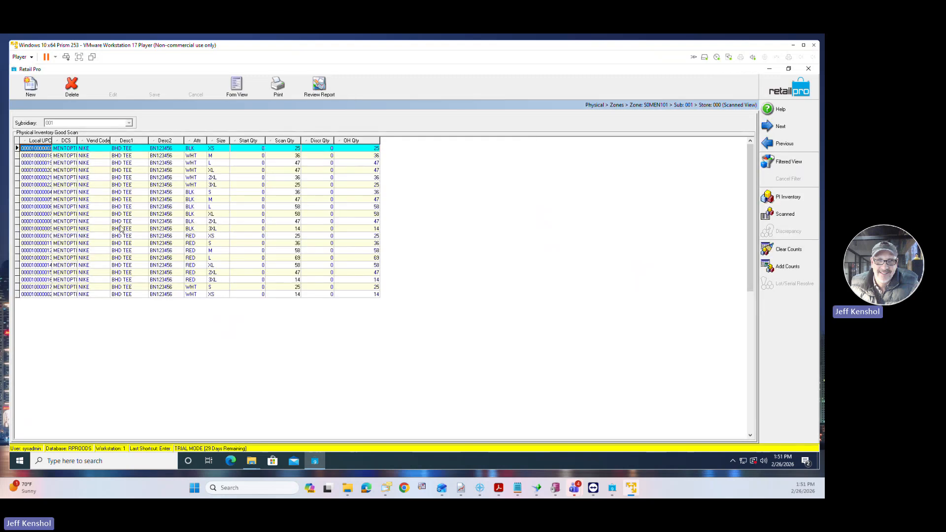
right_click(251, 143)
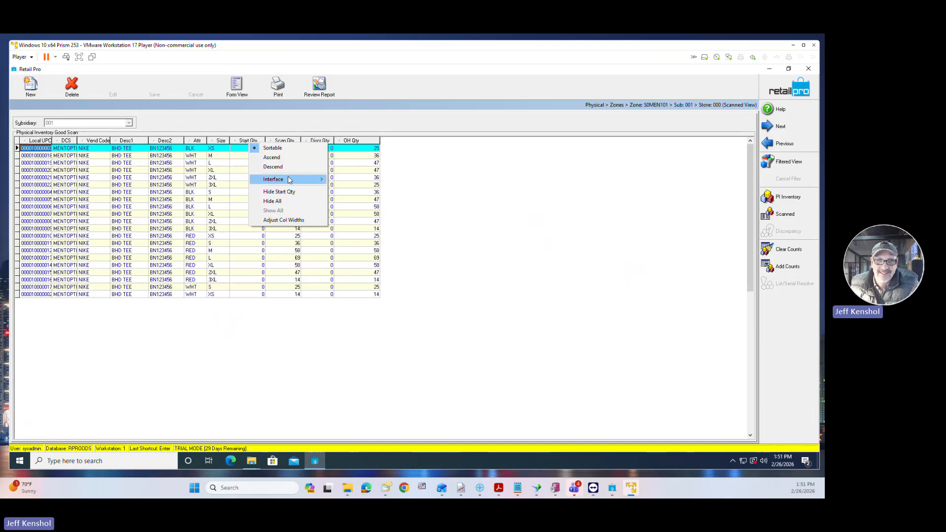
mouse_move(293, 179)
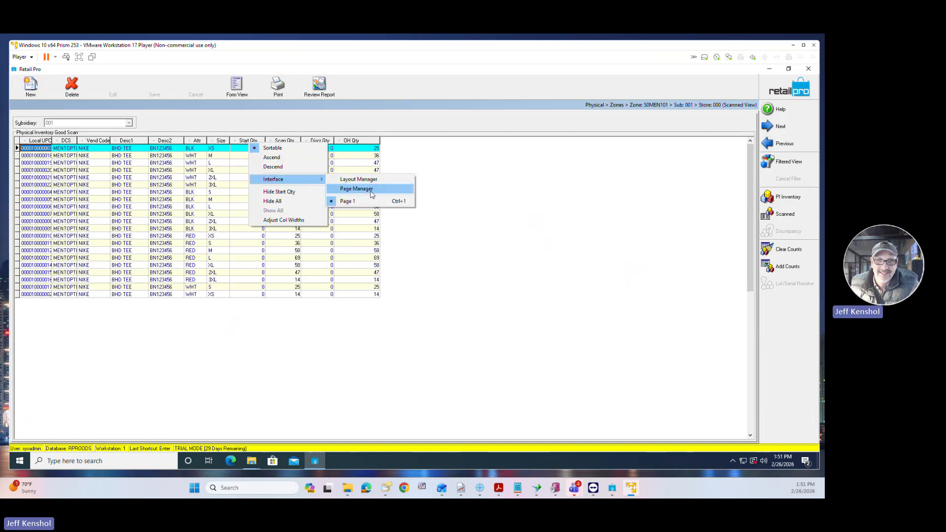
click(370, 191)
click(297, 259)
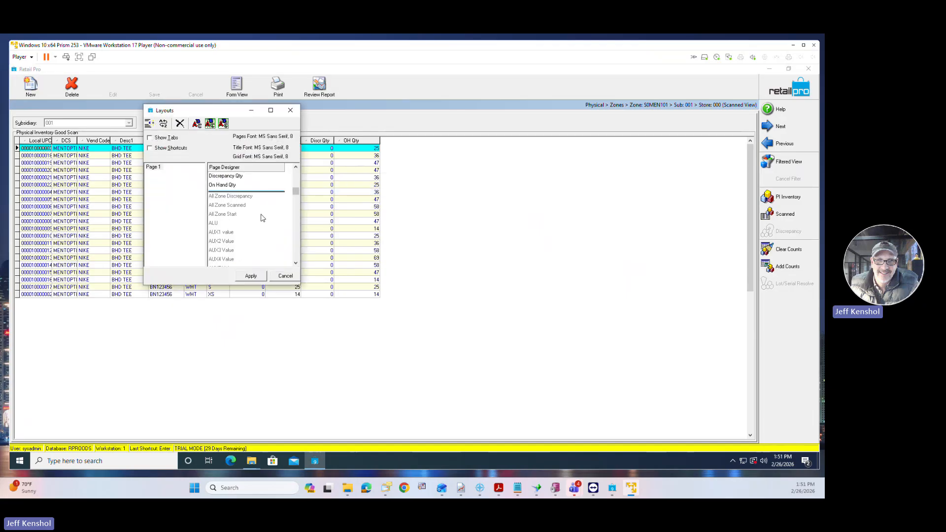
drag(220, 223, 231, 178)
click(251, 276)
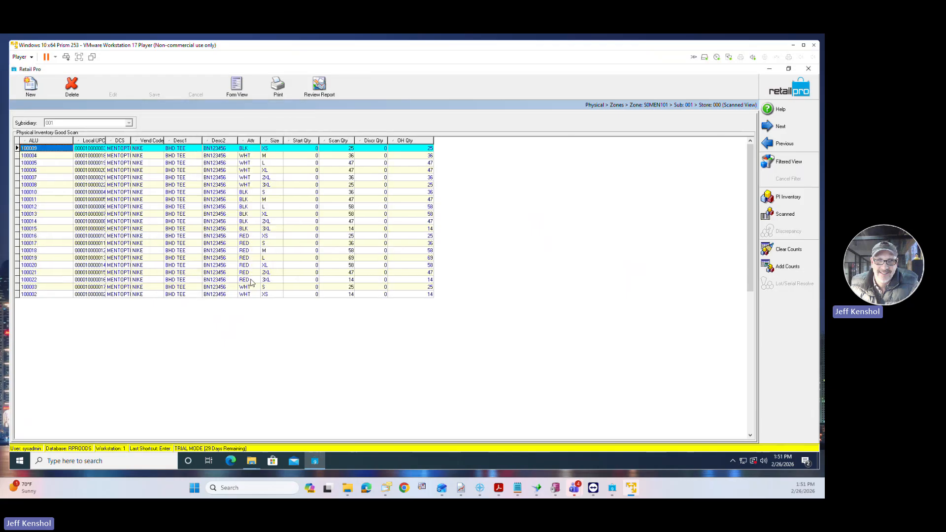
Check the rows for ALU 100012 and 100013 in the good scan list.
click(37, 207)
click(36, 213)
click(38, 208)
click(35, 215)
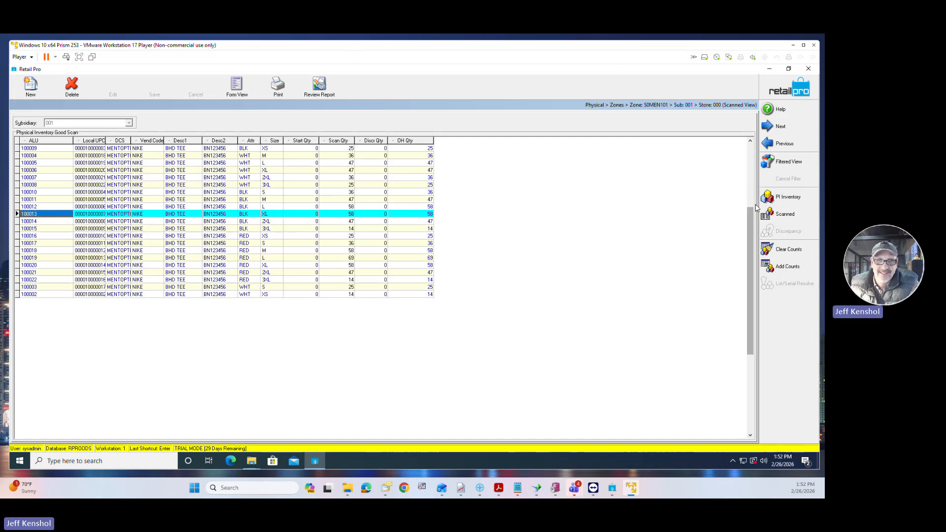
Return to the zones list, reopen zone S0MEN101's errors, and select the bad scan with Import Id 999999.
click(784, 143)
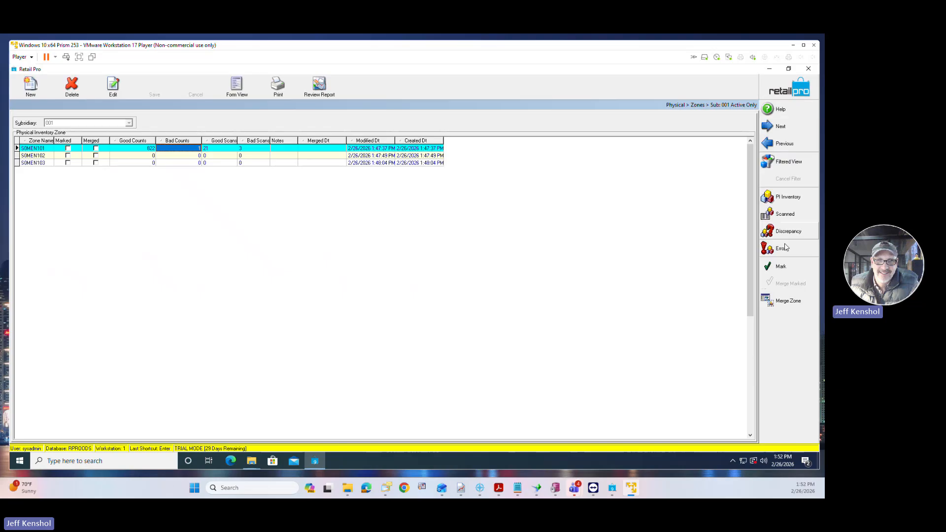
click(785, 248)
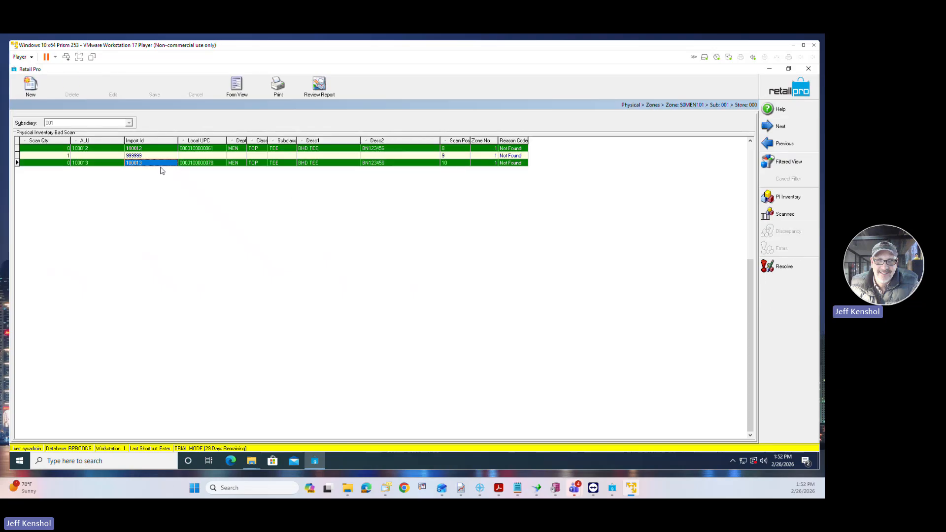
click(148, 155)
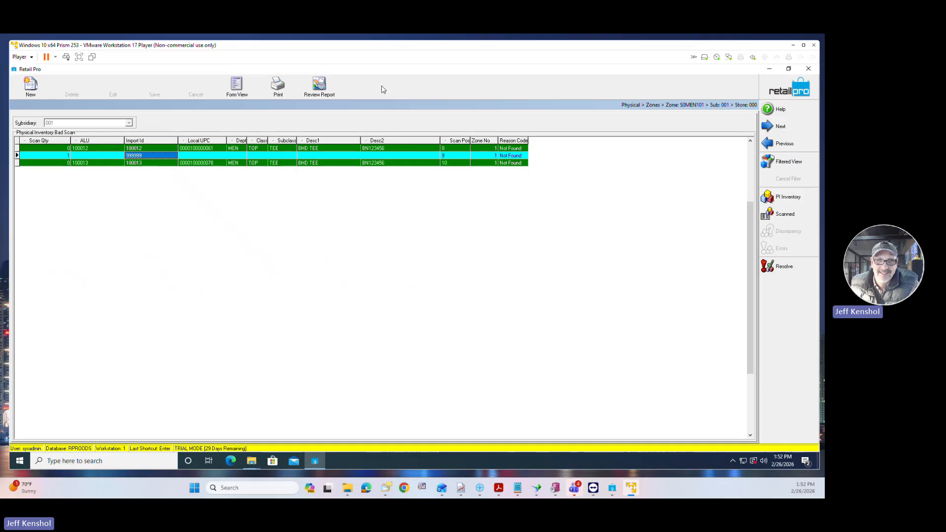
In the Menu Designer, add the Resolve command to the end of the Main toolbar and apply the change.
double_click(400, 95)
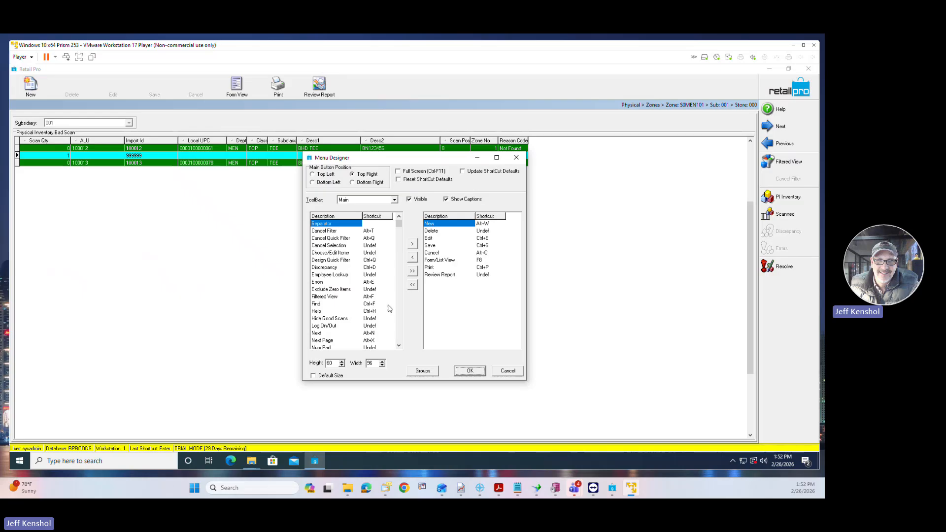
click(399, 345)
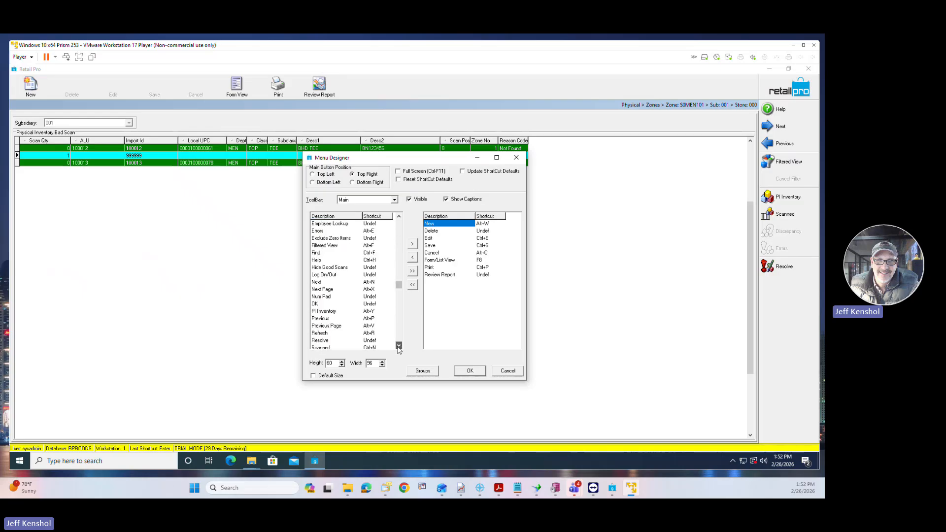
click(399, 345)
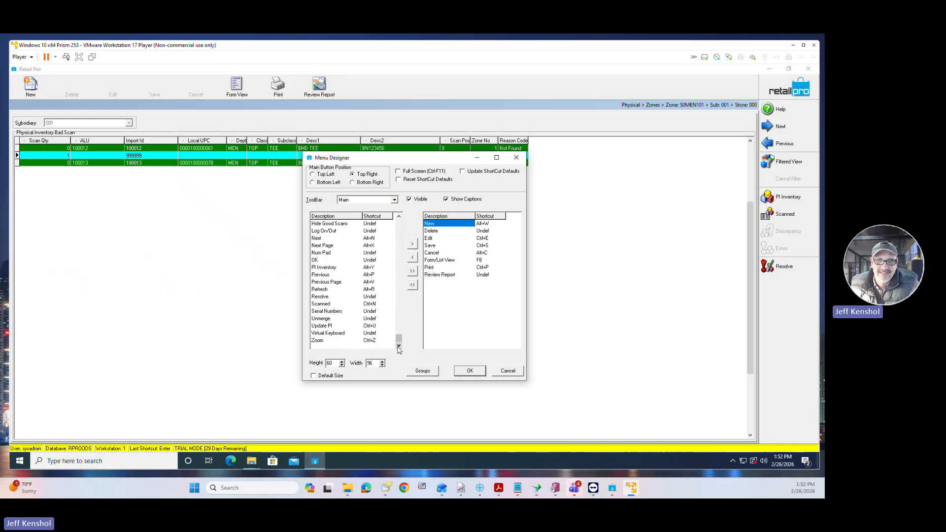
click(326, 297)
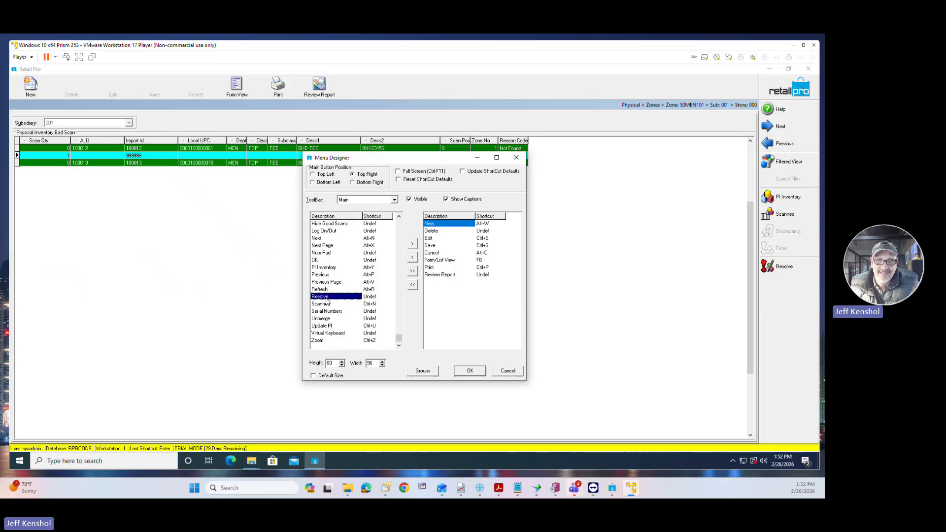
double_click(327, 298)
click(428, 284)
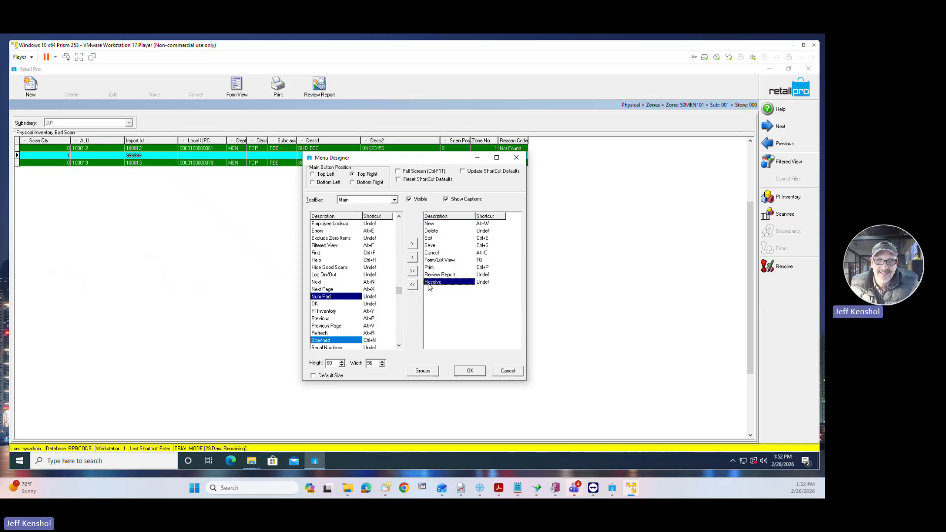
click(470, 373)
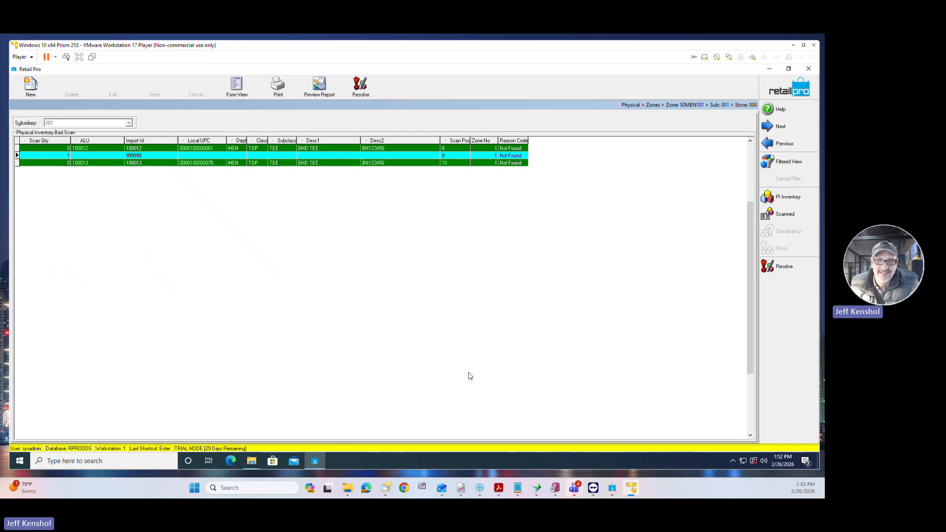
Try to preview the BHD Zone Report for the selected bad scan record with Import Id 999999.
click(148, 157)
click(278, 86)
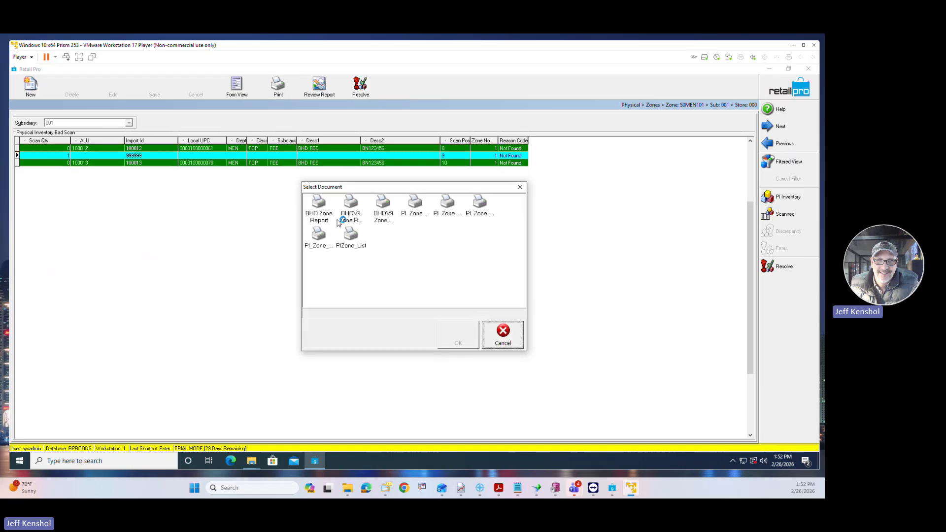
click(321, 217)
click(463, 341)
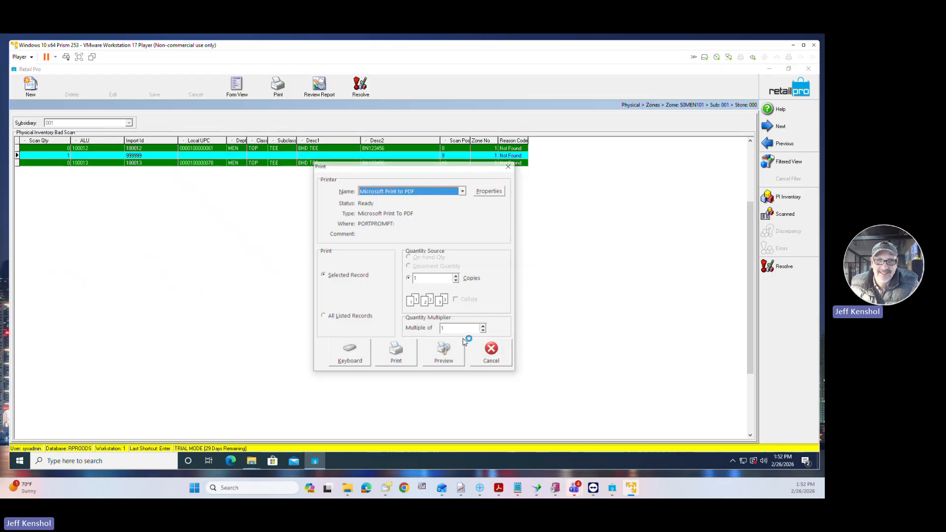
click(462, 342)
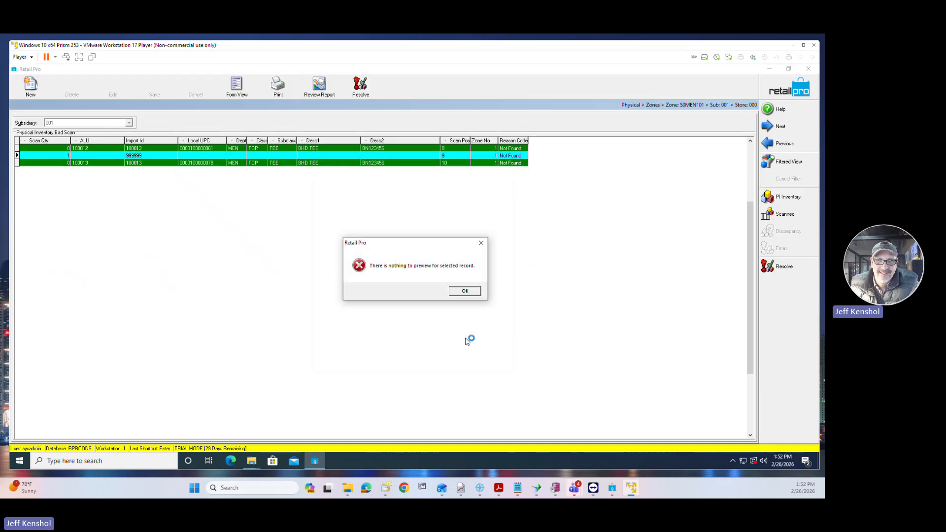
click(463, 291)
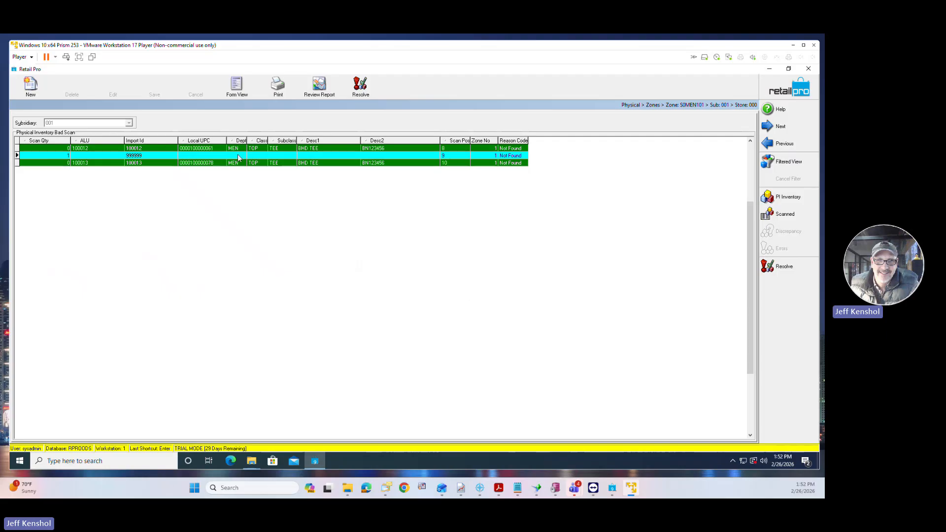
Preview the Physical Inventory Zone Grid Report for the selected record, zoom in on its bad scans, and close the preview.
click(279, 88)
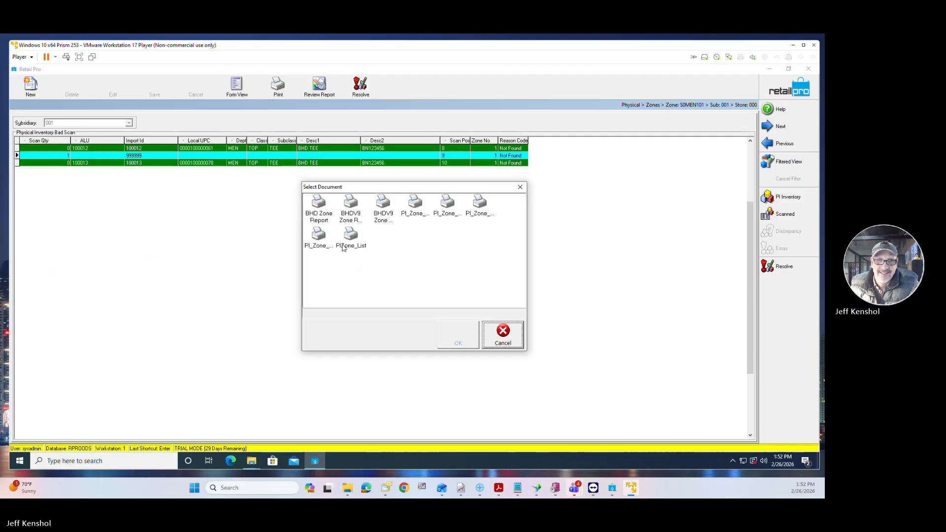
click(350, 207)
click(457, 337)
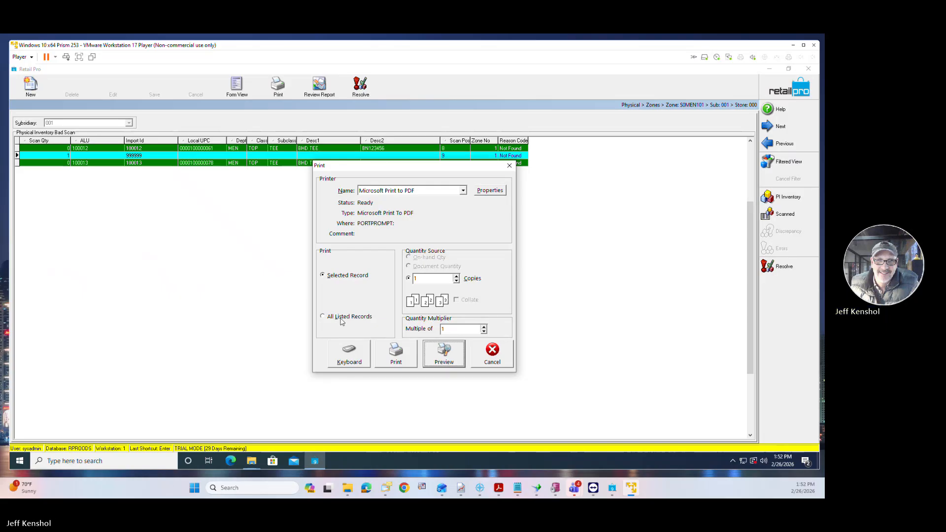
click(449, 355)
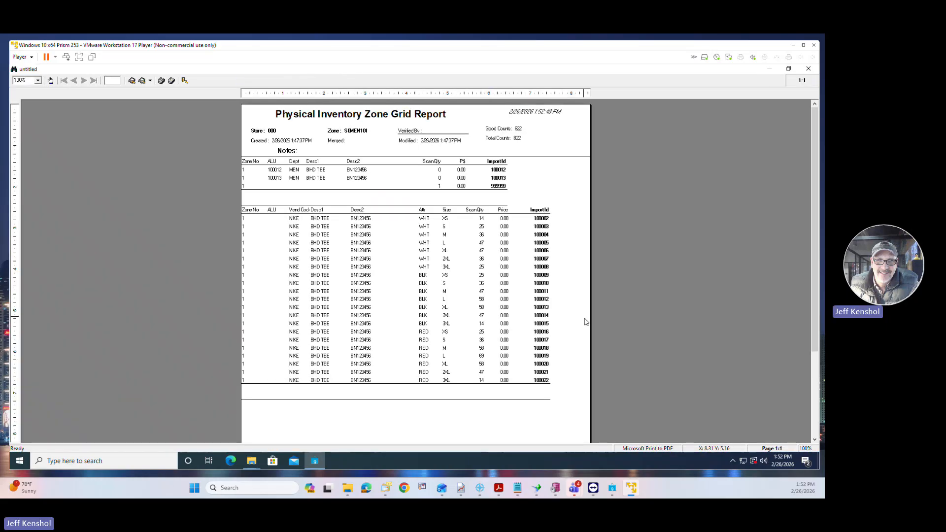
scroll(585, 321, up, 3)
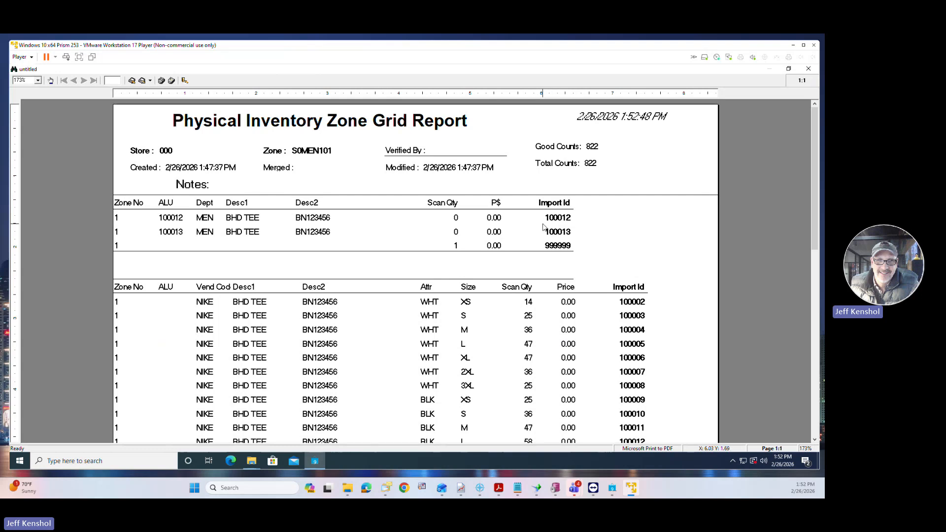
click(185, 81)
click(477, 294)
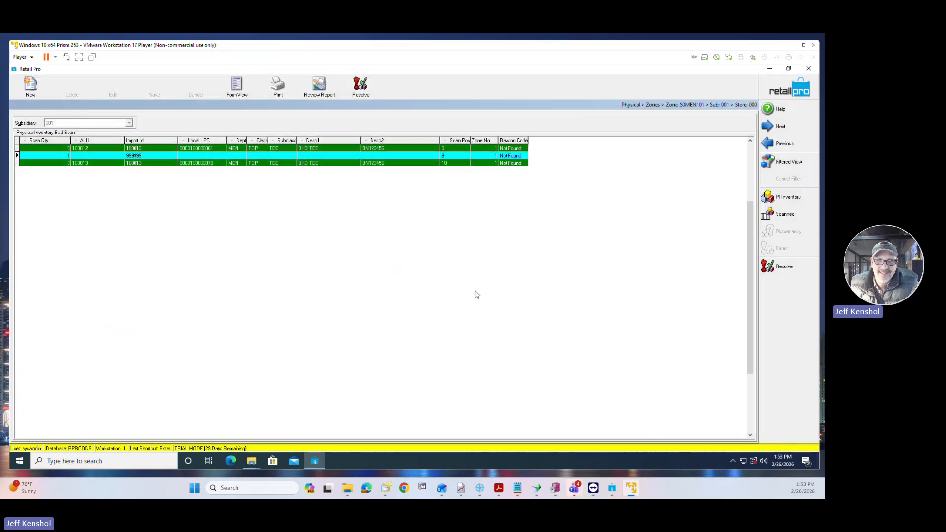
Select all bad scan records of zone S0MEN101, send them to Notepad, review the exported text and close it.
click(163, 196)
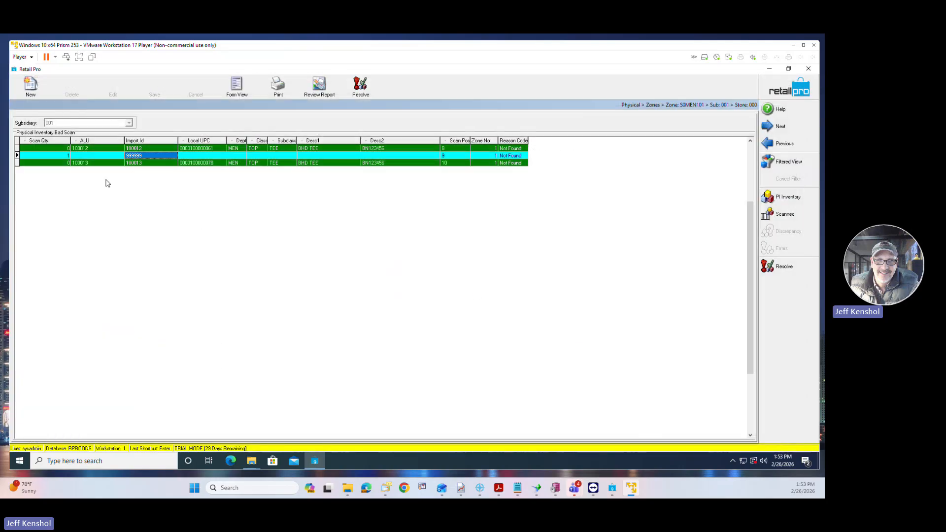
click(56, 151)
right_click(151, 154)
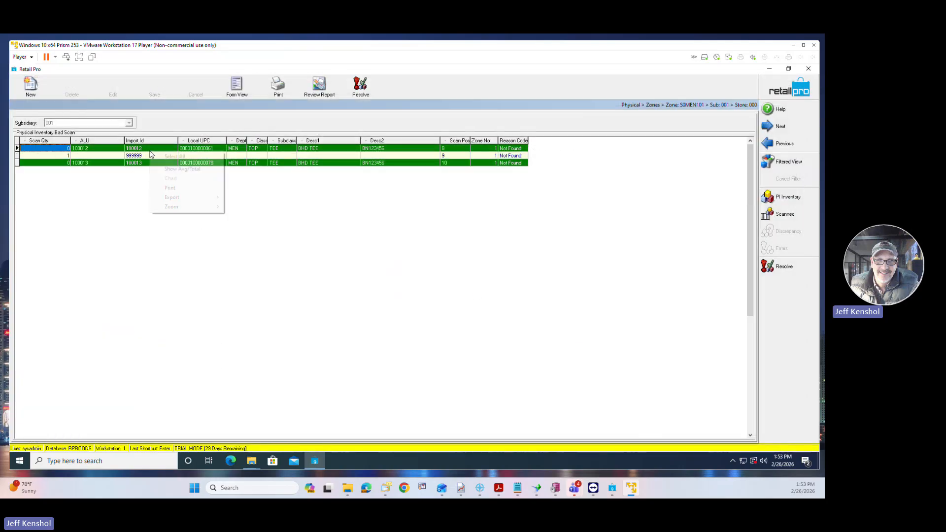
click(158, 156)
right_click(163, 159)
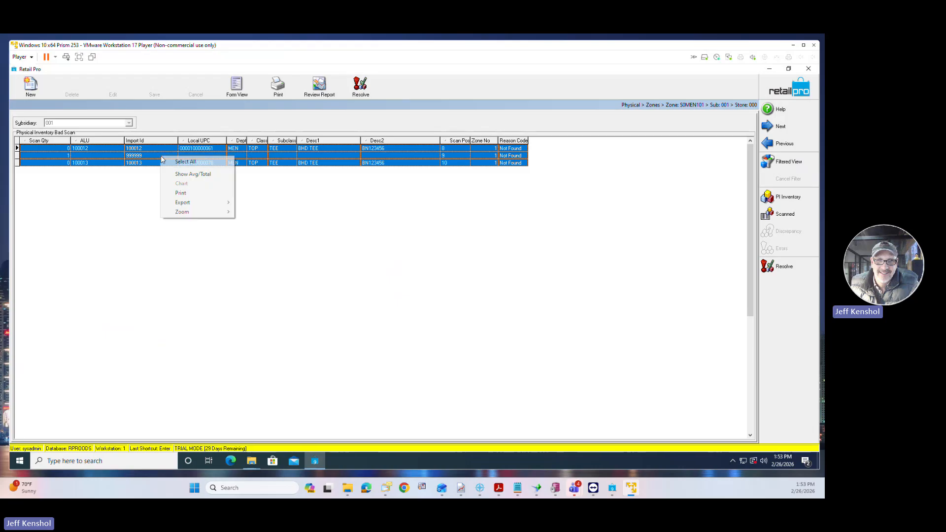
click(175, 162)
right_click(176, 155)
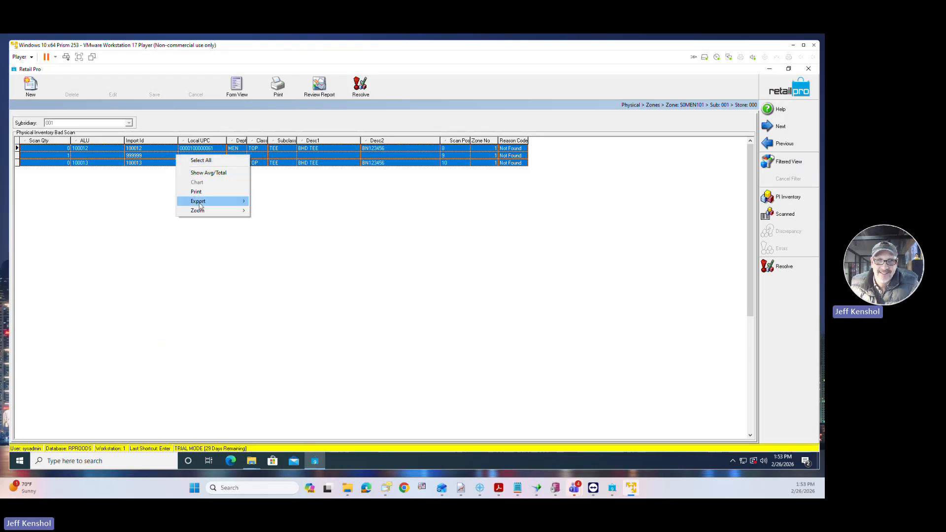
mouse_move(199, 206)
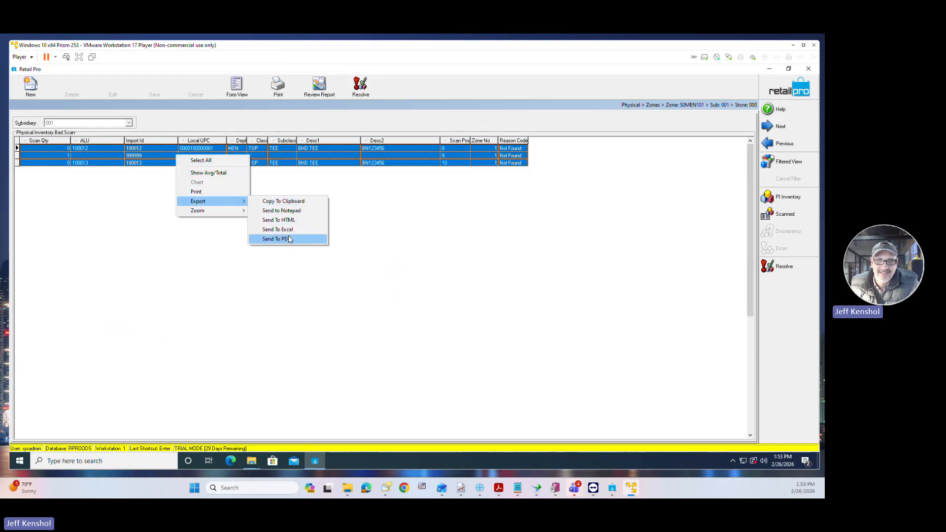
click(295, 216)
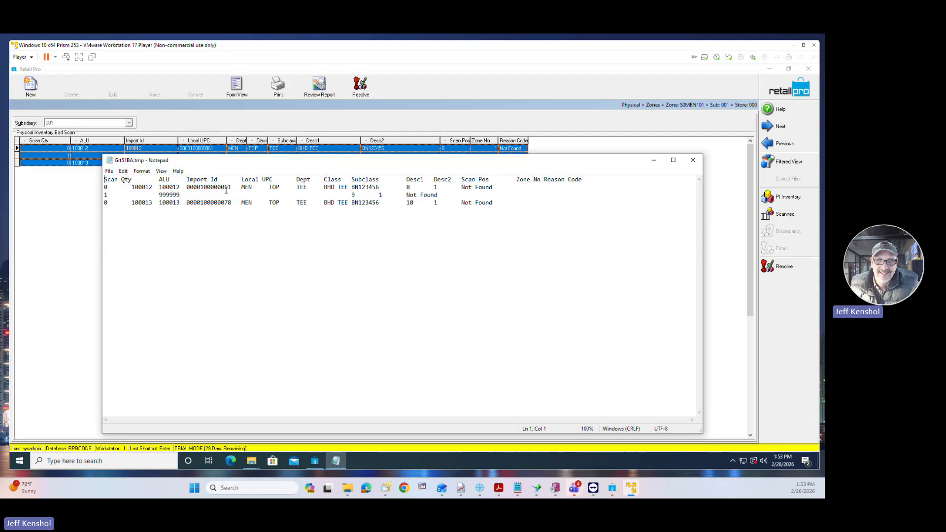
drag(175, 181, 159, 195)
click(693, 159)
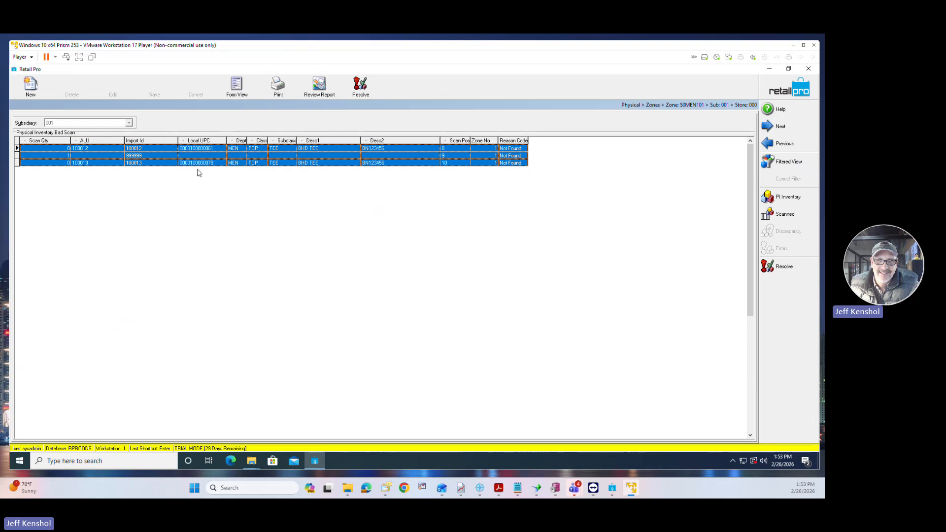
Resolve the zone's bad scans, confirming the move of valid scans to the good scan table and deletion of the bad one.
click(158, 158)
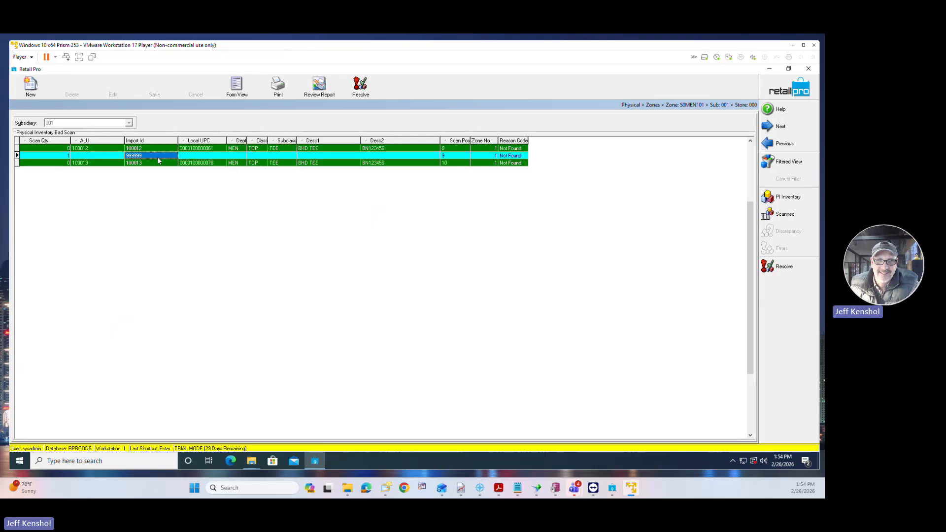
click(151, 149)
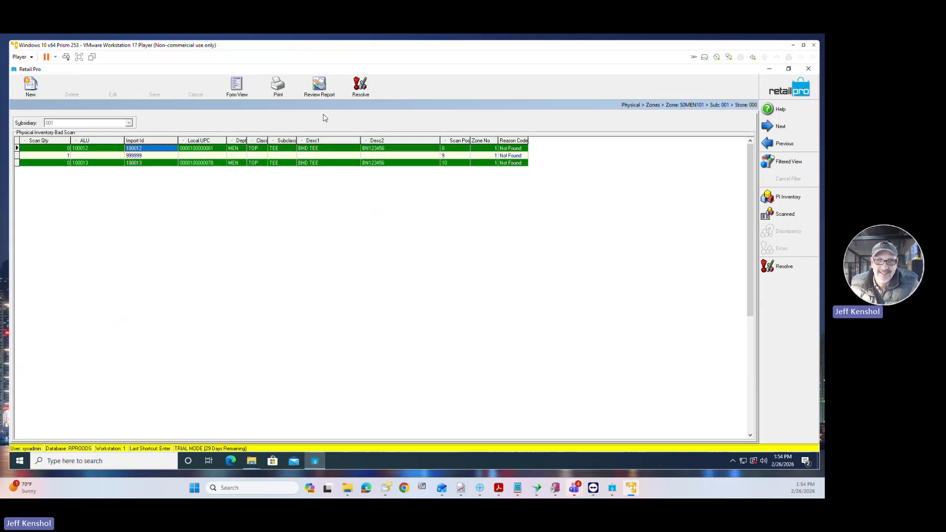
click(361, 91)
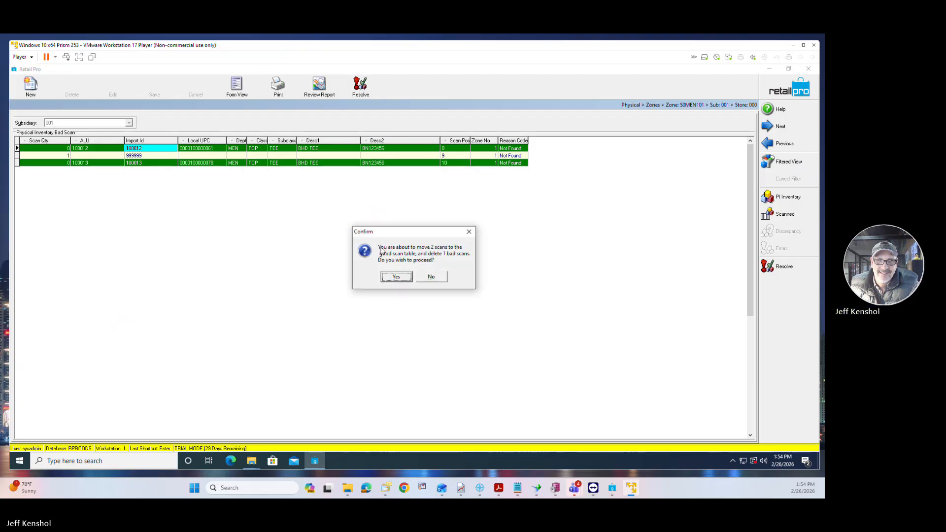
click(401, 279)
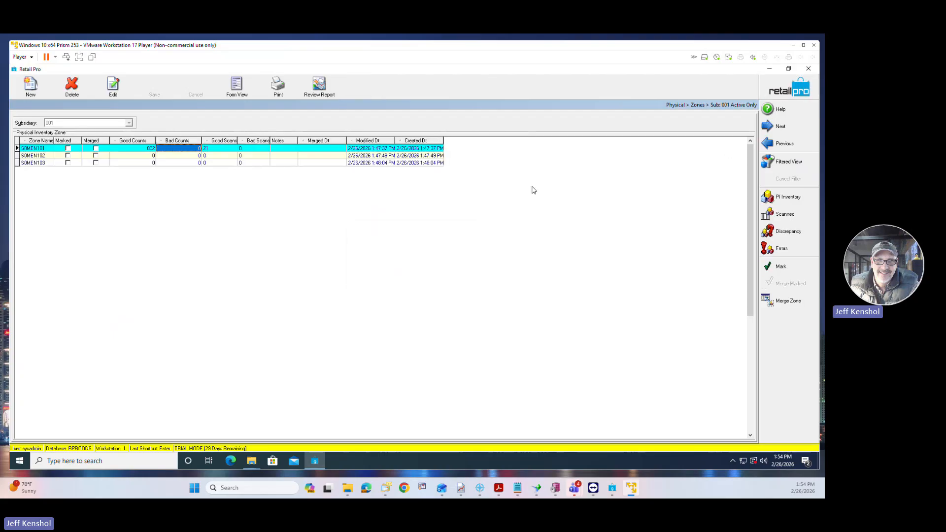
Open zone S0MEN101's scanned view and manually add a count of 1 for item 100012.
click(799, 217)
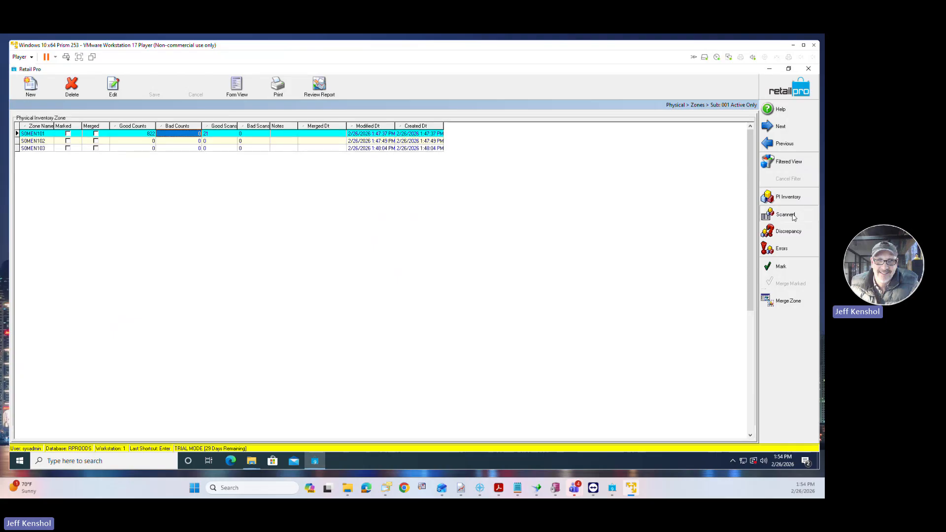
click(786, 266)
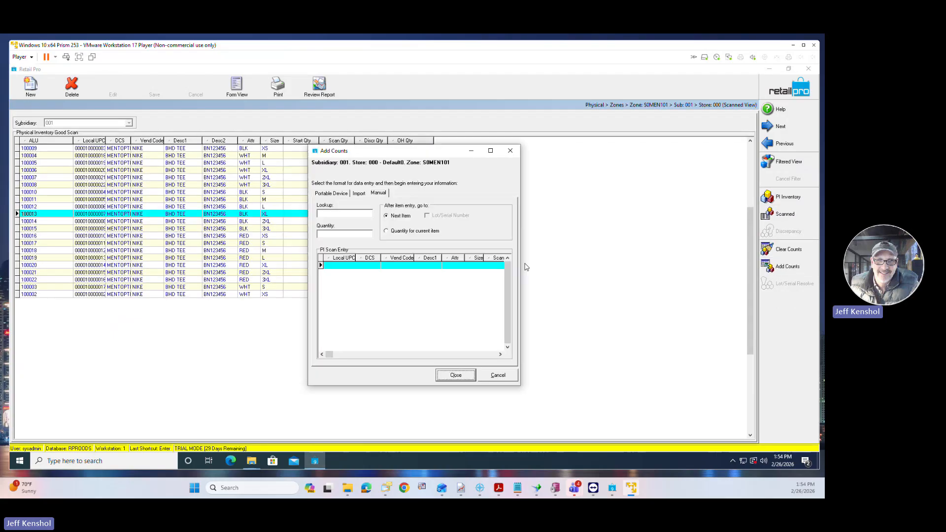
click(341, 213)
key(Return)
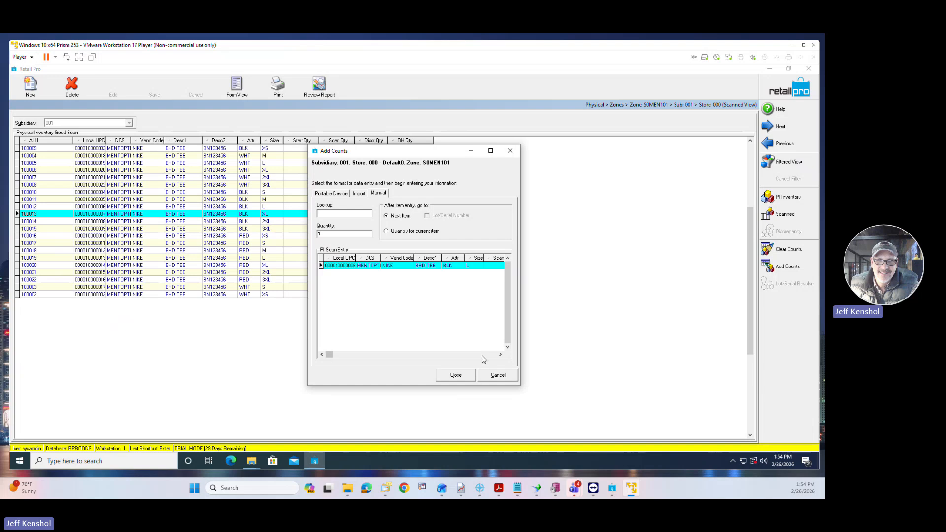
Rearrange the PI Scan Entry grid so ALU replaces Local UPC and Scan Qty follows it, and narrow both columns.
drag(495, 258, 355, 260)
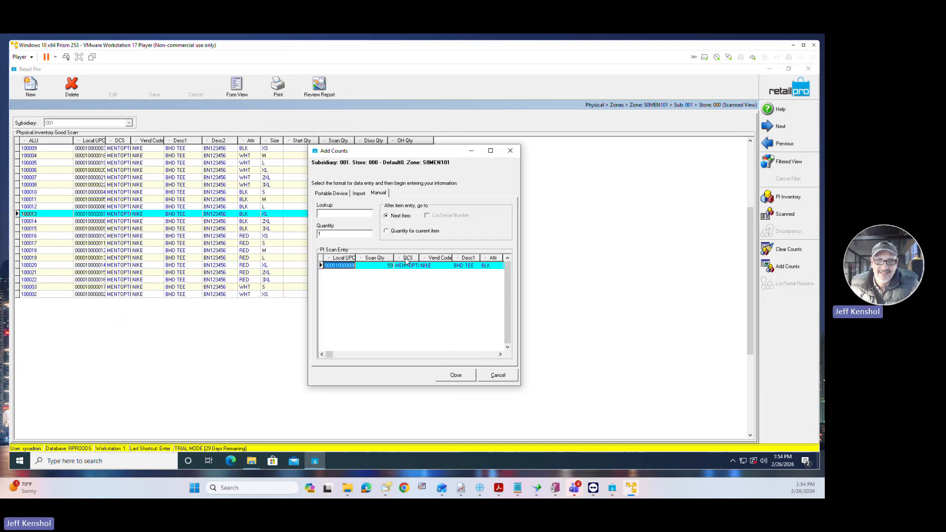
right_click(407, 262)
mouse_move(443, 298)
click(499, 306)
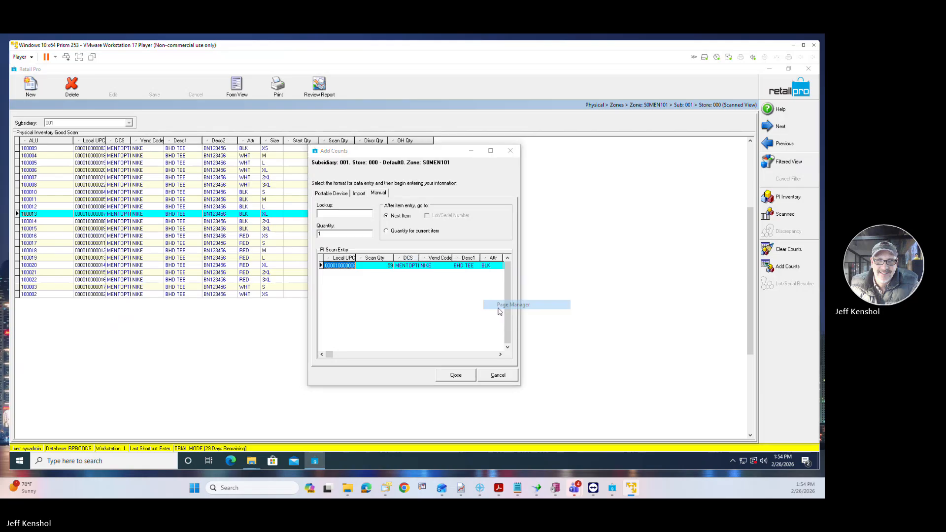
mouse_move(227, 246)
mouse_down()
mouse_move(227, 185)
mouse_move(233, 244)
mouse_up()
click(251, 276)
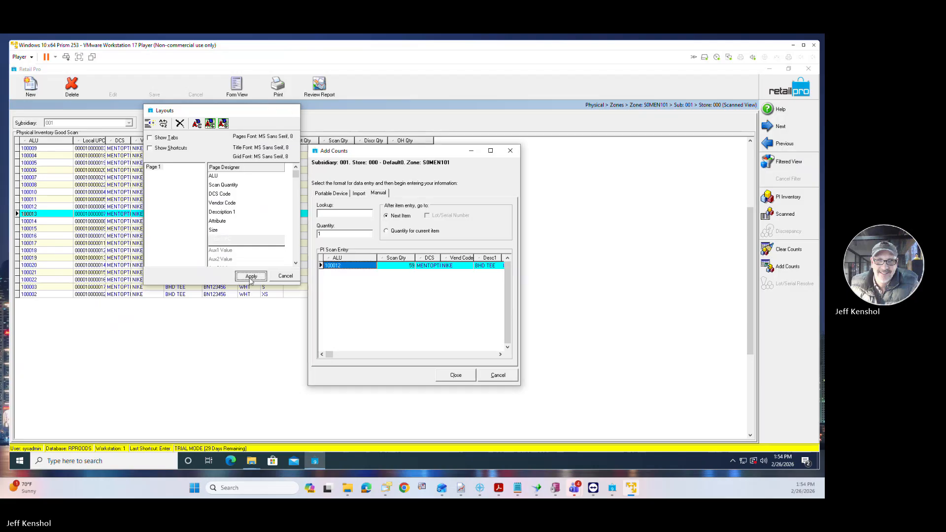
mouse_move(375, 257)
mouse_down()
mouse_move(346, 257)
mouse_move(375, 258)
mouse_up()
click(369, 268)
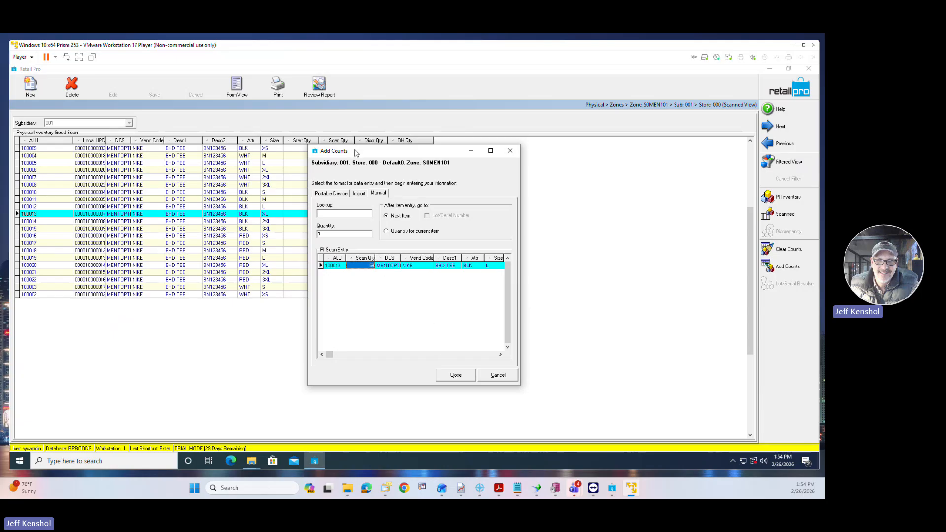
Move the Add Counts window aside to check the scanned items behind it, and close it to keep the added count.
drag(357, 154, 379, 229)
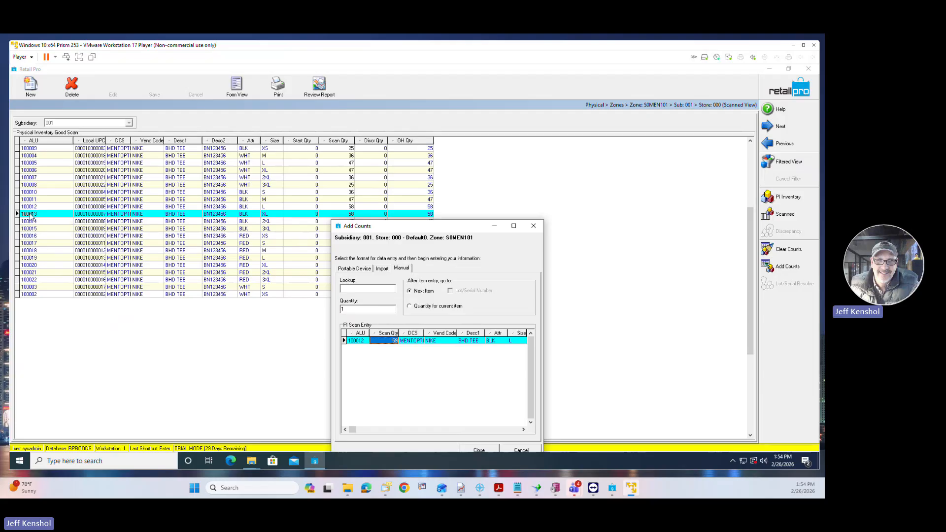
drag(390, 231, 311, 220)
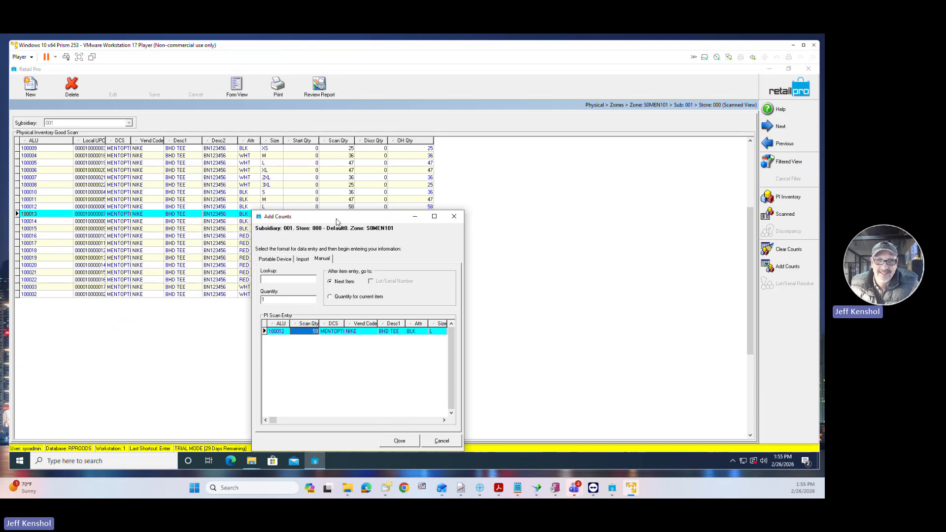
drag(337, 218, 484, 109)
click(551, 333)
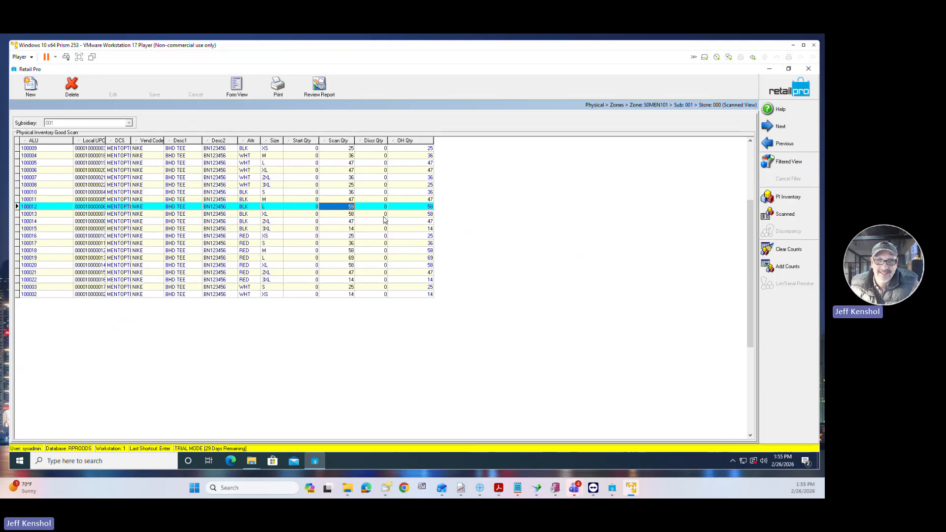
Preview the BHDV9 Zone Report good and bad for the selected record.
click(278, 88)
click(351, 212)
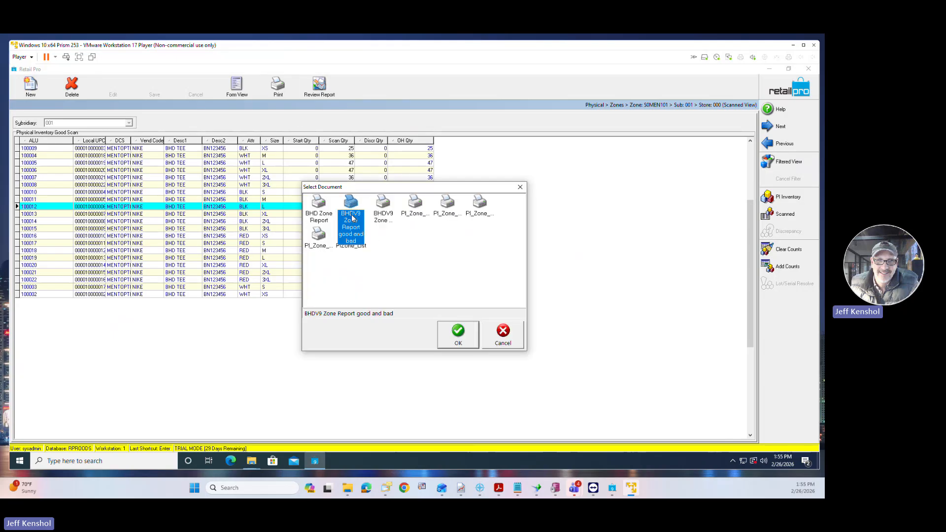
click(450, 331)
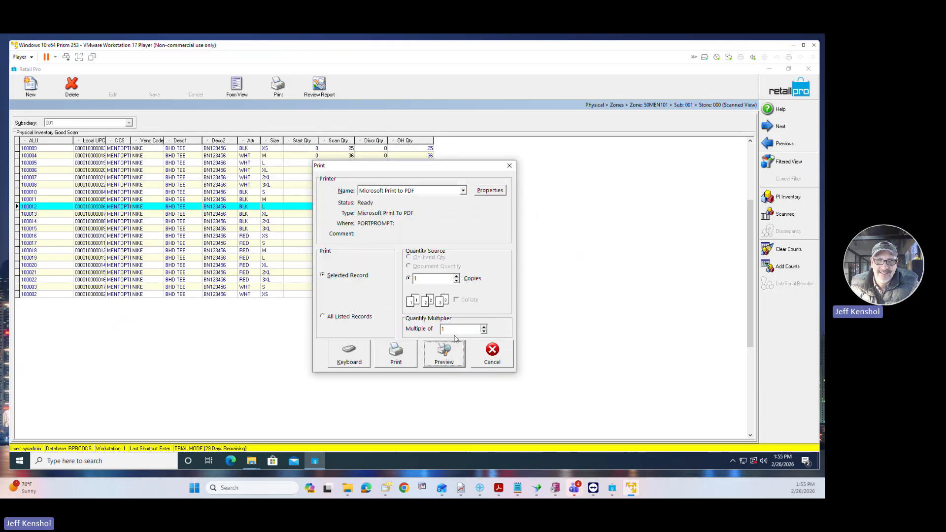
click(443, 355)
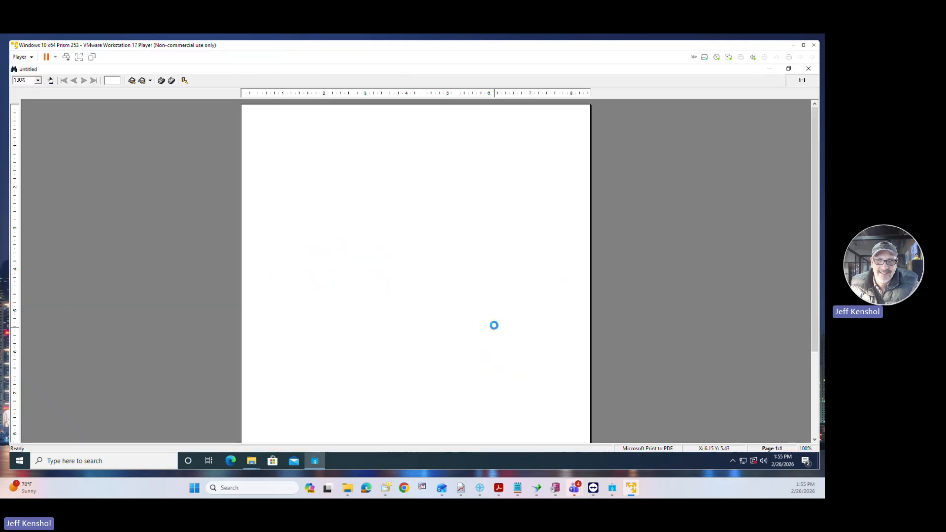
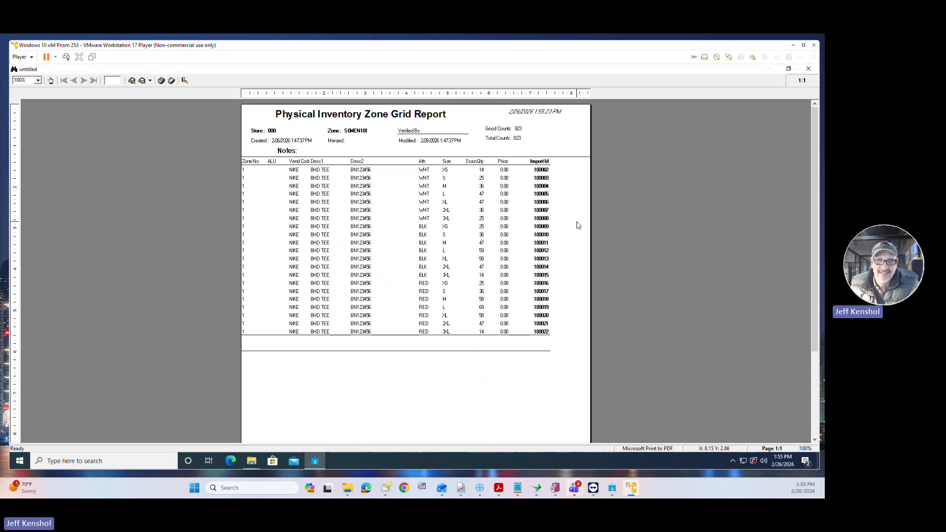
Enlarge the preview's toolbar buttons, and close the report without saving it to return to the zones list.
right_click(203, 81)
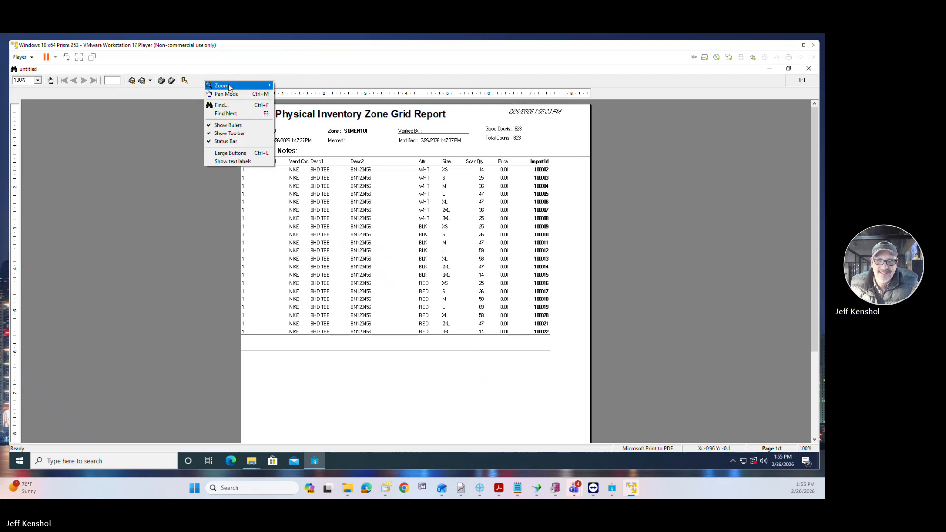
click(237, 152)
click(254, 85)
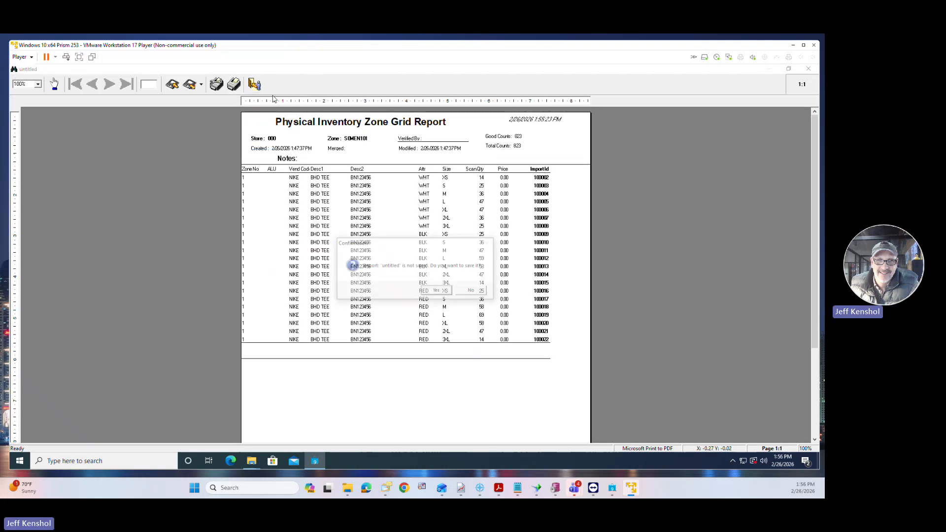
click(446, 294)
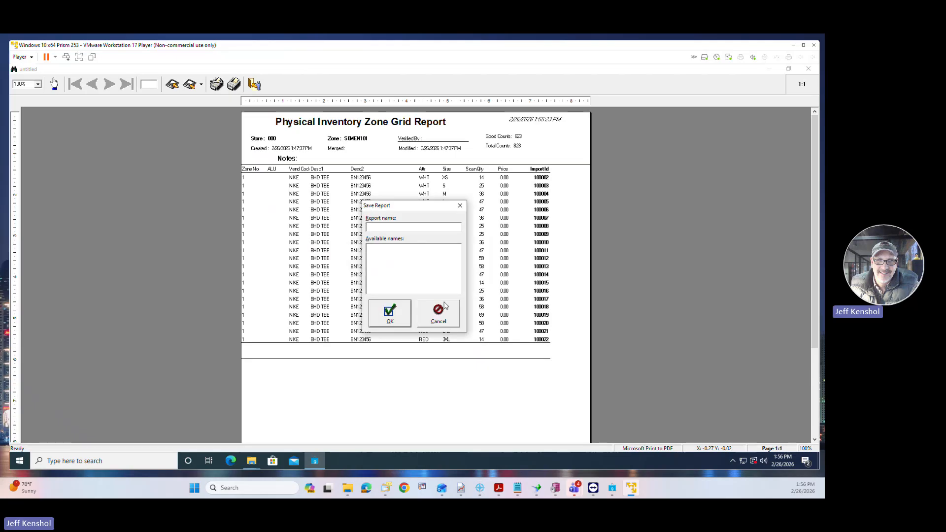
click(442, 313)
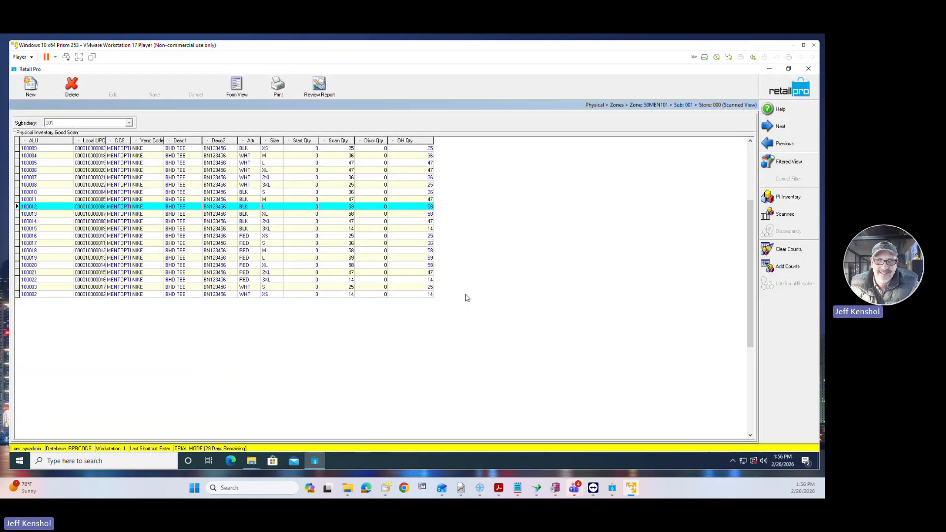
click(788, 93)
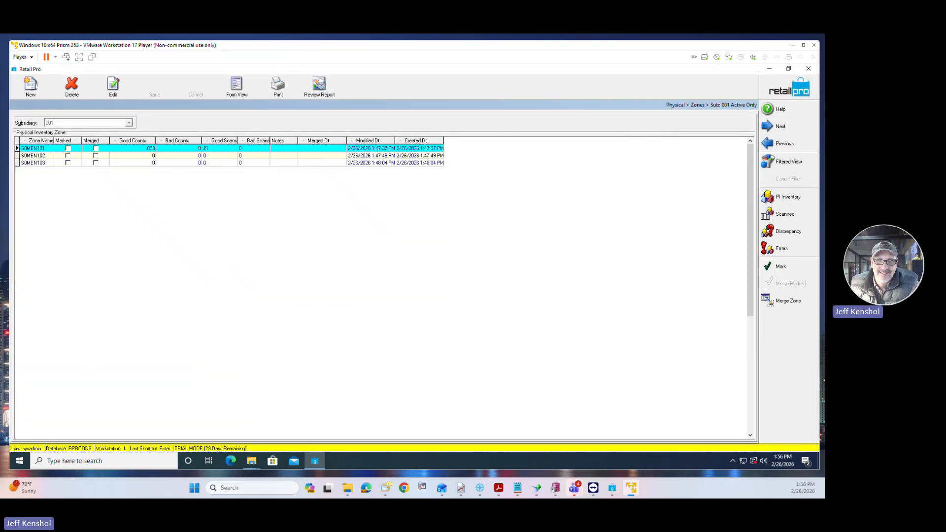
Merge zone S0MEN101 into Physical Inventory and confirm the merge.
click(150, 149)
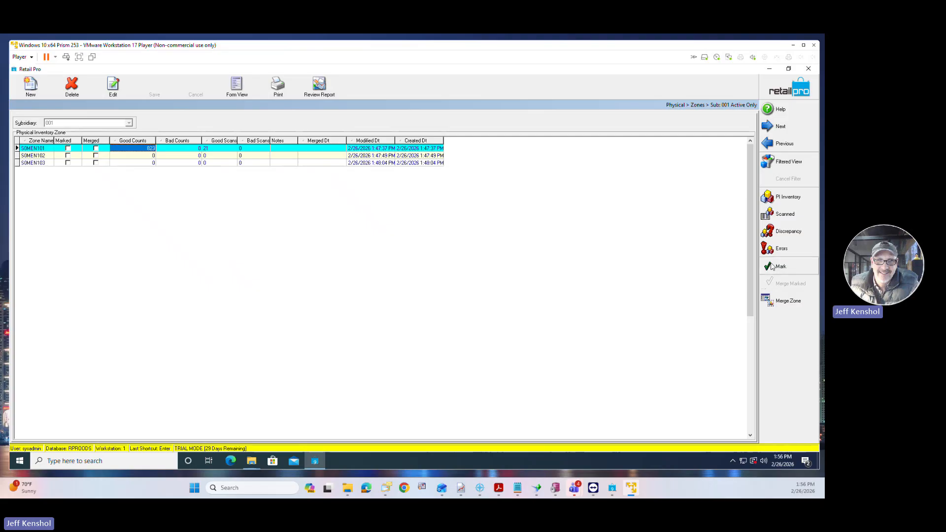
click(778, 303)
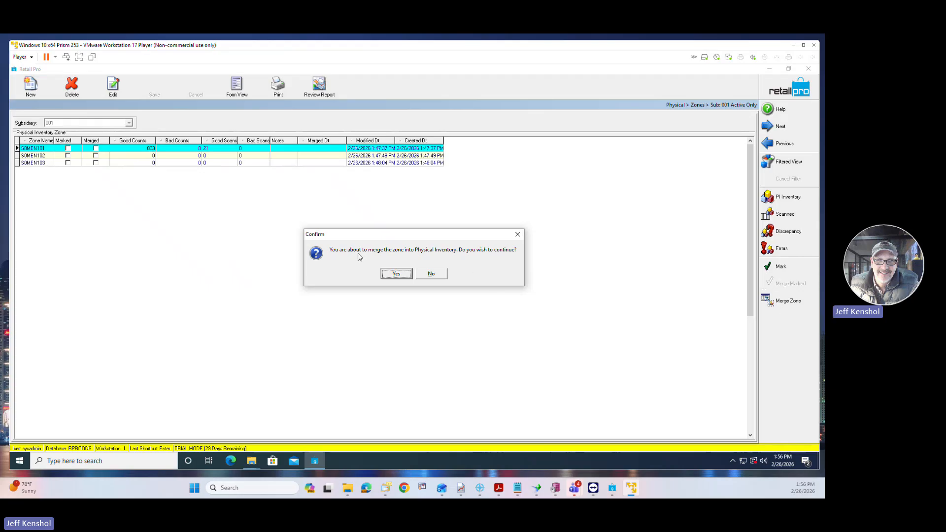
click(402, 276)
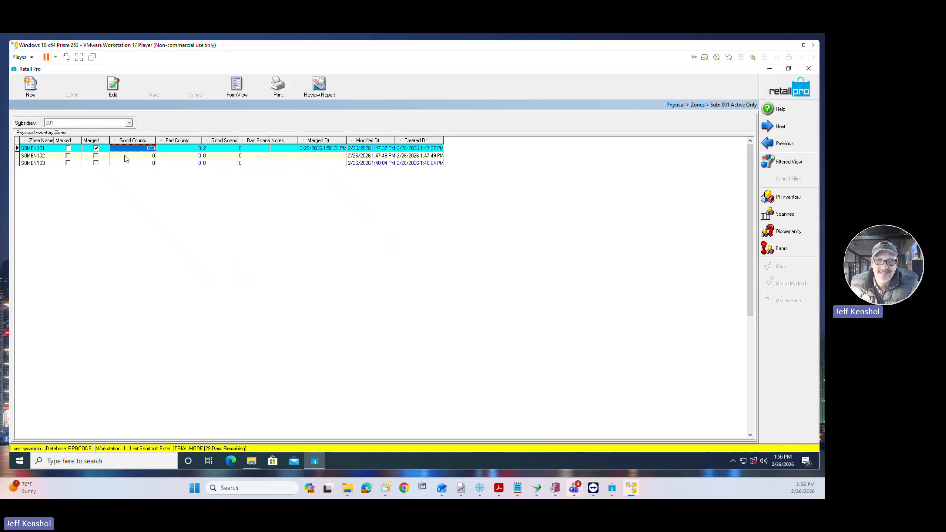
click(103, 151)
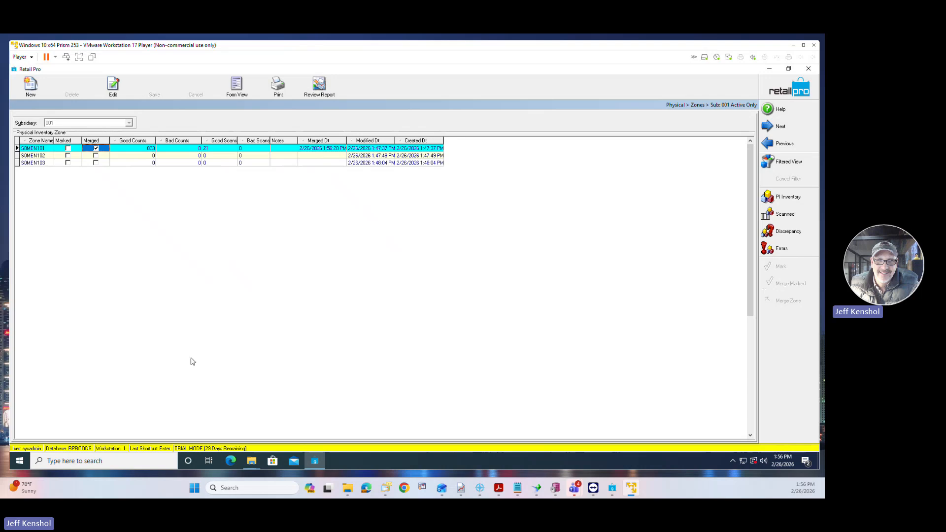
click(101, 156)
click(103, 163)
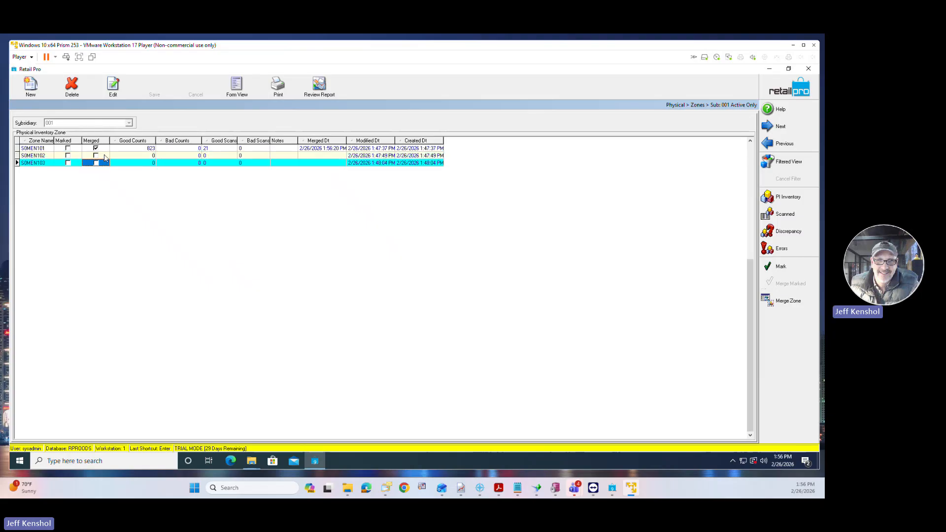
click(151, 148)
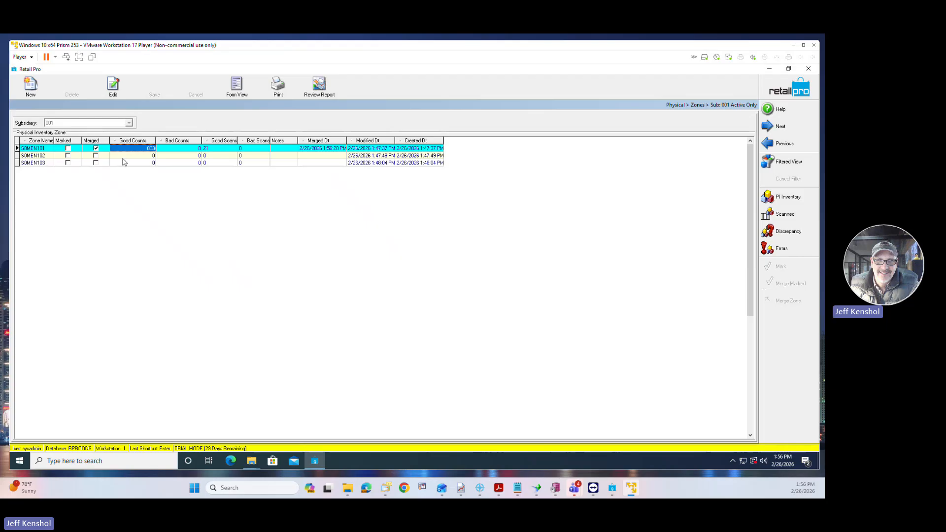
click(101, 148)
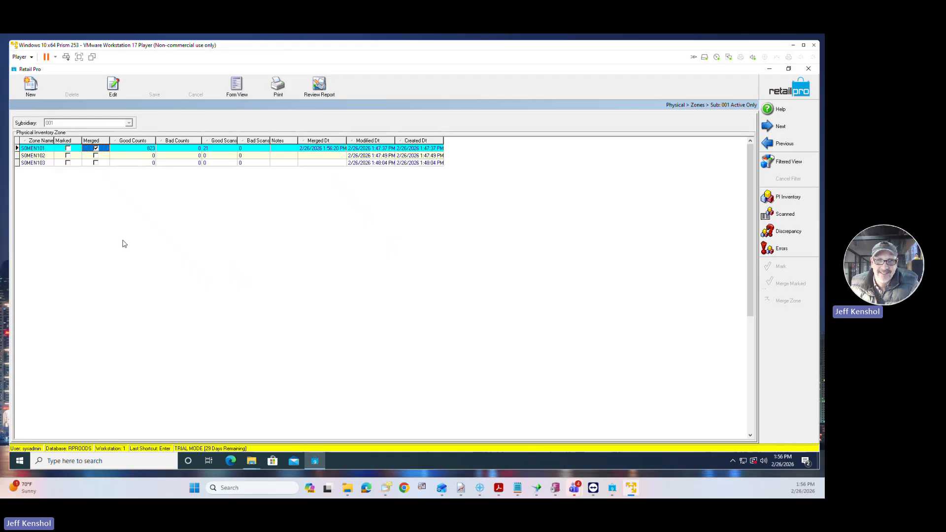
Import scanned counts for zone S0MEN102 from Zone2.txt on the desktop, and finish adding counts.
click(42, 156)
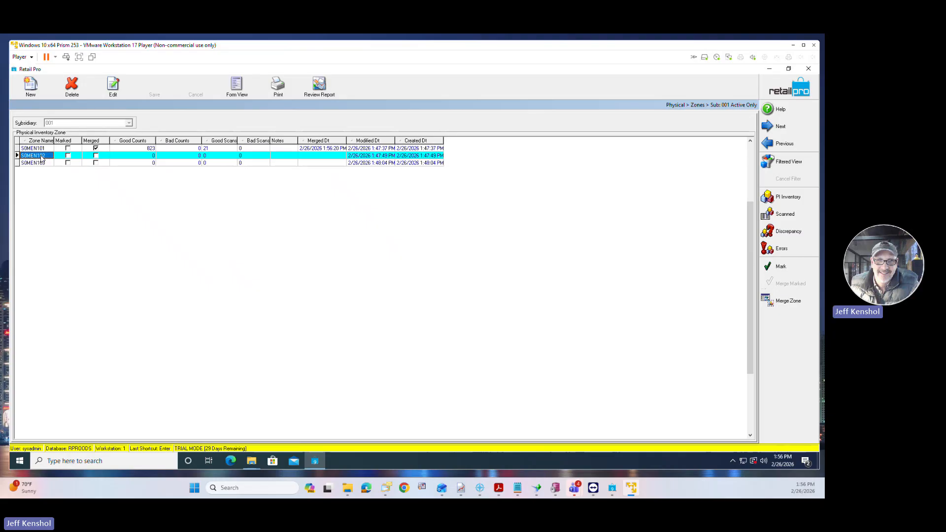
click(789, 221)
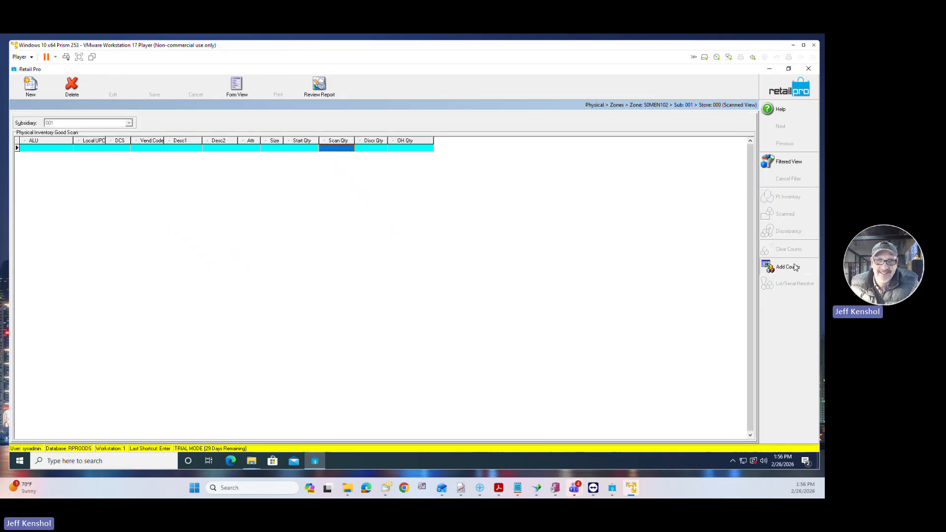
click(787, 267)
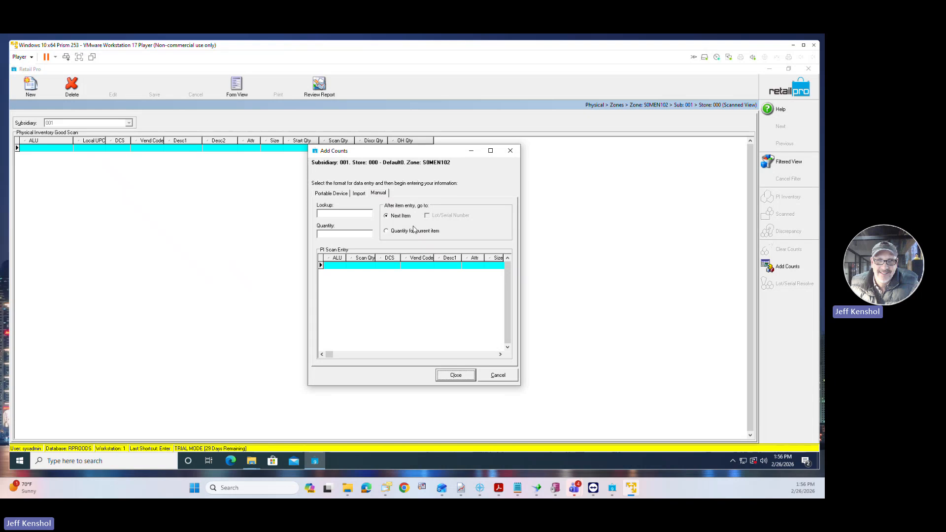
click(358, 195)
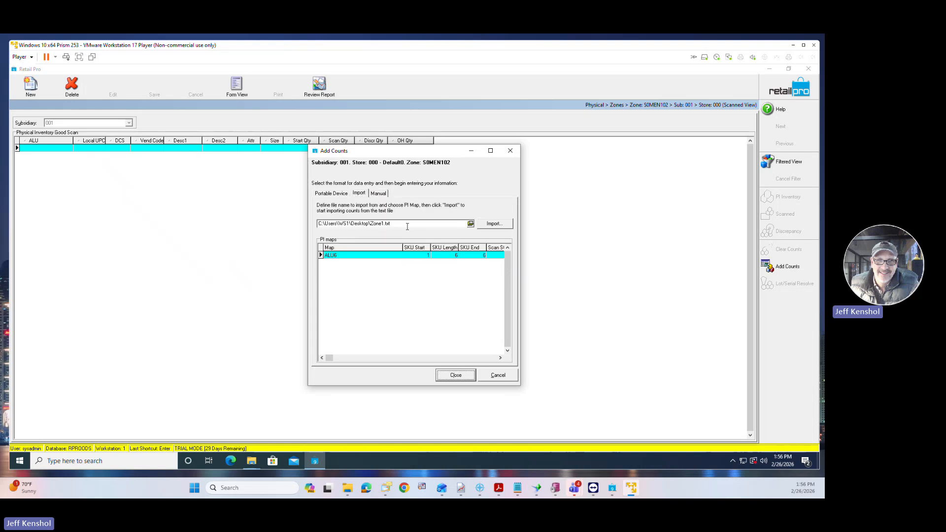
click(383, 224)
key(BackSpace)
text(2)
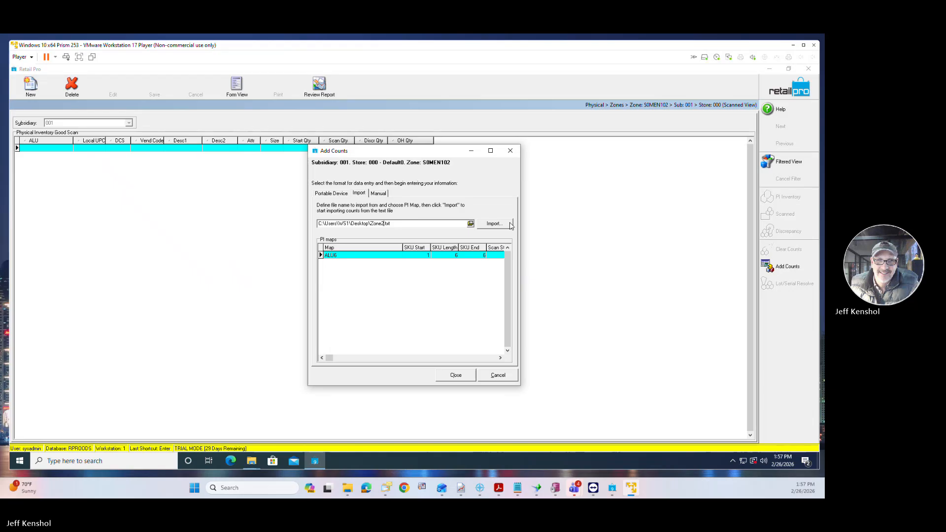
click(496, 225)
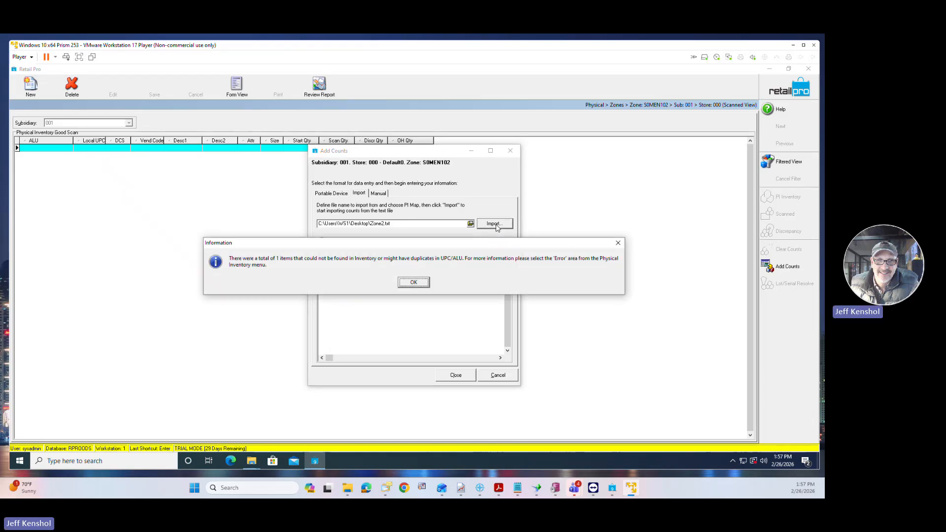
click(424, 283)
click(458, 376)
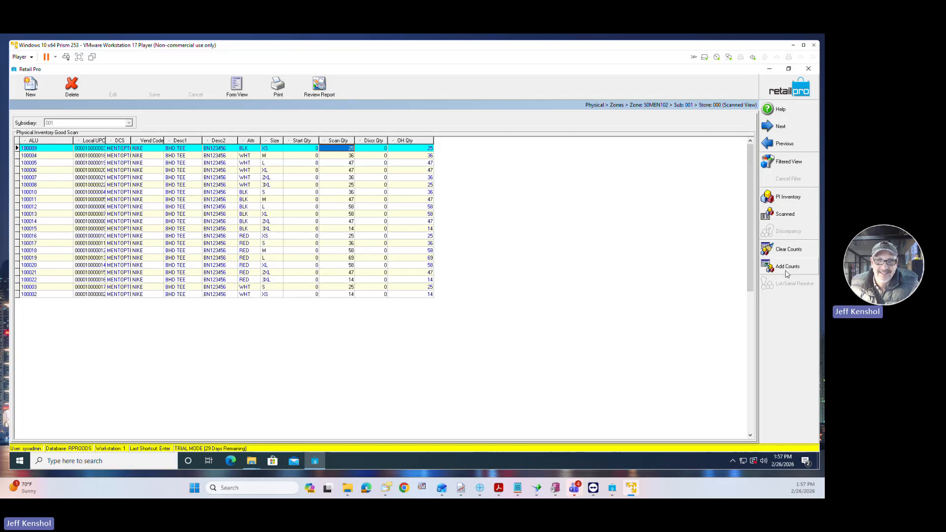
Resolve the import errors of zone S0MEN102, moving valid scans to the good scans and deleting the bad one.
click(781, 144)
click(782, 249)
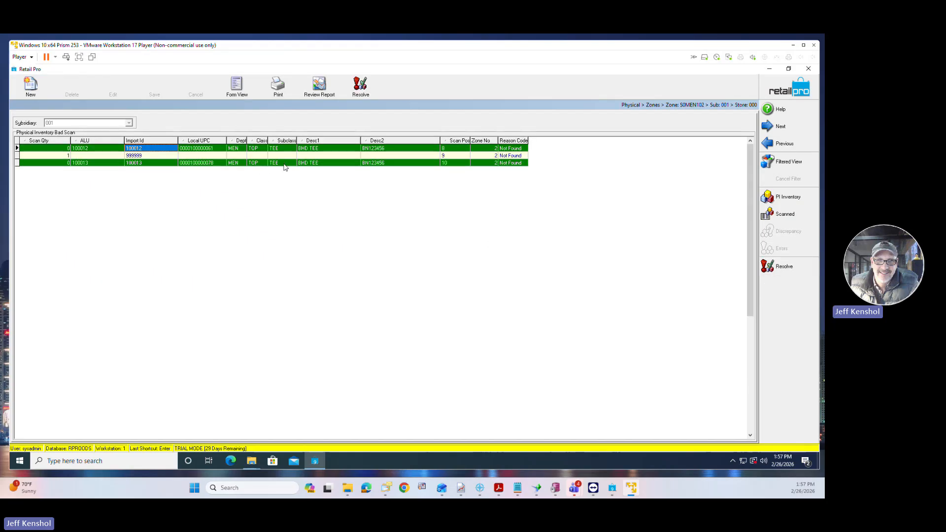
click(360, 87)
click(397, 277)
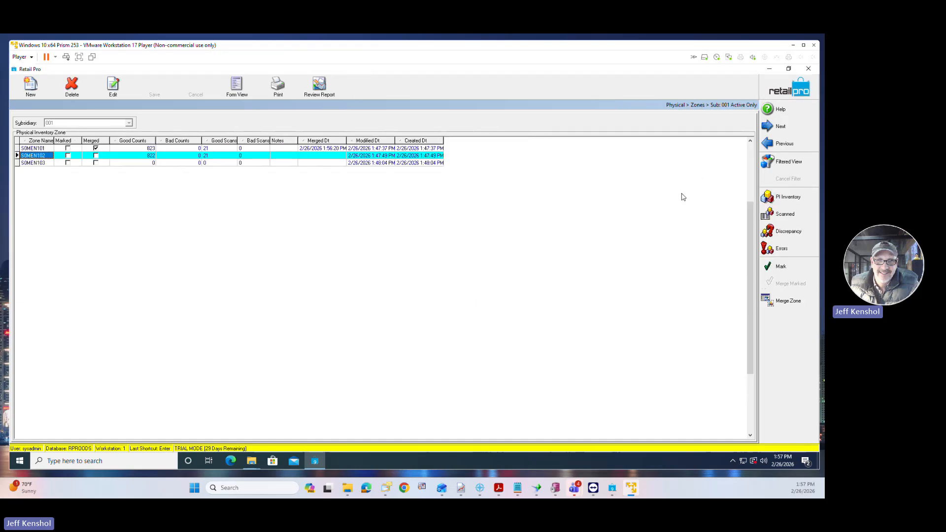
click(785, 219)
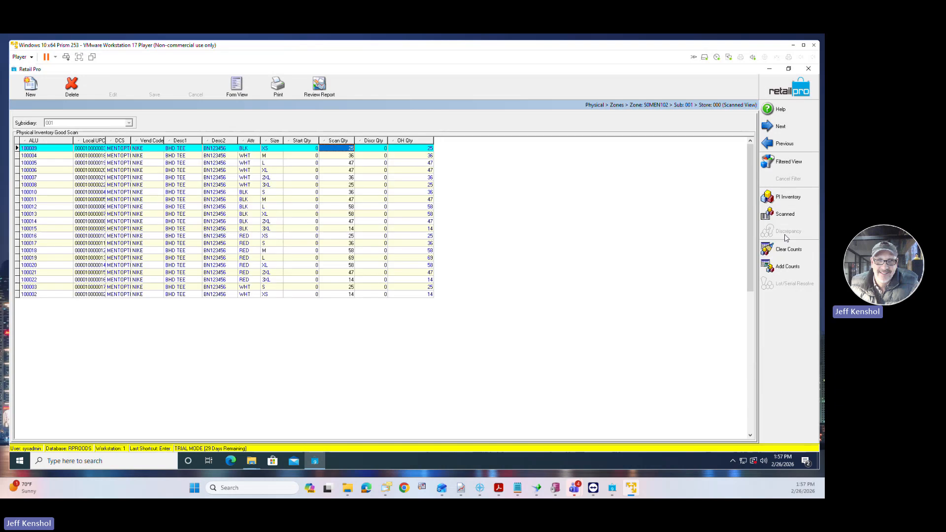
click(784, 266)
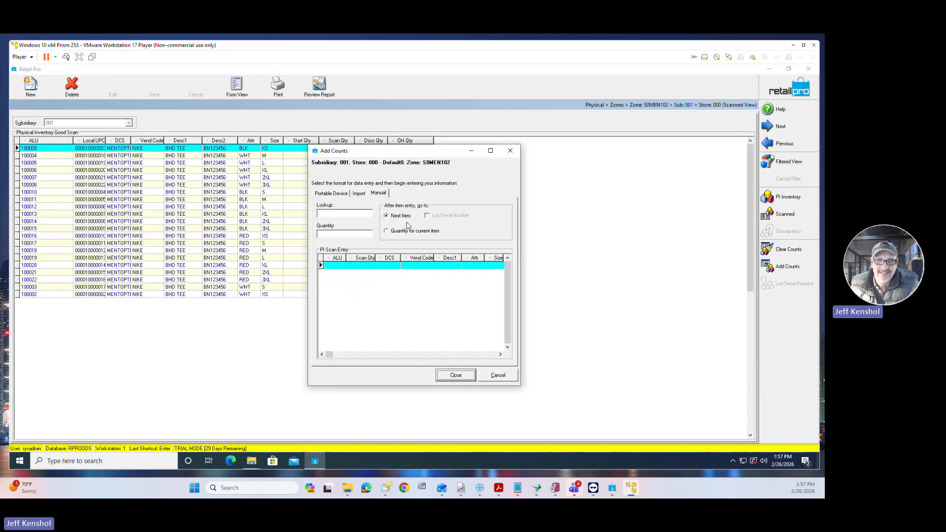
click(510, 151)
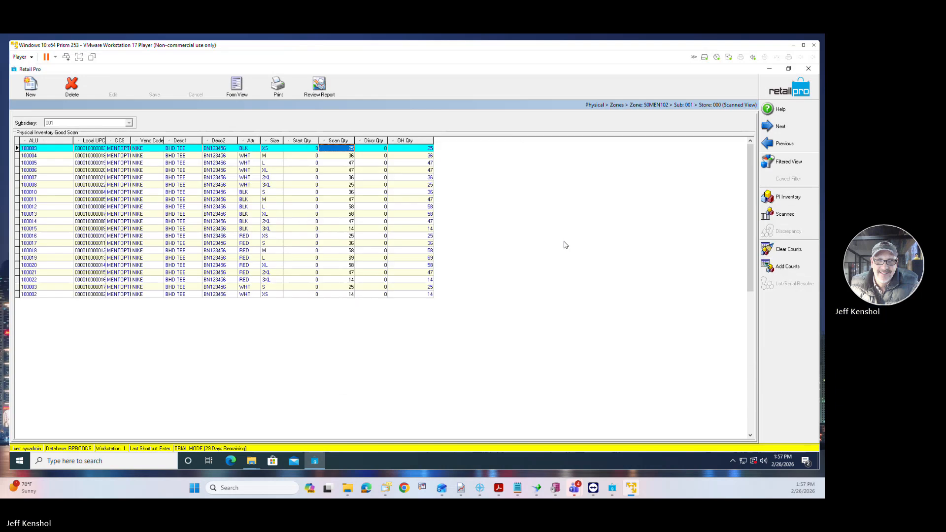
click(778, 143)
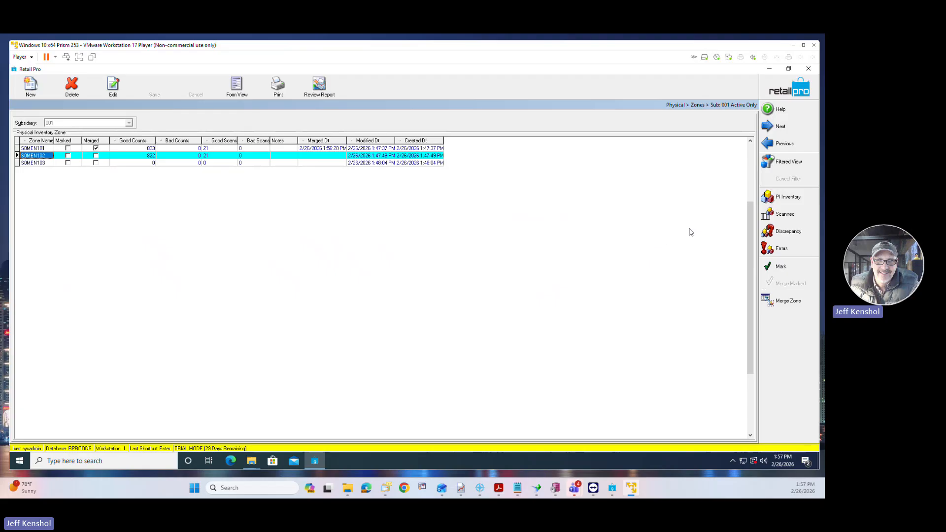
Merge zone S0MEN102 into Physical Inventory and confirm the merge.
click(776, 302)
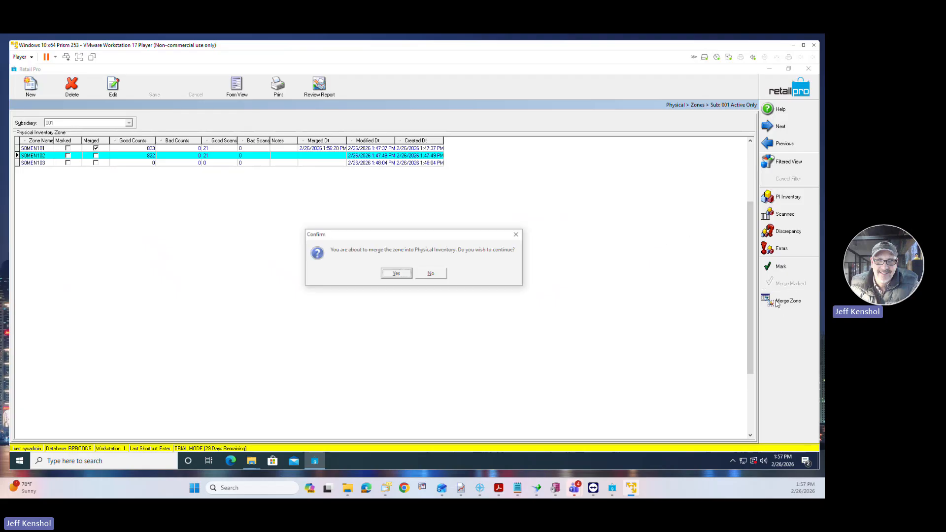
click(398, 274)
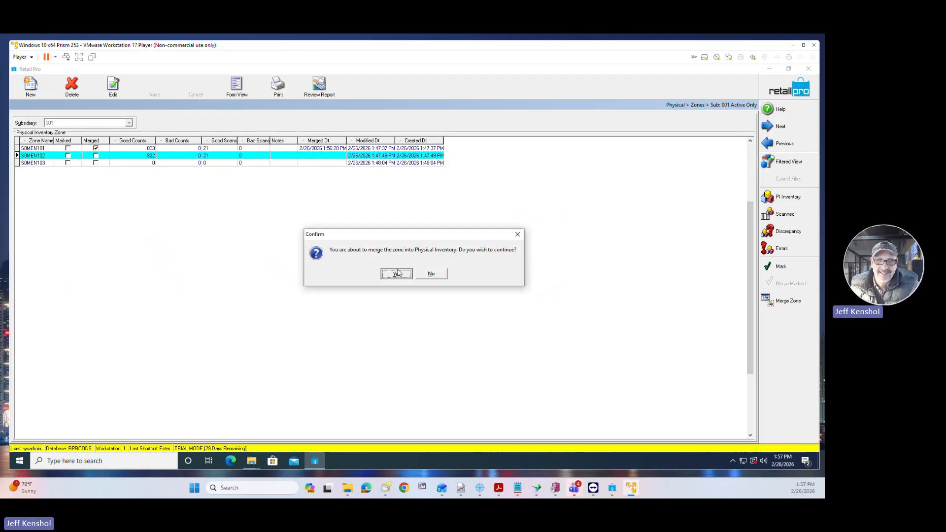
Import scanned counts for zone S0MEN103 from Zone3.txt on the desktop using the ALU6 map, and finish adding counts.
click(107, 163)
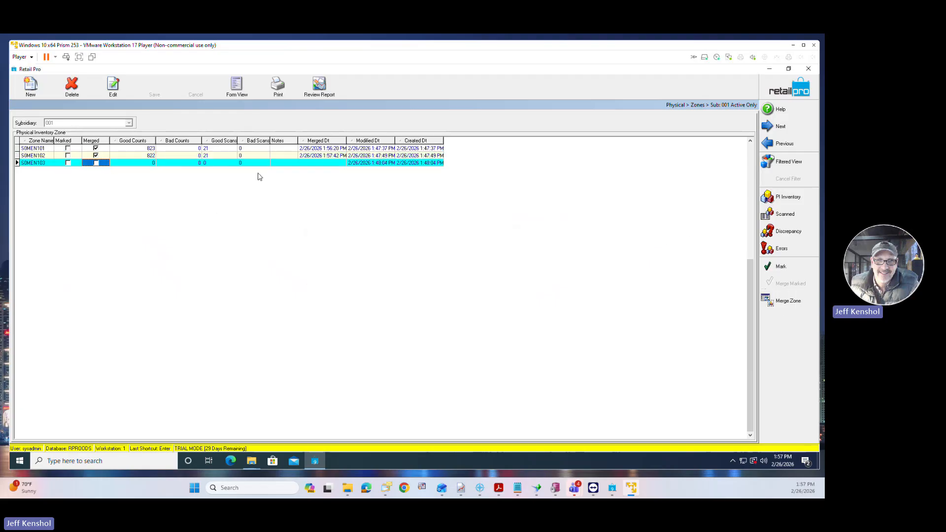
click(783, 215)
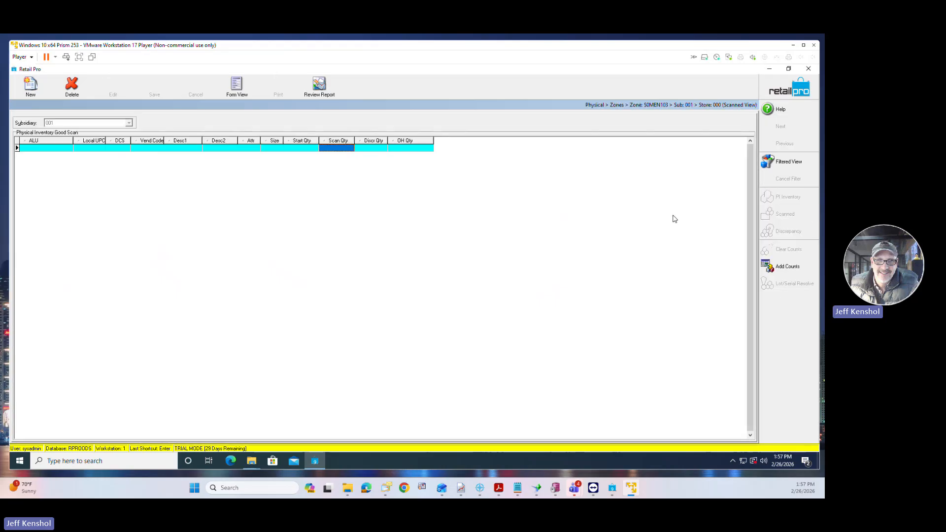
click(783, 266)
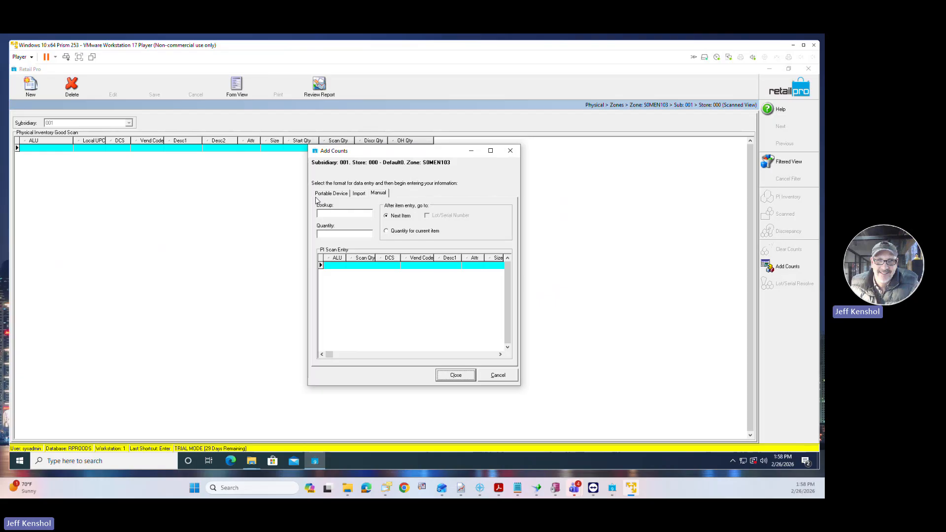
click(361, 195)
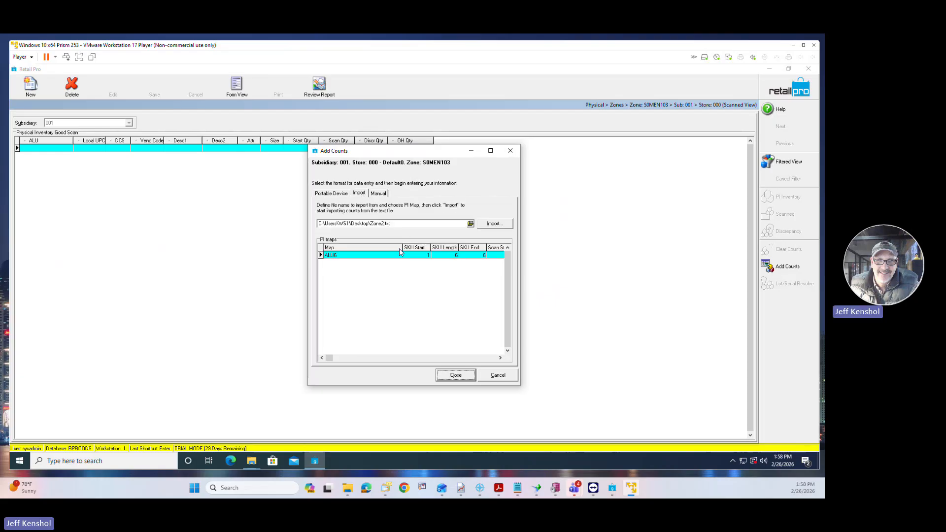
click(379, 254)
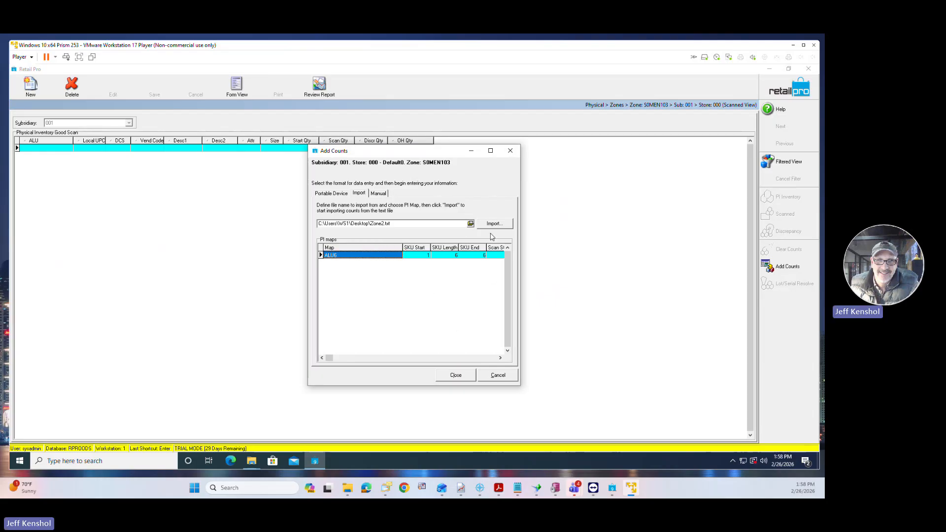
click(384, 224)
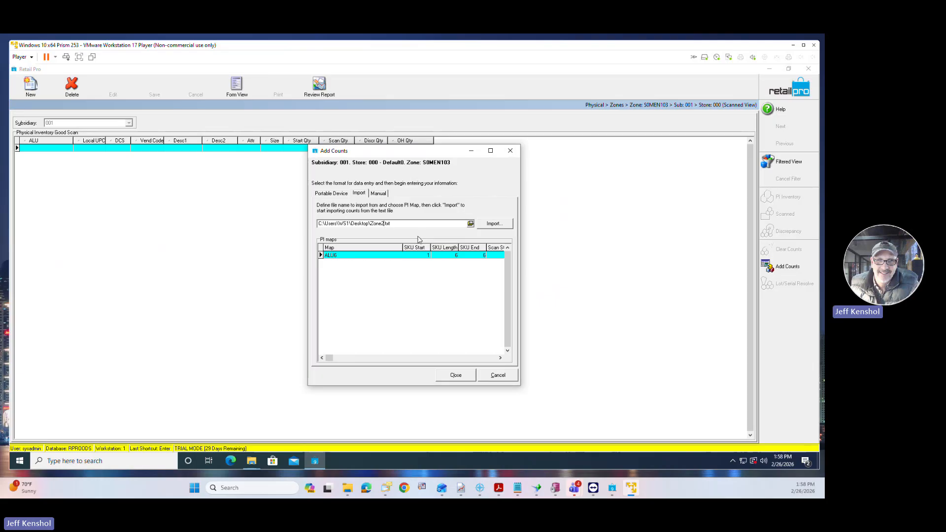
key(BackSpace)
text(3)
click(495, 223)
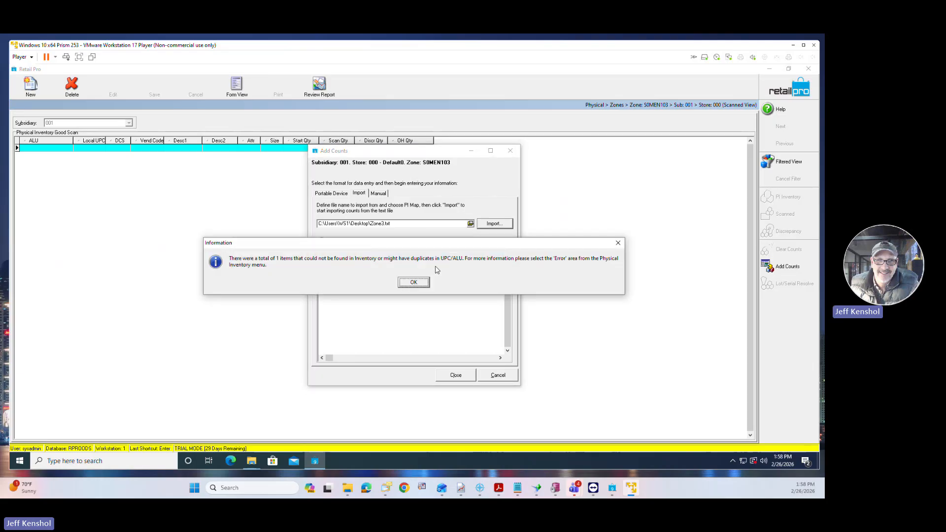
click(418, 283)
click(468, 378)
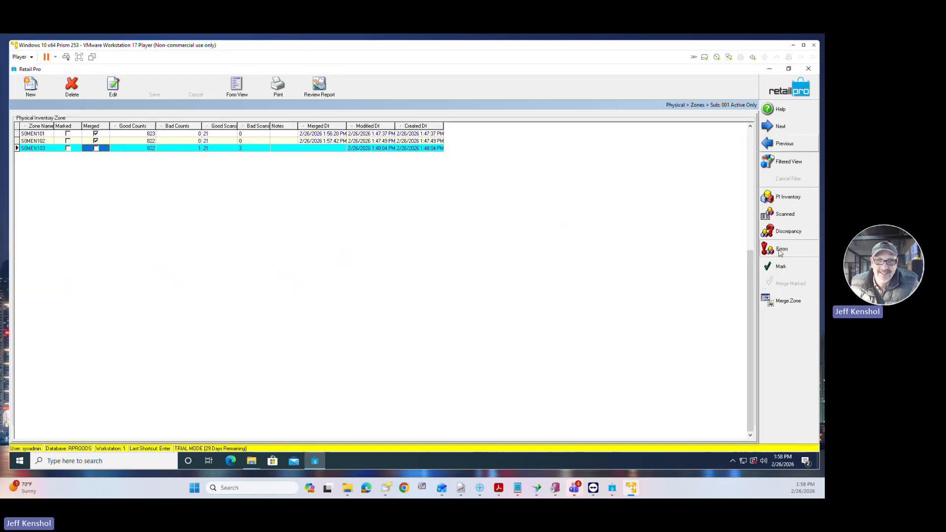
Resolve zone S0MEN103's import errors, moving 2 scans to the good scan table and deleting the bad scan 999999.
click(138, 155)
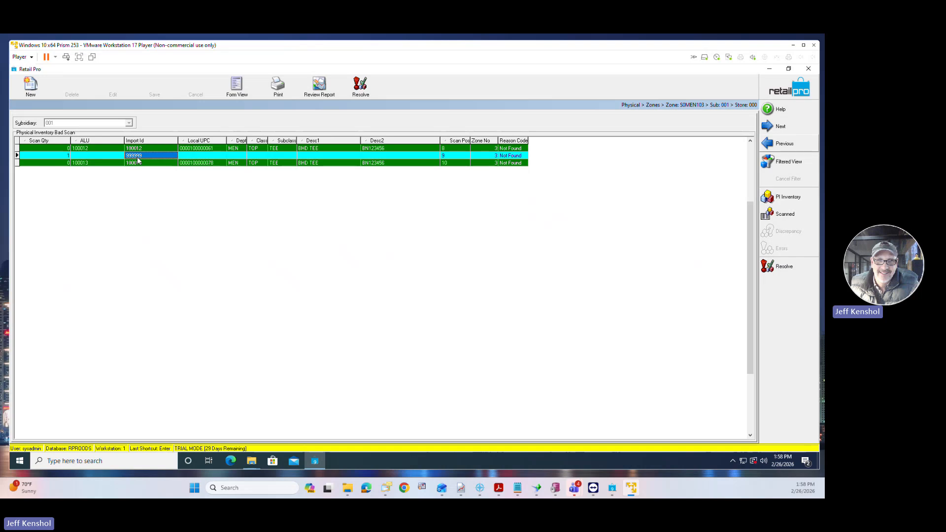
right_click(143, 156)
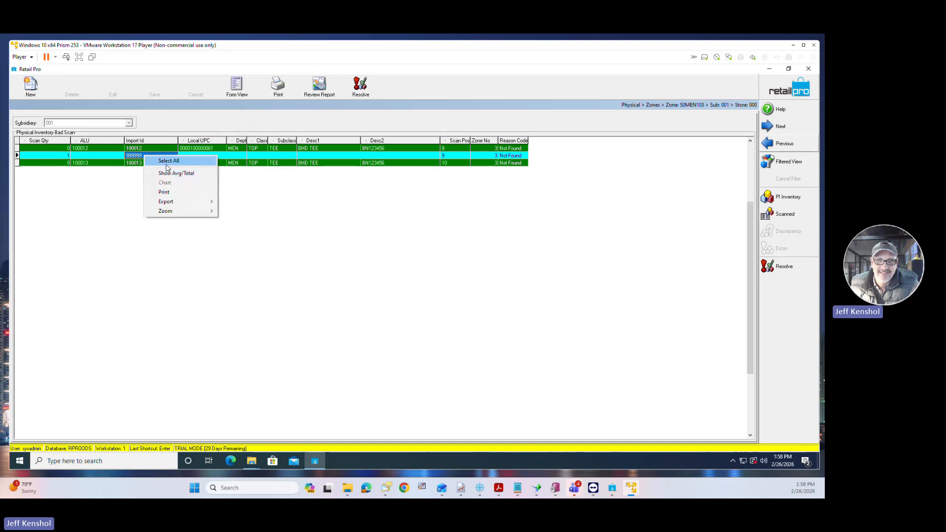
click(311, 156)
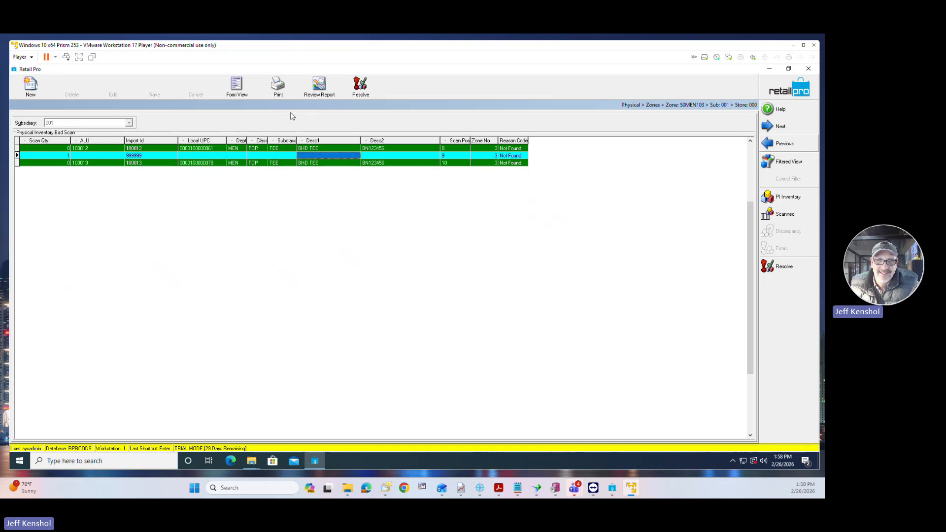
click(360, 86)
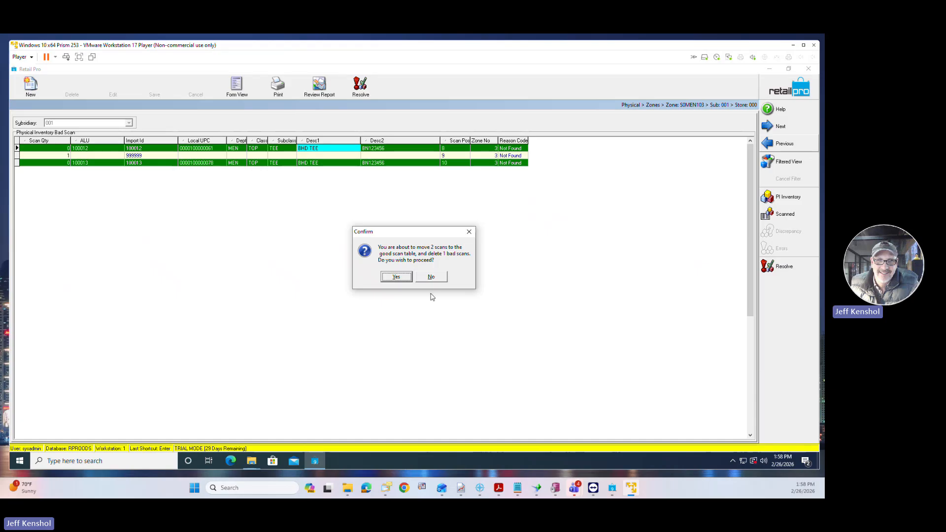
click(400, 278)
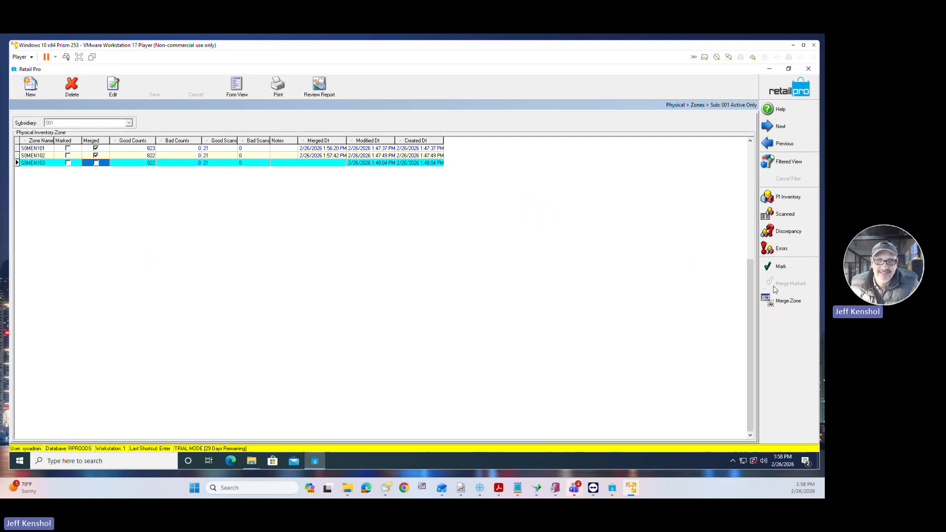
Merge zone S0MEN103 into Physical Inventory and confirm the merge.
click(792, 307)
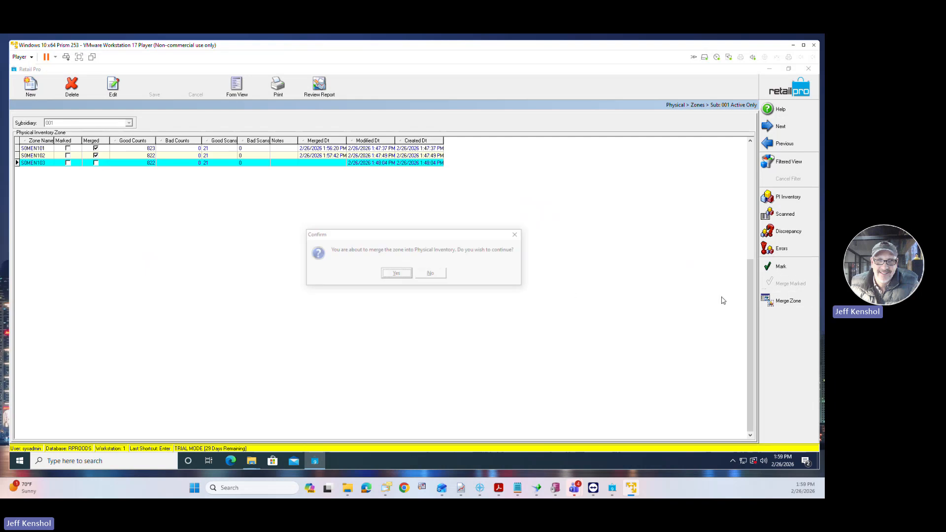
click(401, 277)
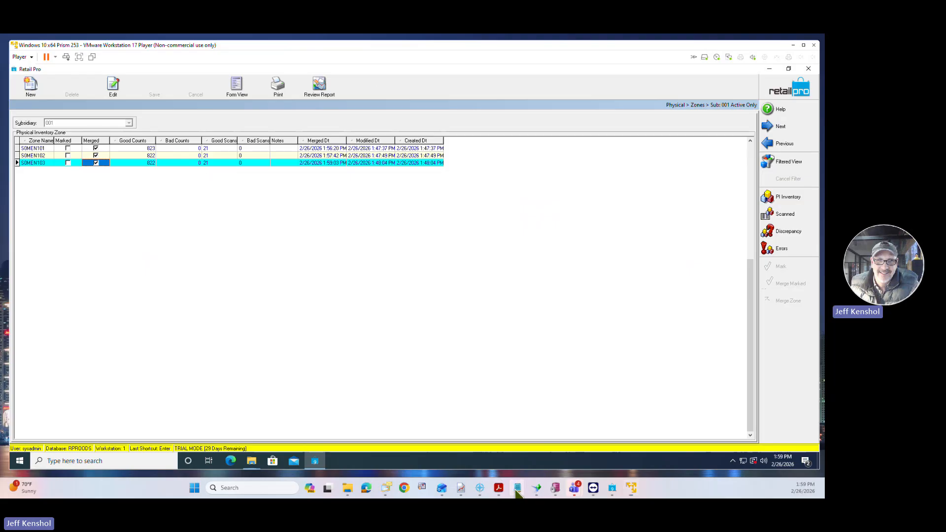
Review the Start and Count instructions in the PI Steps9.txt notes, including the count sheet option, then return to the zone list.
mouse_move(518, 487)
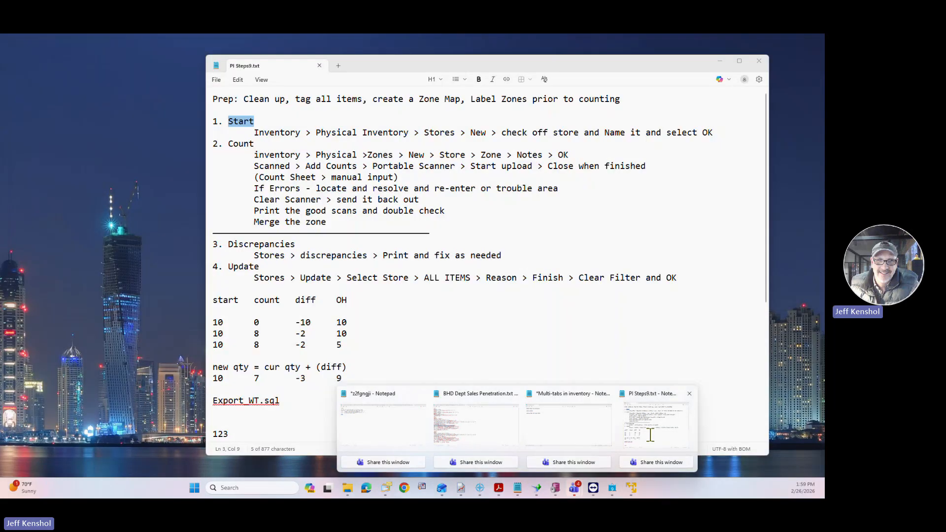
click(633, 442)
click(264, 127)
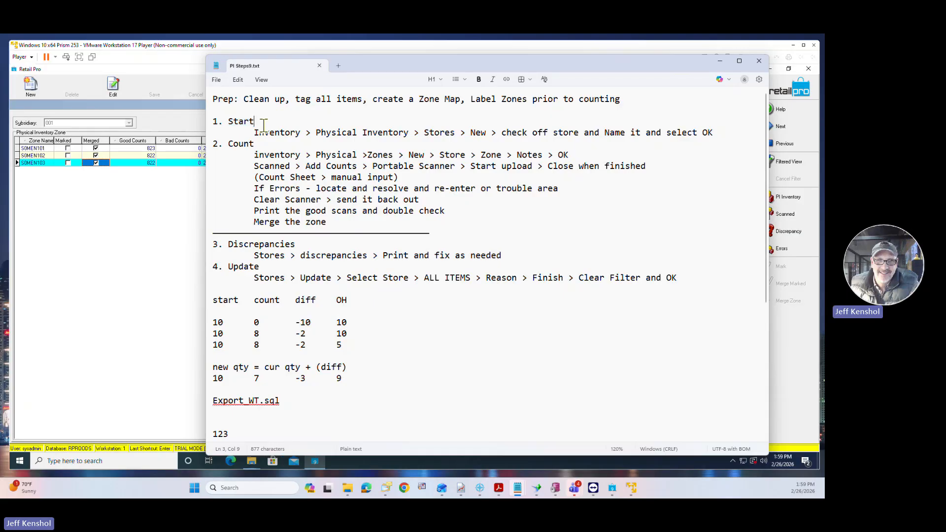
drag(389, 133, 647, 138)
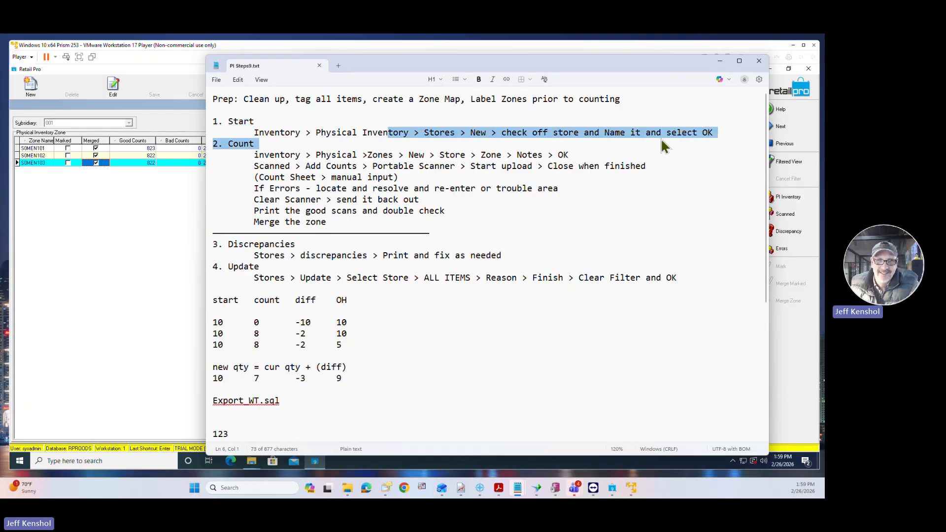
click(335, 154)
drag(264, 153, 470, 154)
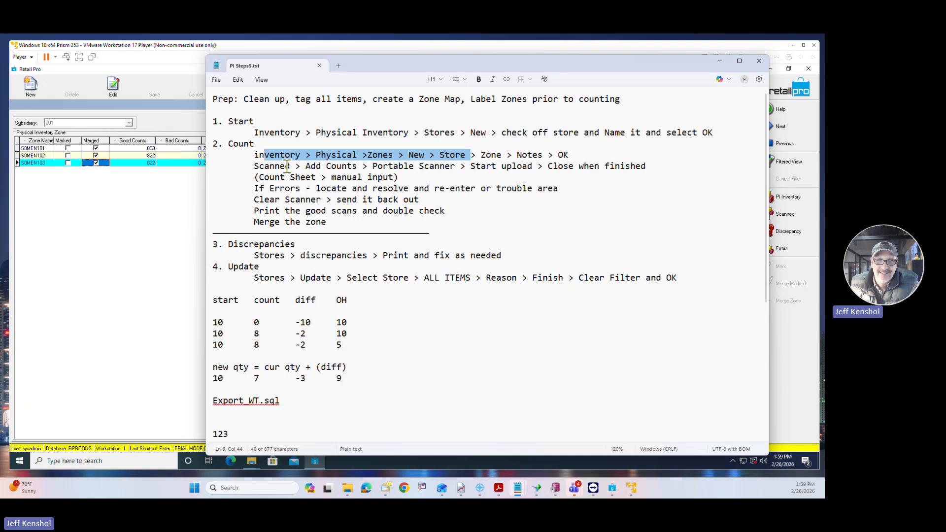
drag(286, 166, 450, 170)
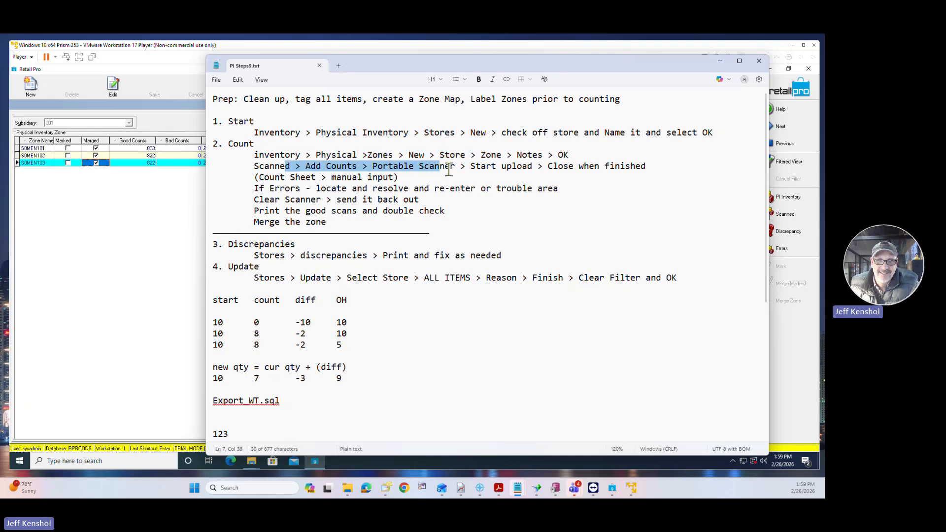
click(475, 168)
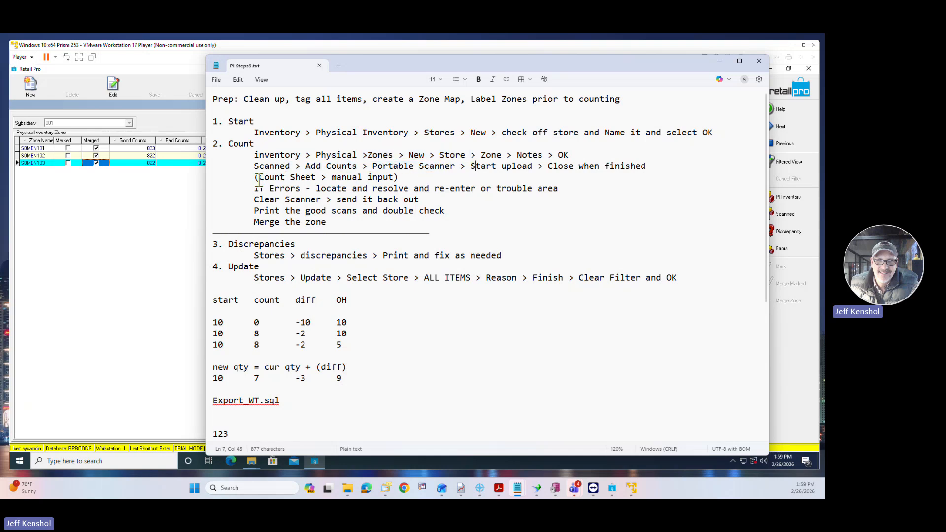
drag(254, 177, 401, 183)
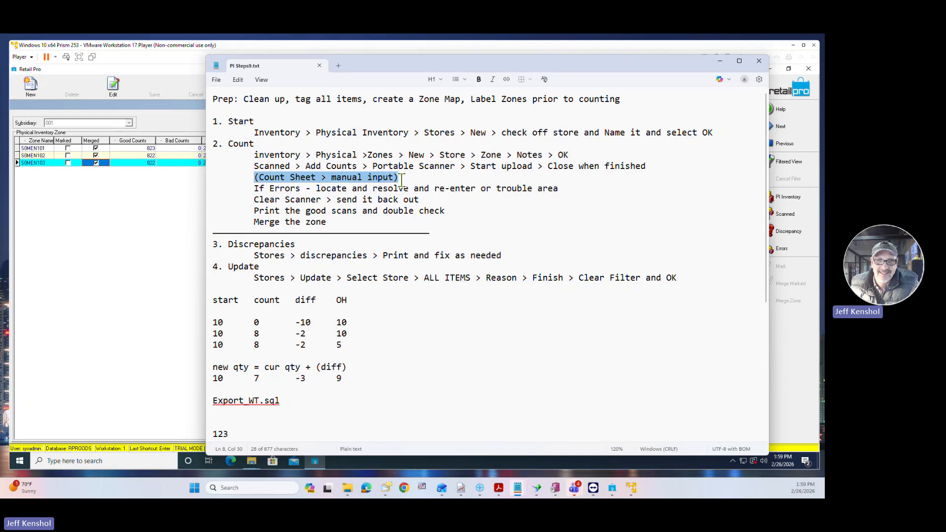
click(255, 199)
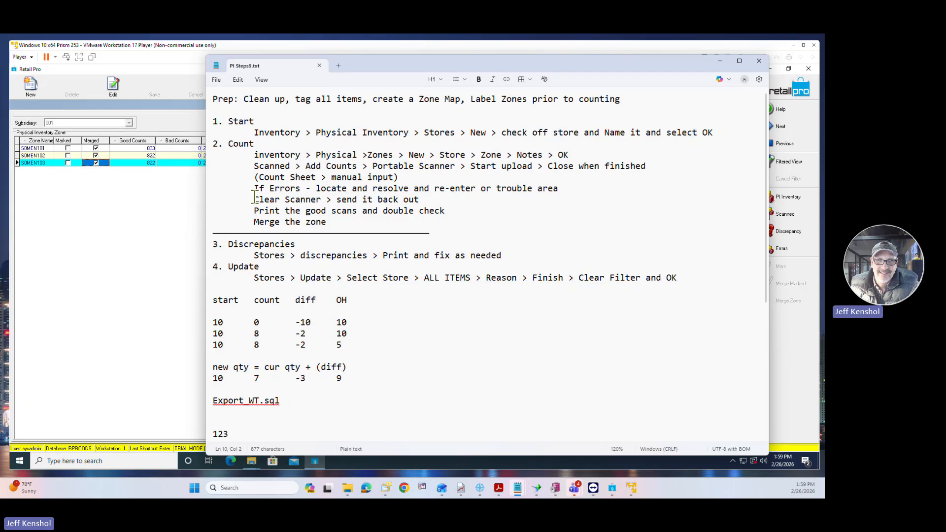
drag(255, 198, 323, 199)
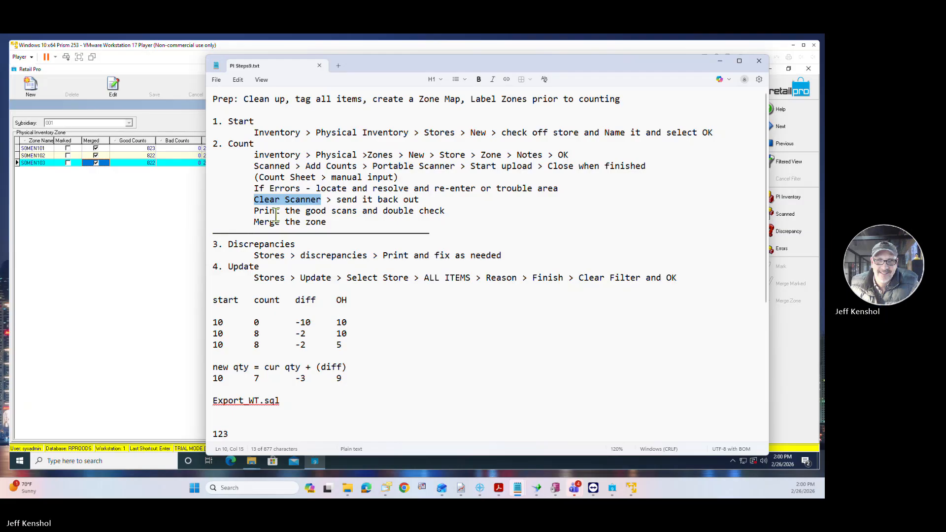
drag(268, 211, 445, 213)
drag(327, 221, 251, 221)
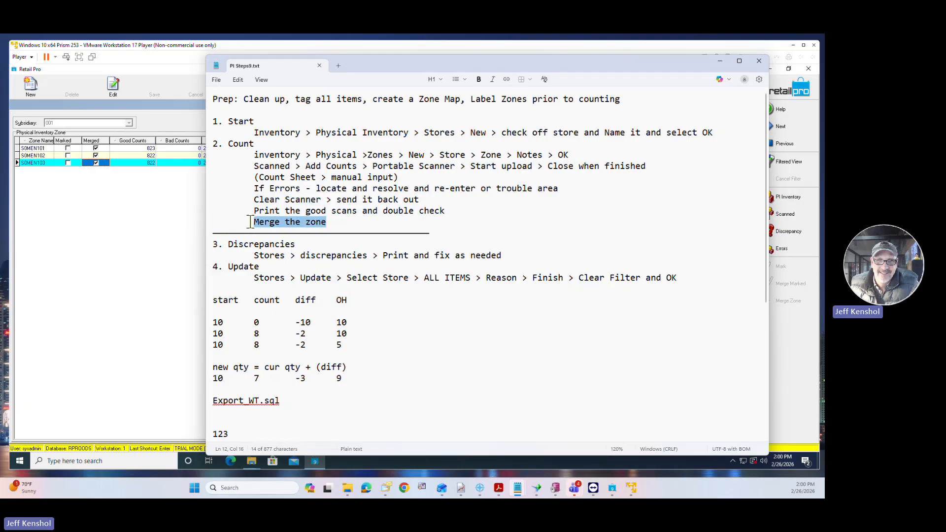
double_click(291, 177)
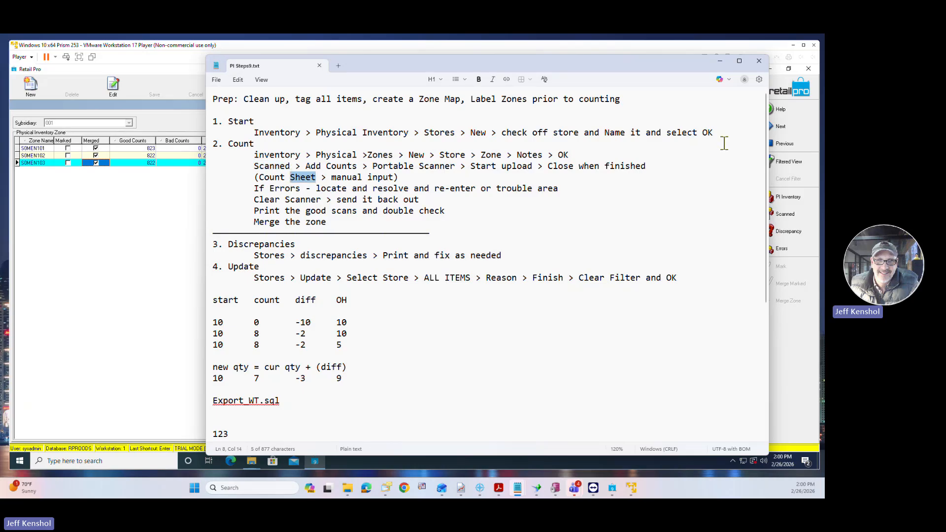
click(719, 60)
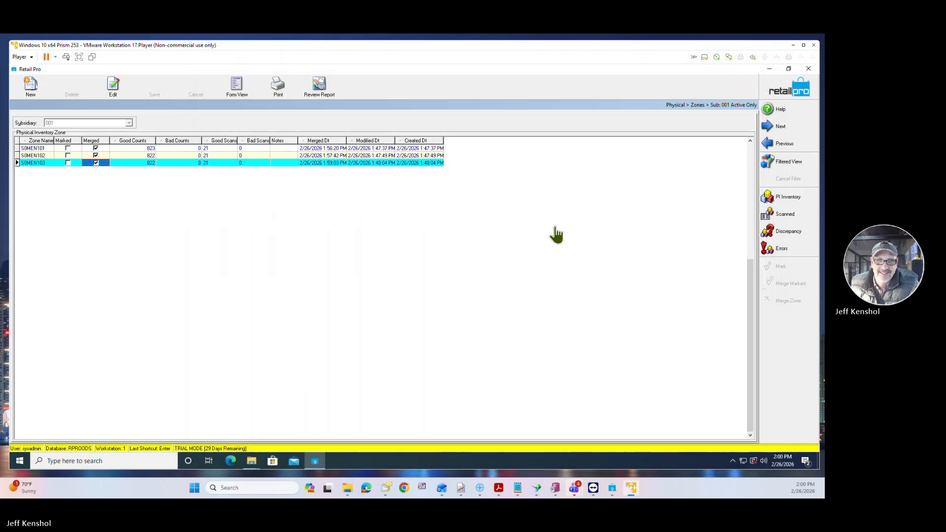
Open the main inventory list and filter it to items whose Description 1 matches TEE.
click(784, 93)
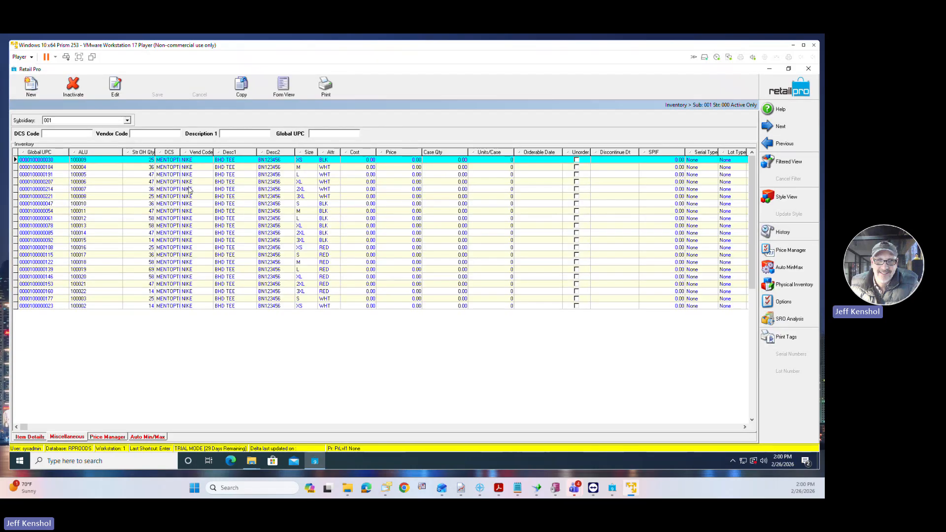
click(774, 164)
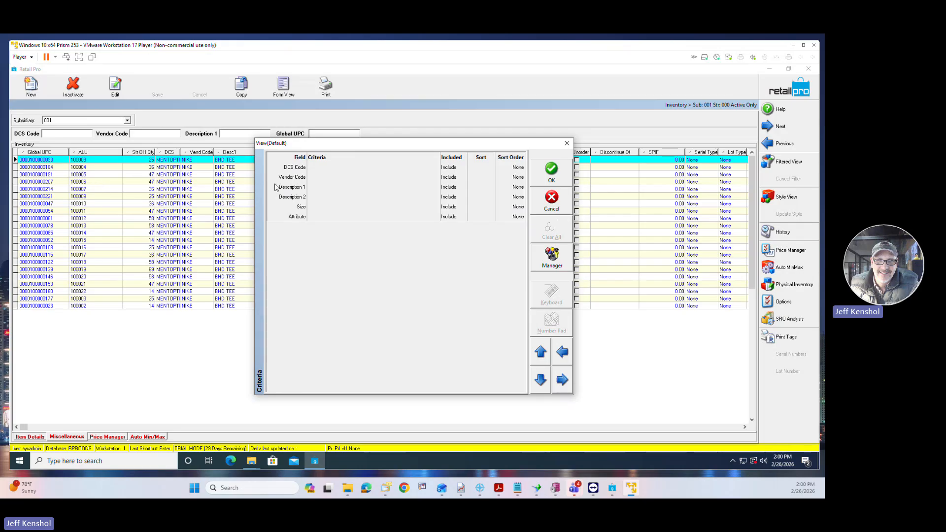
click(324, 191)
click(328, 187)
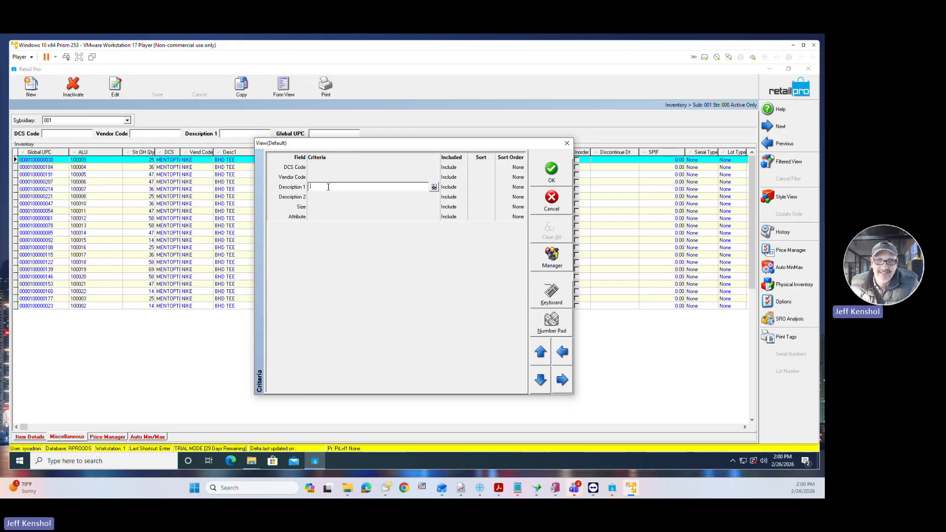
text(TEE)
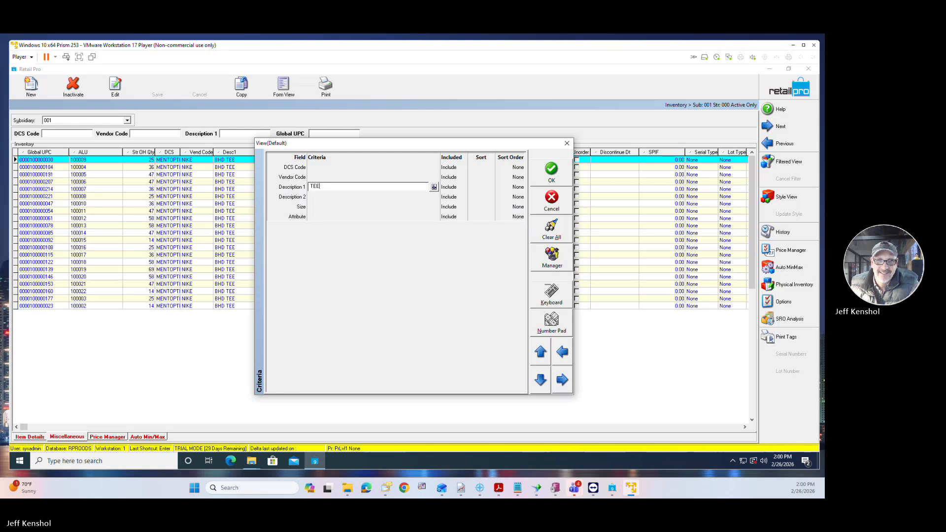
click(552, 180)
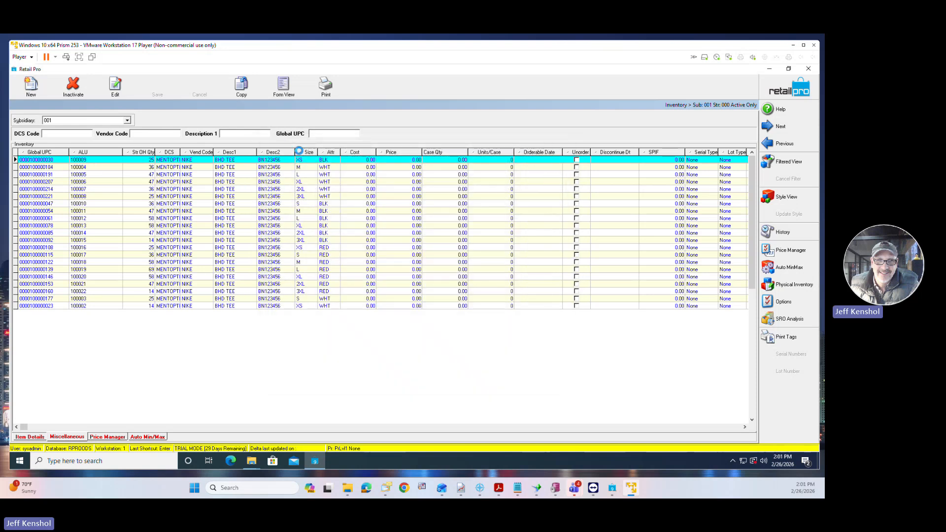
click(227, 170)
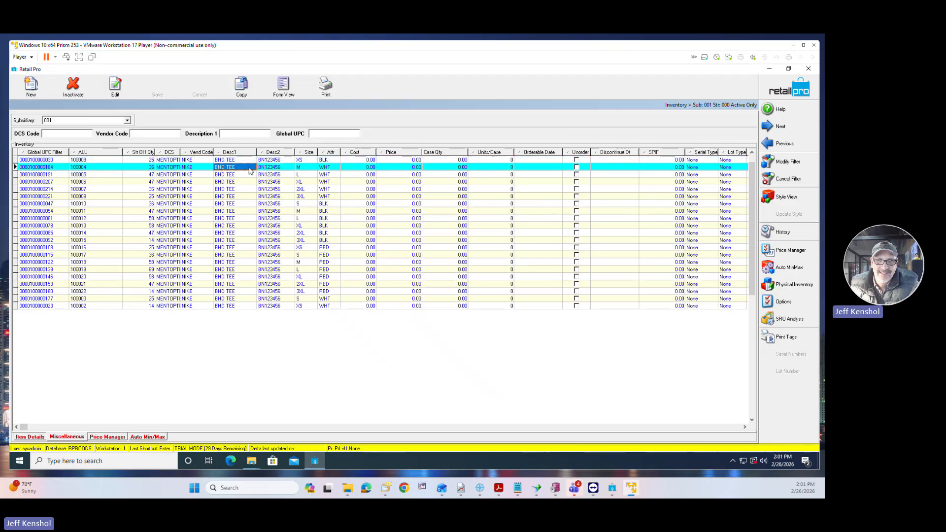
Preview the ! COUNTSHEET Rpt document for all listed records of the filtered inventory.
click(324, 88)
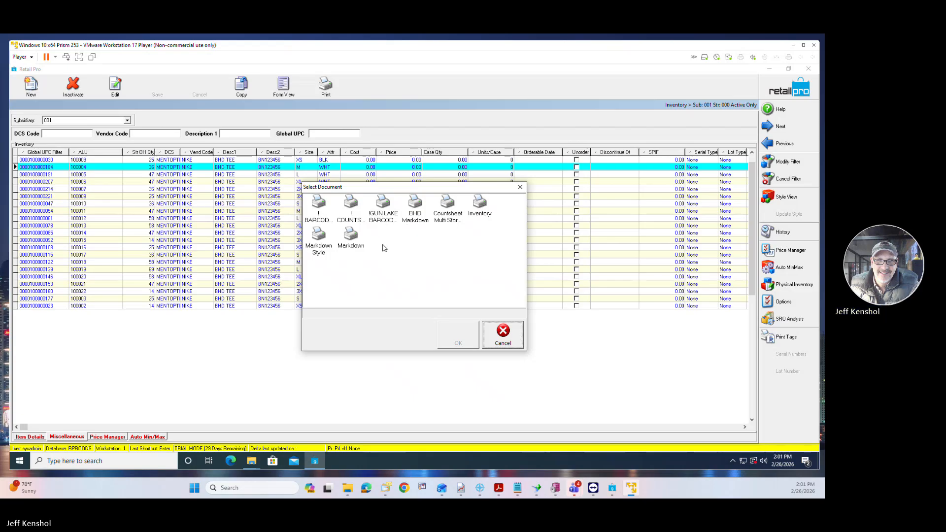
click(353, 215)
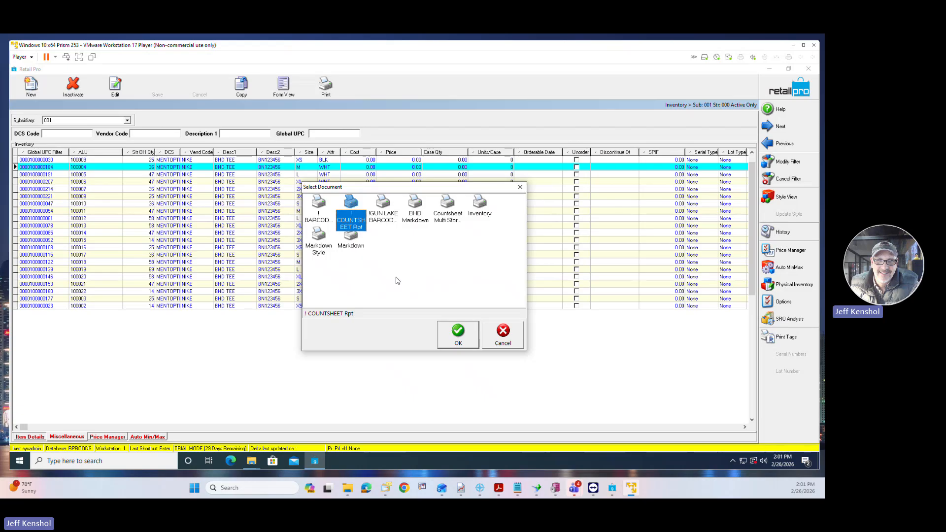
click(454, 340)
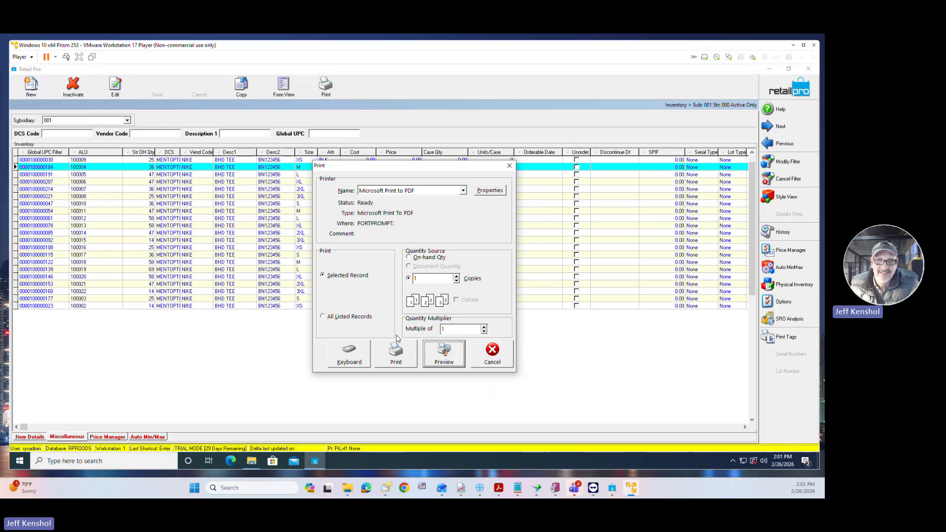
click(348, 318)
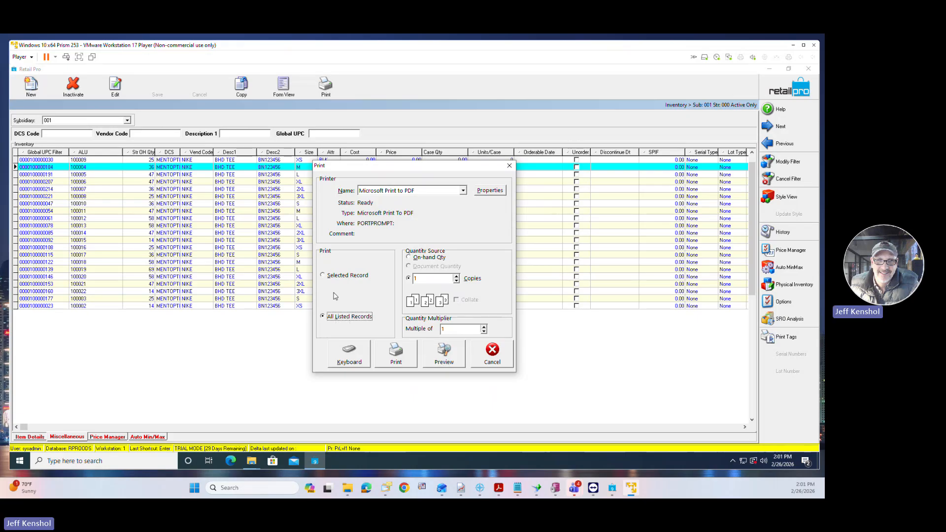
click(339, 278)
click(341, 320)
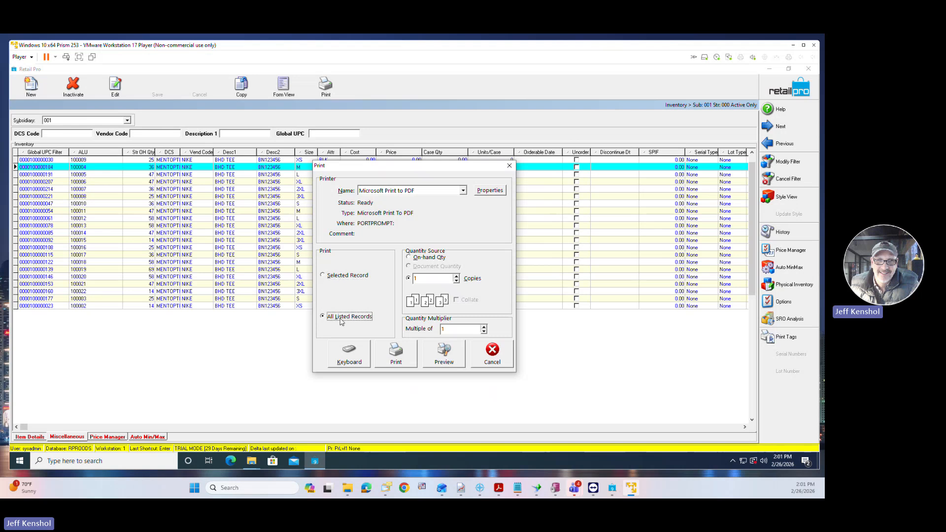
click(432, 355)
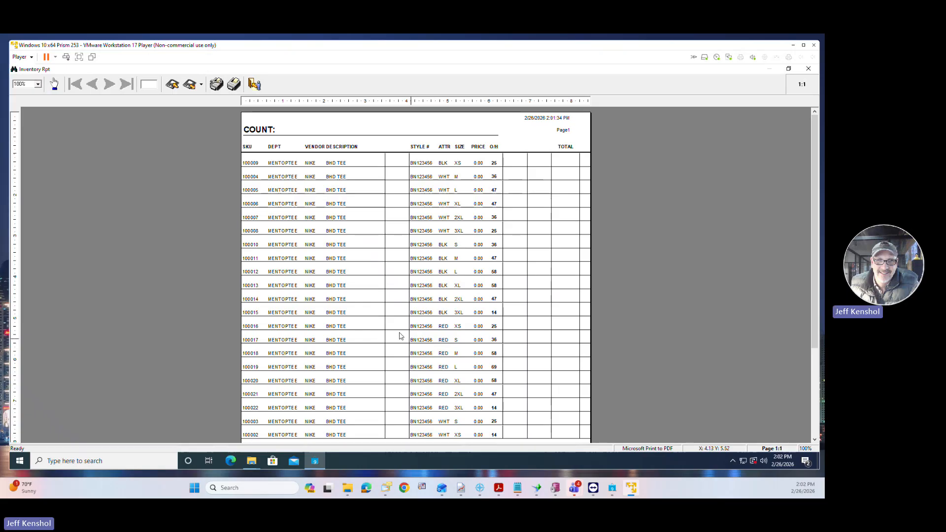
Send the previewed count sheet to Notepad, then close the text file and return to the inventory list.
click(201, 84)
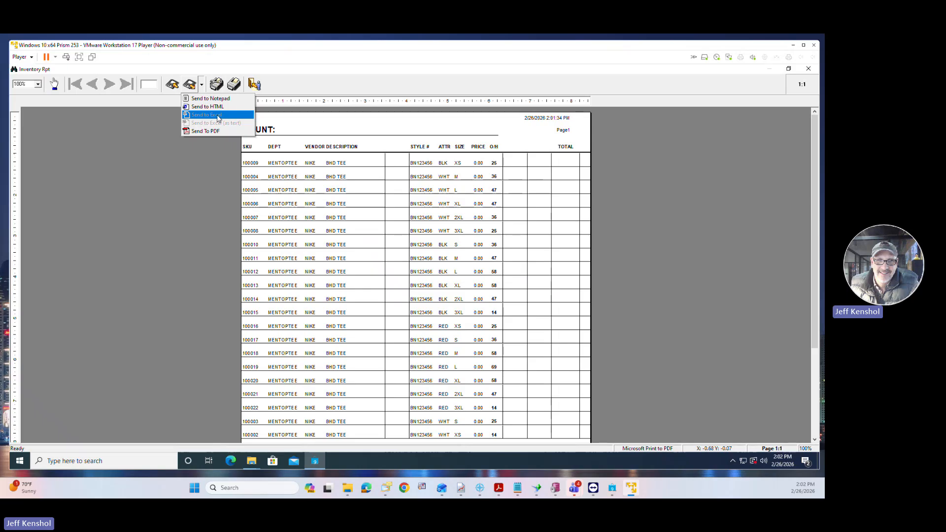
click(219, 99)
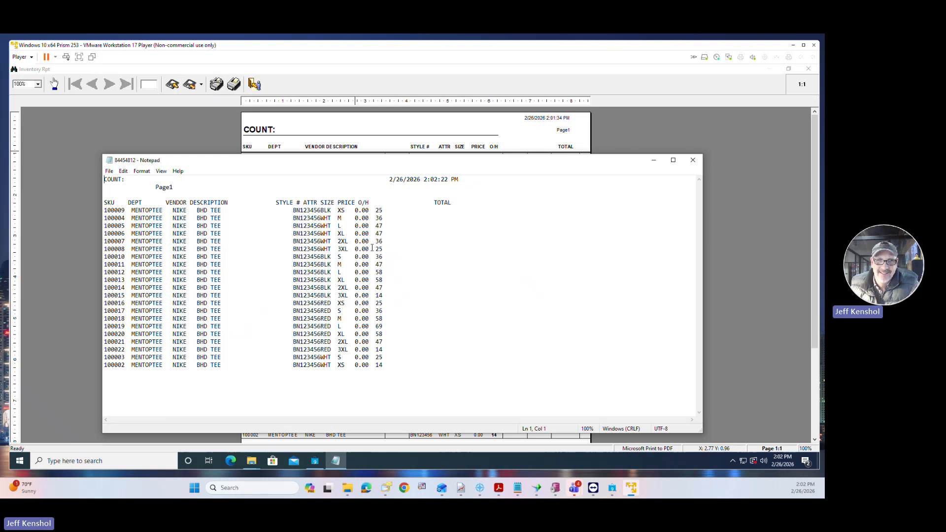
click(693, 161)
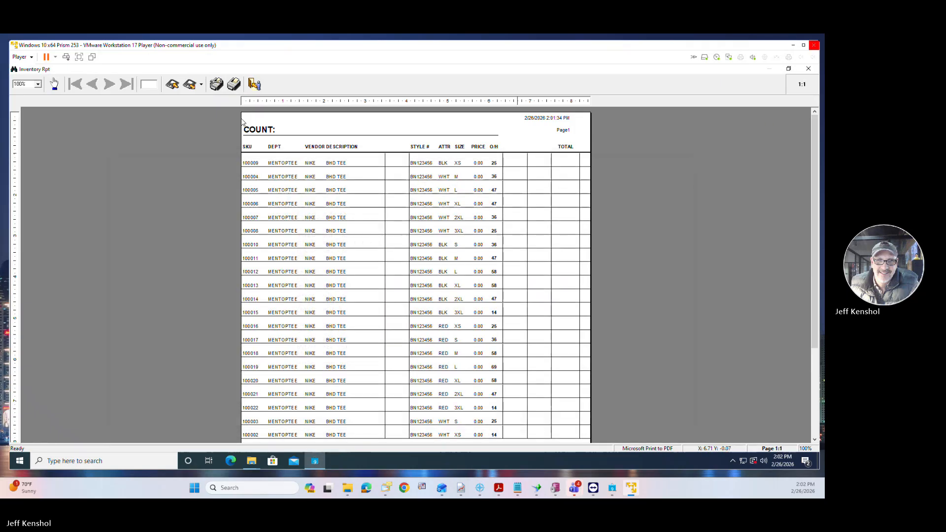
click(254, 84)
click(475, 292)
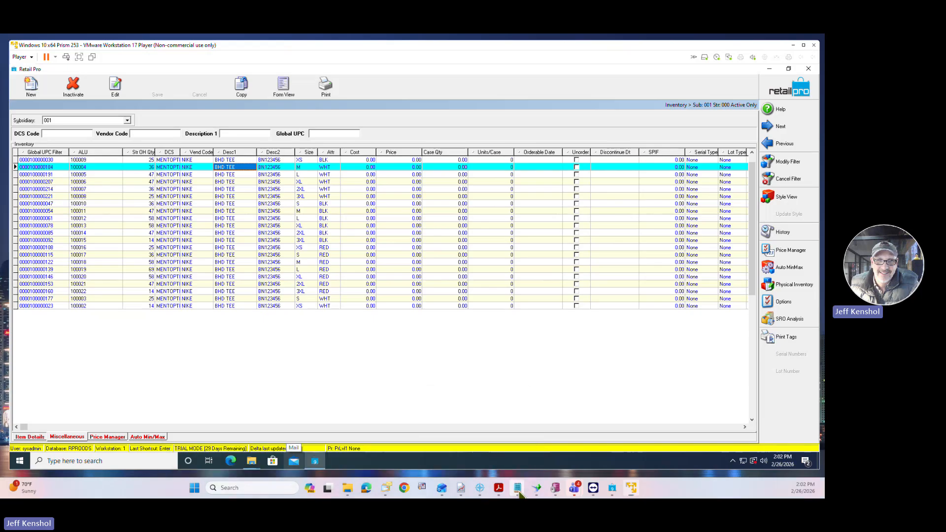
Examine the PI Steps9.txt notes at the divider below the Count section and in the start, count, diff and OH example rows.
mouse_move(520, 492)
click(658, 430)
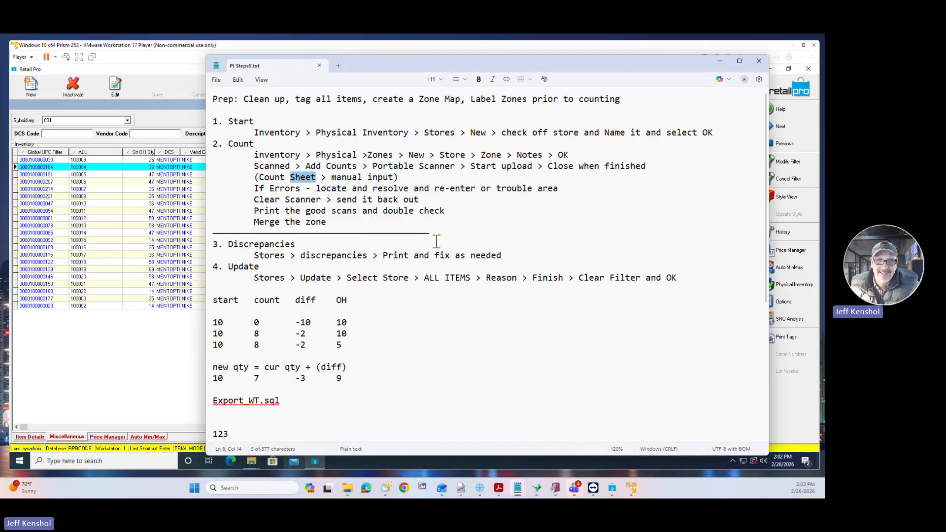
drag(429, 231, 210, 230)
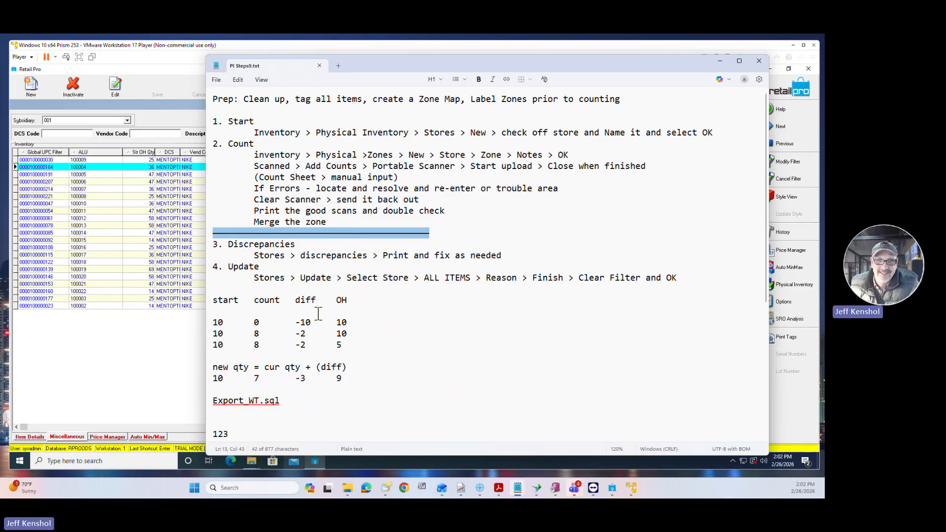
drag(347, 334, 218, 334)
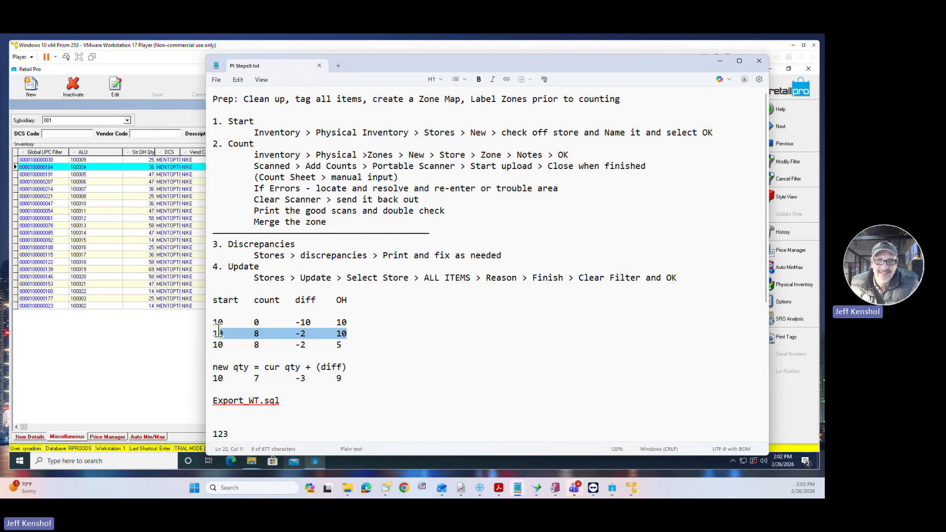
drag(341, 345, 332, 344)
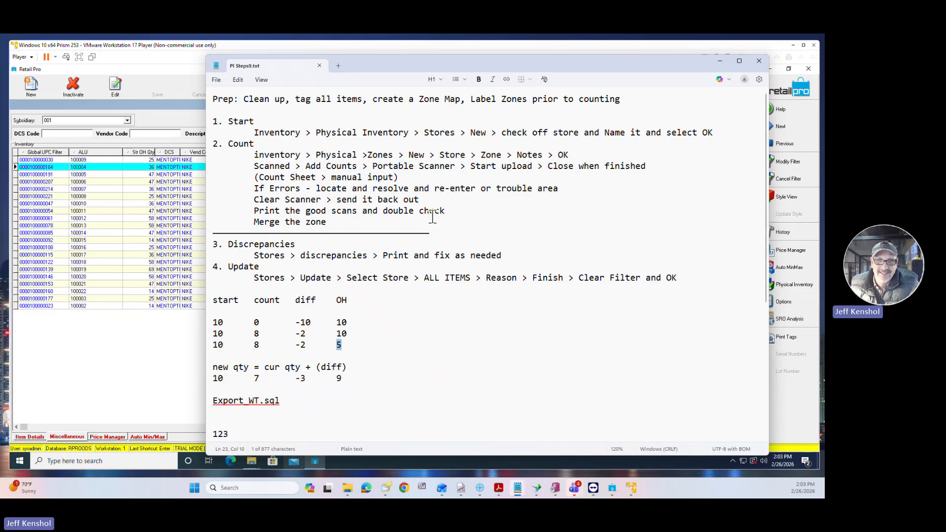
drag(444, 232, 203, 228)
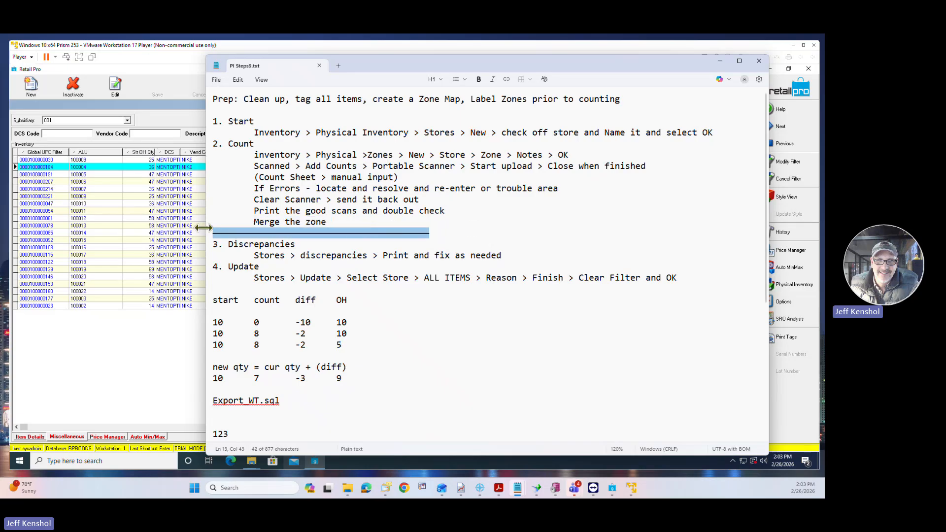
Leave the PI Steps9.txt notes, go to the store list in Physical Inventory, and open the Training sheet's discrepancy view.
drag(294, 245, 212, 245)
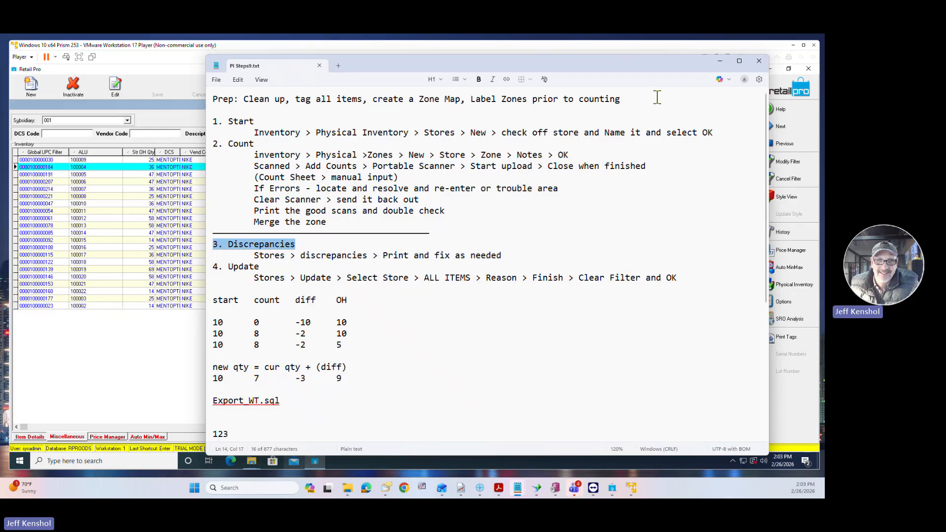
click(718, 61)
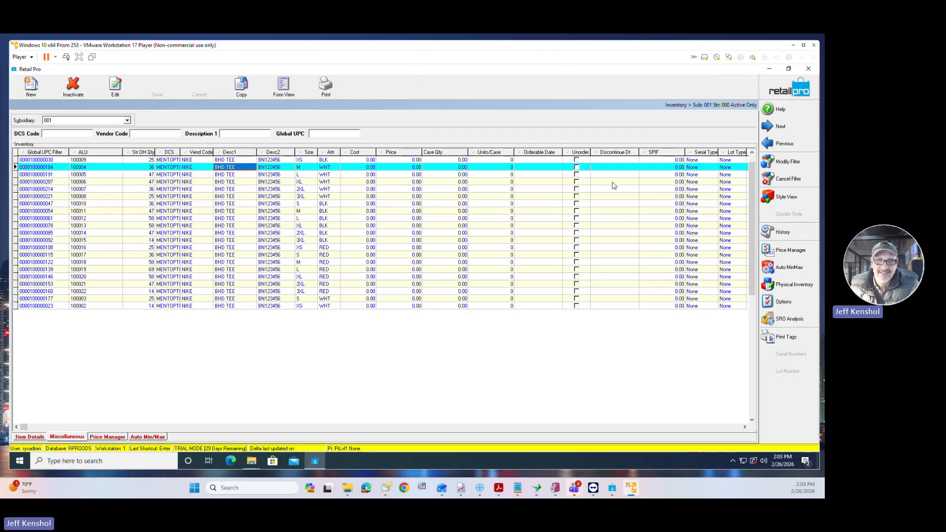
click(789, 90)
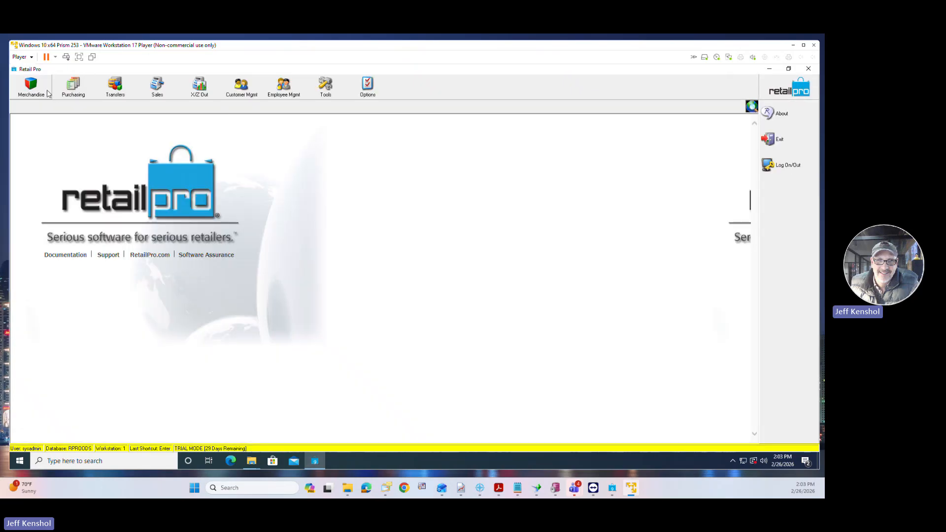
click(31, 86)
click(39, 146)
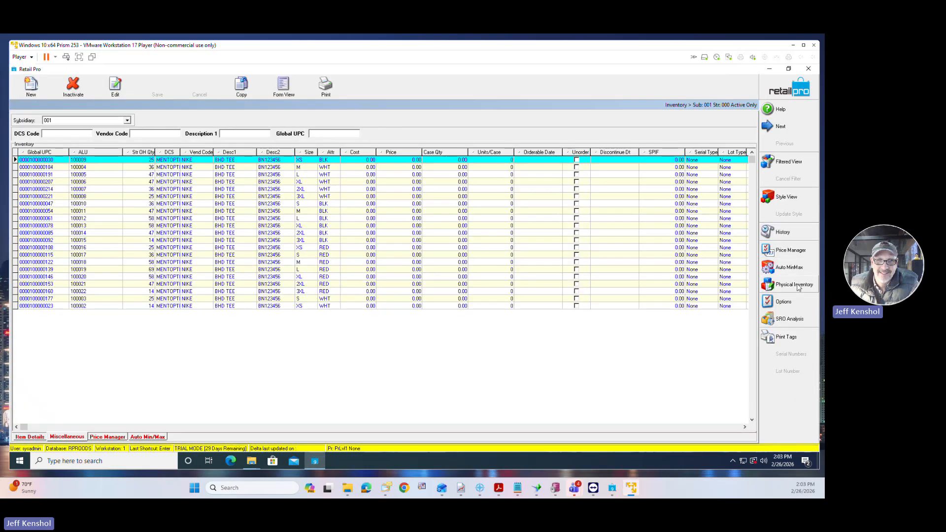
click(797, 286)
click(736, 286)
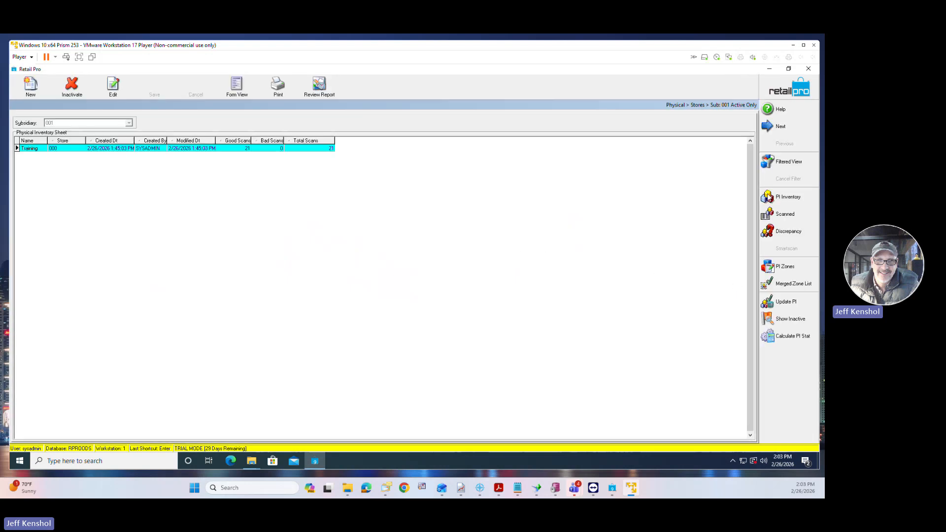
click(791, 203)
click(786, 235)
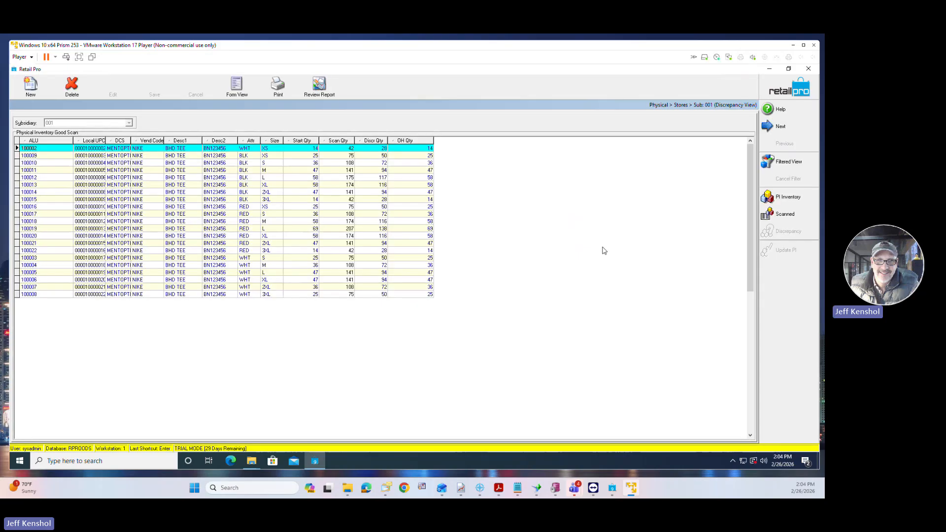
Examine the Start Qty, Scan Qty and Discr Qty of item 100002 in the discrepancy list.
click(312, 149)
click(353, 148)
click(383, 152)
click(310, 150)
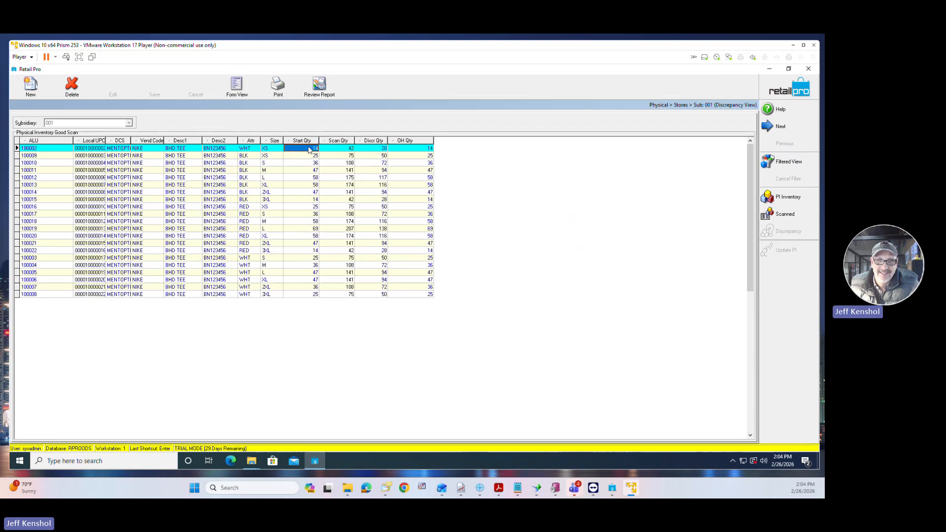
click(383, 151)
click(305, 151)
Preview the BHD PI Dept by Item document for the discrepancy list.
click(278, 90)
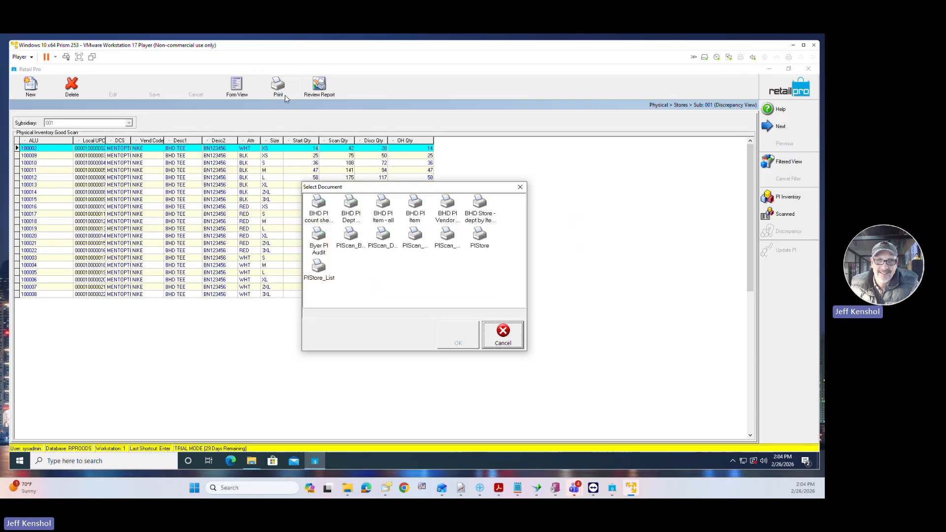
click(359, 221)
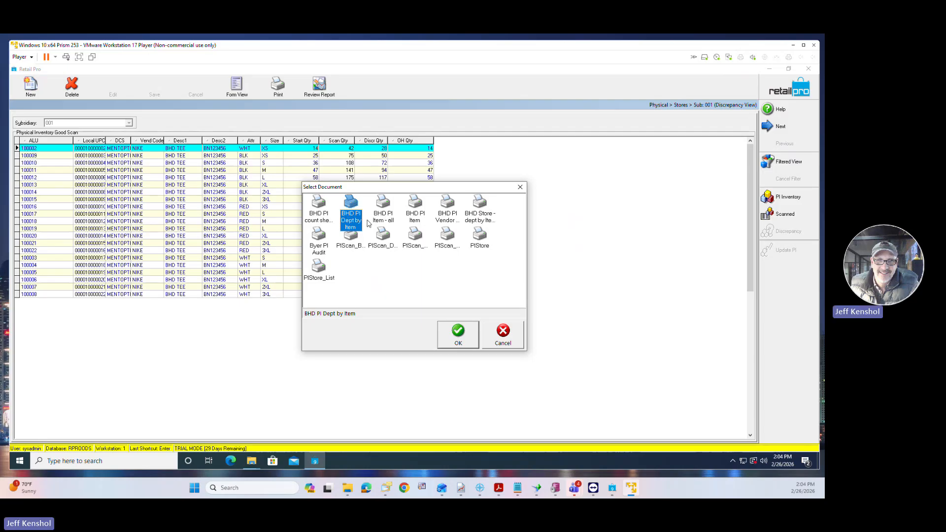
click(446, 214)
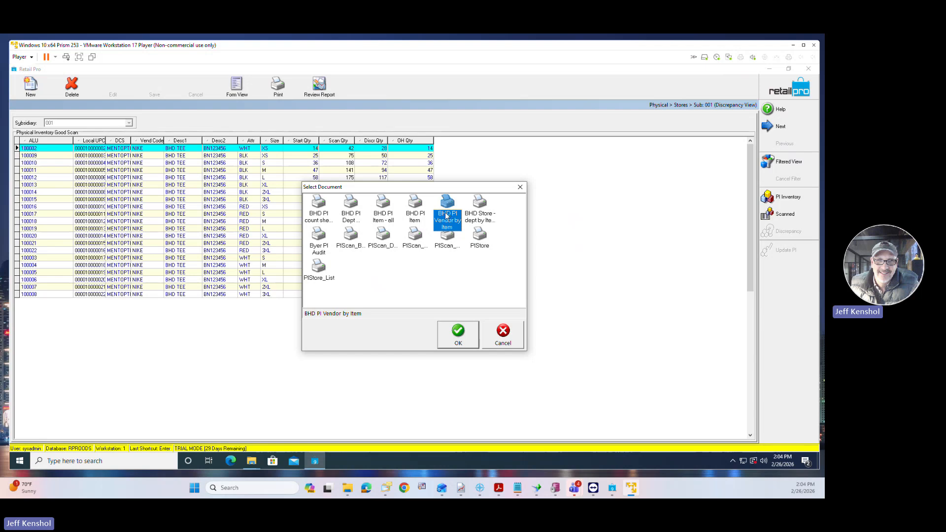
click(357, 219)
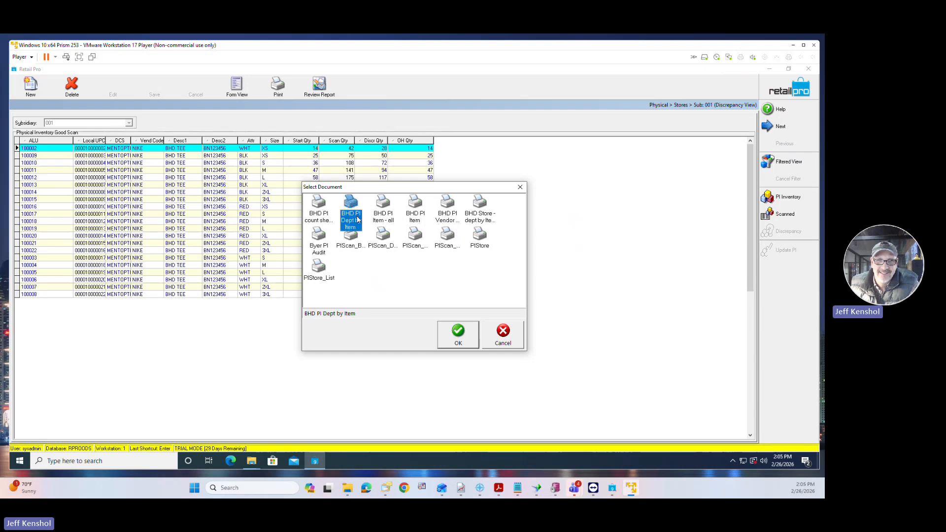
click(467, 340)
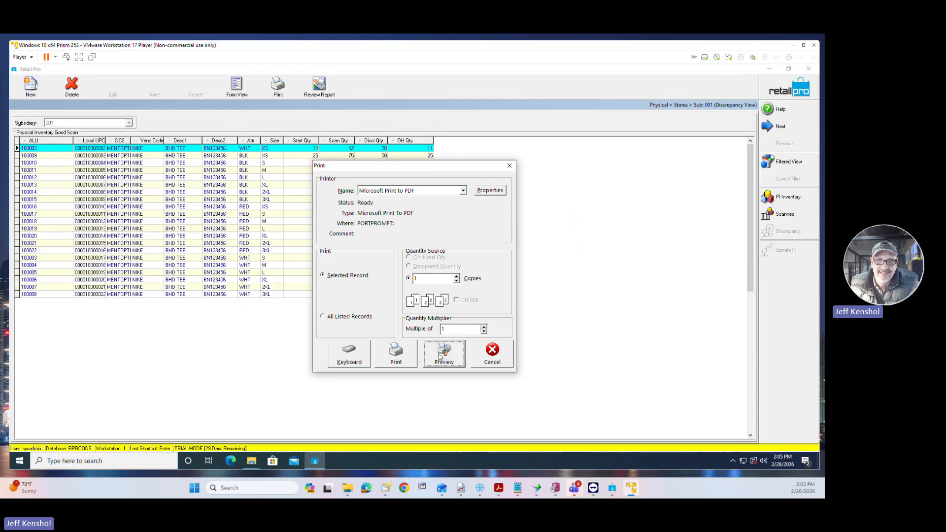
click(441, 355)
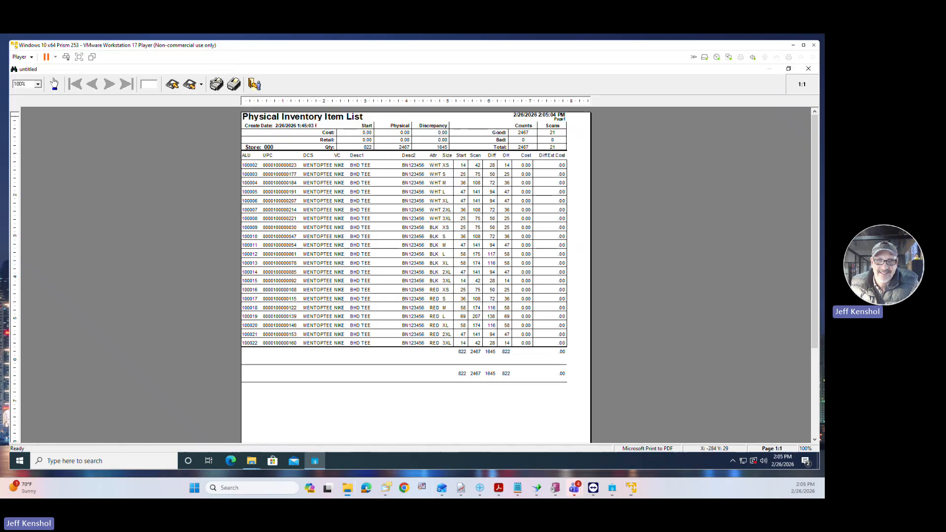
Bring up the other Physical Inventory Item List preview, for store ART, fit its window on screen, and go to its last page.
key(alt+Tab)
drag(255, 138, 247, 53)
drag(389, 209, 746, 449)
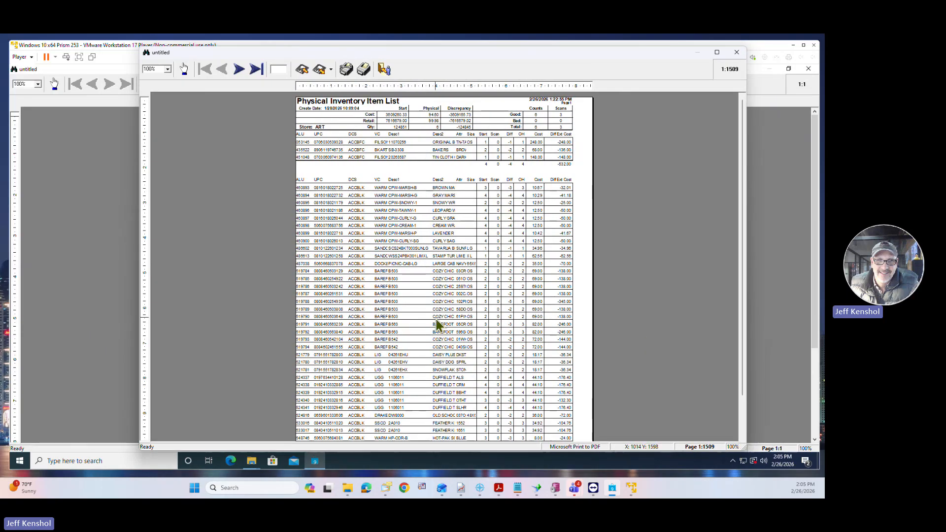
scroll(434, 324, down, 2)
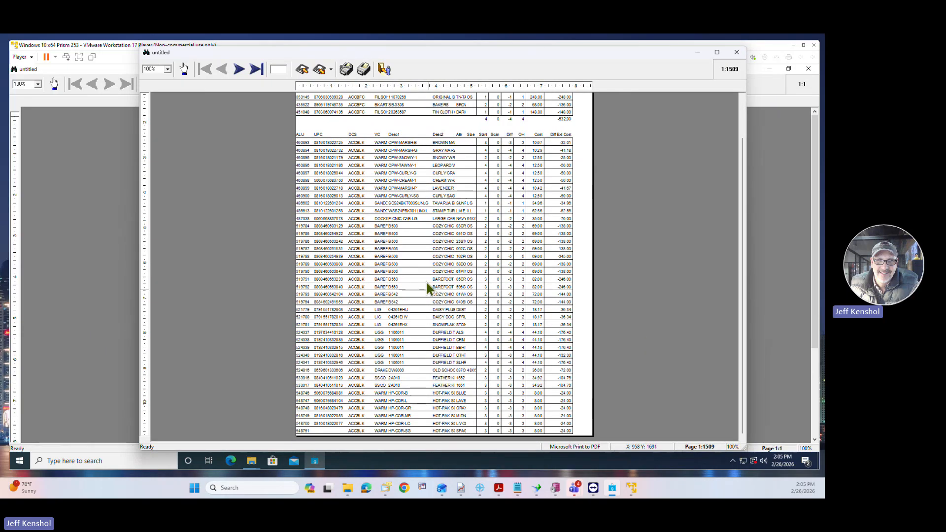
click(238, 69)
click(257, 72)
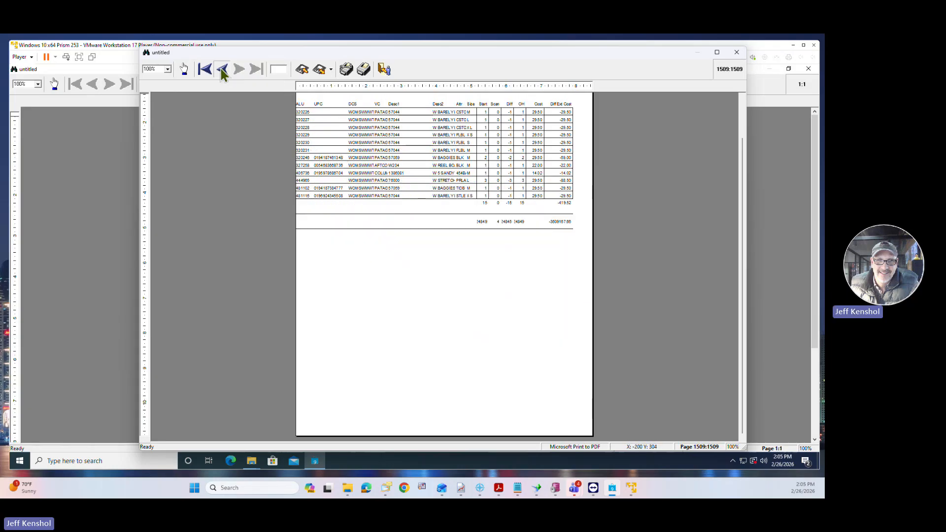
Page backward from the end of the store ART report to page 1496, examining the item discrepancies and department subtotals.
click(222, 71)
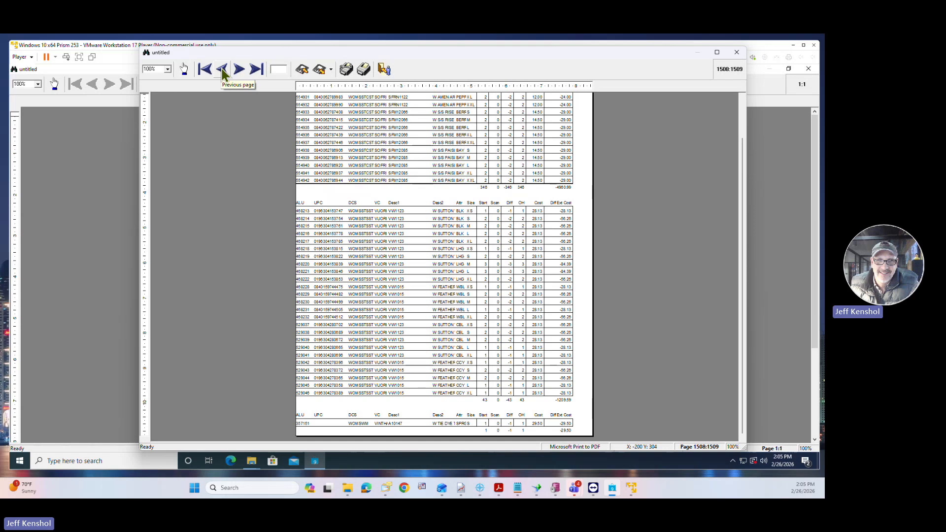
click(222, 71)
click(222, 71)
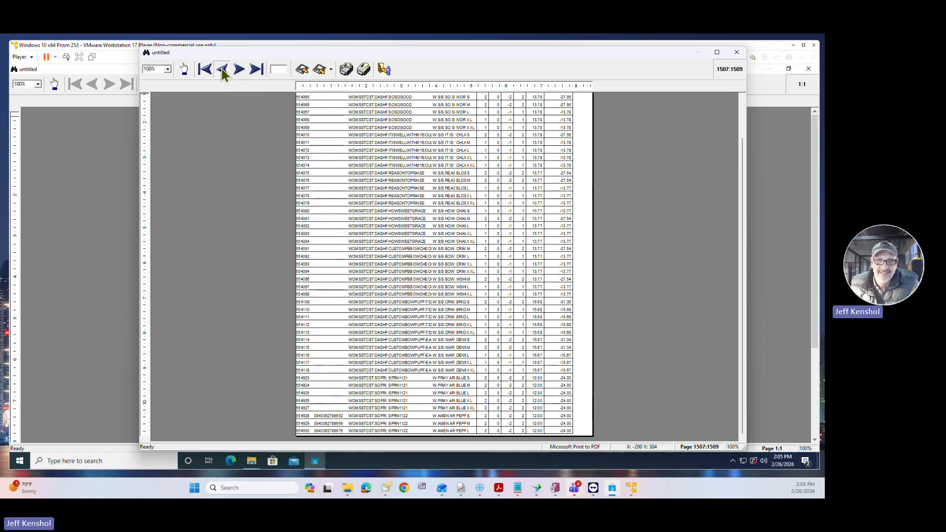
click(222, 71)
click(222, 70)
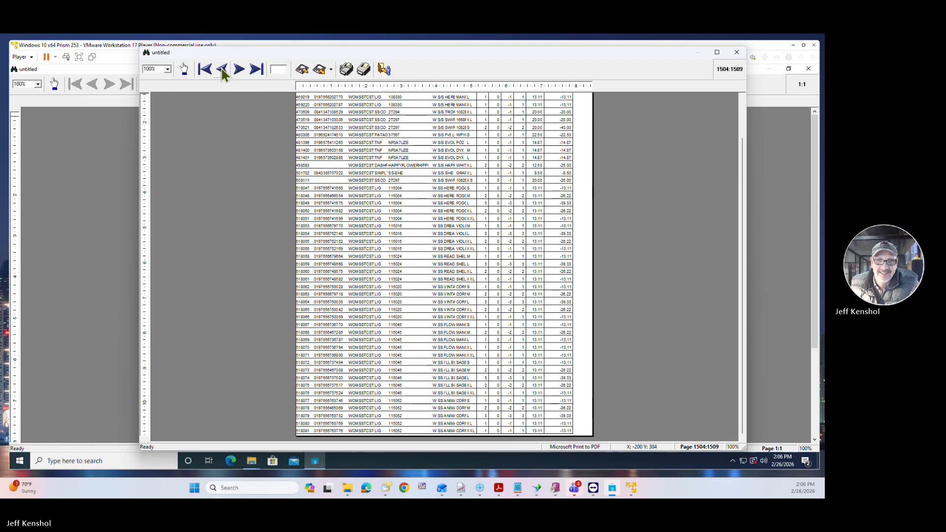
click(222, 70)
click(223, 71)
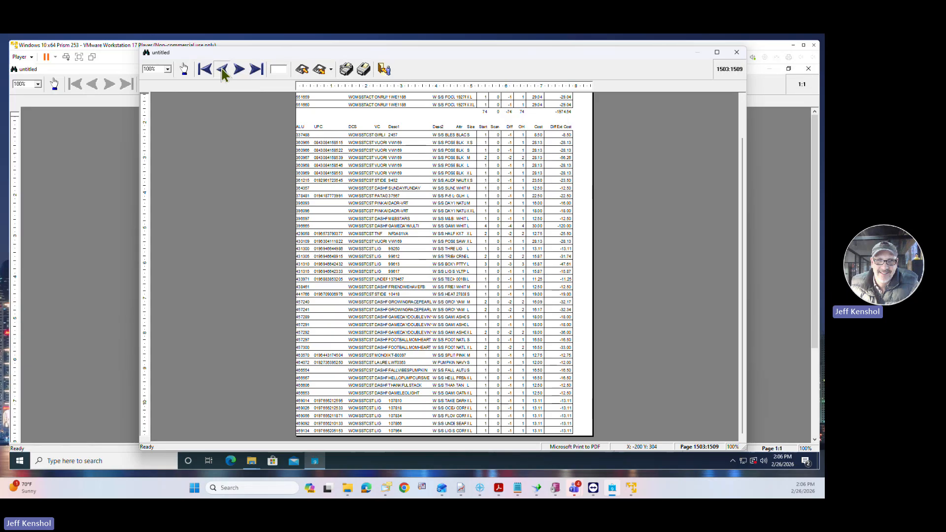
click(222, 70)
click(222, 71)
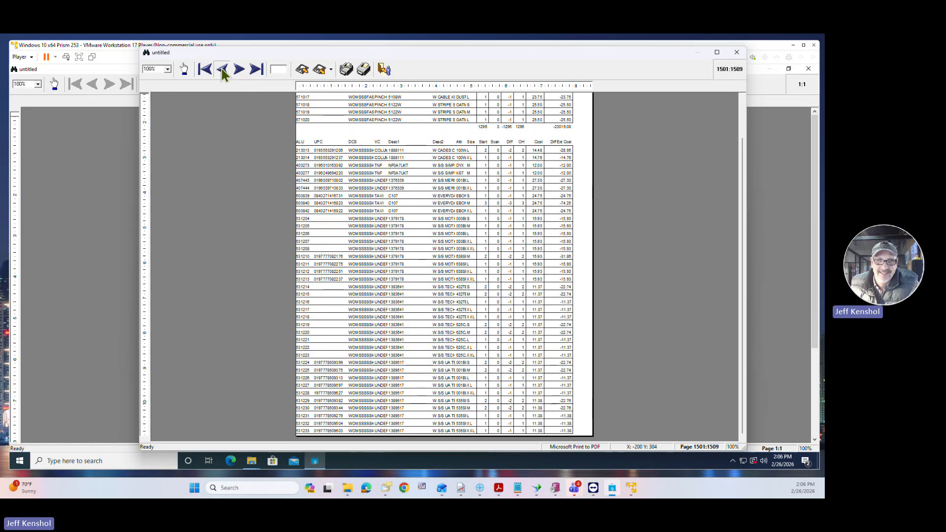
click(223, 70)
click(222, 70)
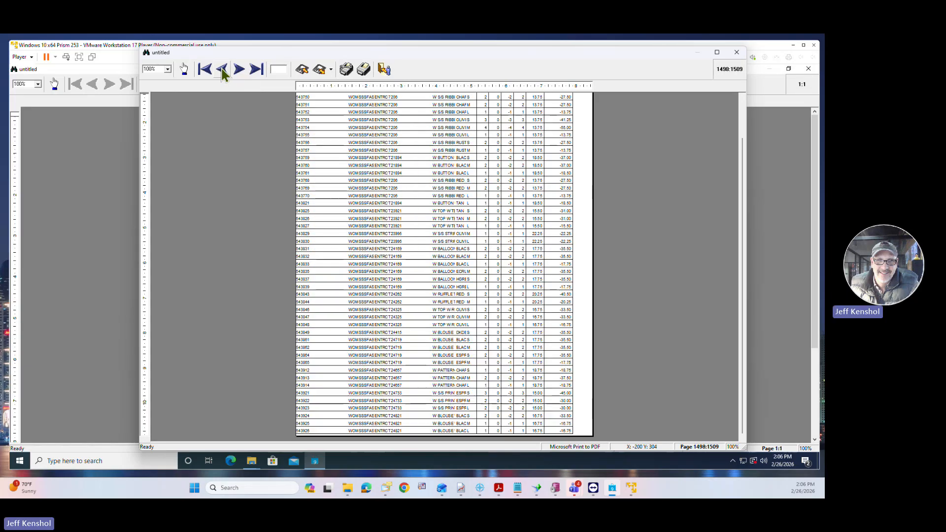
click(222, 70)
click(222, 71)
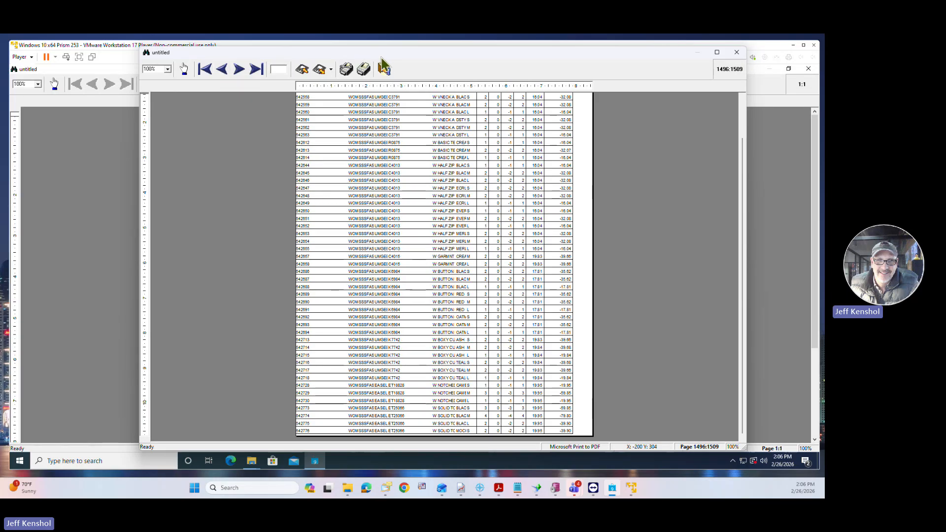
Move the store ART report window out of view and close the store 000 report preview without saving it.
drag(325, 52, 0, 76)
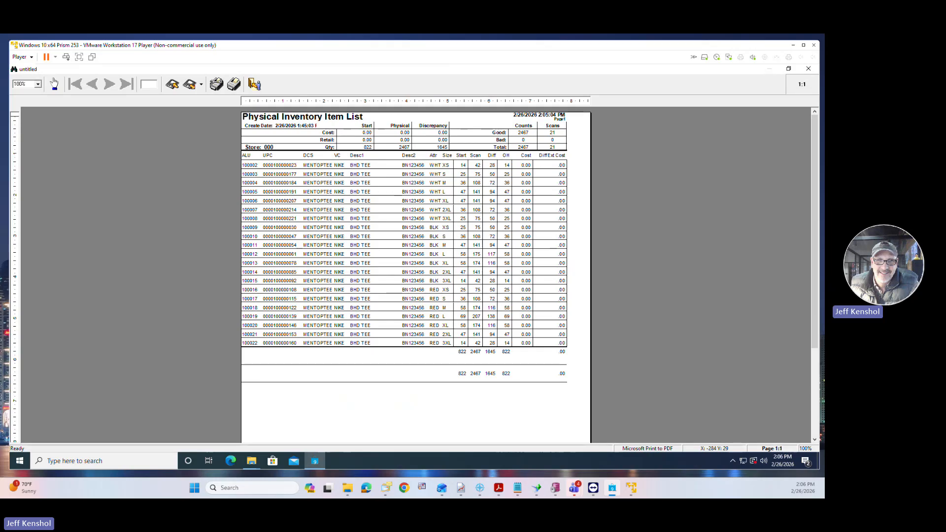
drag(1, 221, 402, 74)
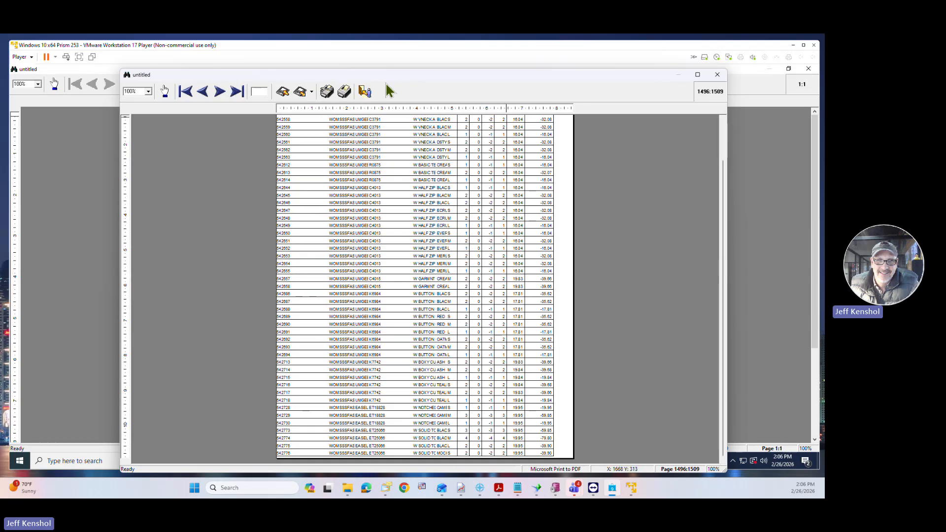
drag(378, 75, 0, 75)
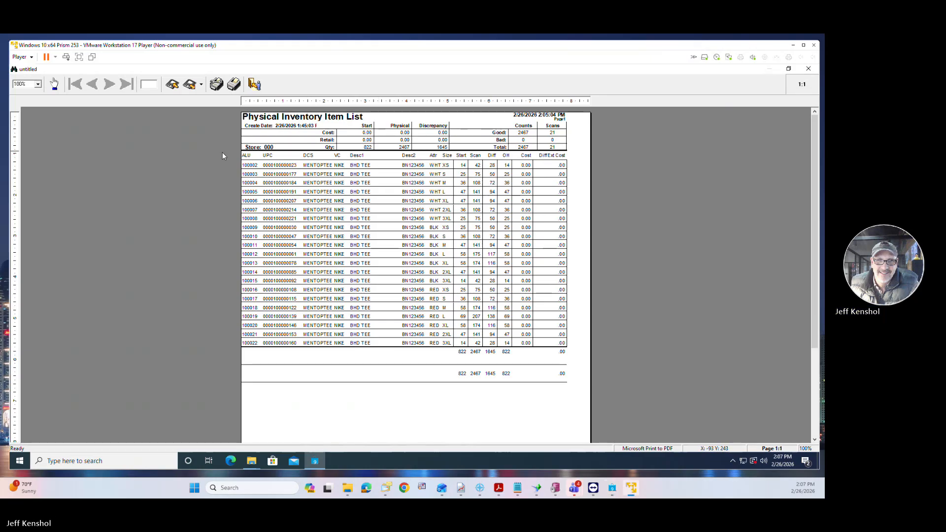
key(Escape)
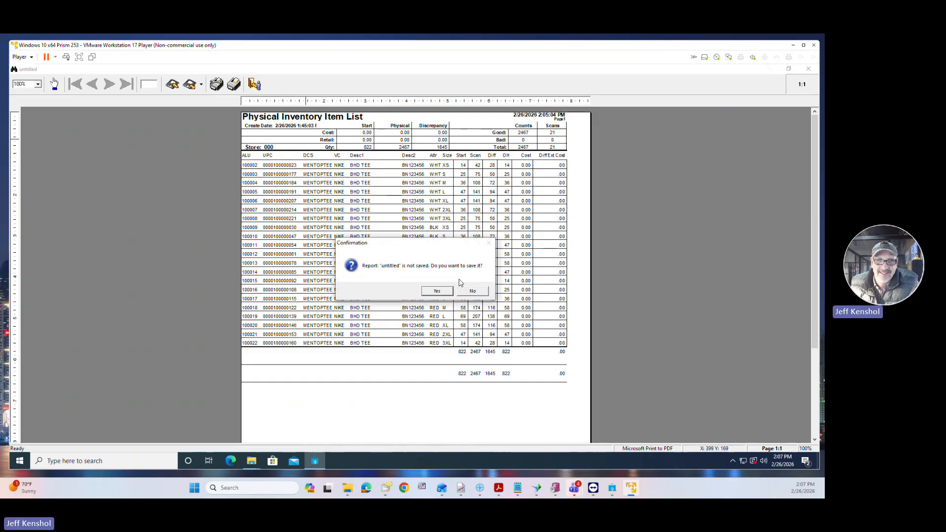
click(472, 290)
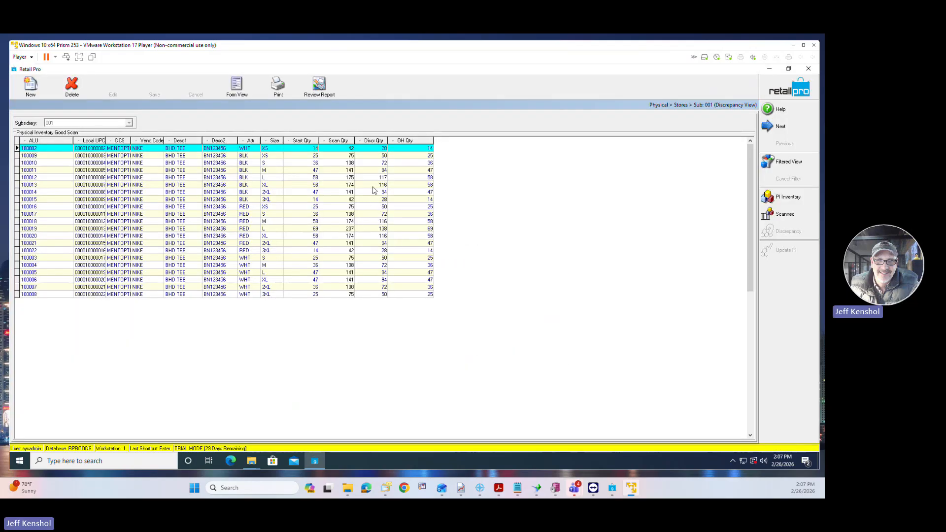
Change the Scan Qty of item 100011 to 140, setting zone S0MEN101's adjusted quantity to 46, and commit the record.
click(350, 170)
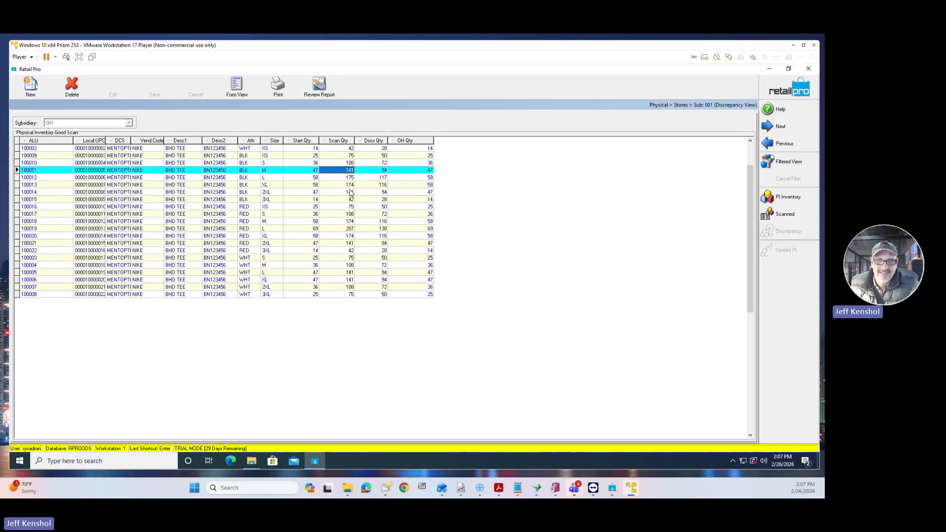
click(348, 171)
text(14)
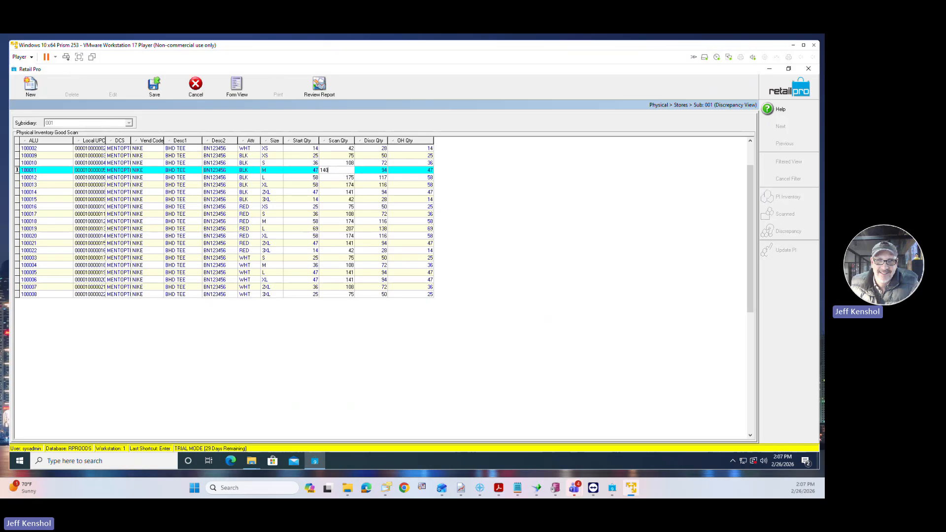
key(Return)
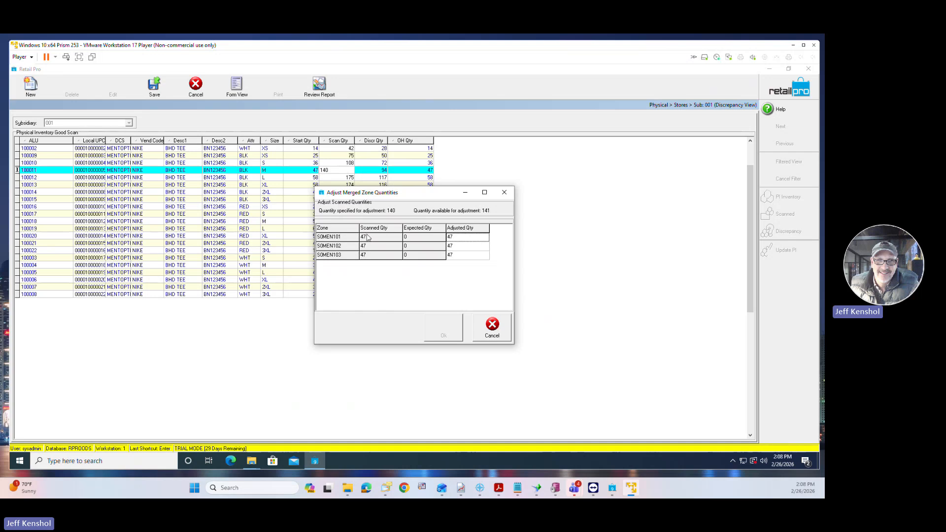
click(454, 239)
text(46)
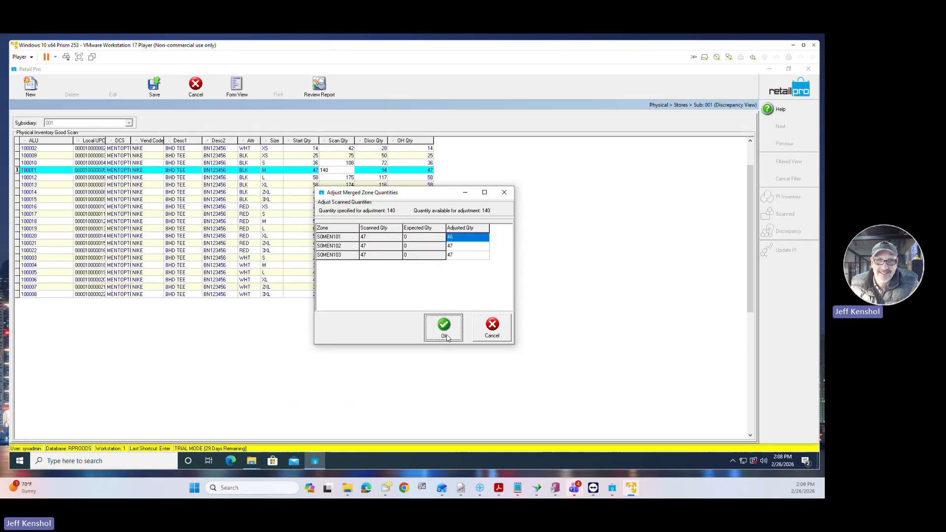
click(447, 337)
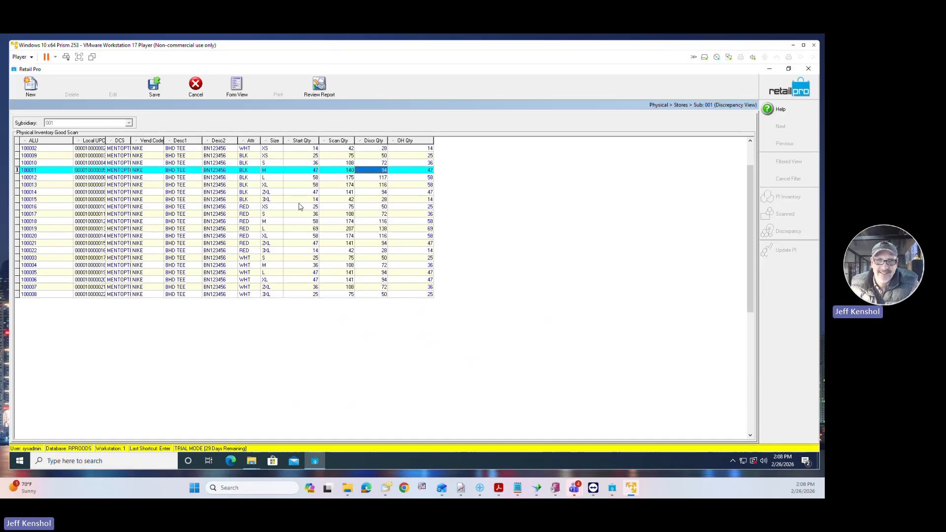
click(37, 149)
click(347, 149)
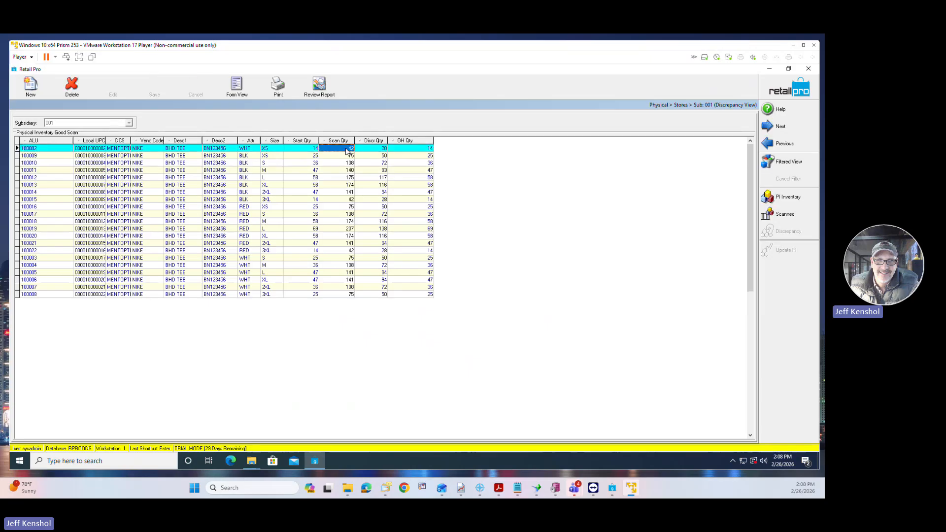
click(47, 156)
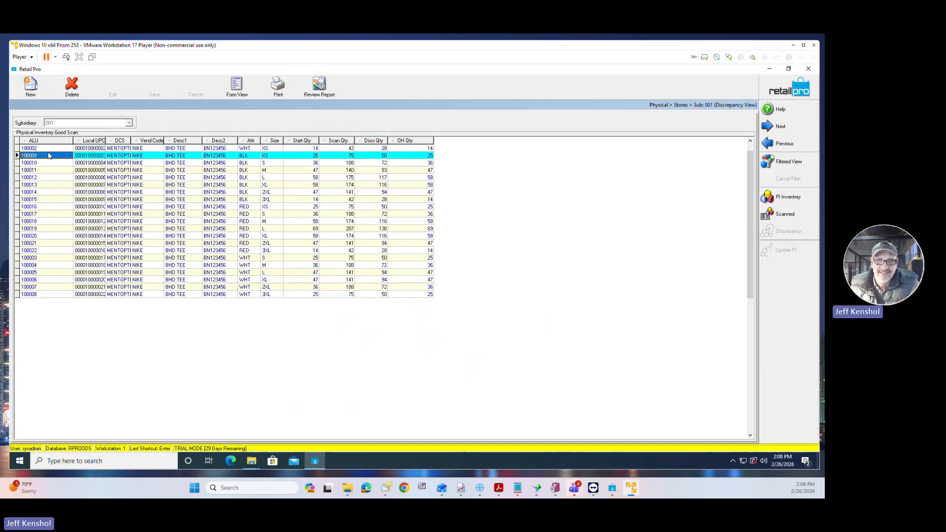
Leave the store discrepancy view and open the physical inventory zones list from Inventory.
click(49, 149)
click(49, 155)
click(777, 98)
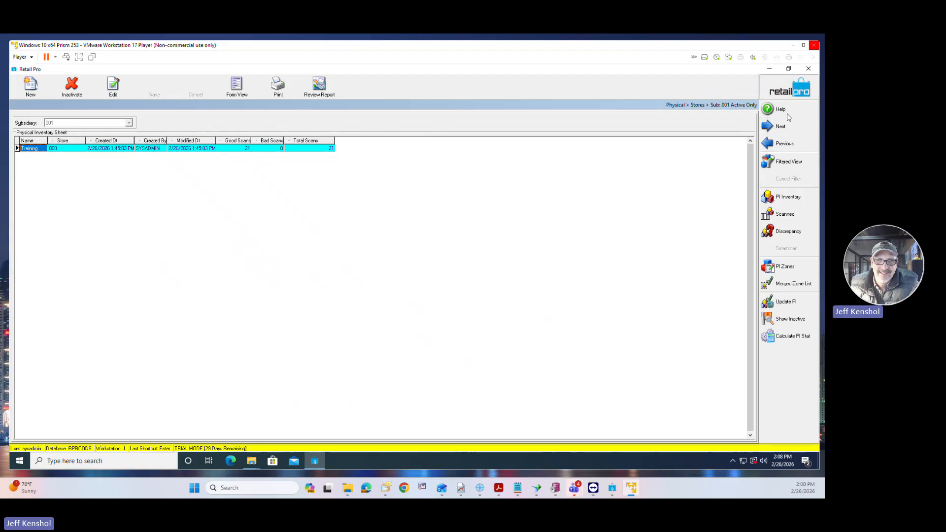
click(788, 197)
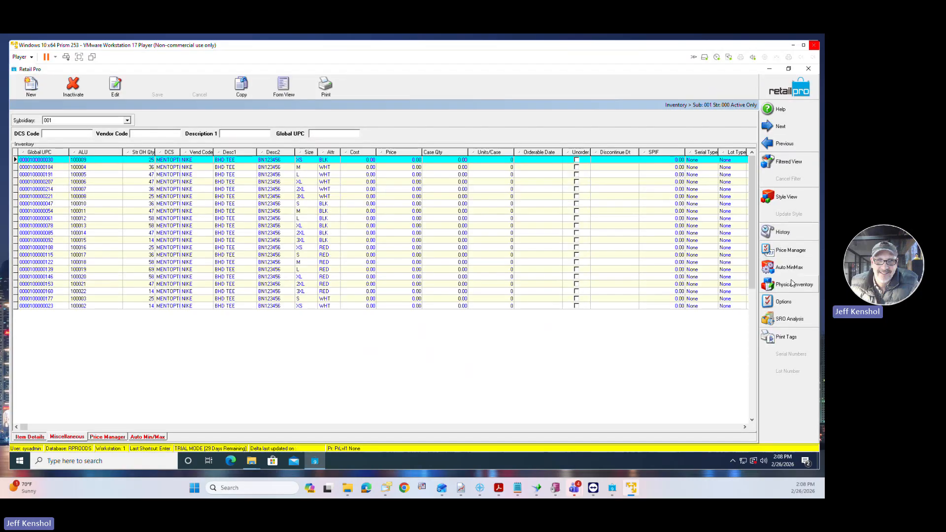
click(793, 285)
click(731, 305)
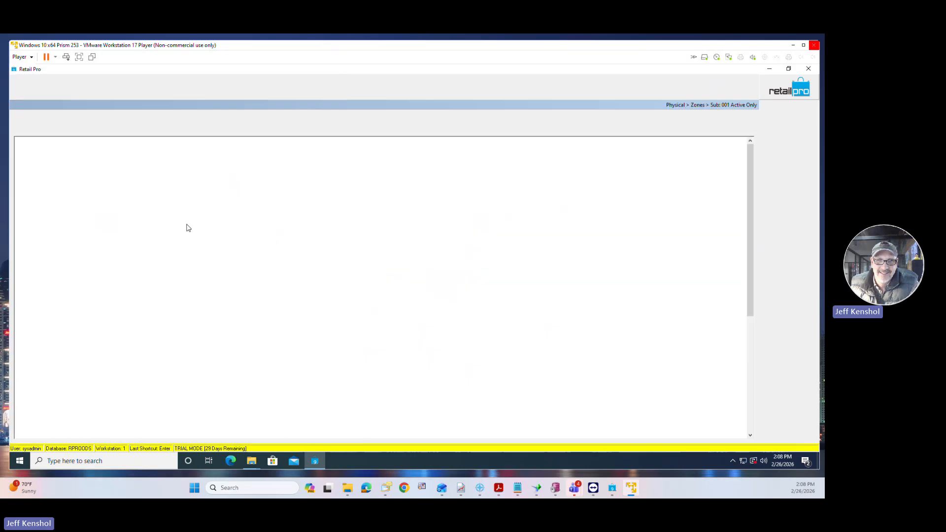
Create a physical inventory zone named Correct1 for store 000.
click(32, 87)
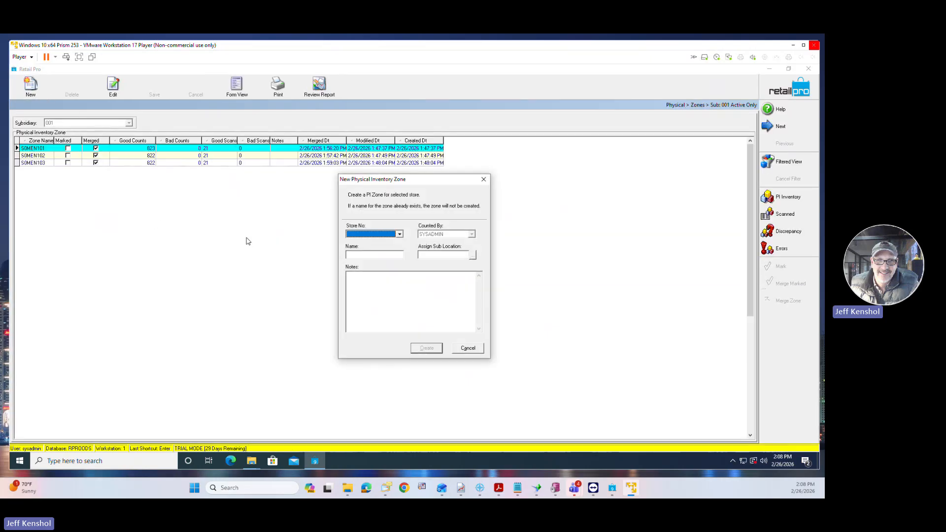
click(368, 236)
click(368, 239)
click(361, 256)
text(0orrect1)
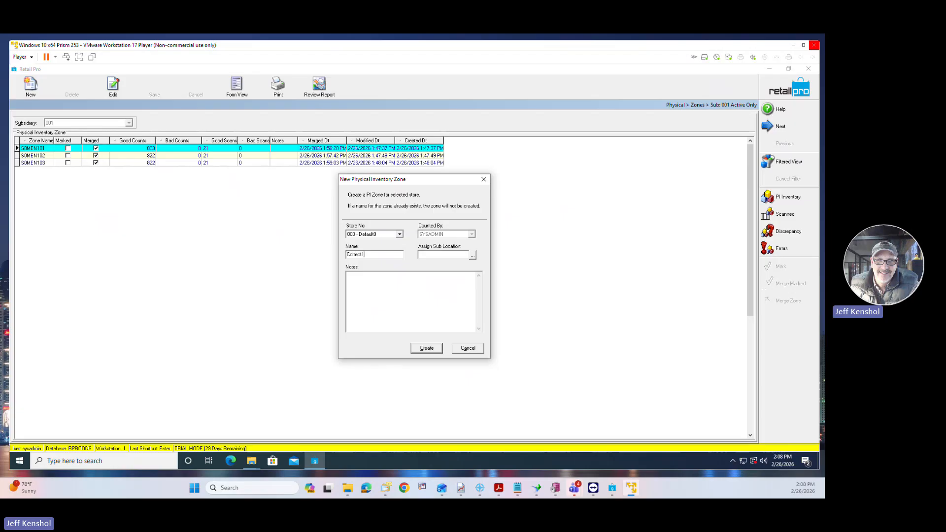
click(432, 349)
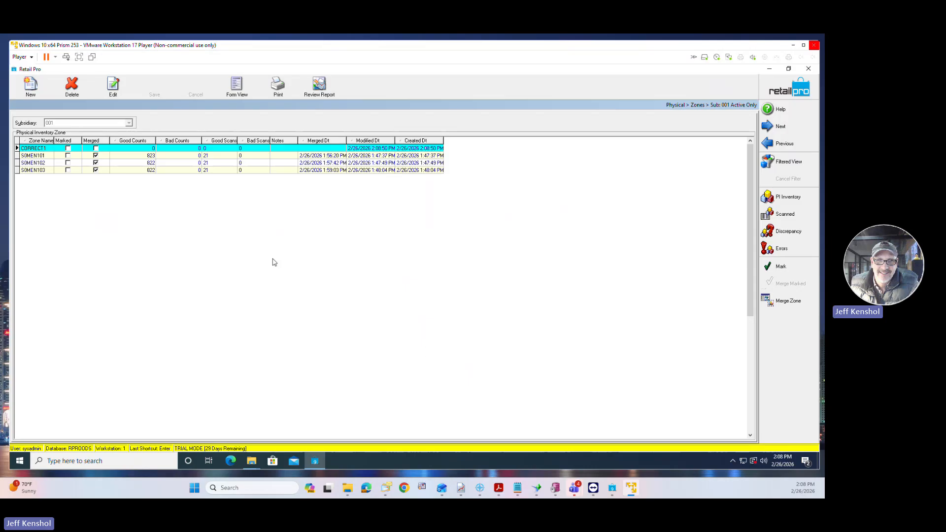
Open zone CORRECT1's scanned items and add a manual count of -12 for item 100002.
click(40, 150)
click(783, 215)
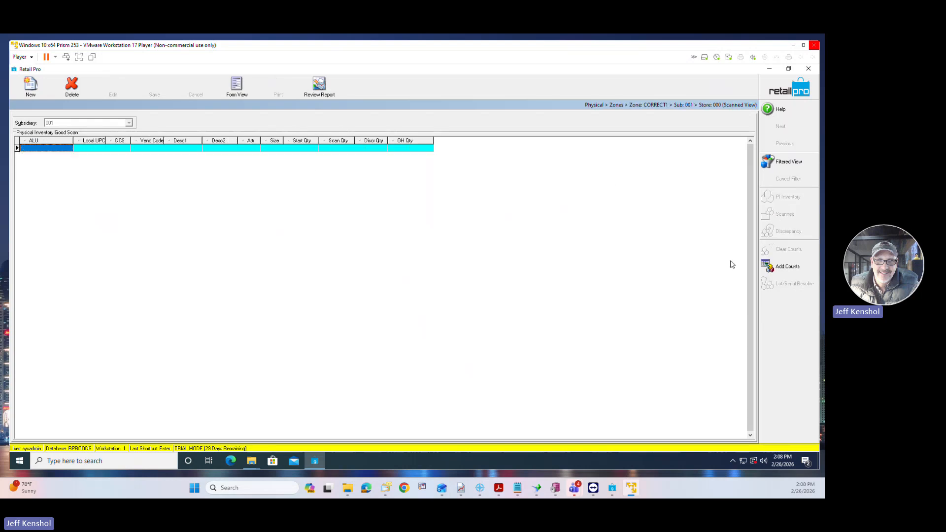
click(786, 272)
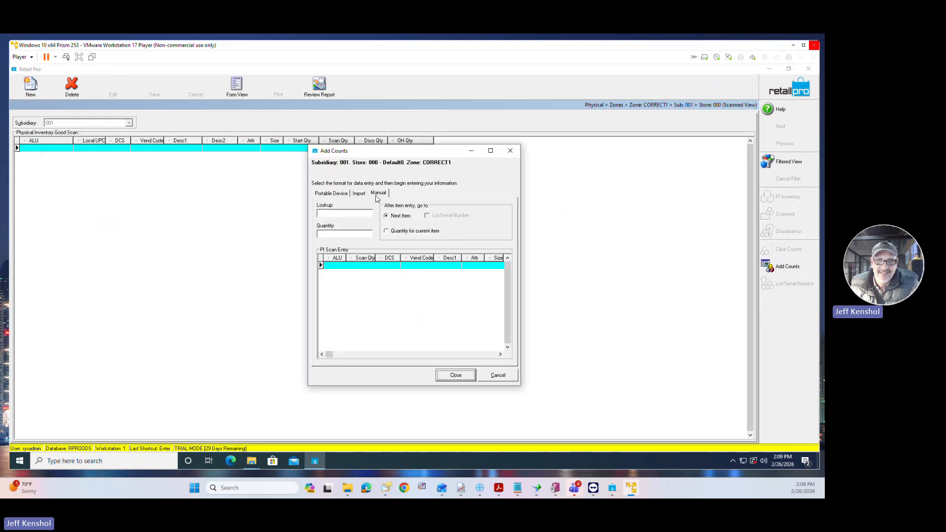
click(344, 215)
key(Return)
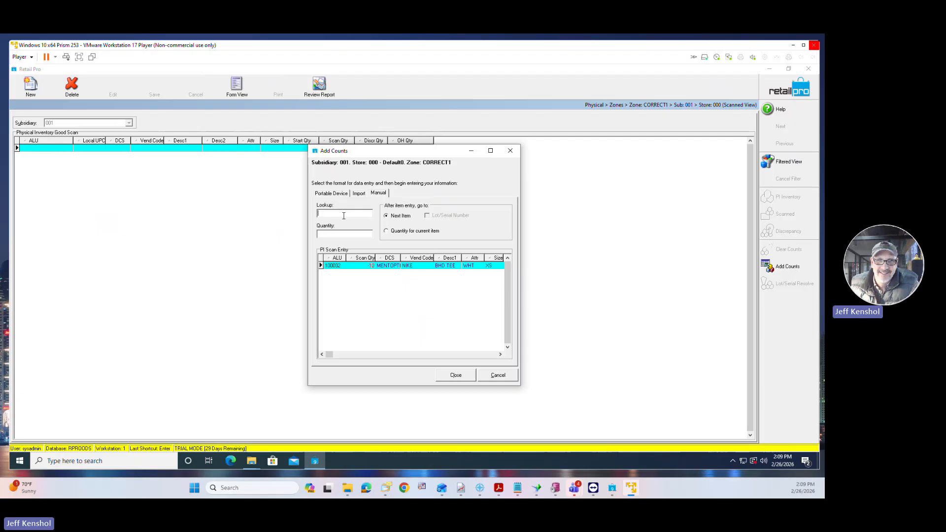
Add a manual count of 12 for item 100009 in zone CORRECT1 and finish adding counts.
click(369, 266)
click(356, 215)
text(100009)
text(12)
key(Return)
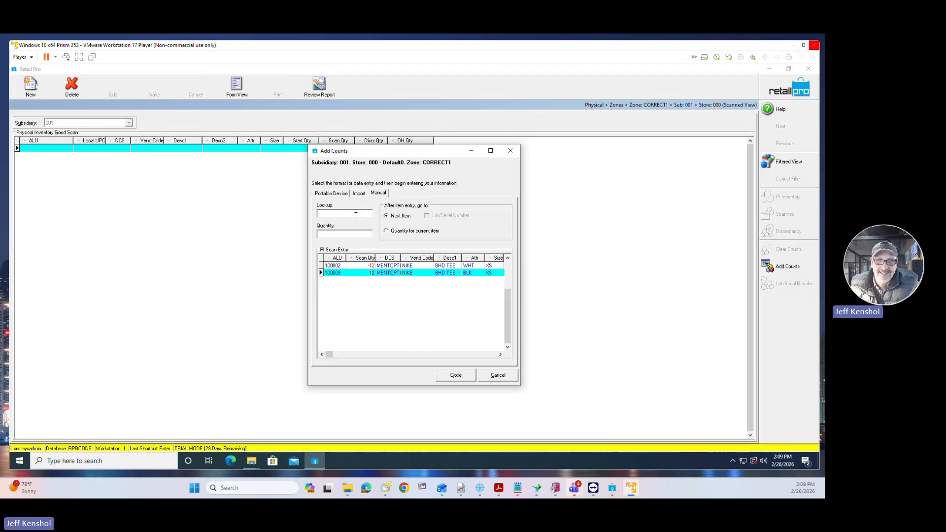
click(459, 375)
Preview the BHDV9 Zone Report good and bad for zone CORRECT1, check its two adjustments, and close it without saving.
click(278, 86)
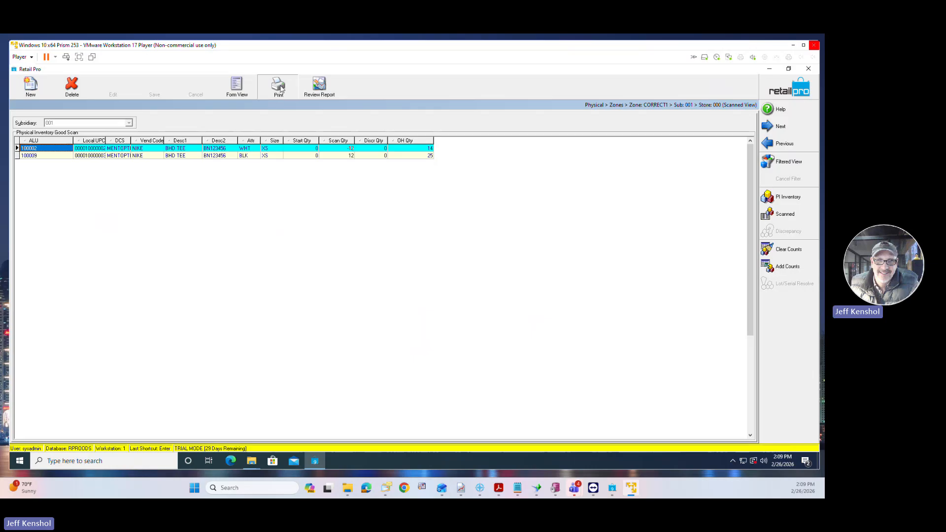
click(357, 221)
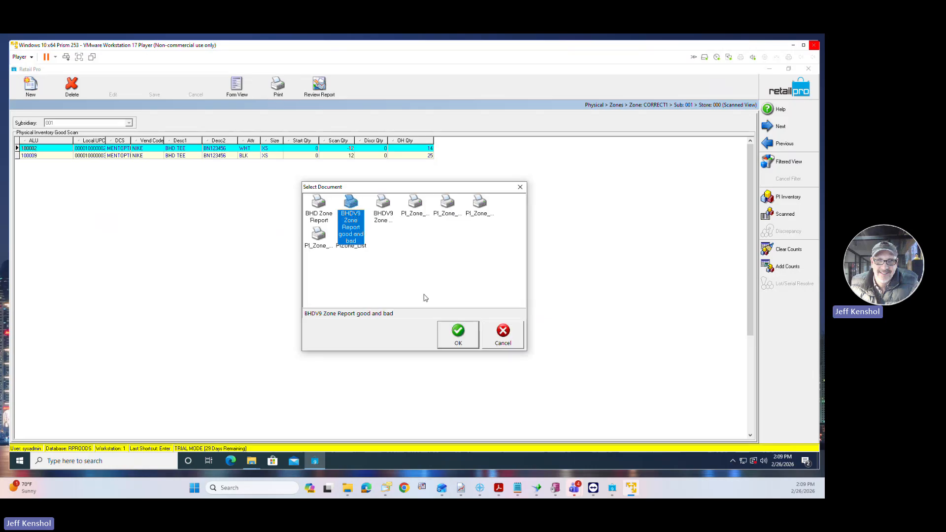
click(447, 329)
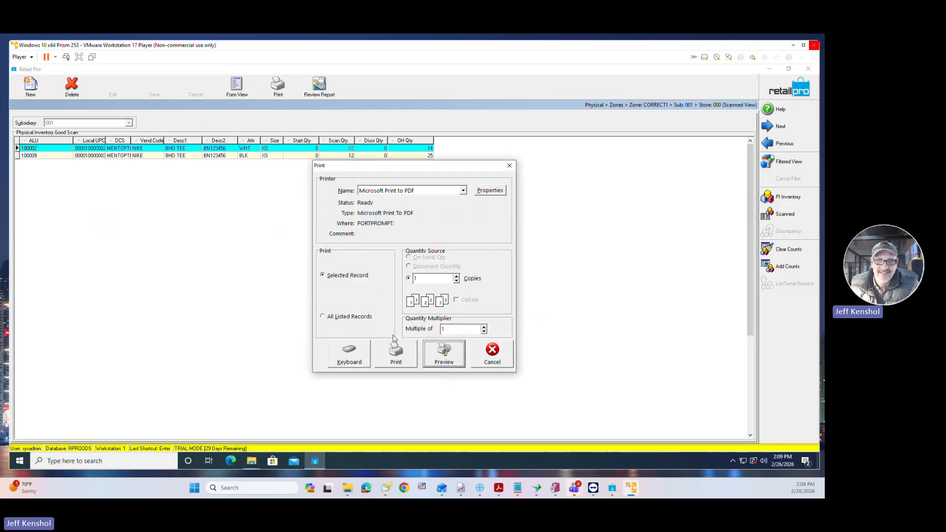
click(443, 361)
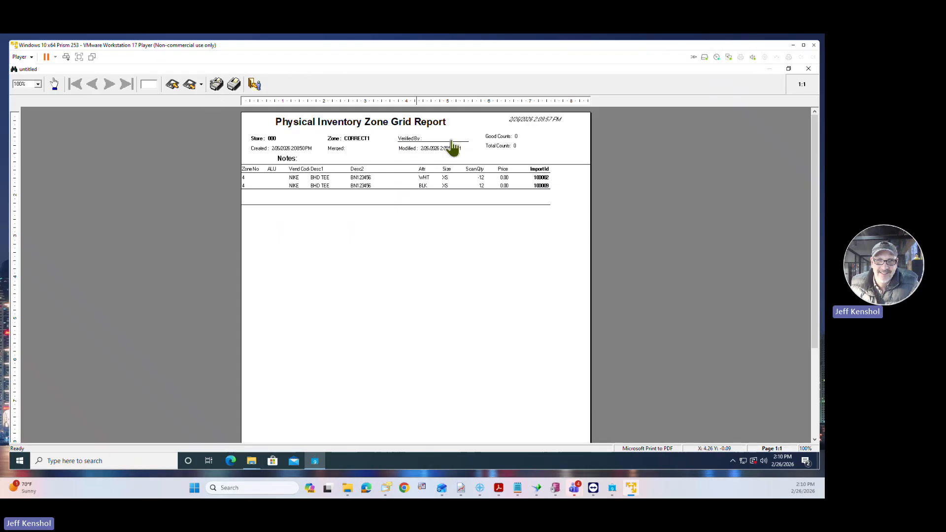
click(254, 84)
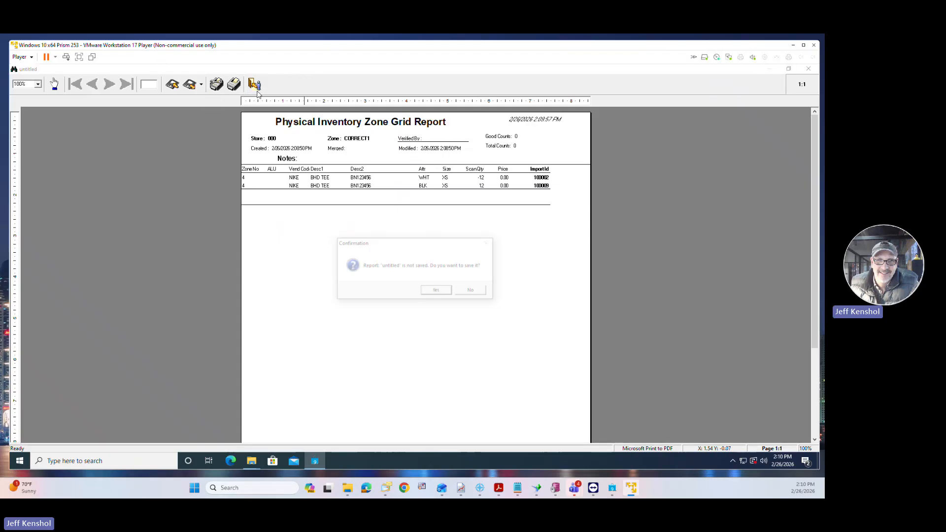
click(467, 294)
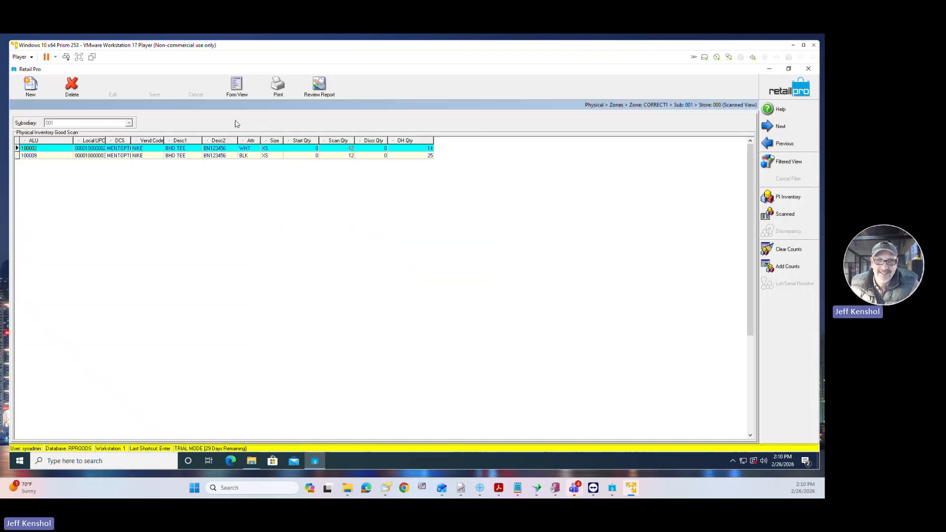
Return to the zones list and merge zone CORRECT1 into the physical inventory.
click(778, 95)
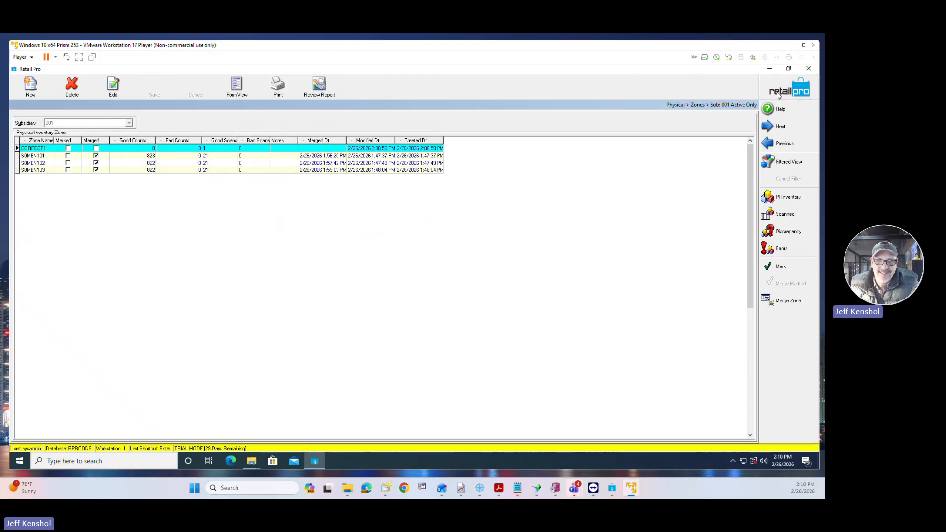
click(785, 301)
click(398, 274)
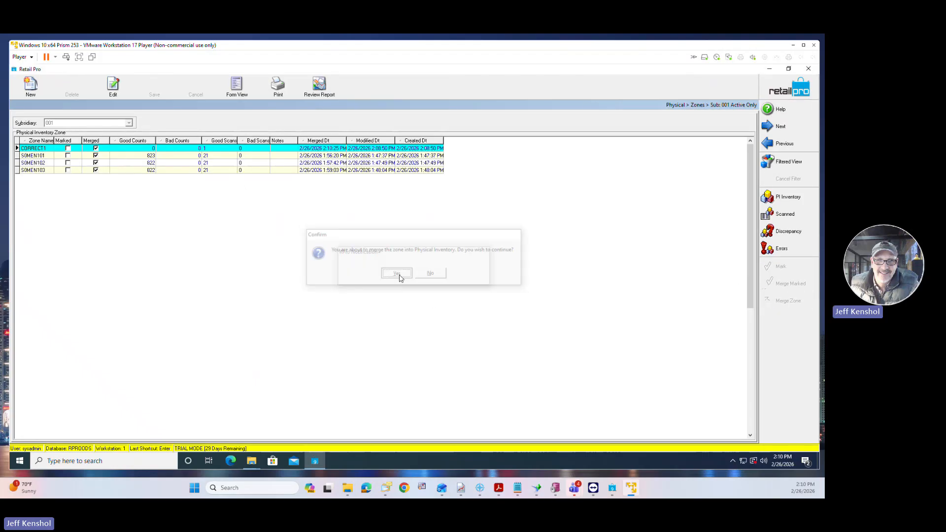
Open the store's discrepancy view and check the scan quantities of items 100002 and 100009.
click(787, 92)
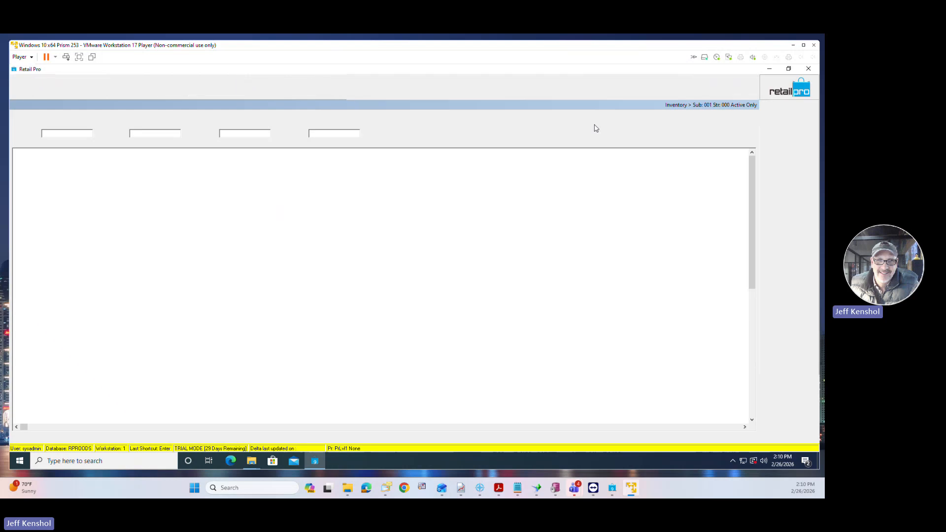
click(788, 285)
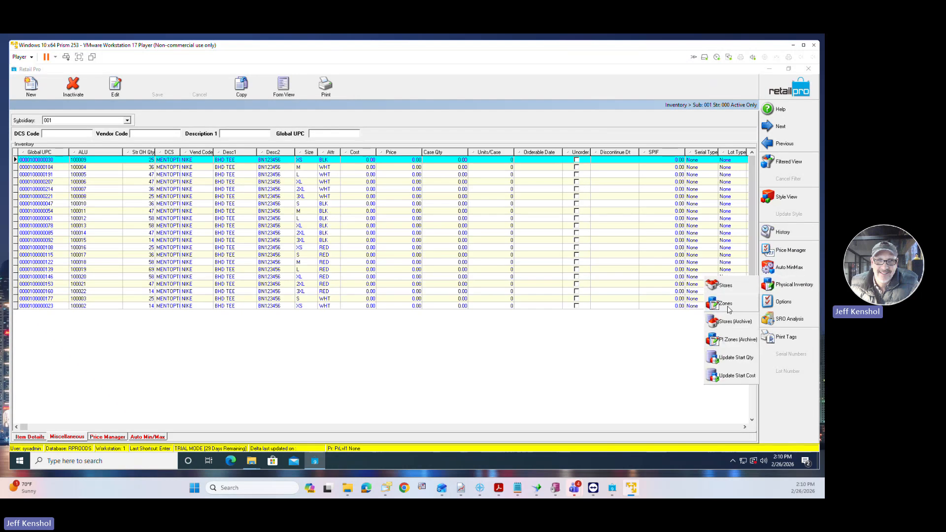
click(737, 284)
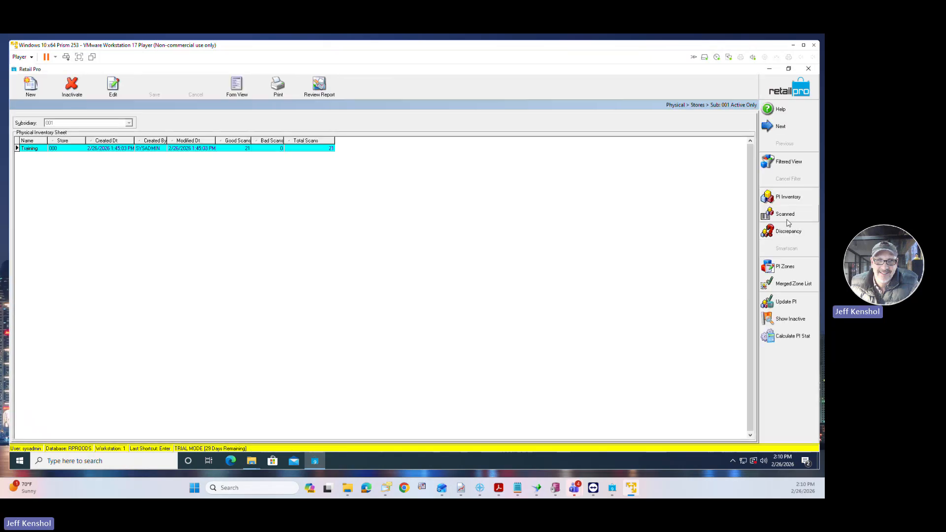
click(787, 226)
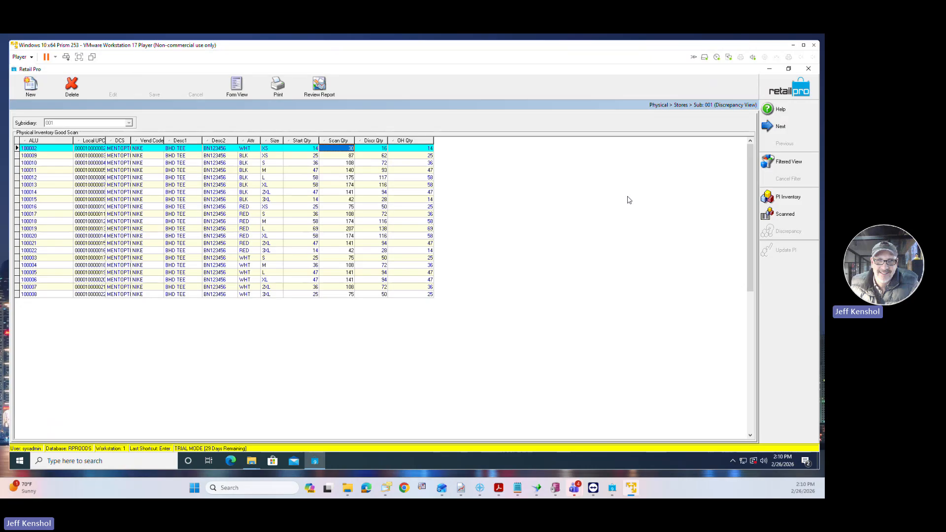
click(344, 155)
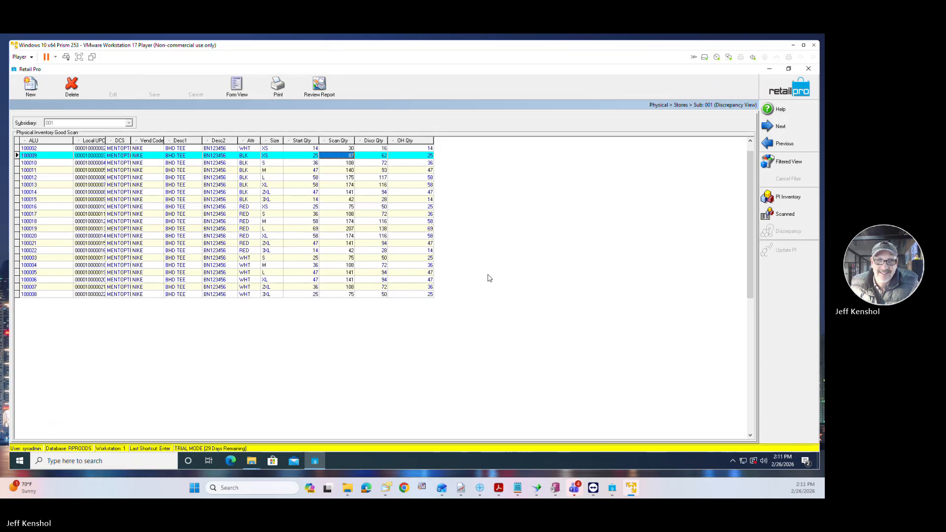
Review the Discrepancies and Update instructions in PI Steps9.txt in Notepad, and return to the inventory window.
mouse_move(539, 492)
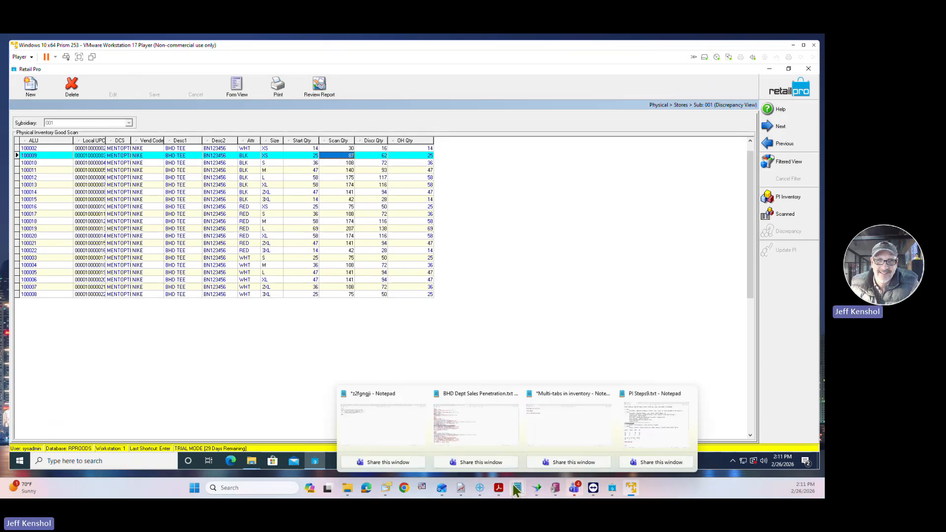
click(638, 438)
click(297, 256)
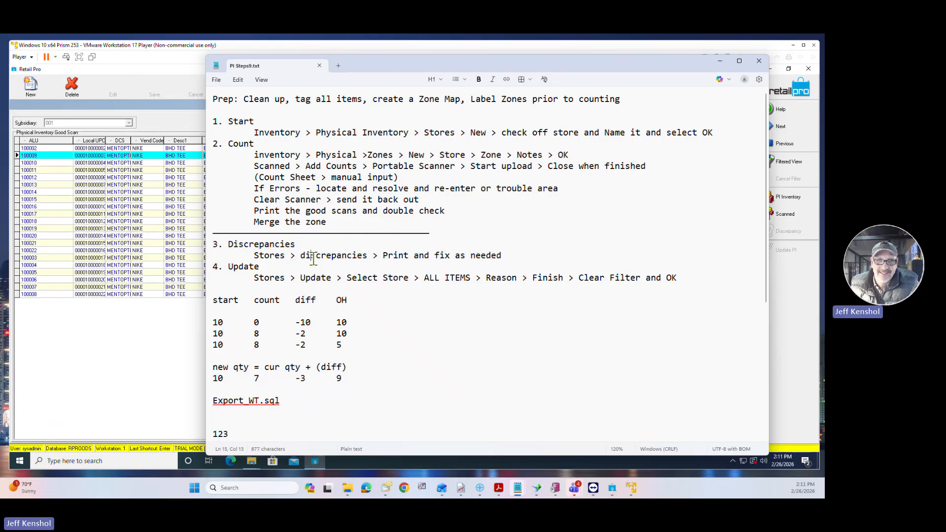
drag(308, 257, 500, 255)
drag(259, 266, 222, 266)
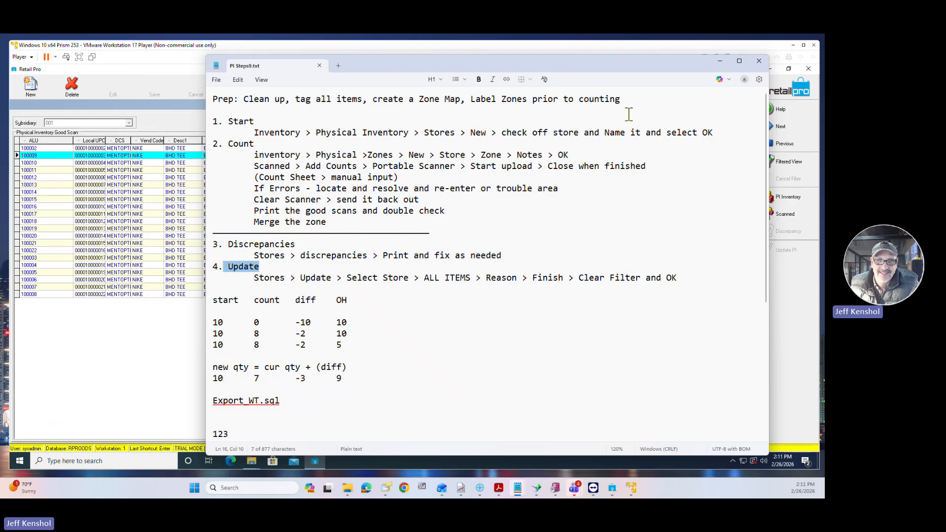
click(719, 61)
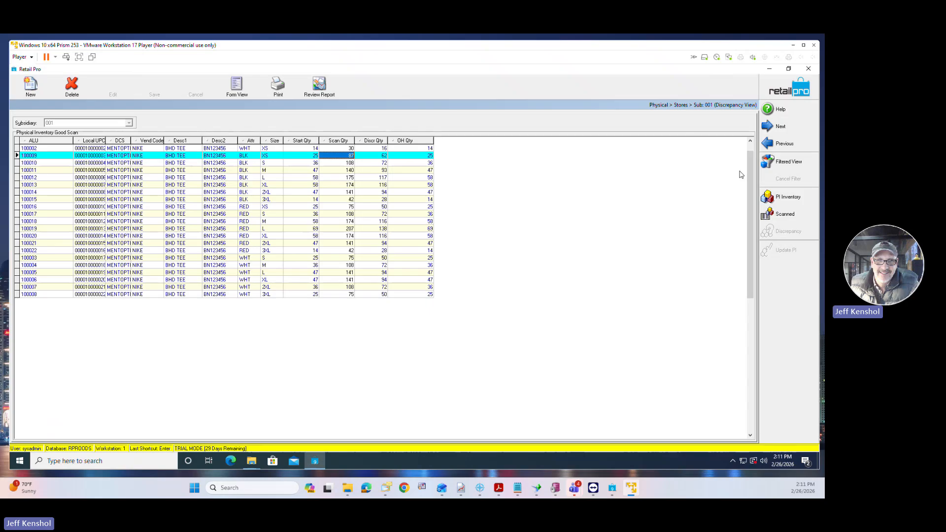
Return to the store's physical inventory sheet list and check the Training sheet's dates and good scans.
click(783, 92)
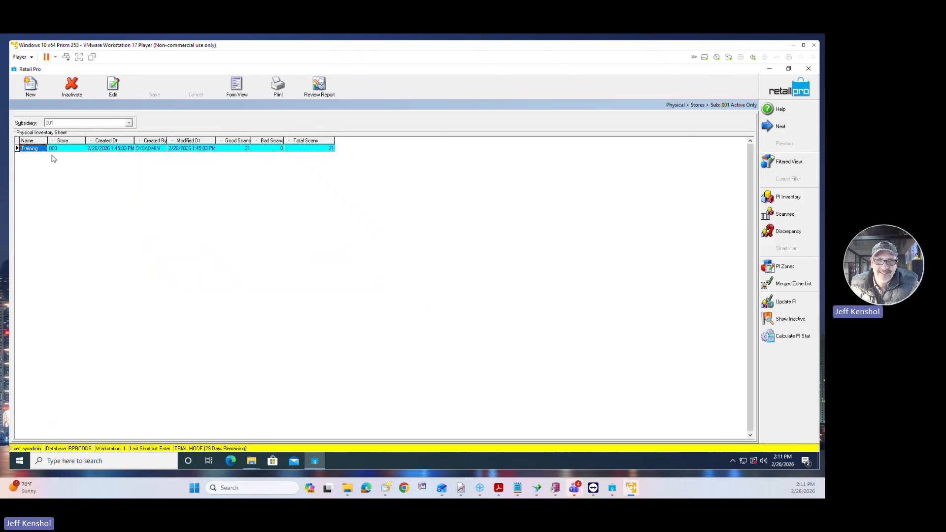
click(101, 149)
key(Tab)
key(Tab)
key(Tab)
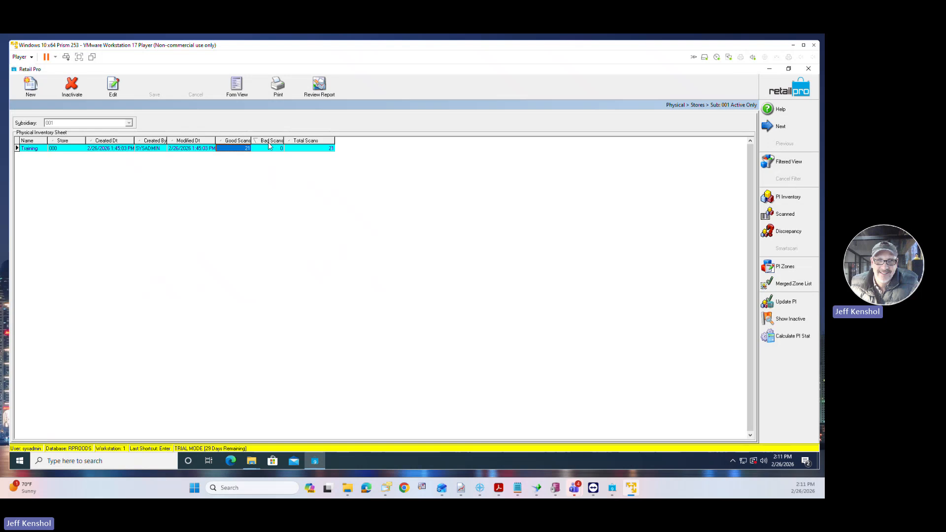
click(241, 149)
Start the physical inventory update for the Training sheet and set its reason to Physical.
click(787, 304)
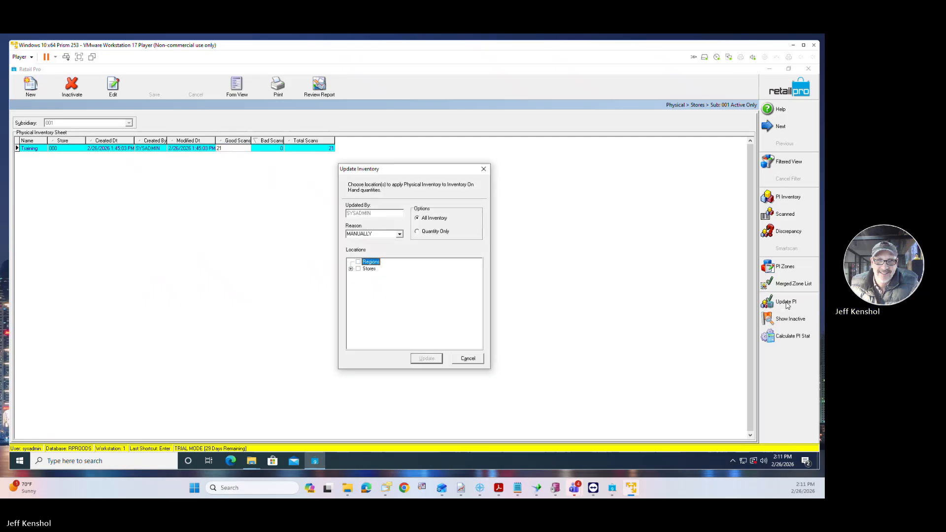
click(401, 236)
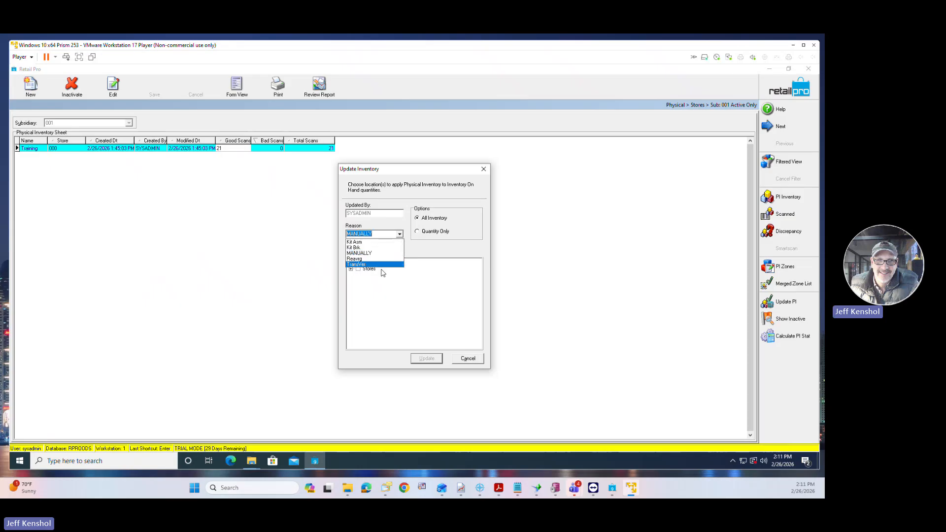
click(382, 235)
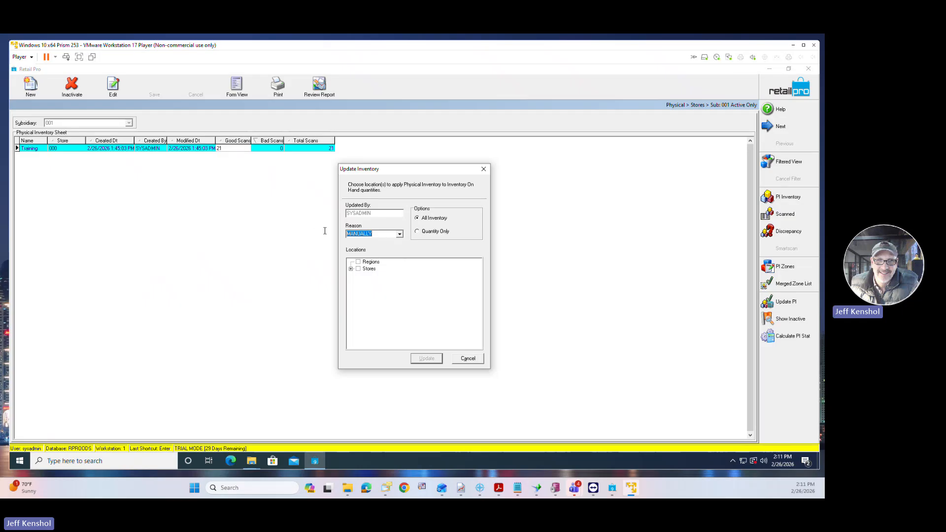
text(PHY)
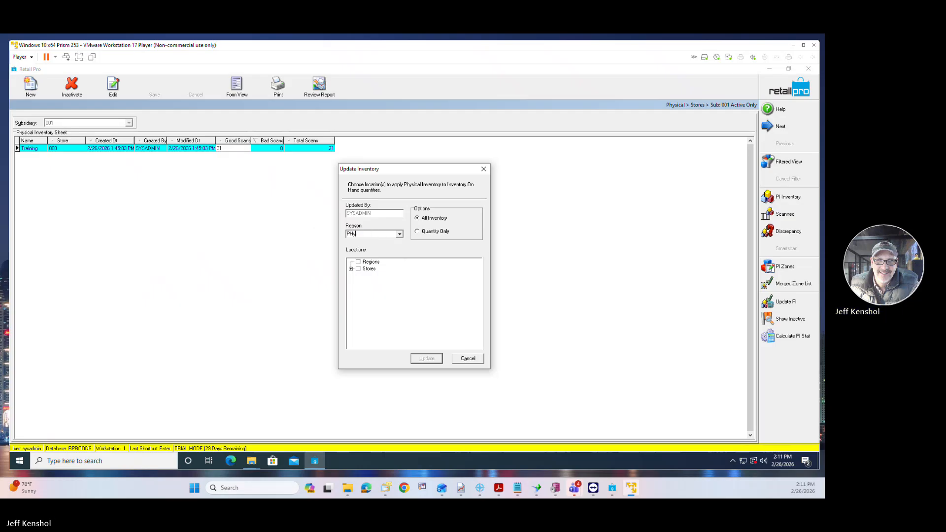
text(sical)
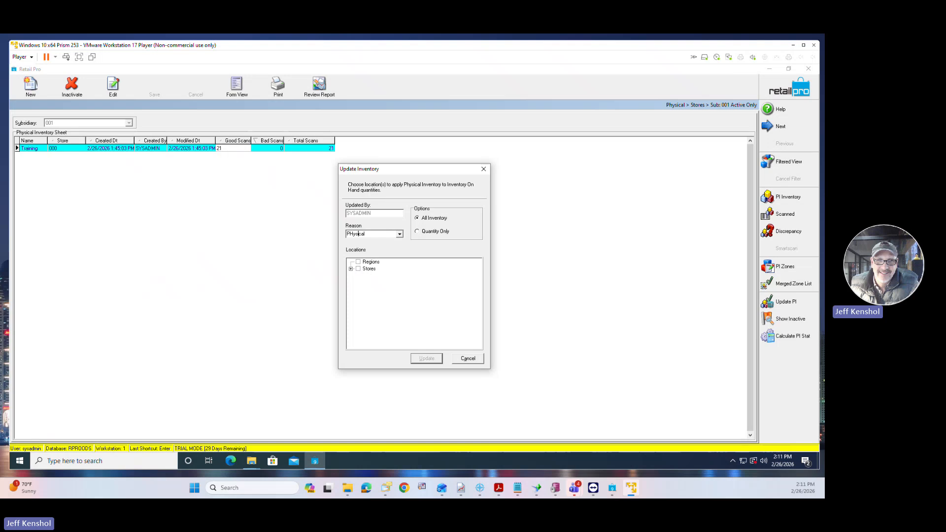
key(BackSpace)
text(h)
Select store 000 as the location, choose the All Inventory option, and run the inventory update.
click(351, 269)
click(366, 276)
click(427, 220)
click(419, 233)
click(419, 220)
click(427, 360)
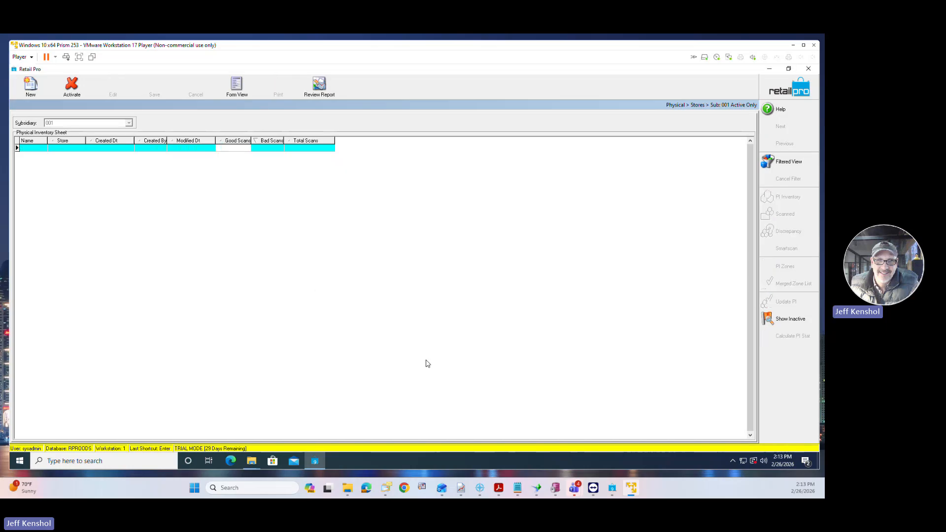
Leave the physical inventory sheets and the inventory list, and open the adjustment memos.
click(768, 89)
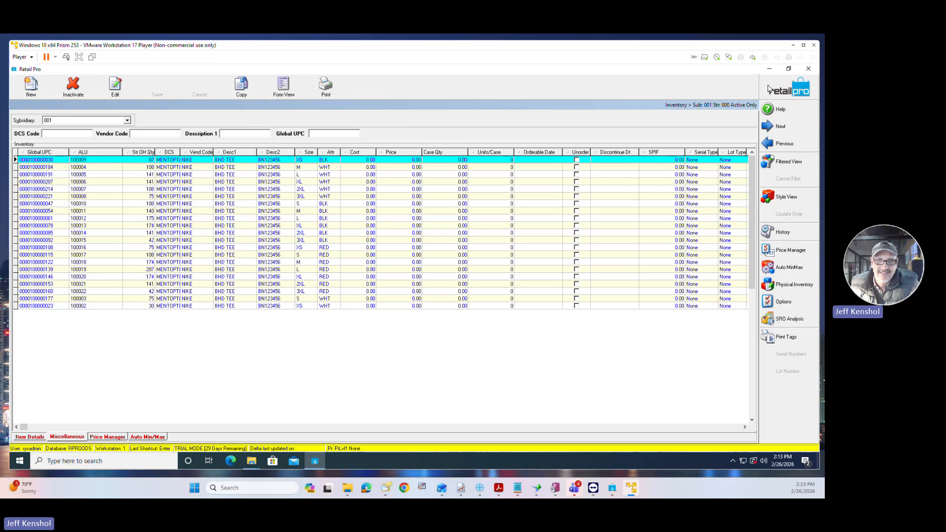
click(768, 88)
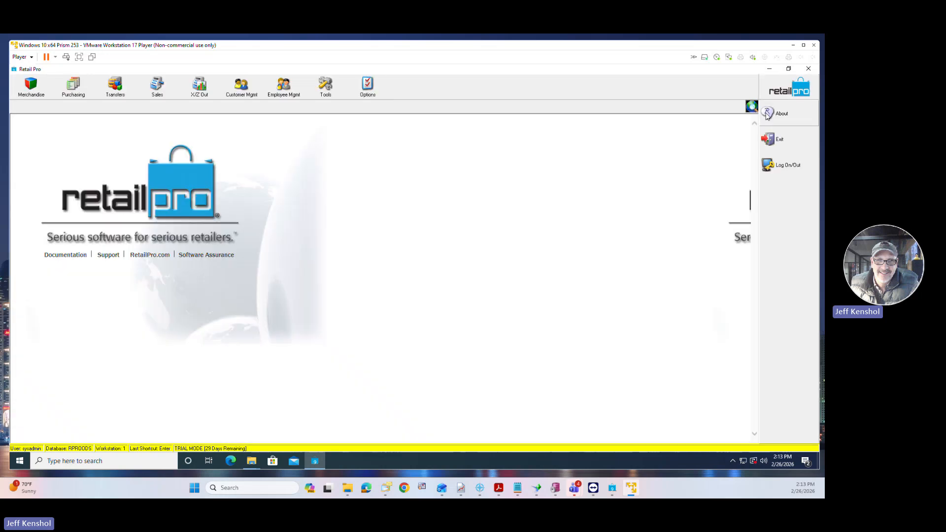
click(31, 84)
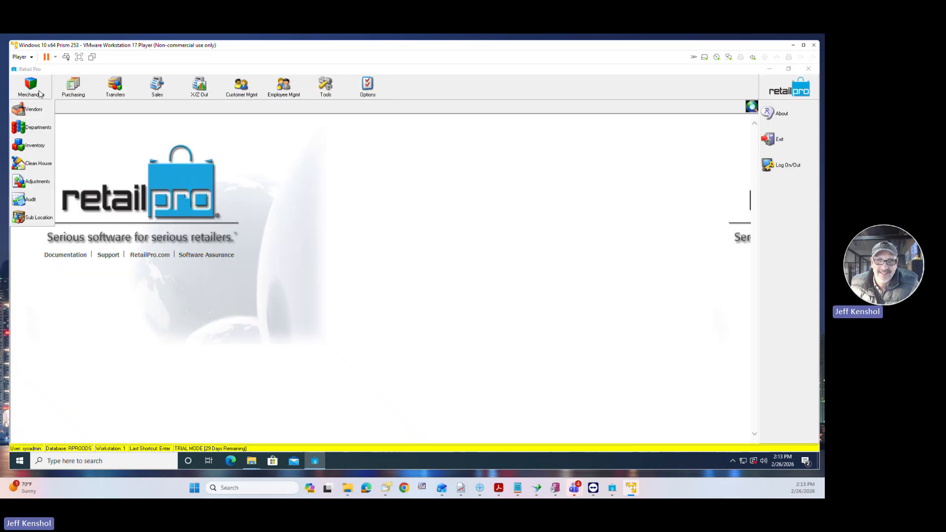
click(37, 182)
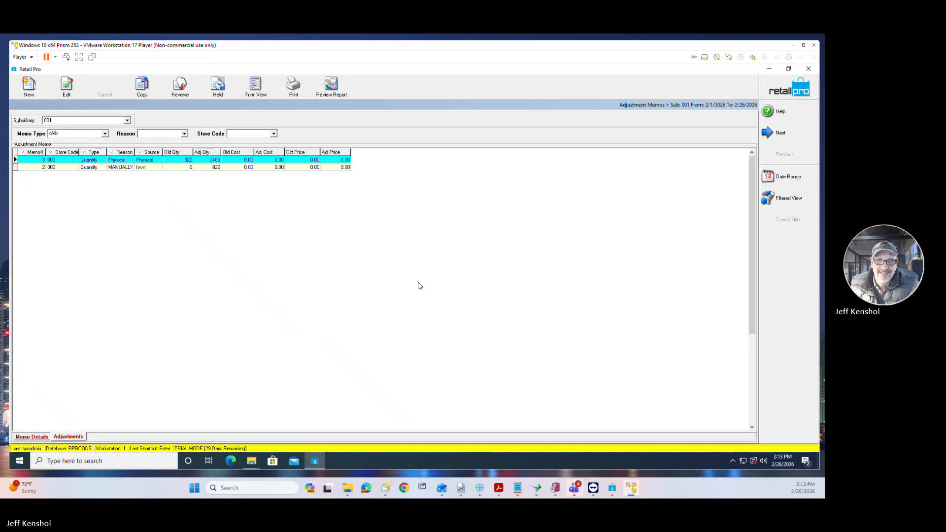
Open the Physical quantity adjustment memo for store 000 in form view and review its original and adjusted quantities, costs and prices.
click(123, 160)
click(92, 160)
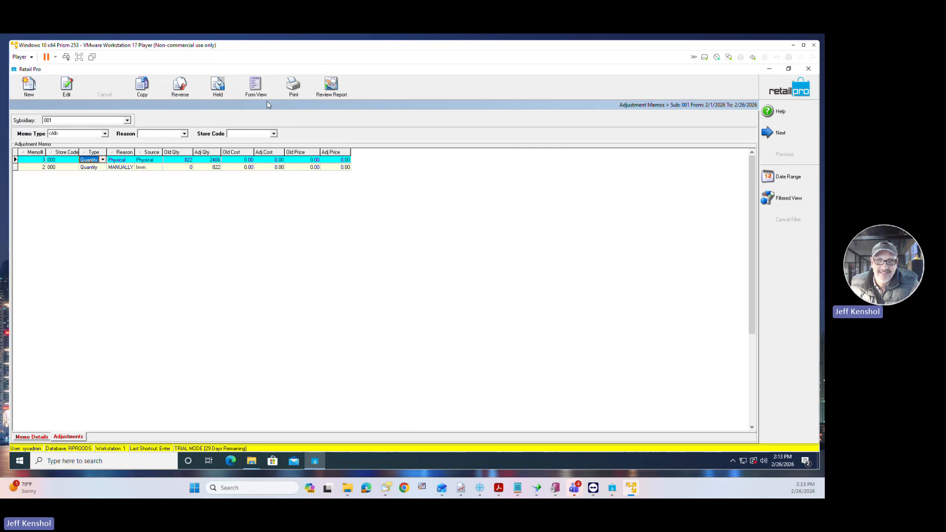
click(256, 86)
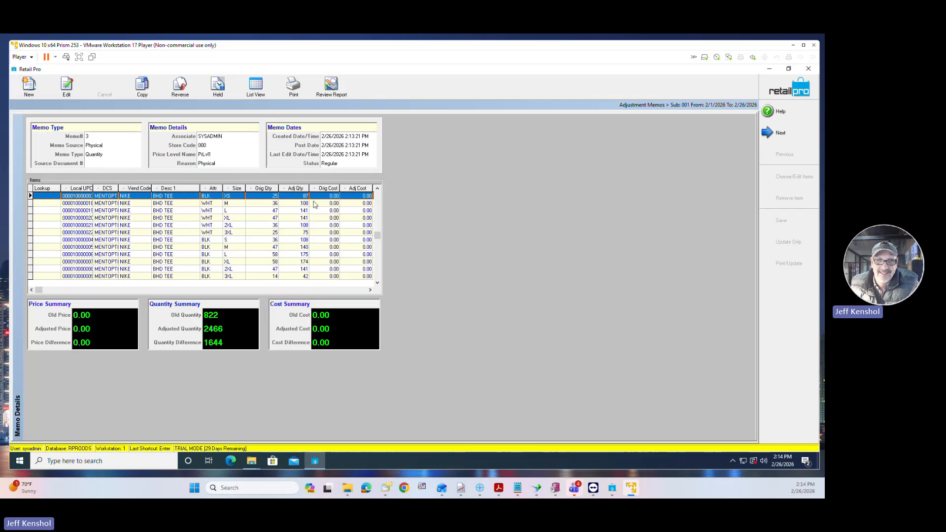
click(349, 289)
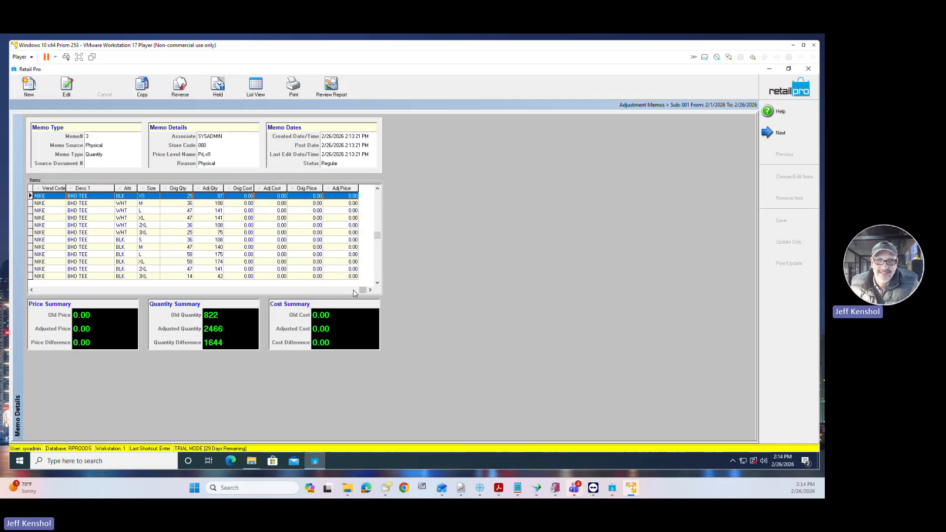
click(47, 291)
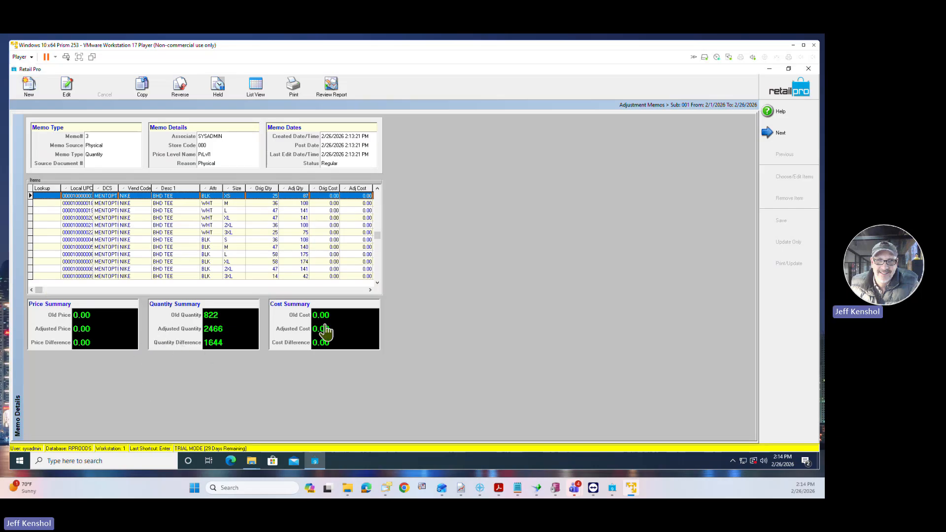
click(337, 240)
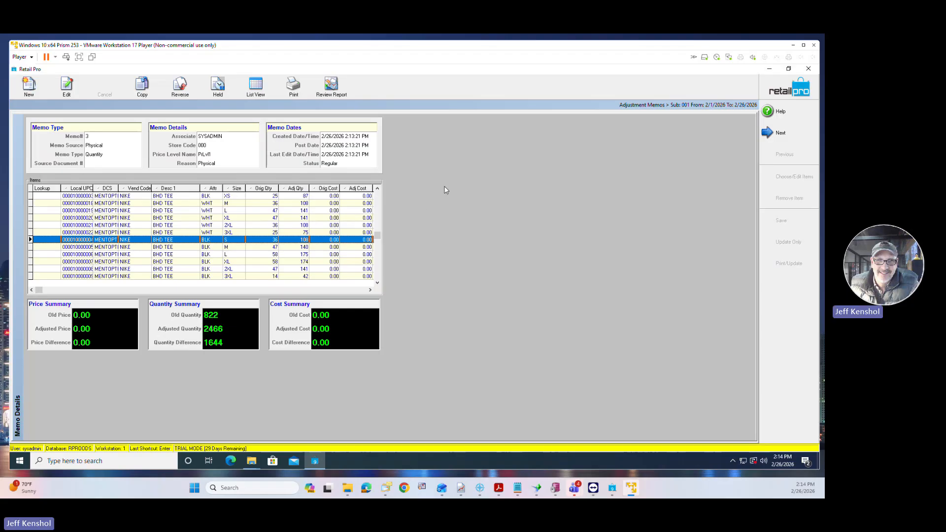
Return to the merchandise inventory and open the archived physical inventory sheets for stores.
click(769, 94)
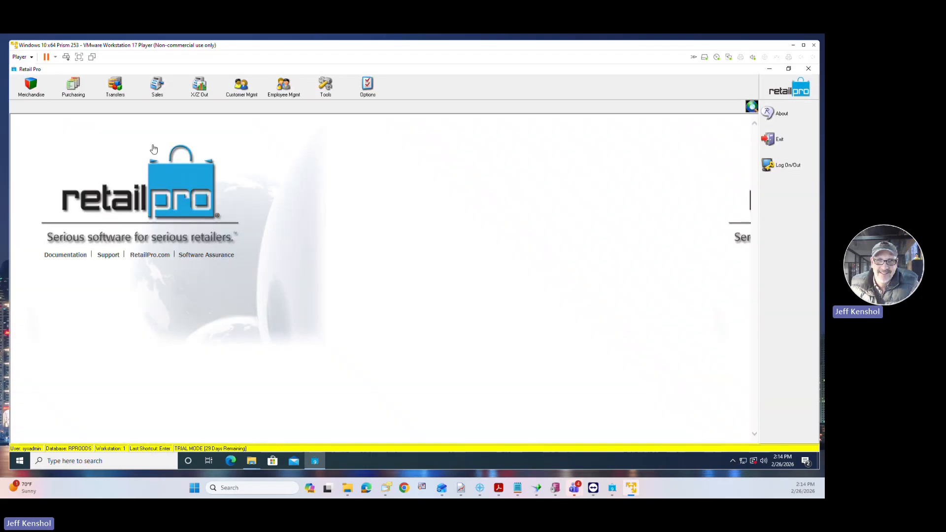
click(31, 87)
click(52, 148)
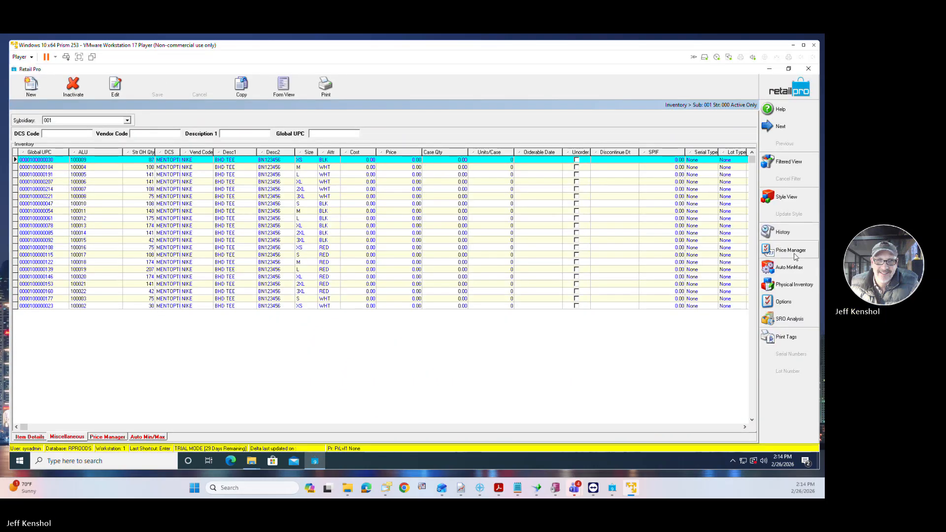
click(793, 285)
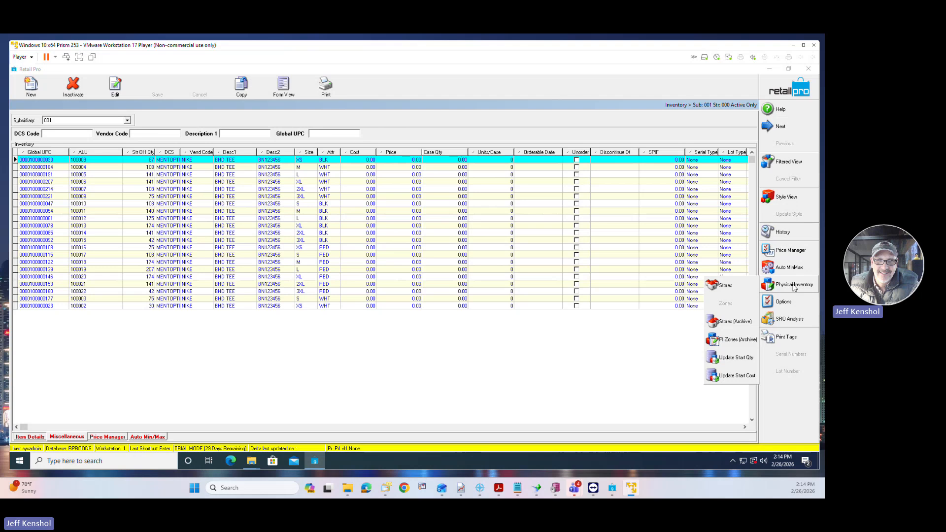
click(737, 324)
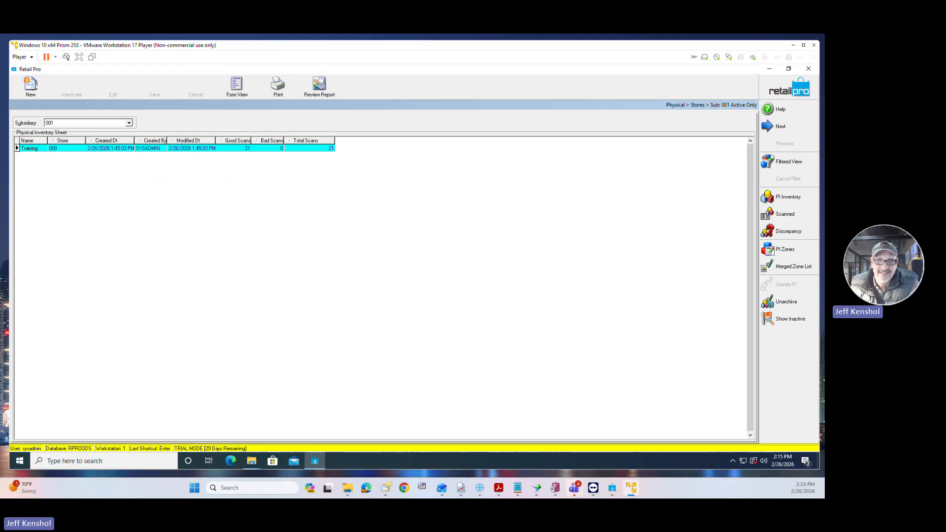
Switch to the Report Viewer, move its window into view and enlarge it to show the full report tree and parameters.
key(alt+Tab)
drag(0, 88, 214, 47)
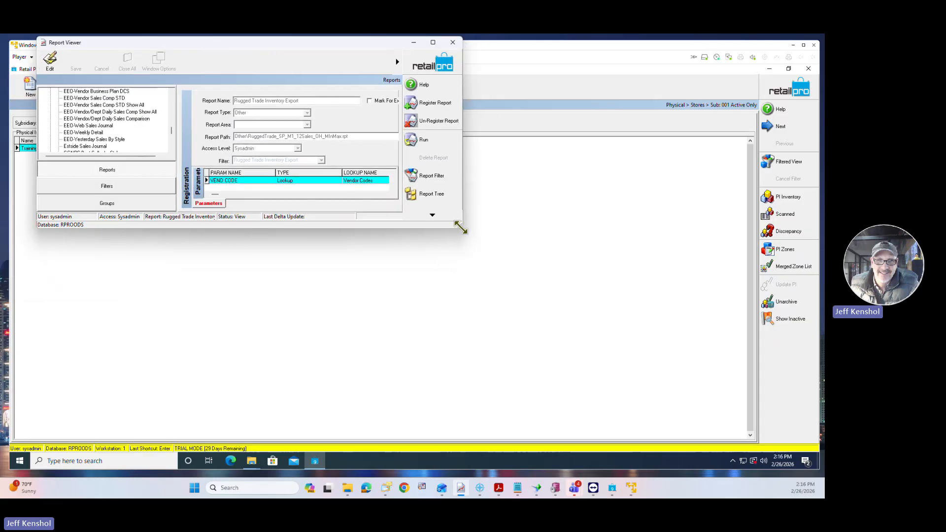
drag(459, 225, 785, 448)
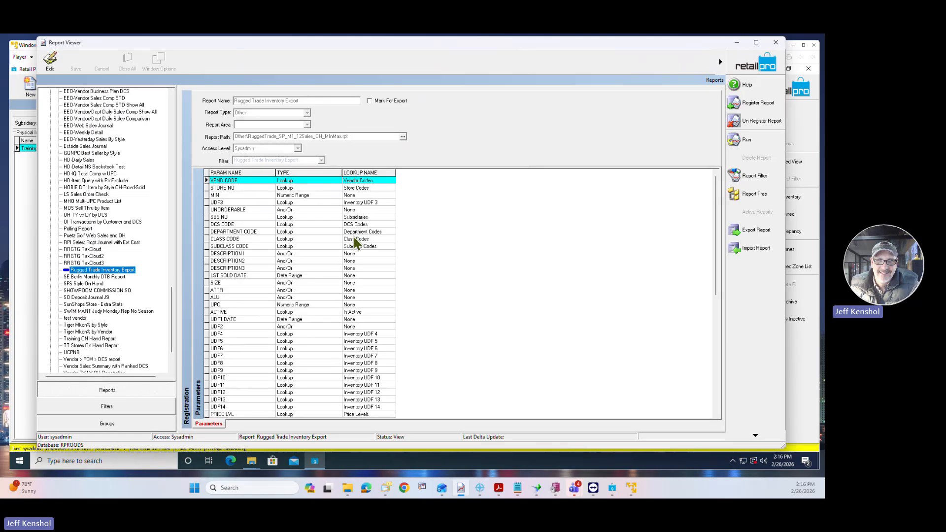
Collapse the expanded report groups, list the Custom reports and open BHD ADJ: PI DCS by Dept.
drag(172, 308, 167, 108)
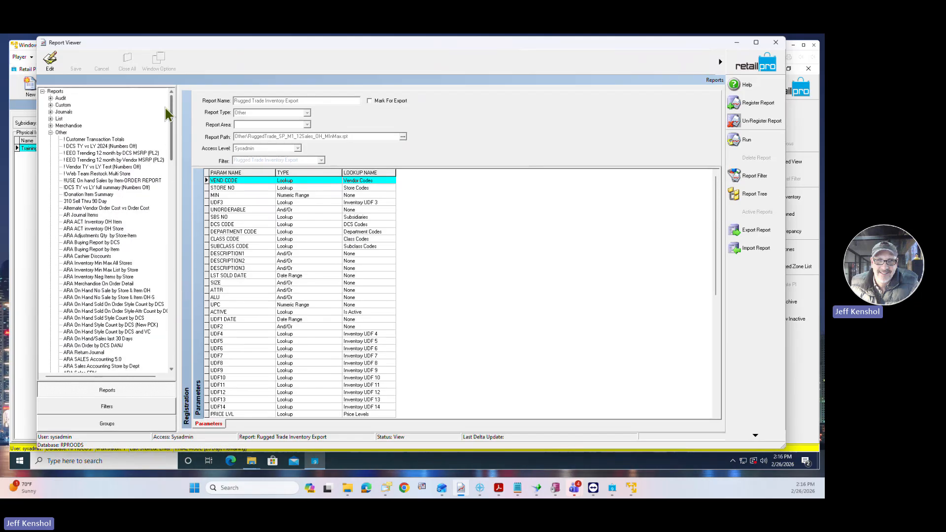
click(51, 126)
click(51, 106)
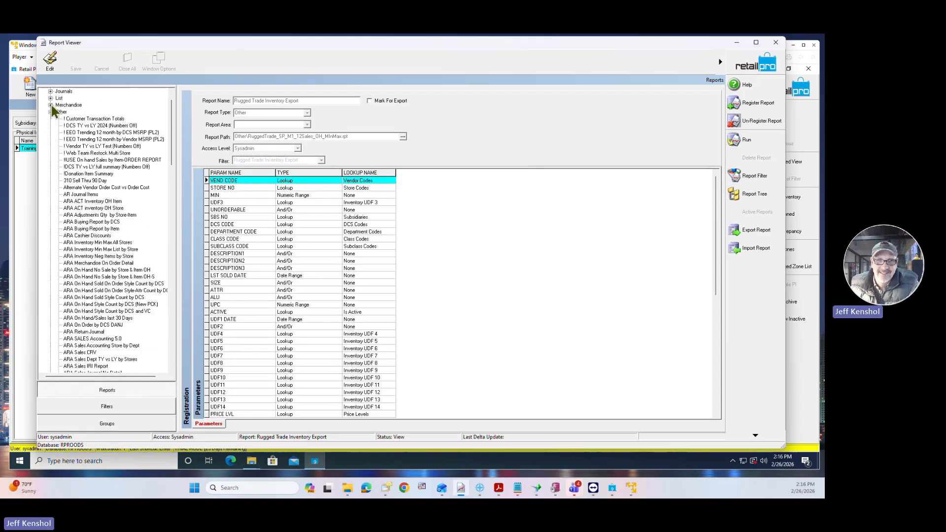
click(51, 112)
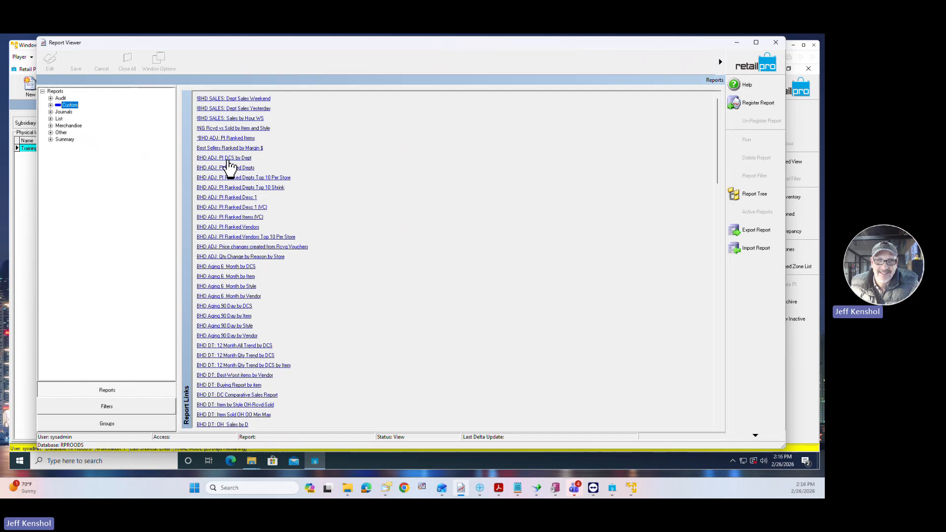
click(228, 158)
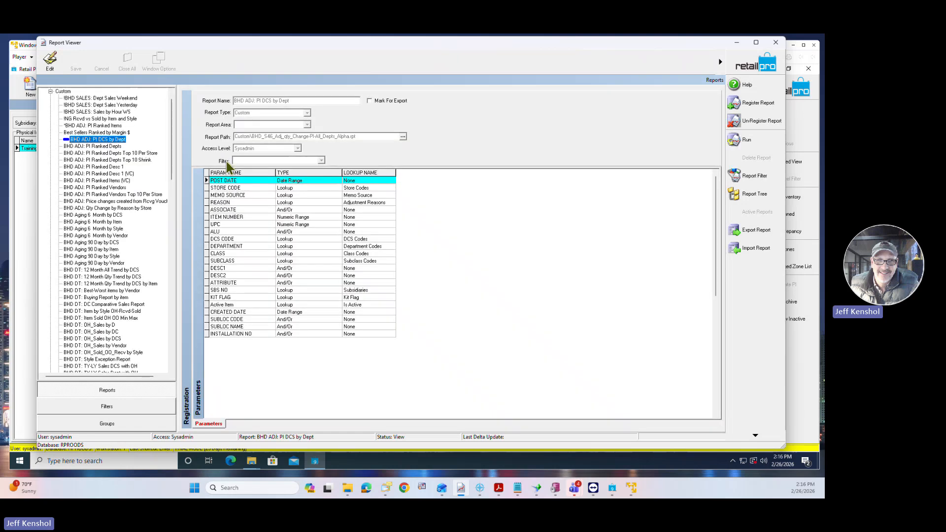
Start running the PI DCS by Dept report and set its post date filter type to Undefined.
click(747, 141)
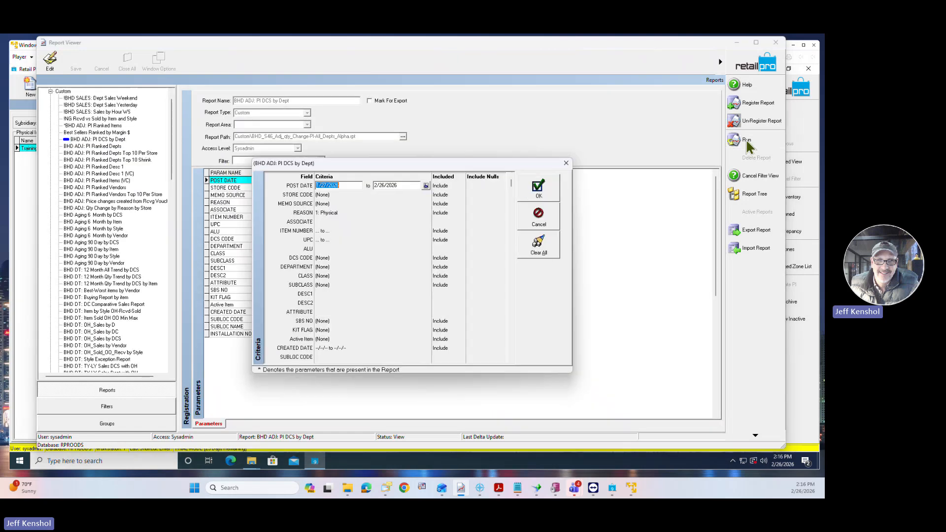
click(425, 186)
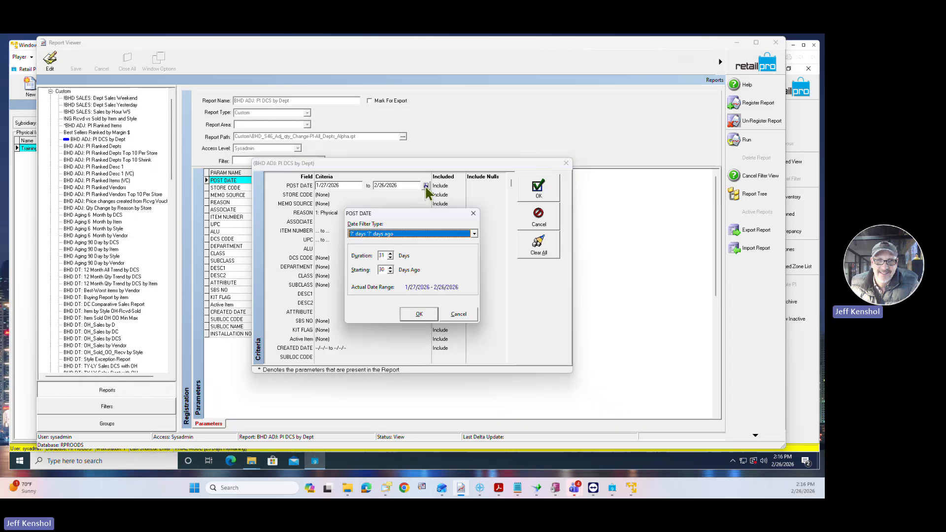
click(417, 234)
scroll(416, 261, down, 3)
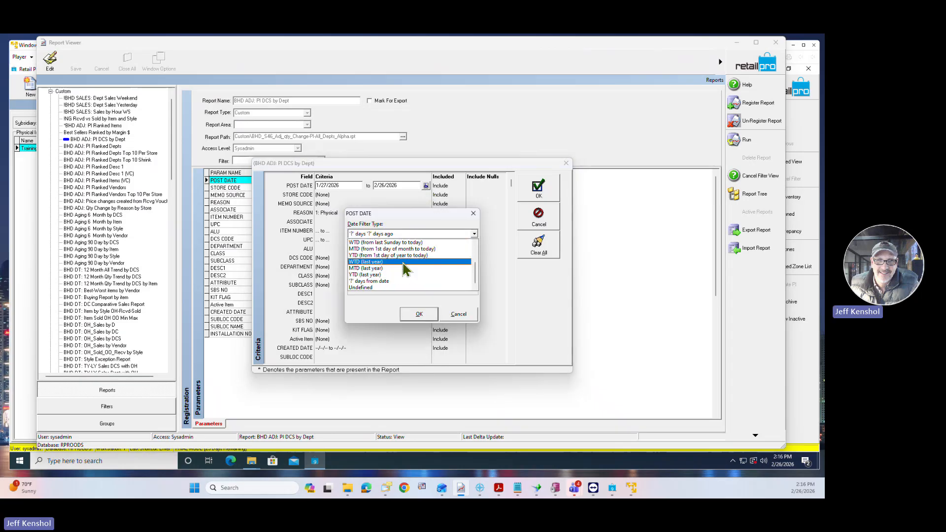
click(386, 288)
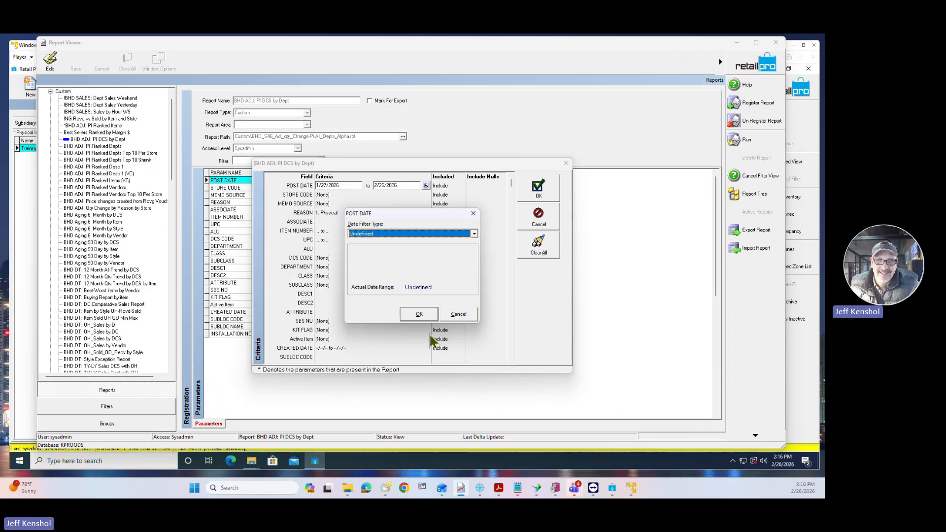
click(421, 315)
Clear all selected values from the report's Reason criterion.
click(340, 204)
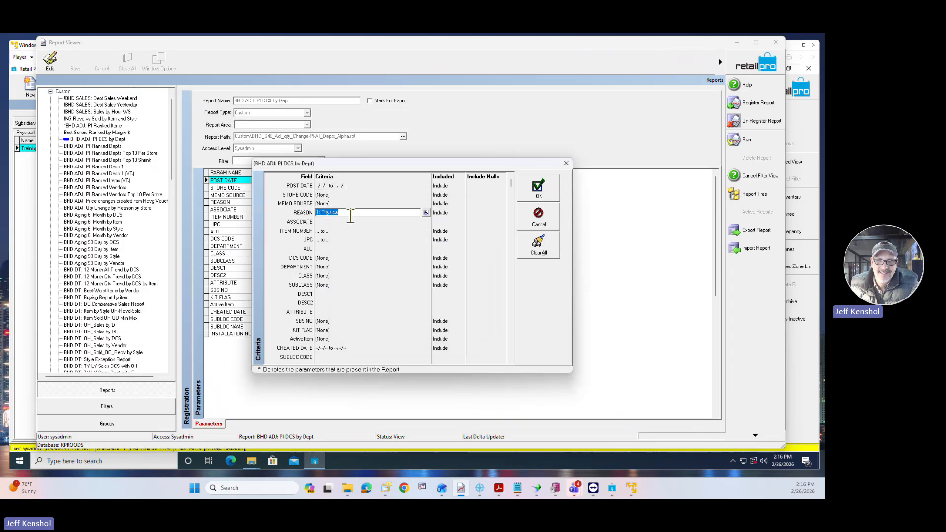
click(340, 213)
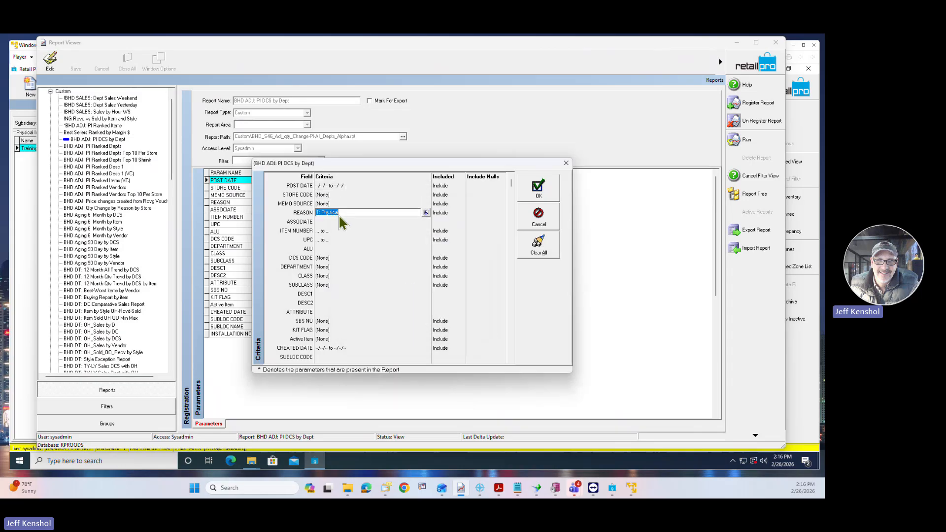
click(425, 213)
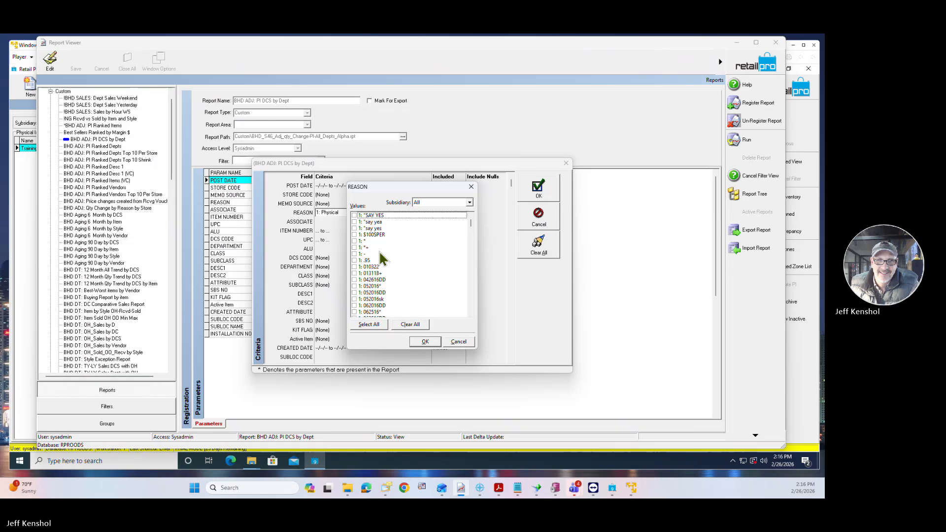
click(410, 324)
click(425, 341)
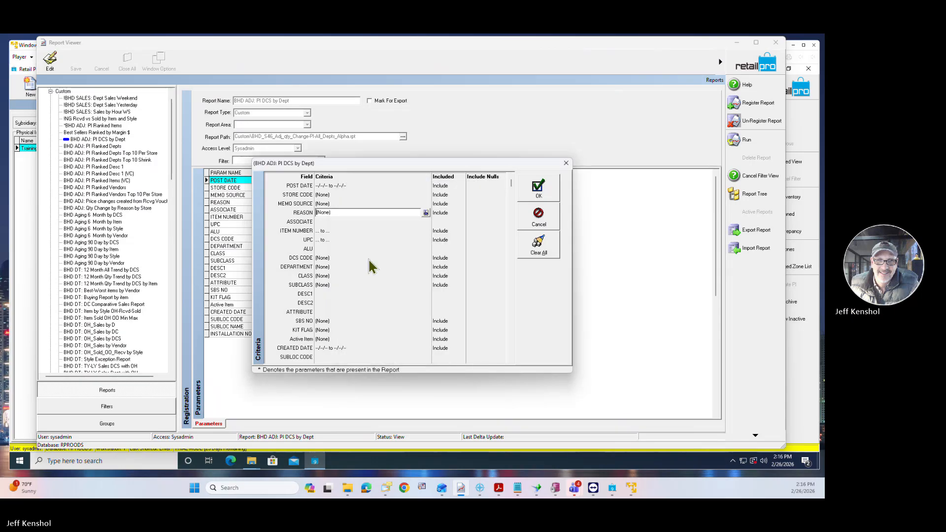
Set the Memo Source criterion to Physical and run the report, agreeing to update the older report file on disk.
click(331, 204)
click(425, 203)
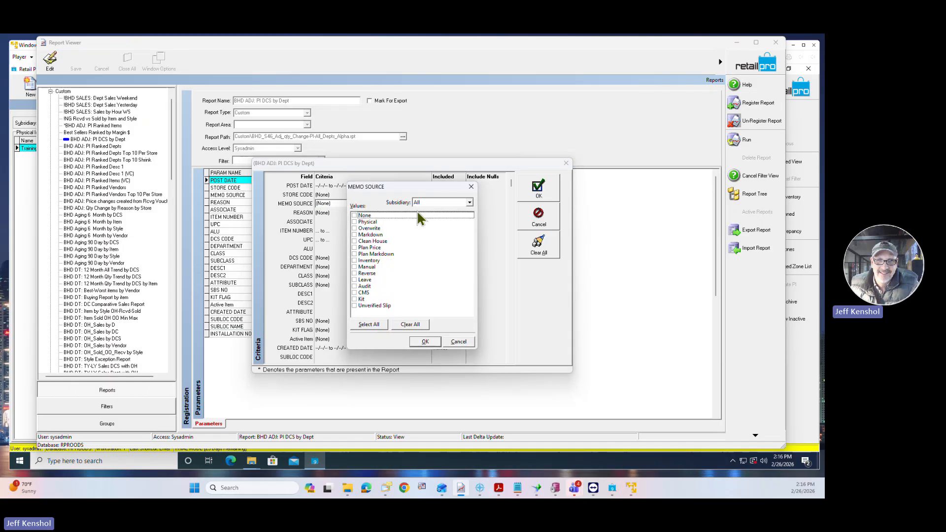
click(355, 222)
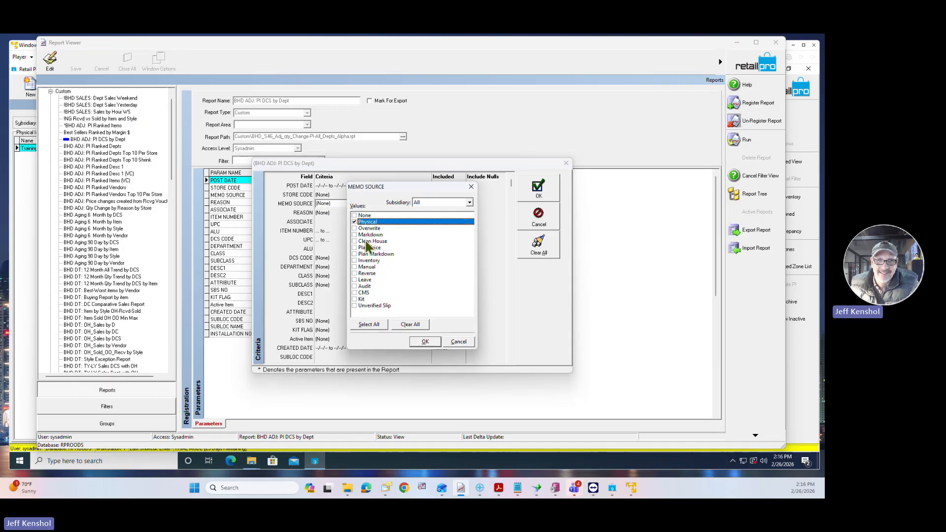
click(431, 343)
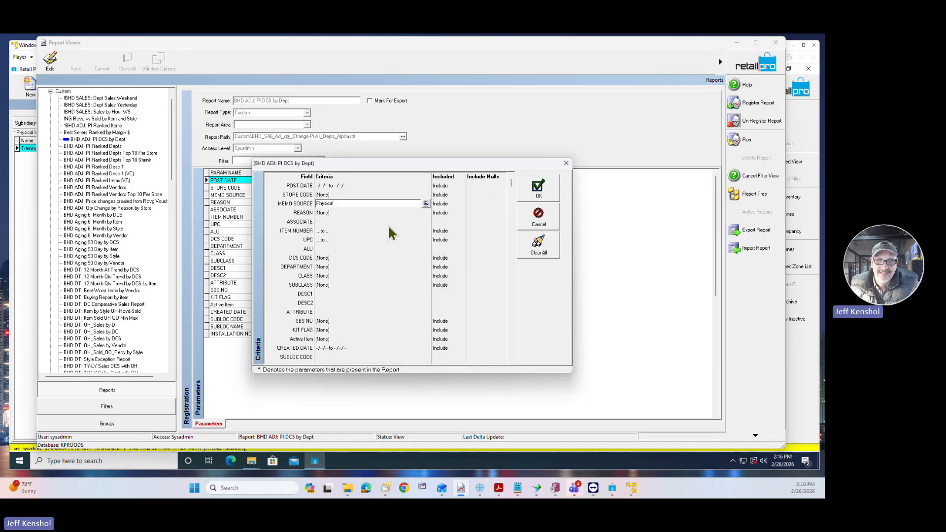
click(535, 188)
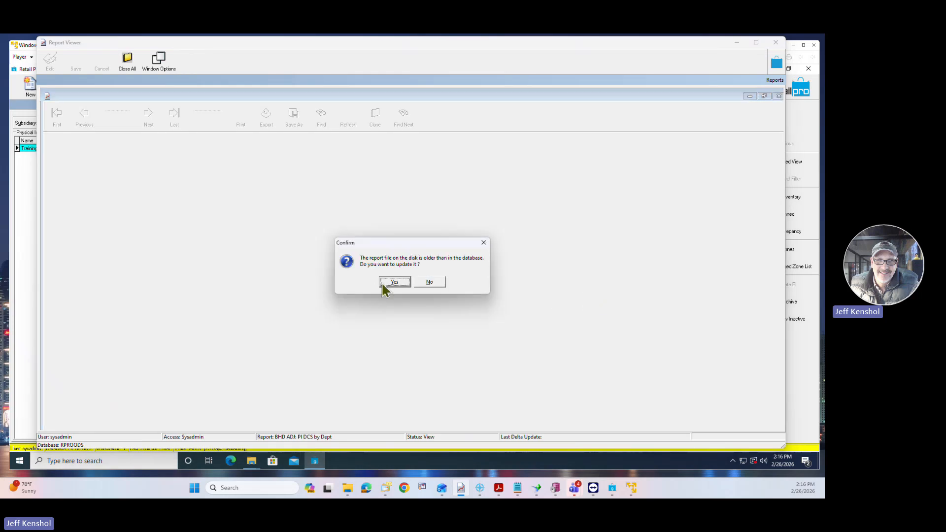
click(394, 281)
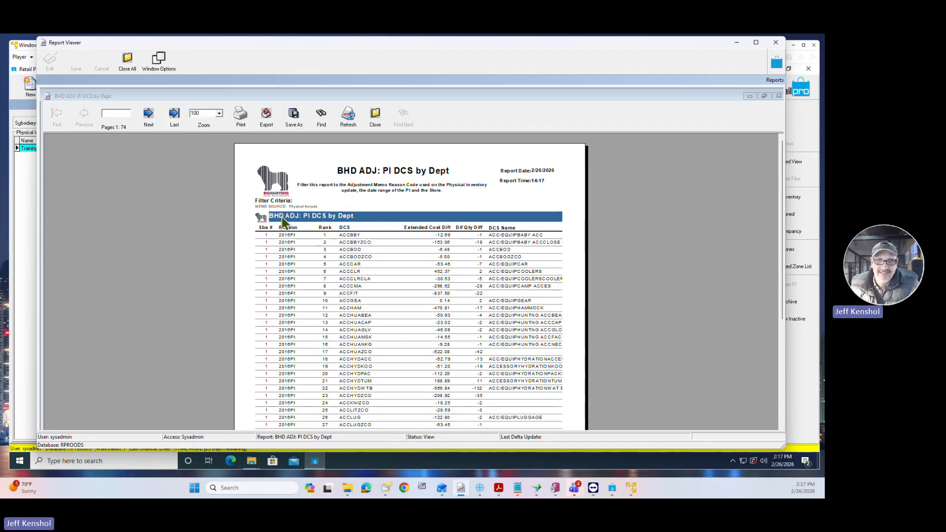
Page forward through the PI DCS by Dept report to page 7, examining the cost and quantity differences by department.
click(152, 123)
click(152, 122)
click(154, 119)
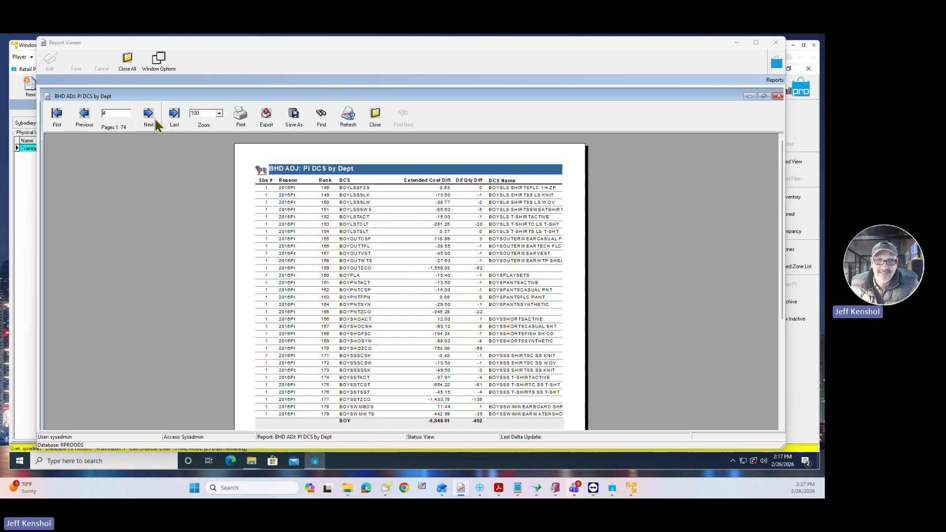
click(155, 118)
click(155, 117)
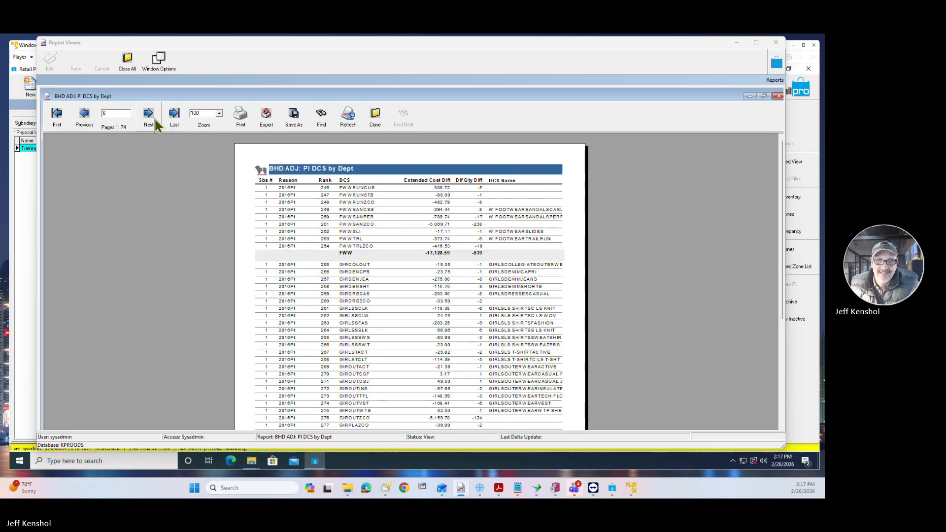
click(155, 118)
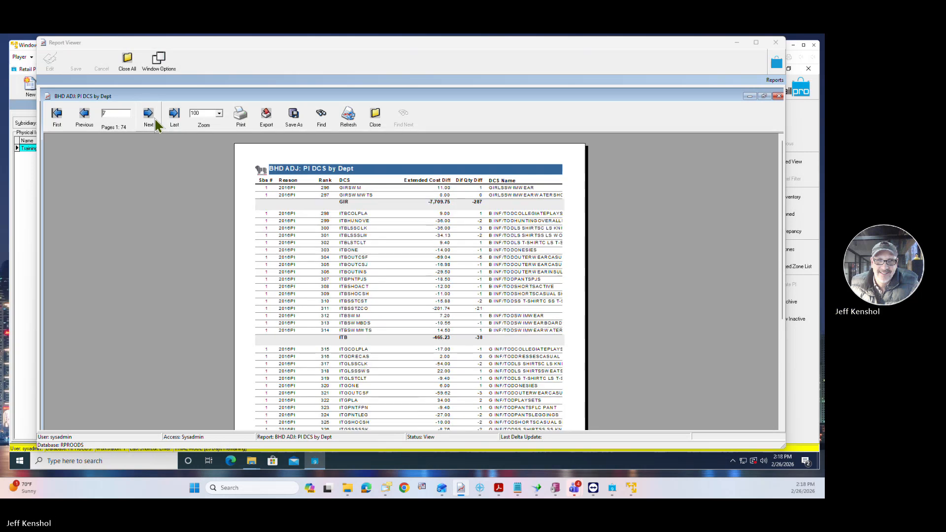
Page forward to page 9 of the PI DCS by Dept report to review the department differences, and close the report.
click(155, 117)
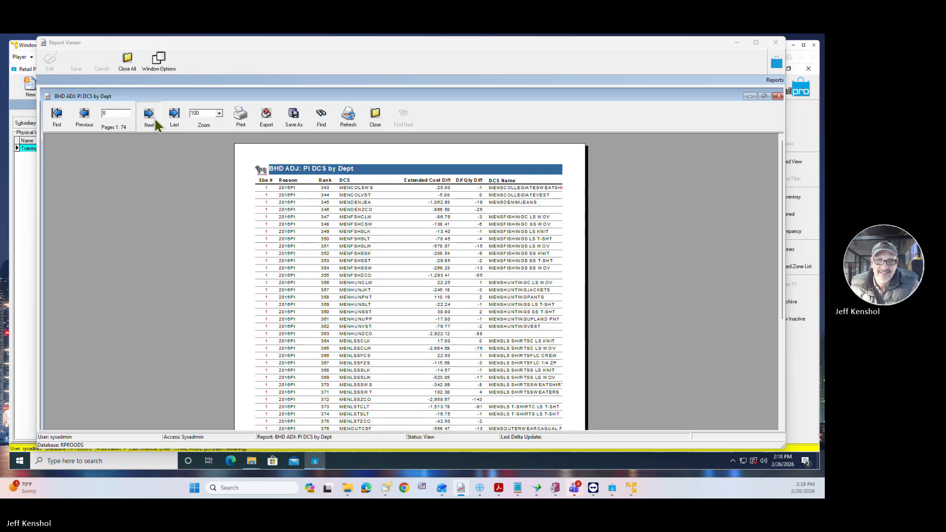
click(155, 117)
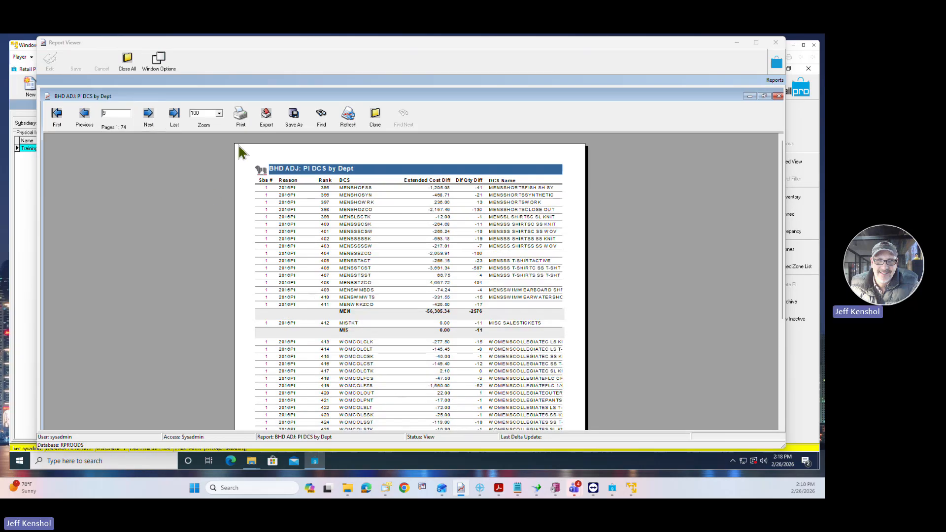
click(374, 116)
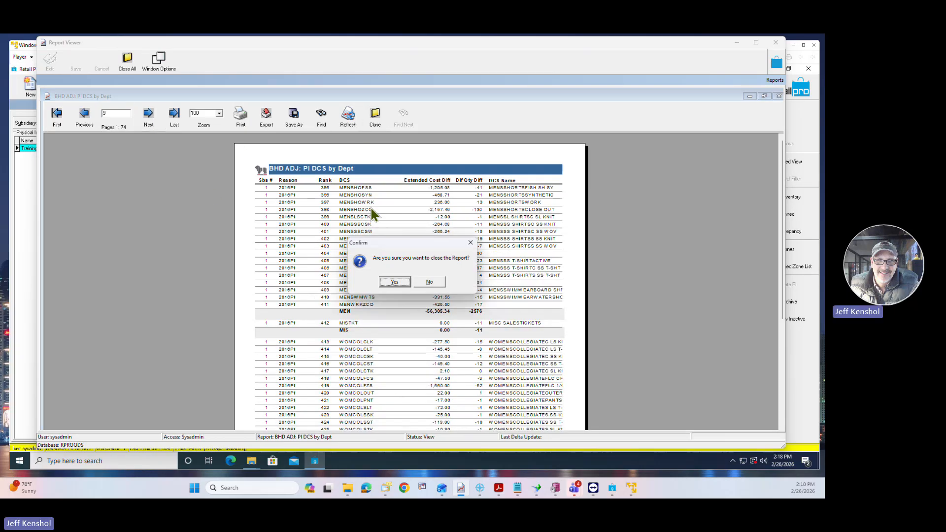
click(394, 282)
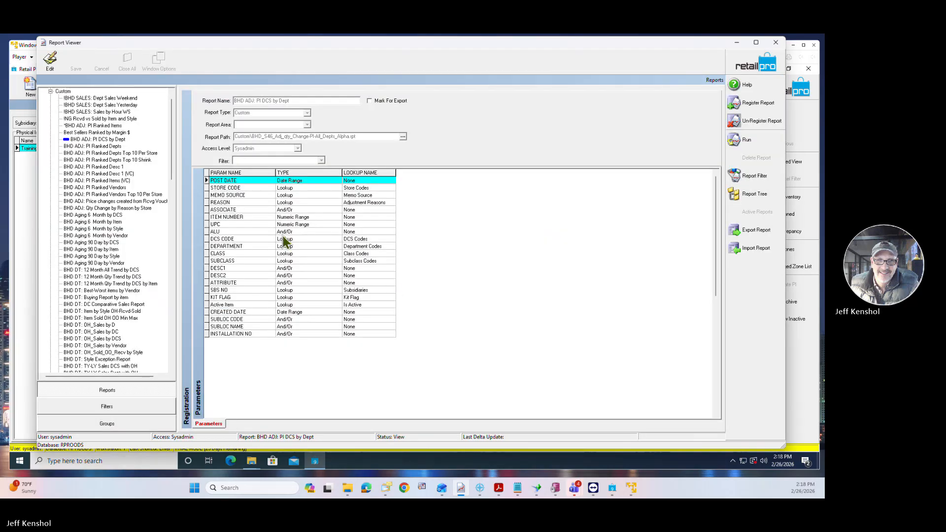
Select the BHD ADJ: PI Ranked Depts Top 10 Shrink report and set its post date filter type to Undefined.
click(109, 149)
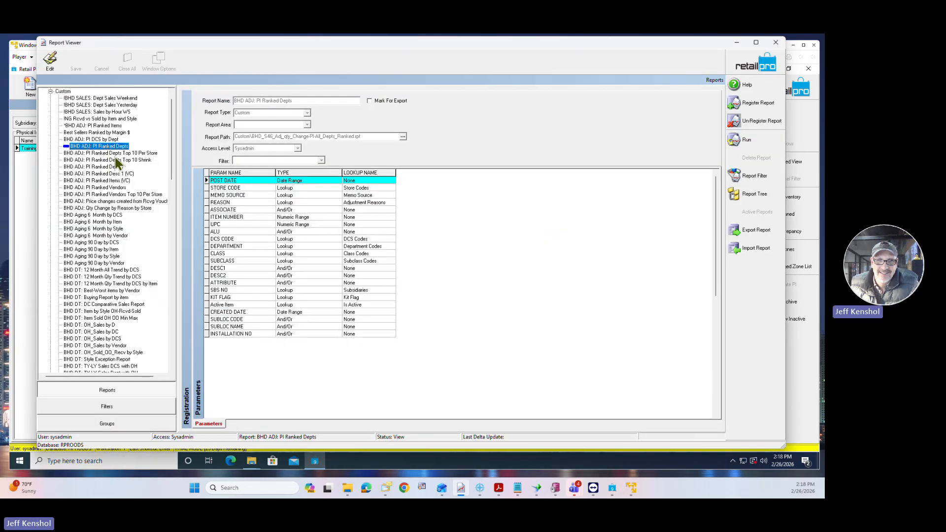
click(115, 159)
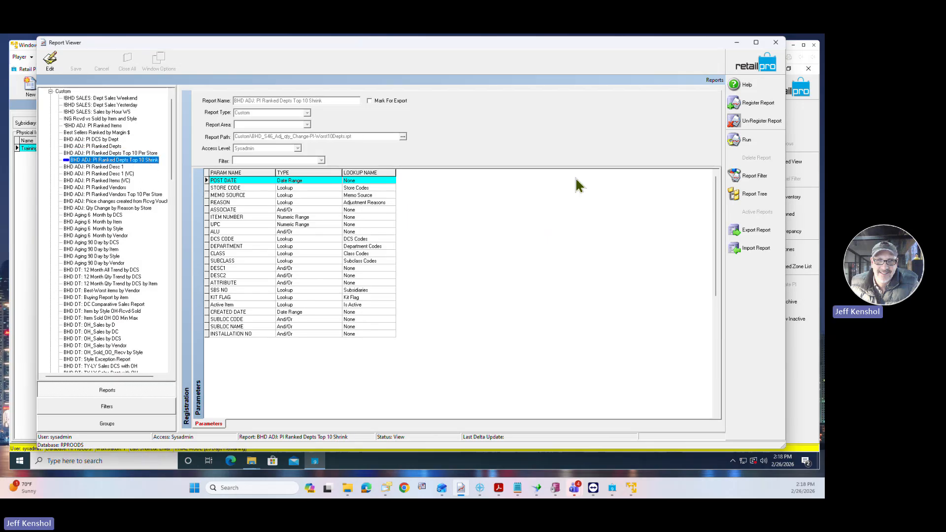
click(752, 175)
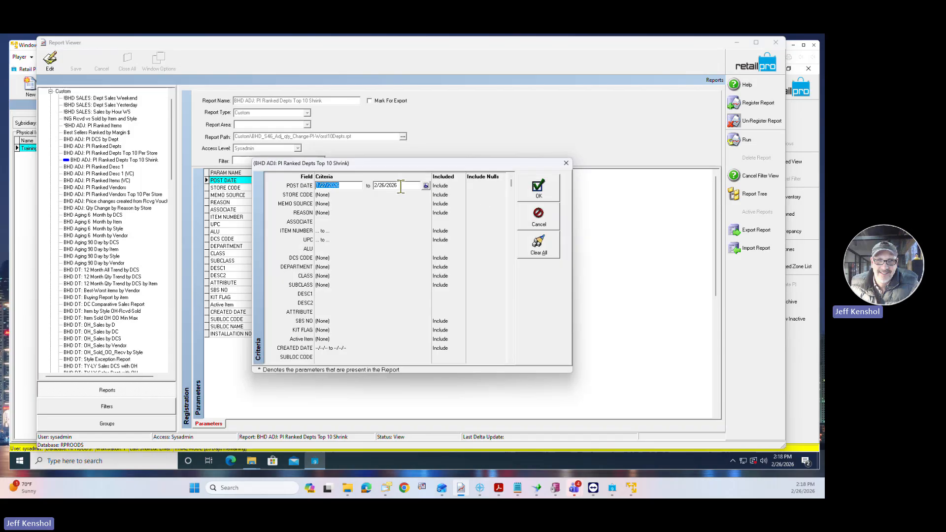
click(426, 186)
click(388, 235)
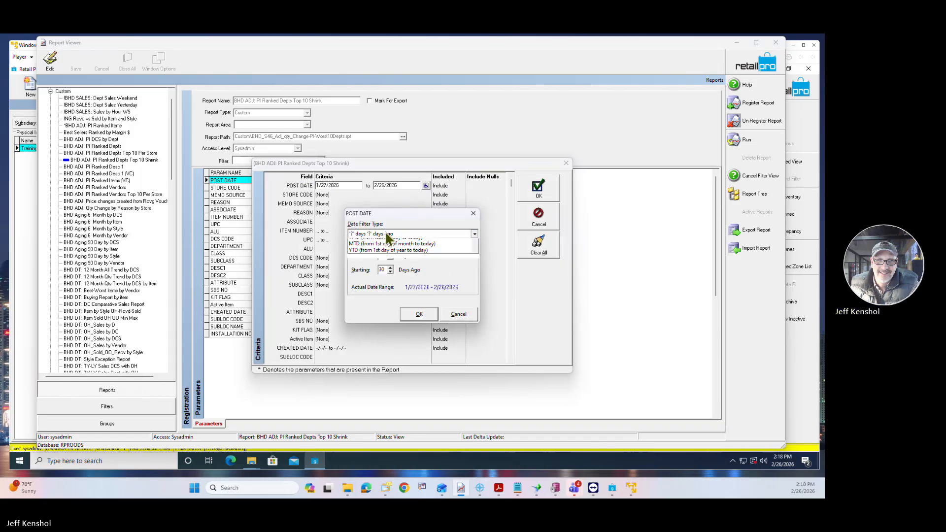
click(382, 288)
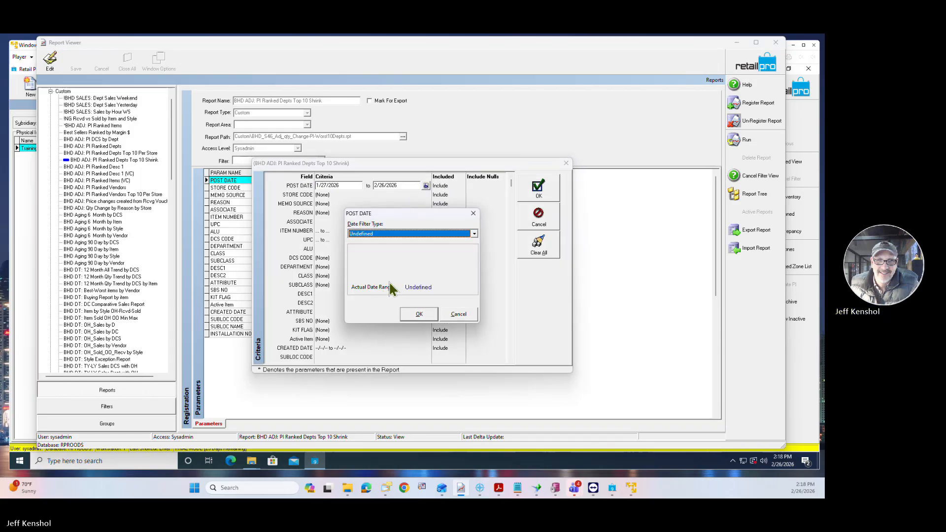
click(418, 314)
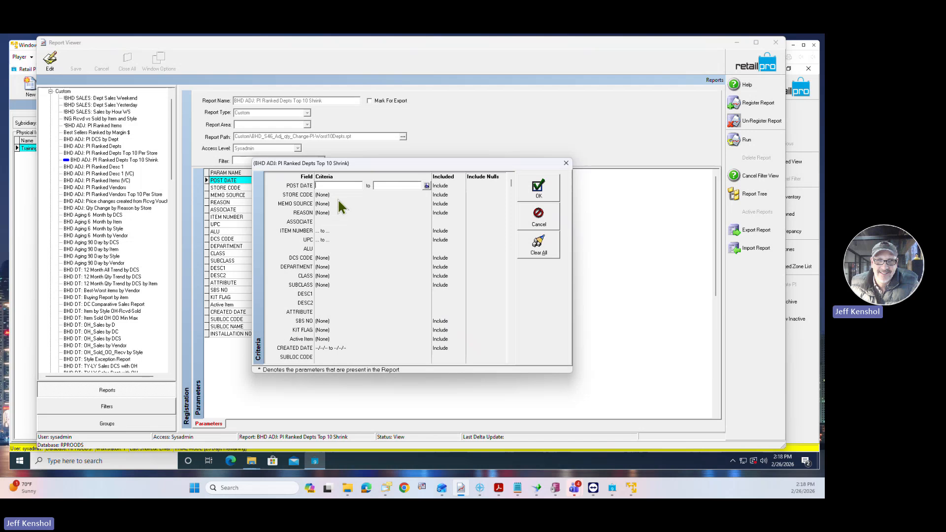
Set the Memo Source criterion to Physical and run the PI Ranked Depts Top 10 Shrink report.
click(339, 202)
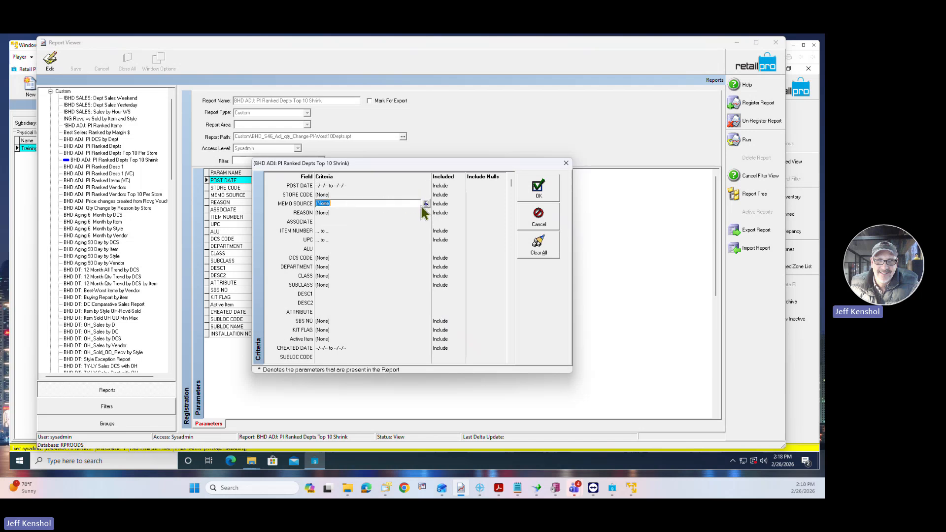
click(426, 204)
click(354, 221)
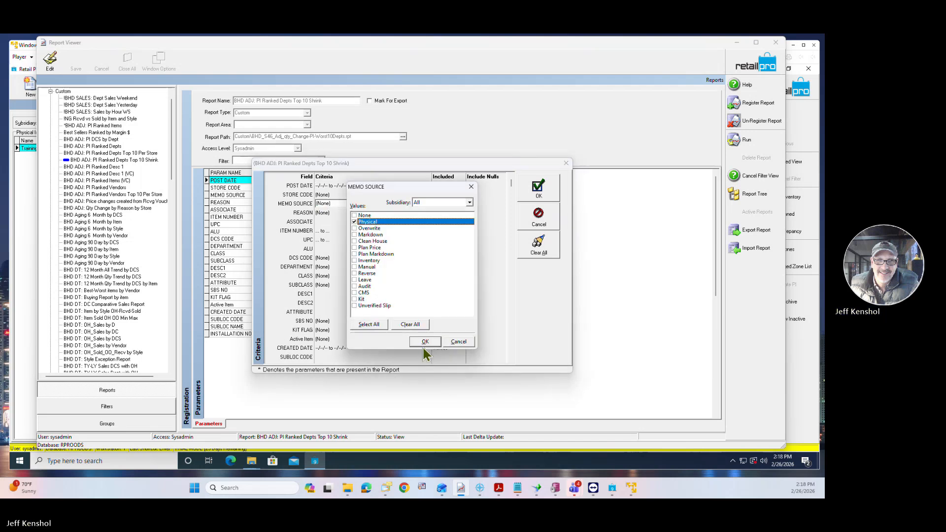
click(424, 342)
click(523, 195)
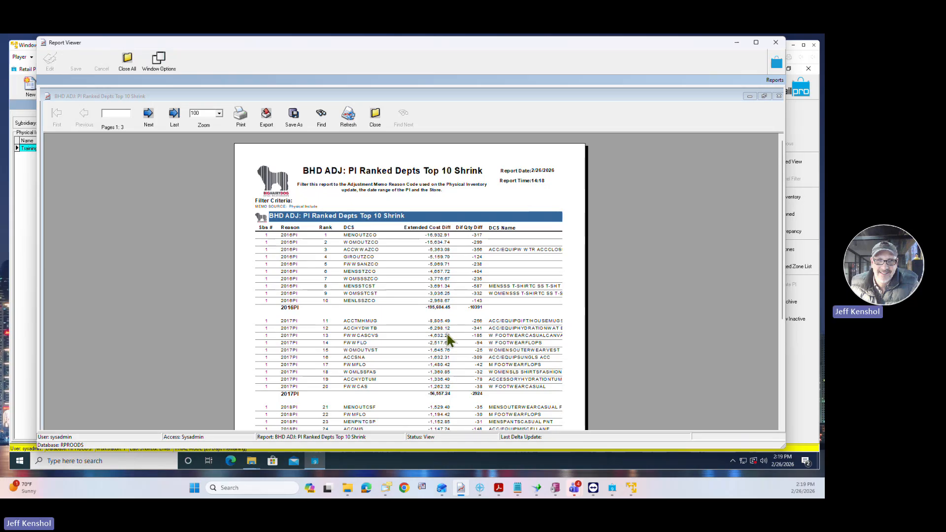
Examine the ranked departments and totals by reason across the Top 10 Shrink report's three pages, and close the report.
click(150, 117)
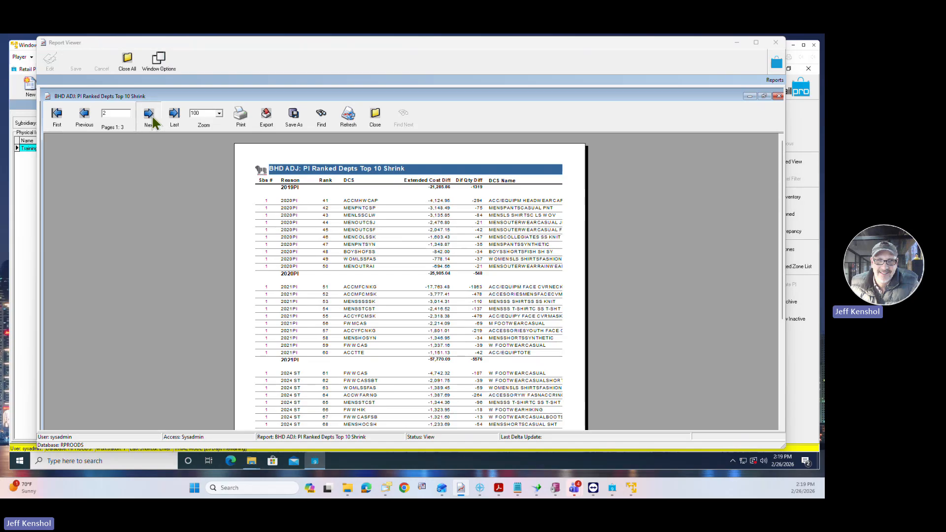
click(149, 117)
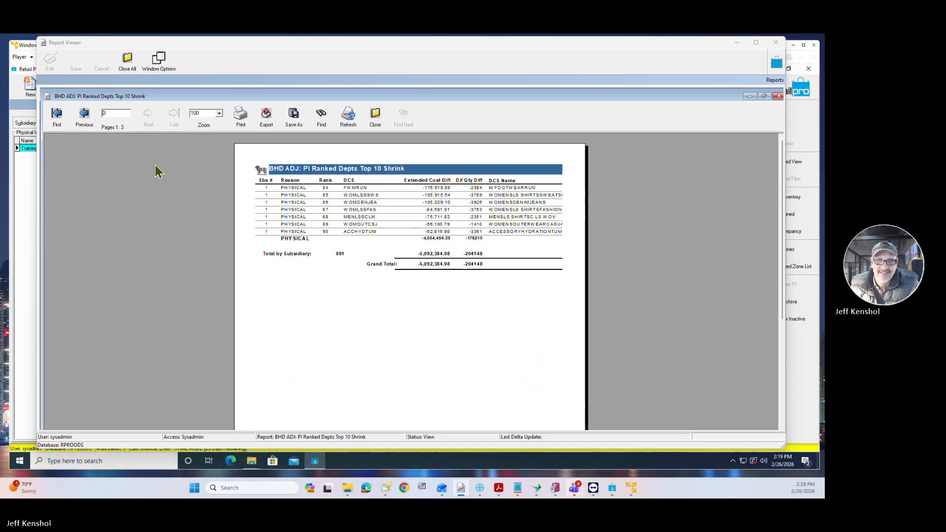
click(84, 118)
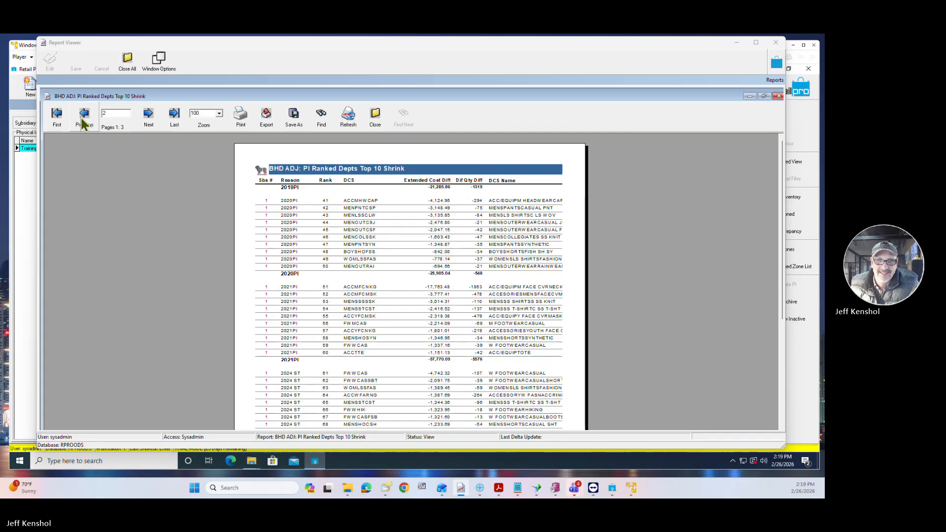
click(83, 118)
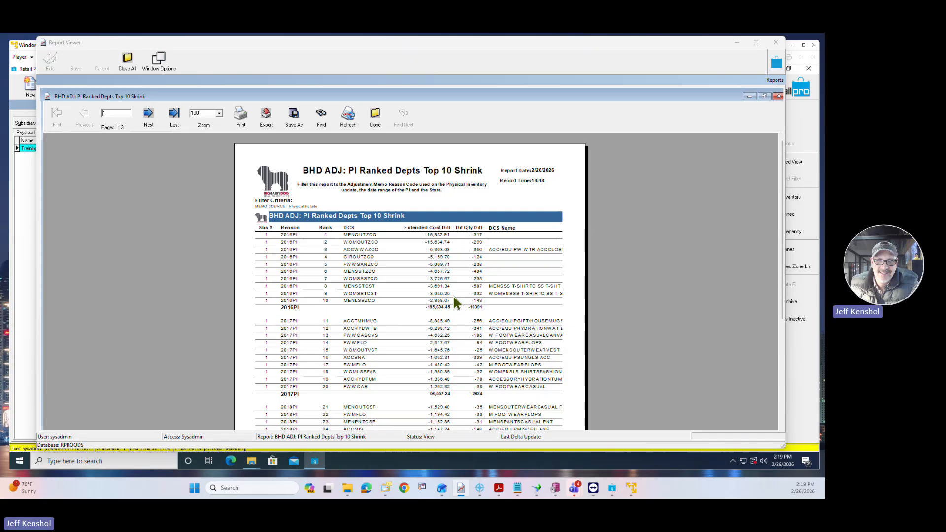
click(174, 116)
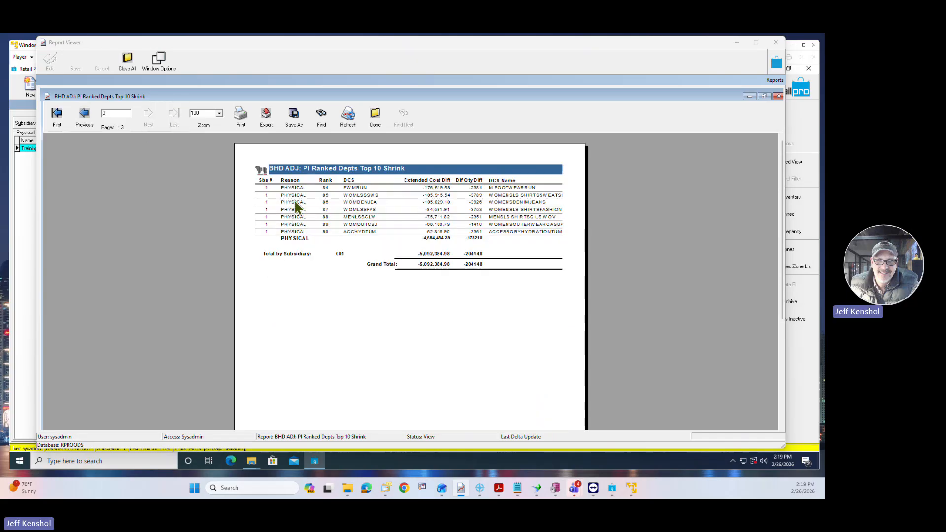
click(57, 114)
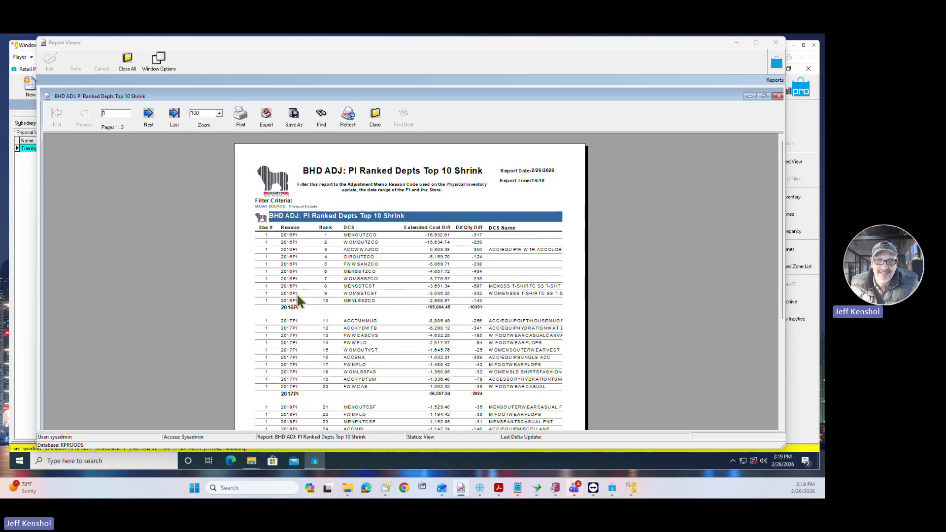
click(375, 114)
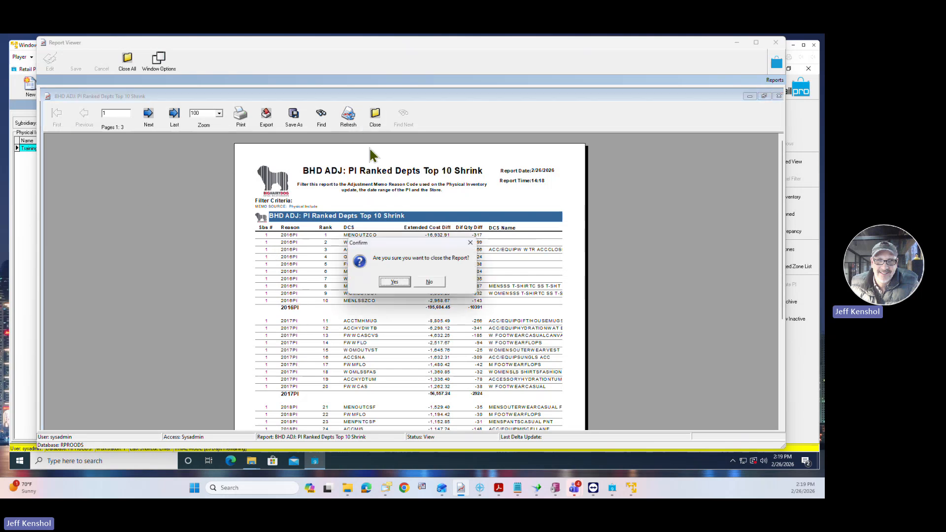
click(394, 282)
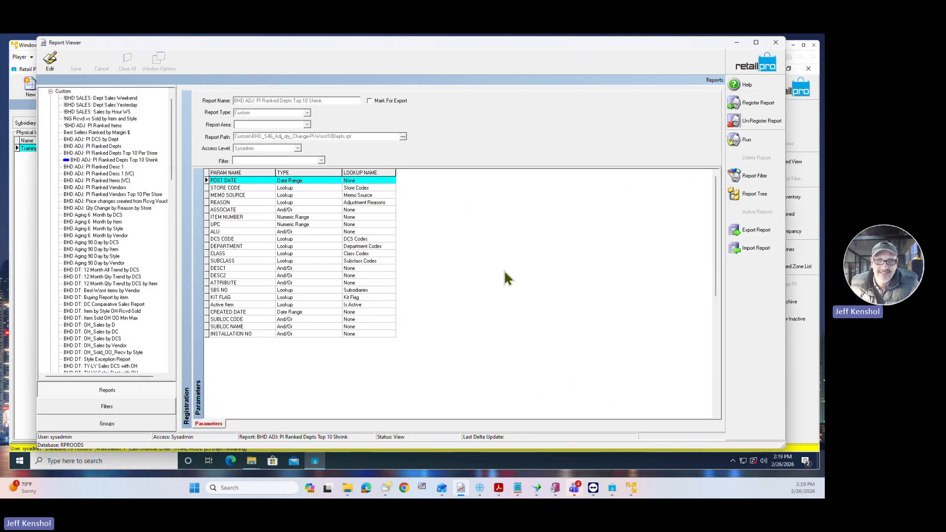
Reopen the Top 10 Shrink report's run criteria and set the Reason lookup's subsidiary to 001 : 1.
click(744, 139)
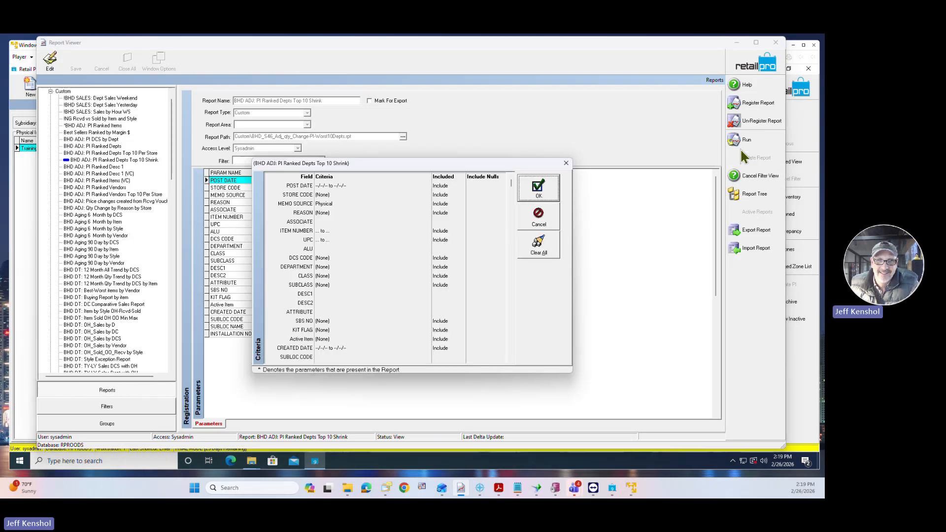
click(337, 214)
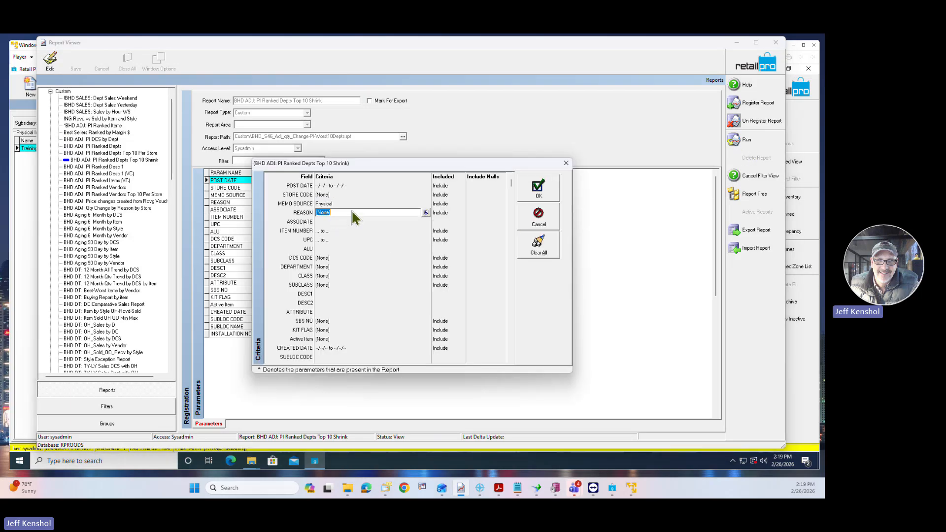
click(426, 213)
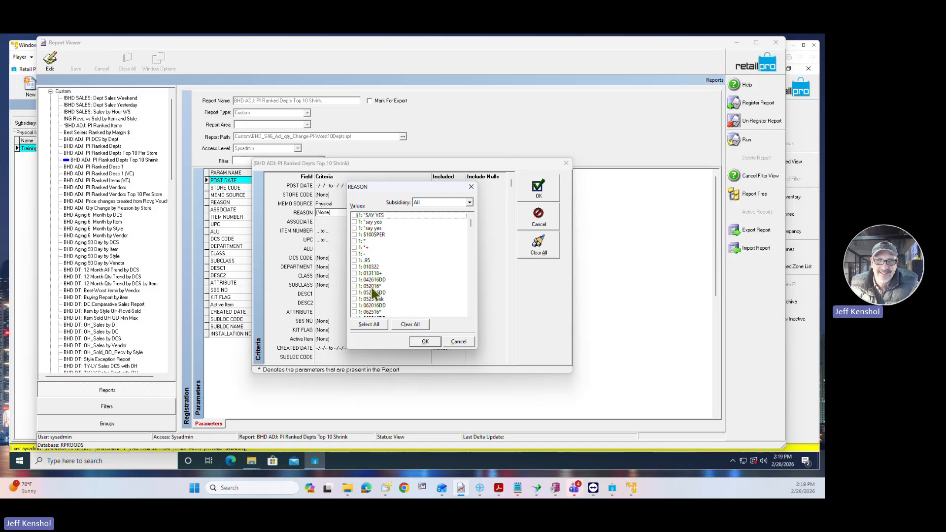
scroll(371, 289, down, 6)
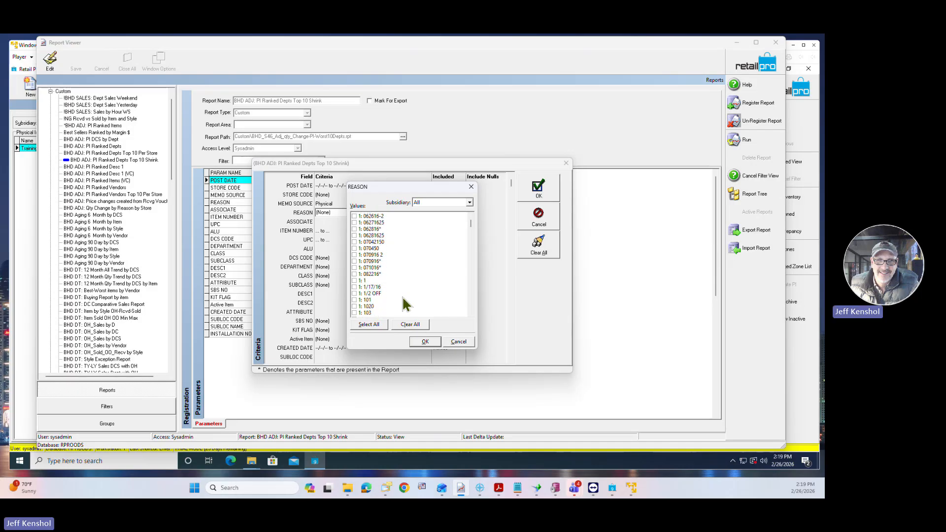
scroll(401, 302, down, 5)
click(424, 211)
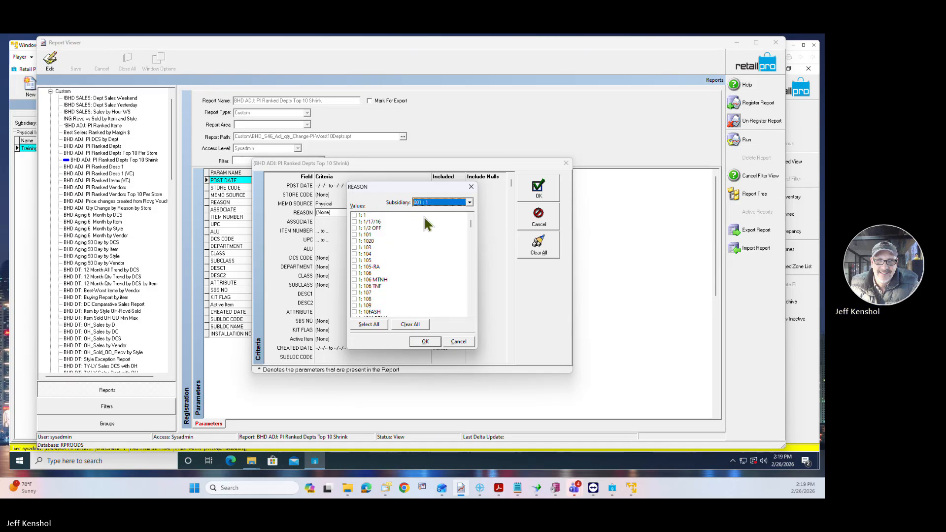
Select PHYSICAL as the only Reason value and rerun the PI Ranked Depts Top 10 Shrink report.
click(471, 298)
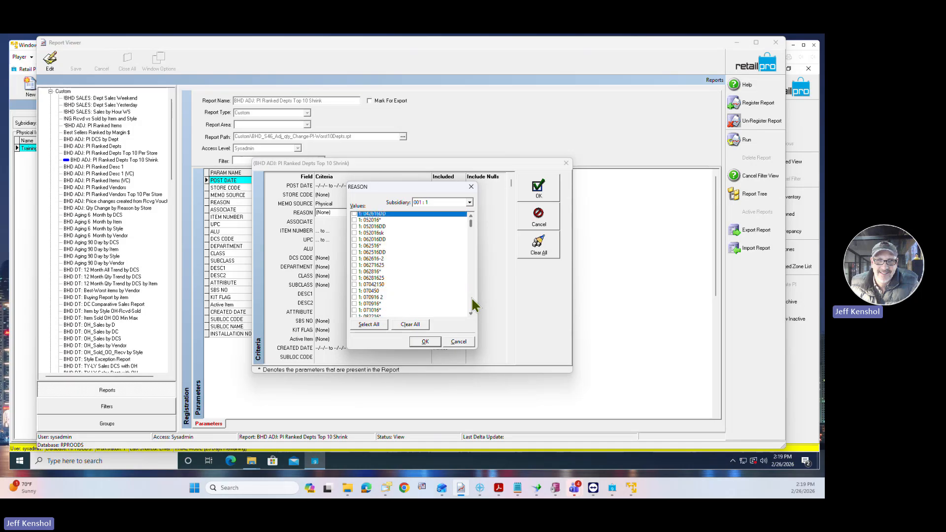
click(471, 298)
click(472, 298)
click(471, 298)
click(472, 300)
click(471, 299)
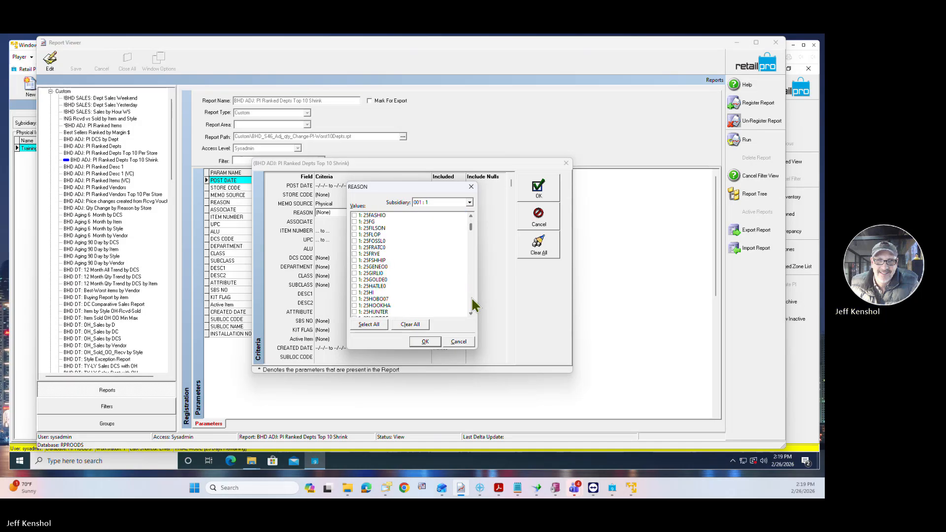
click(471, 300)
click(472, 300)
click(471, 297)
click(471, 298)
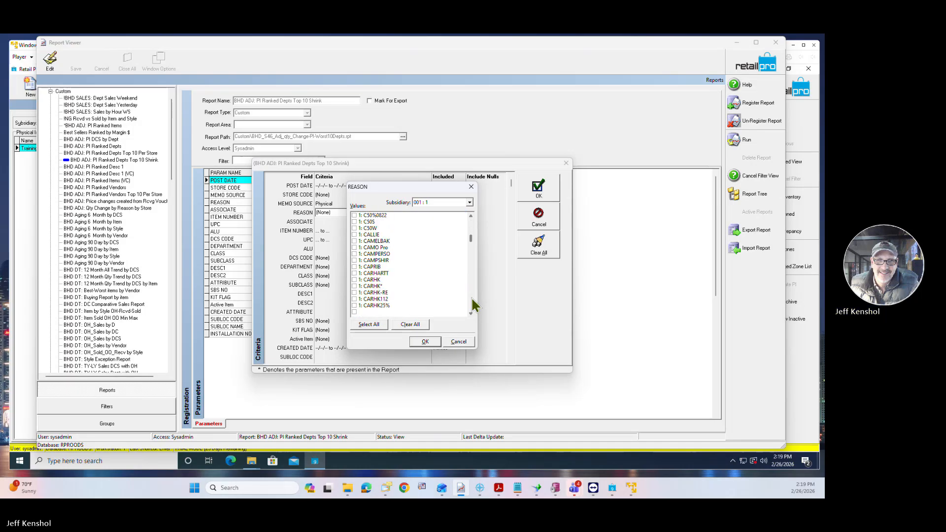
click(471, 297)
click(470, 298)
click(470, 298)
click(471, 298)
click(472, 299)
click(471, 299)
click(471, 299)
click(471, 299)
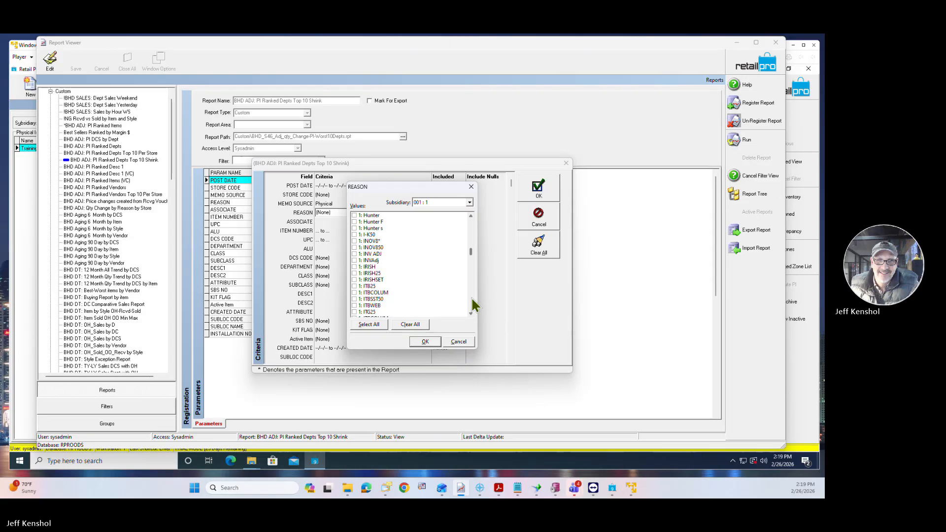
click(471, 298)
click(472, 299)
click(471, 298)
click(471, 298)
click(471, 298)
click(472, 299)
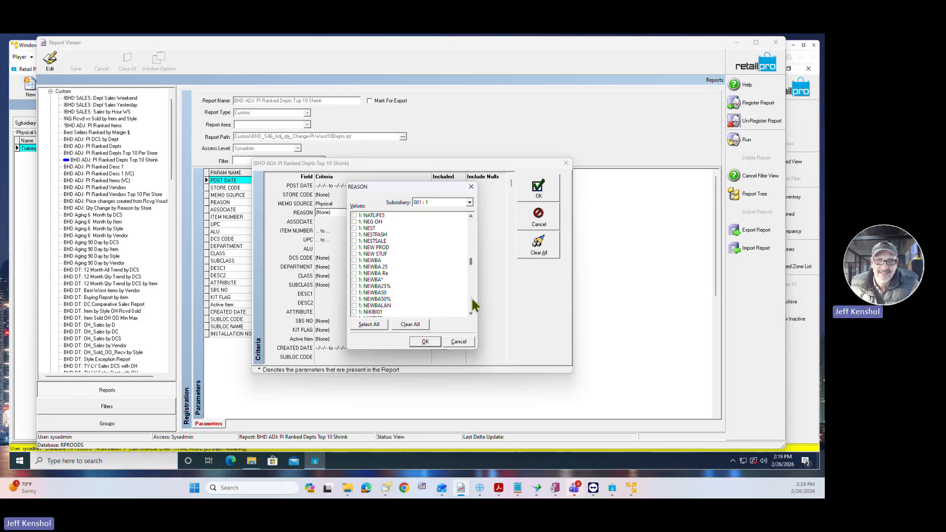
click(471, 299)
click(471, 298)
click(471, 298)
click(471, 299)
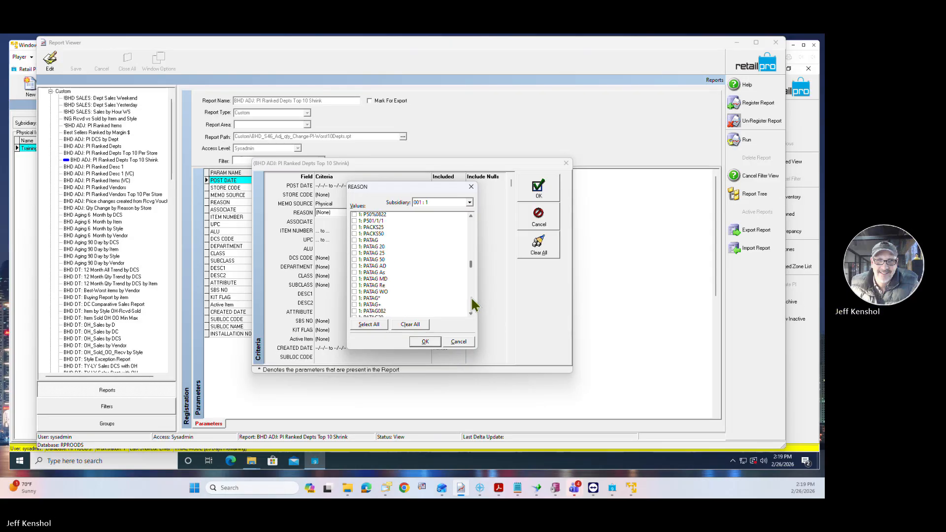
click(472, 298)
click(471, 298)
click(472, 299)
click(471, 298)
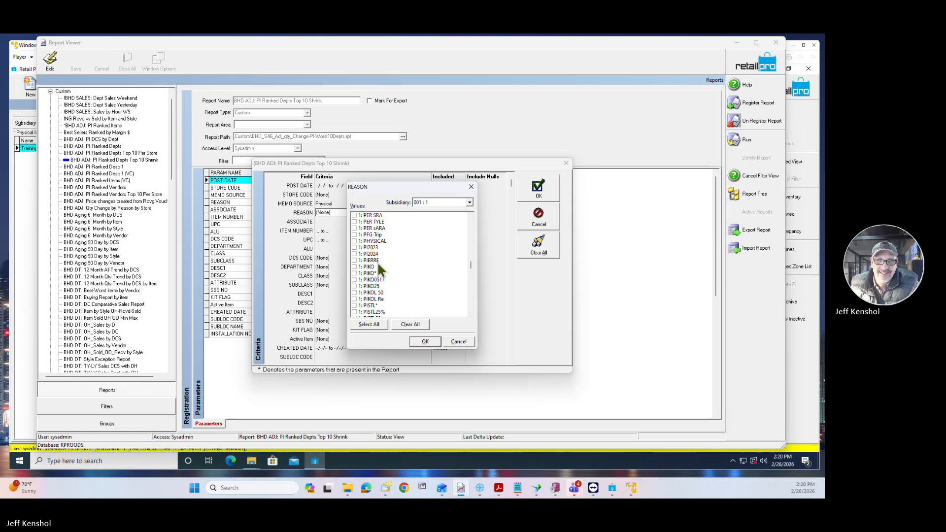
click(355, 241)
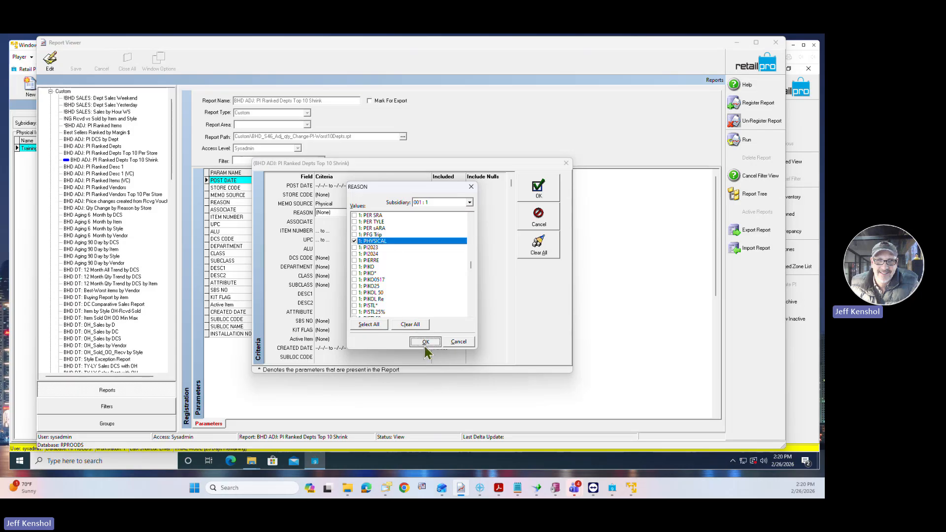
click(425, 342)
click(538, 189)
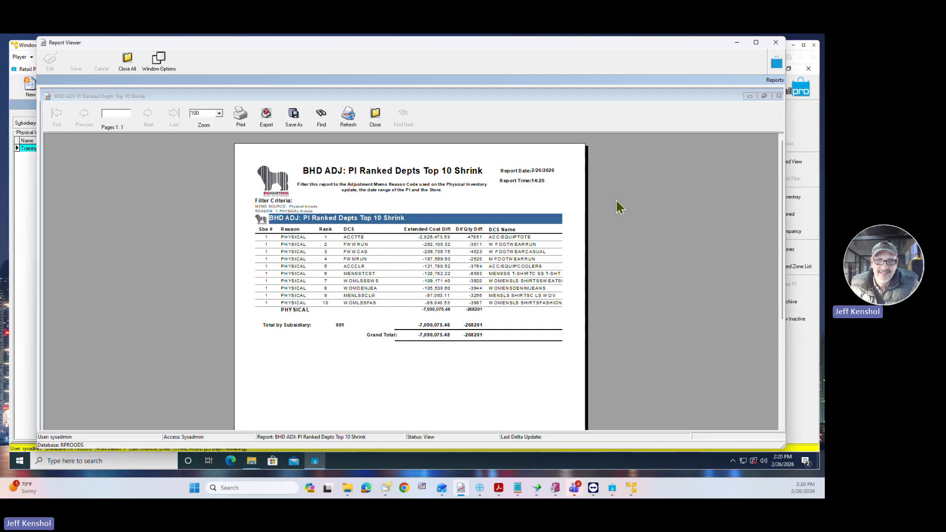
Enlarge the filtered Top 10 Shrink report to examine its ranked departments and totals, and close it.
click(219, 113)
click(204, 132)
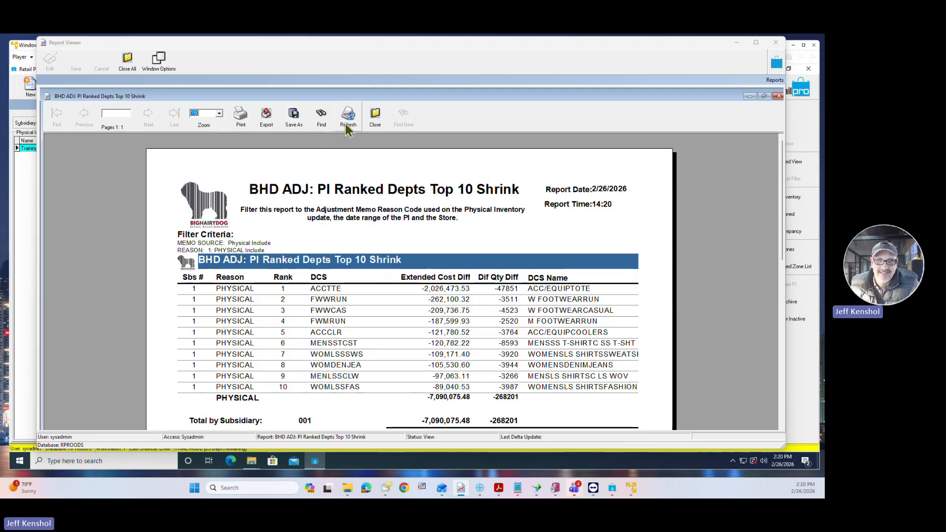
click(375, 118)
click(396, 280)
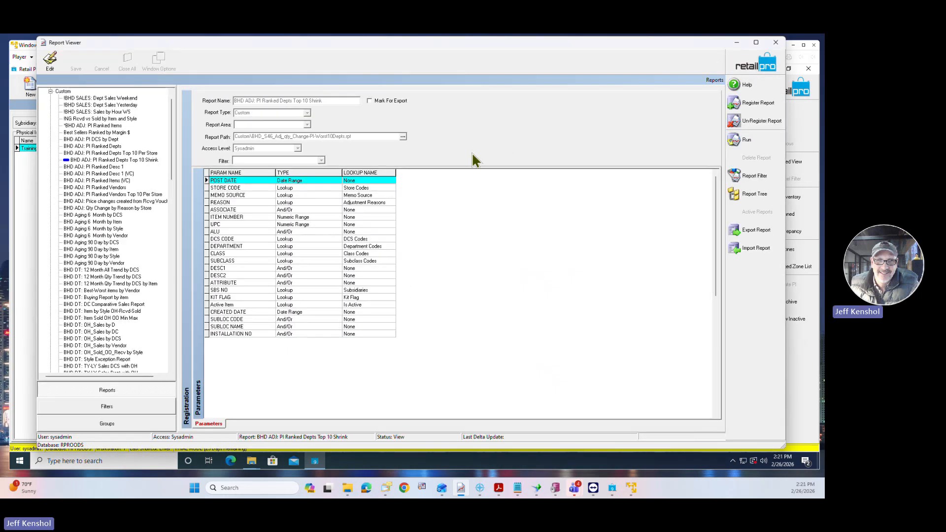
View the BHD ADJ: PI Ranked Vendors and PI Ranked Desc 1 report definitions, and move the Report Viewer window out of the way.
click(120, 187)
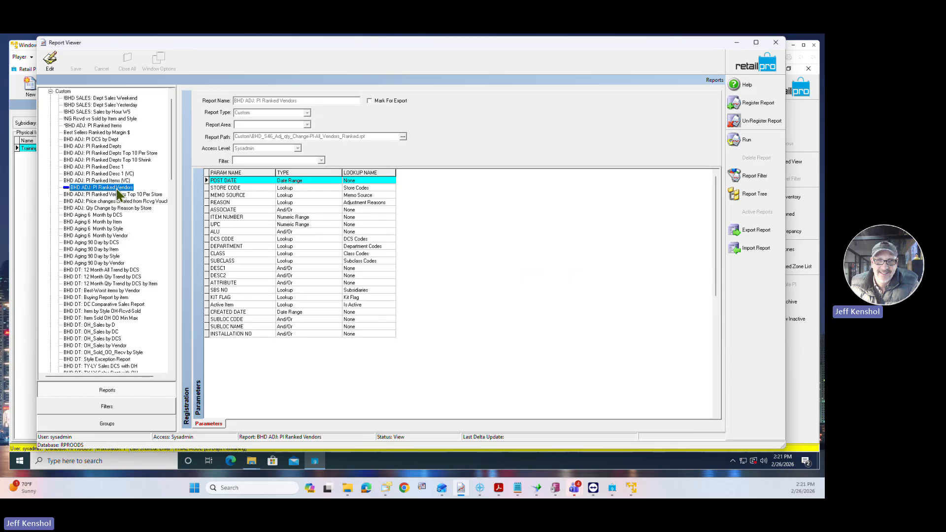
click(114, 168)
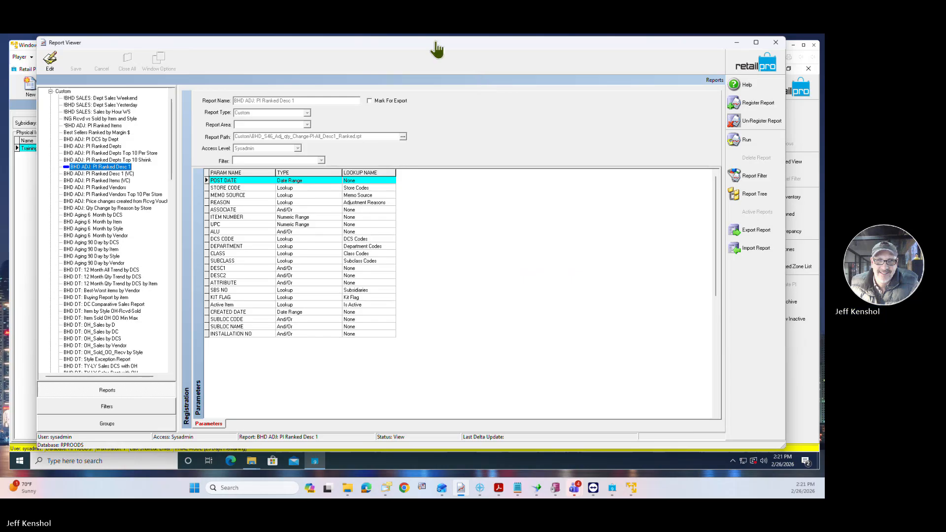
drag(241, 43, 0, 183)
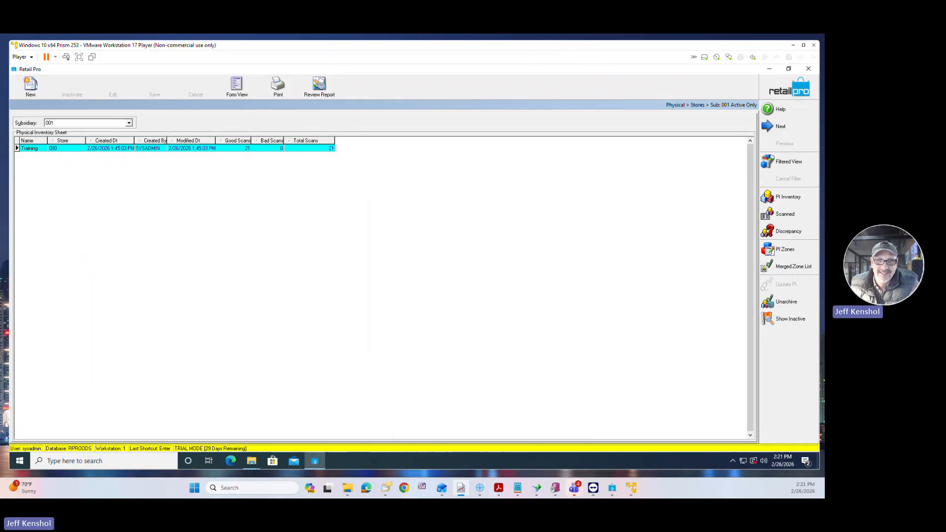
Leave the physical inventory and inventory screens, and open the PI Tool options in the local Merchandise system preferences.
click(775, 93)
click(776, 93)
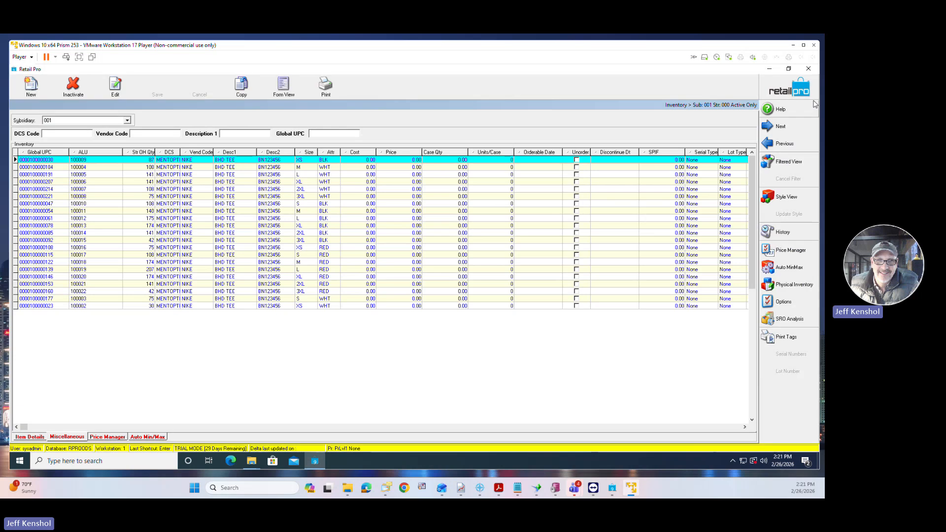
click(802, 87)
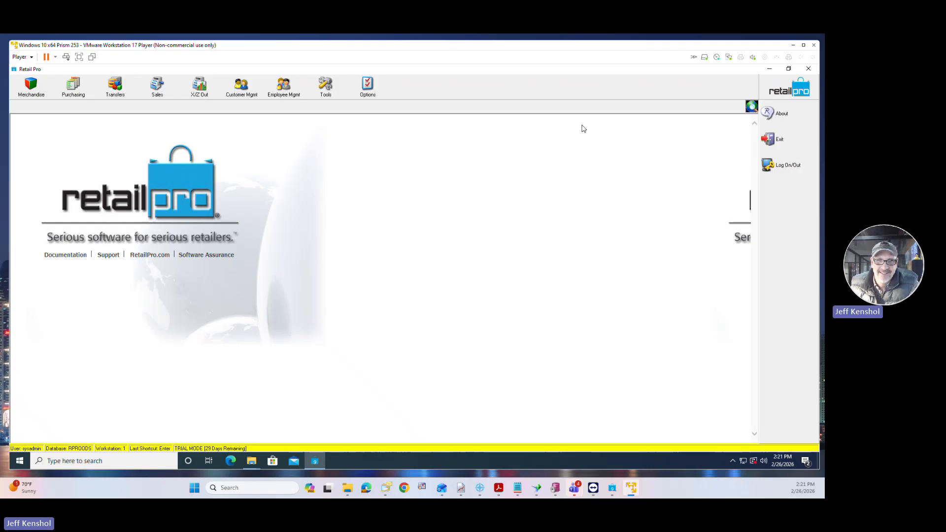
click(368, 94)
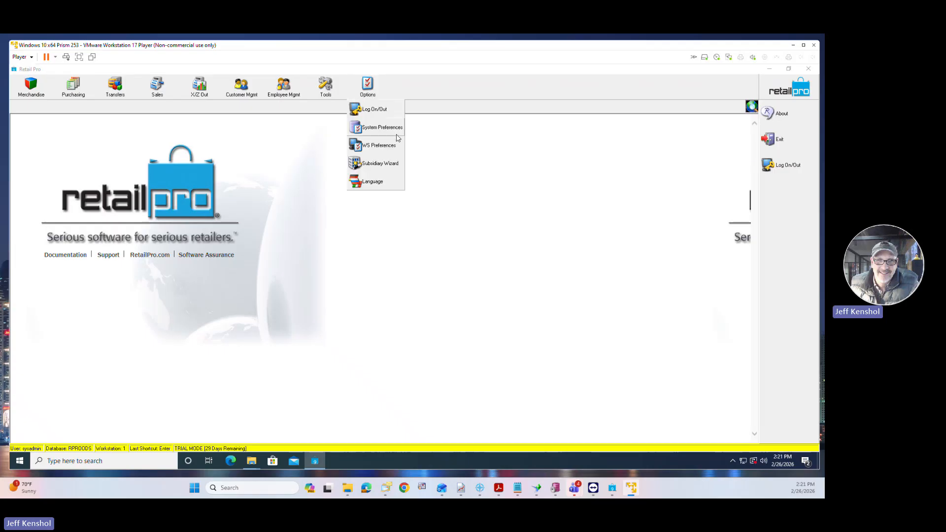
click(381, 128)
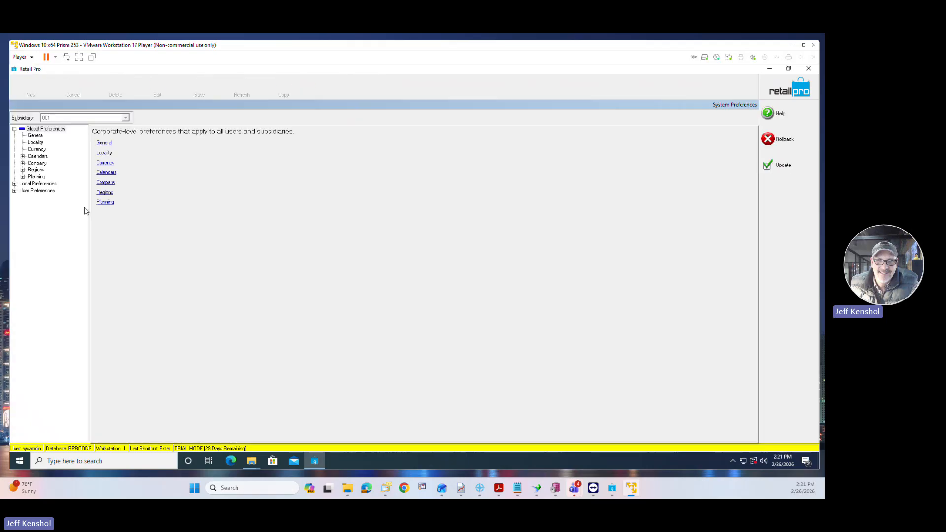
click(15, 183)
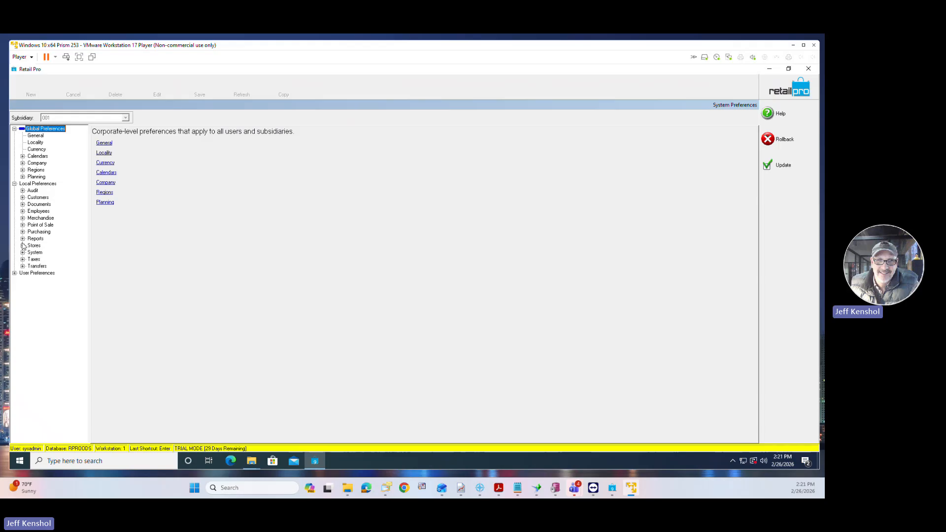
click(22, 217)
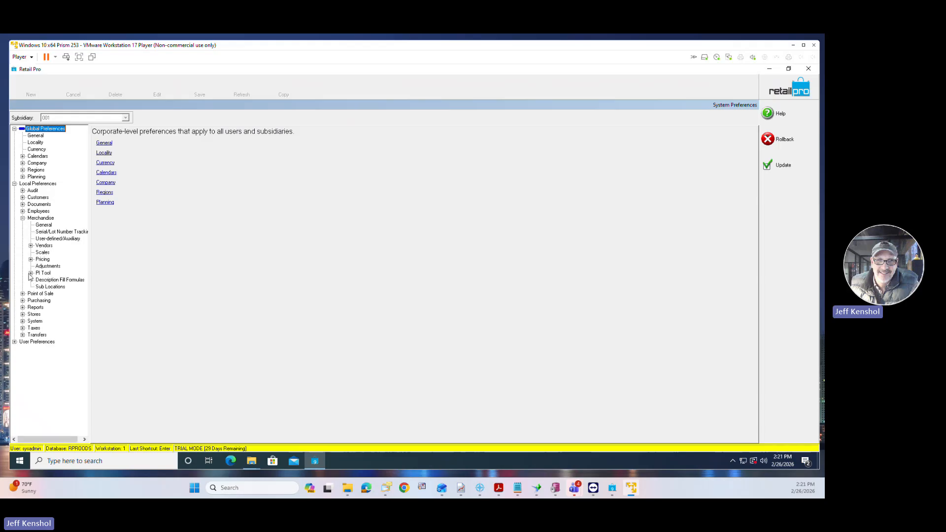
click(31, 272)
click(57, 280)
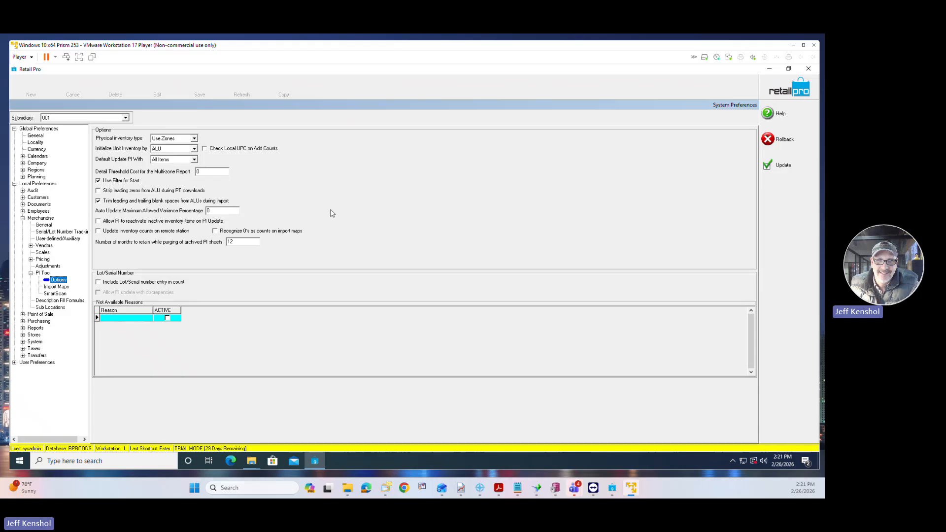
Switch Update inventory counts on remote station on and back off, and update the system preferences.
click(105, 231)
click(172, 232)
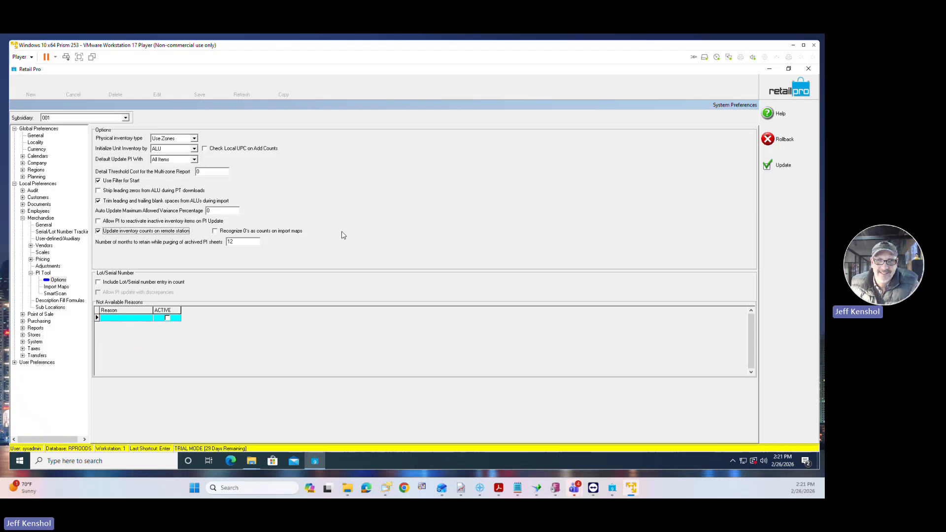
click(131, 232)
click(780, 165)
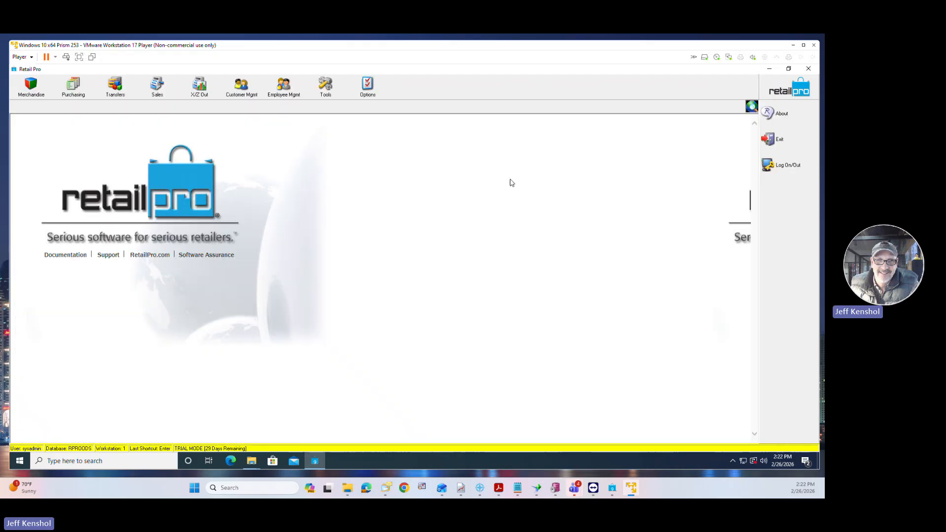
Create a new physical inventory sheet named Training2 for store 000 - Default0.
click(31, 89)
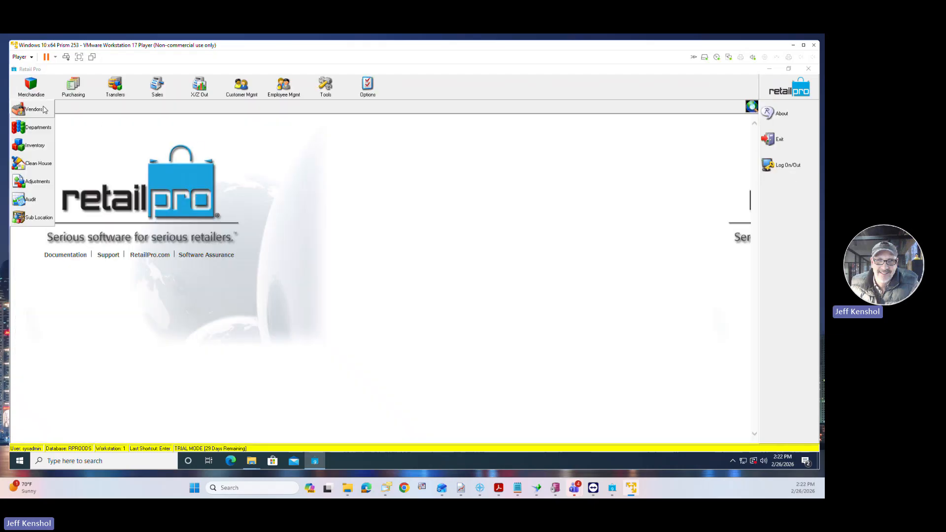
click(43, 146)
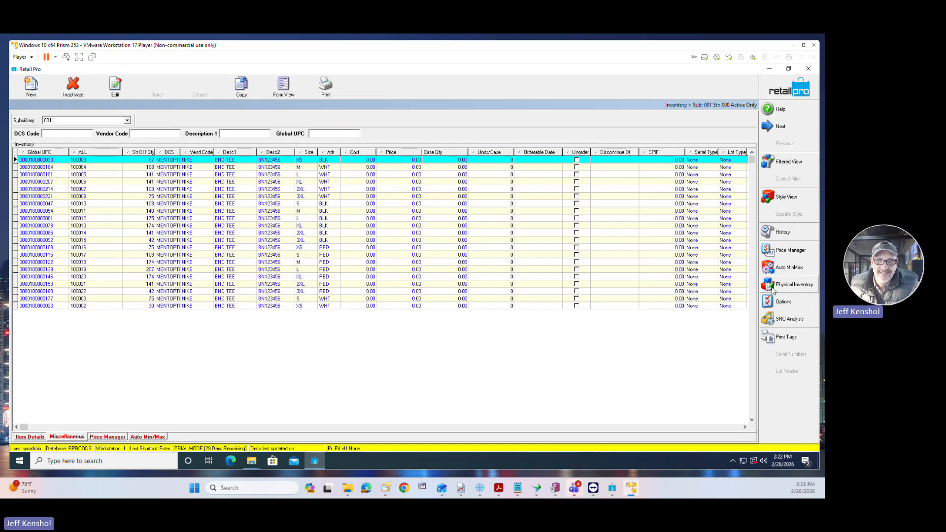
click(769, 290)
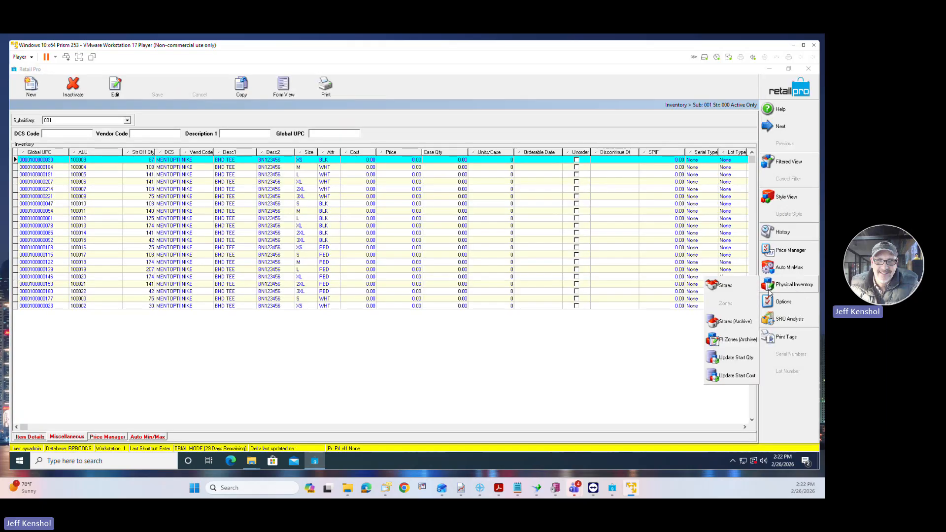
click(723, 285)
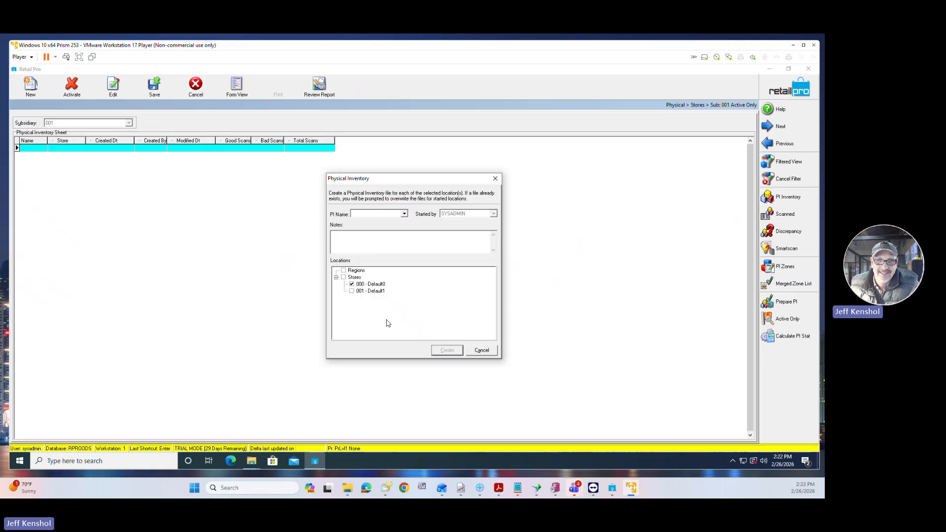
click(391, 214)
text(Training2)
click(445, 349)
click(561, 179)
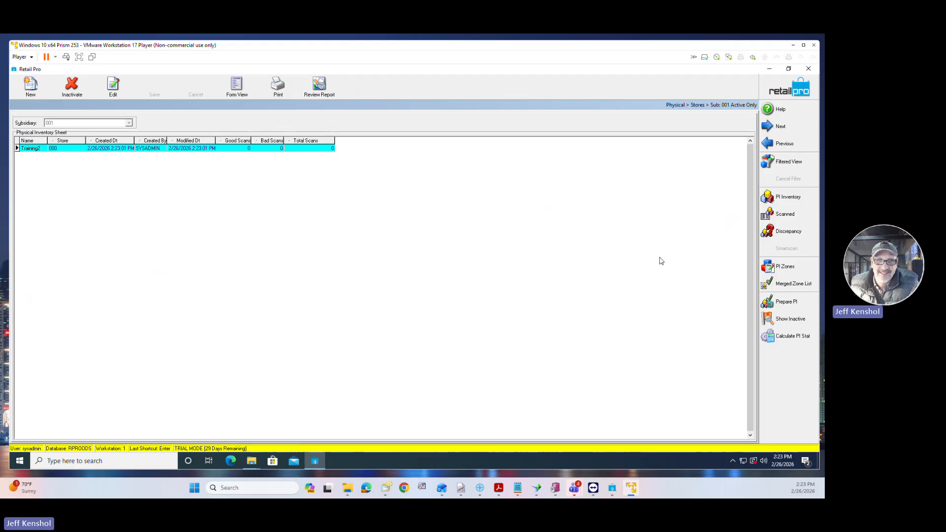
View the Update Inventory dialog for the Training2 sheet, cancel it, and return to the home screen.
click(788, 303)
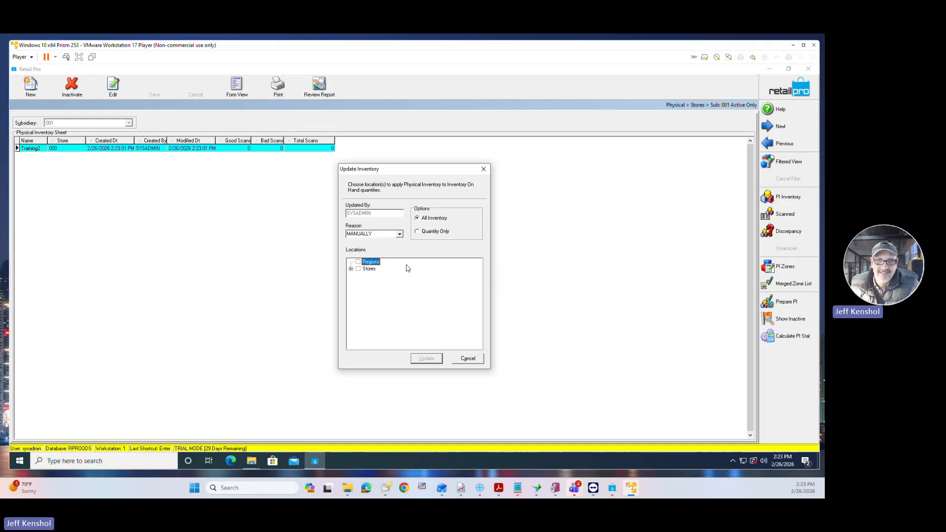
click(479, 361)
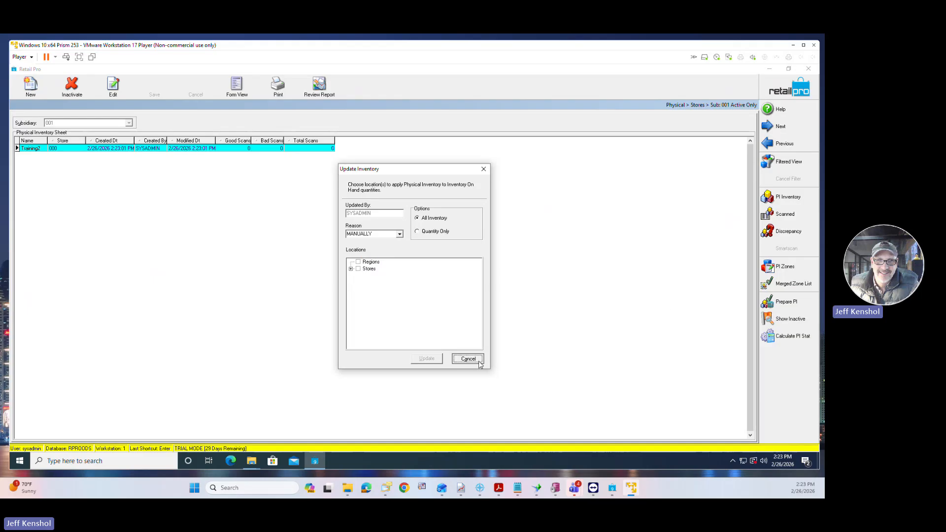
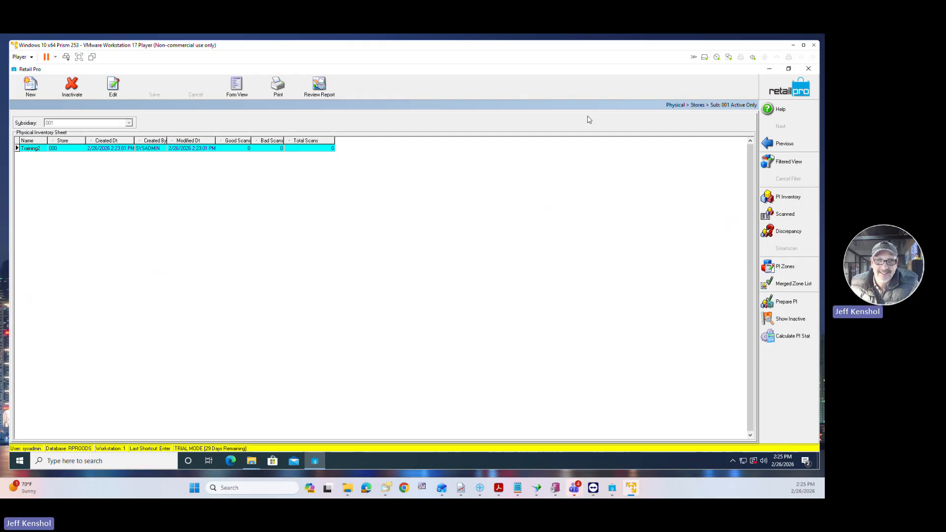
click(784, 96)
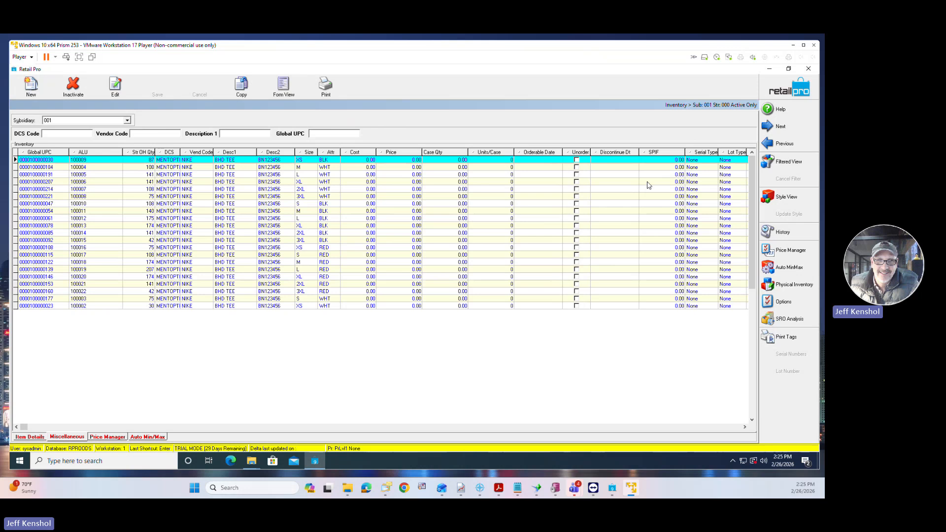
click(781, 98)
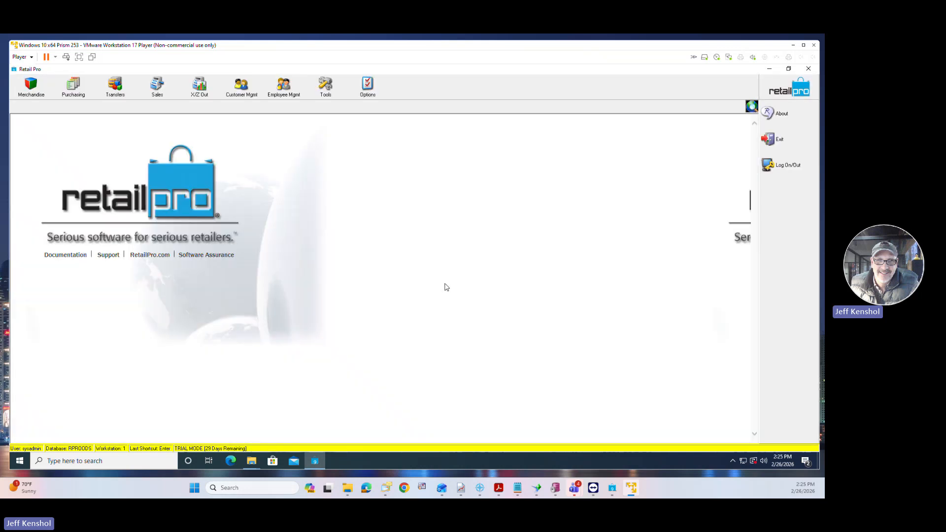